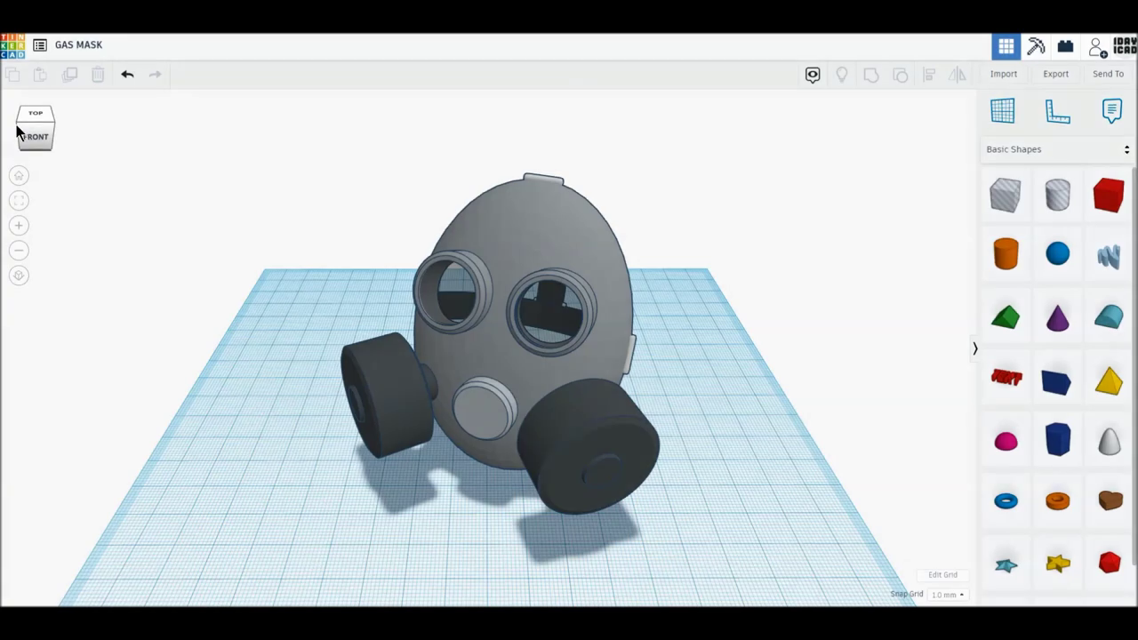
# - Orbit around the mask to inspect each side, then recentre on a front view
pyautogui.click(18, 129)
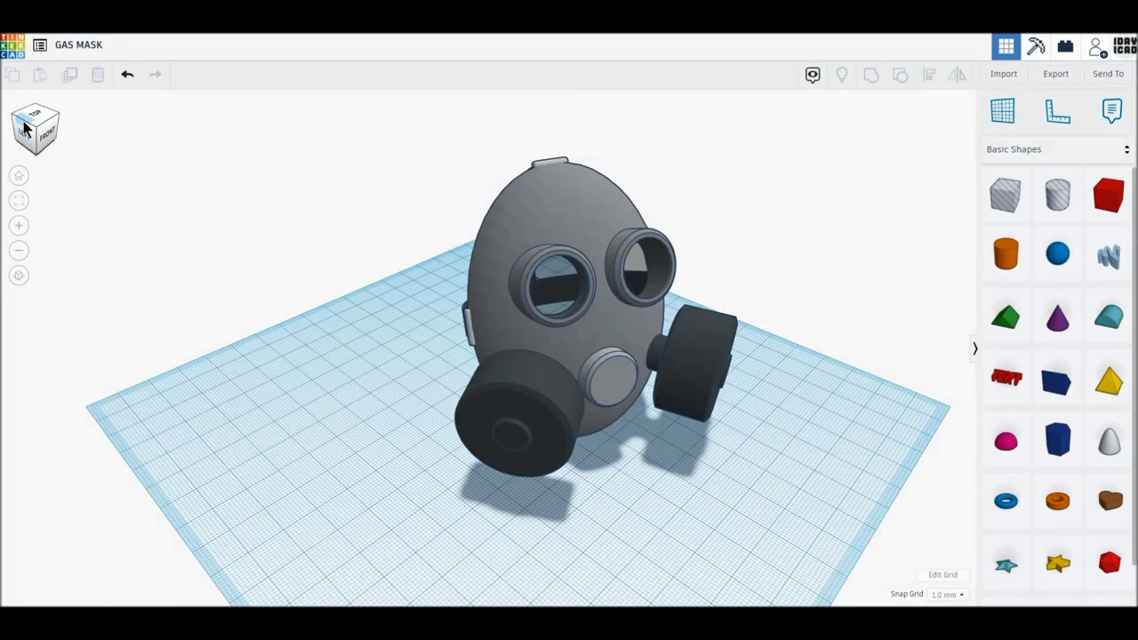
pyautogui.click(23, 129)
pyautogui.click(23, 129)
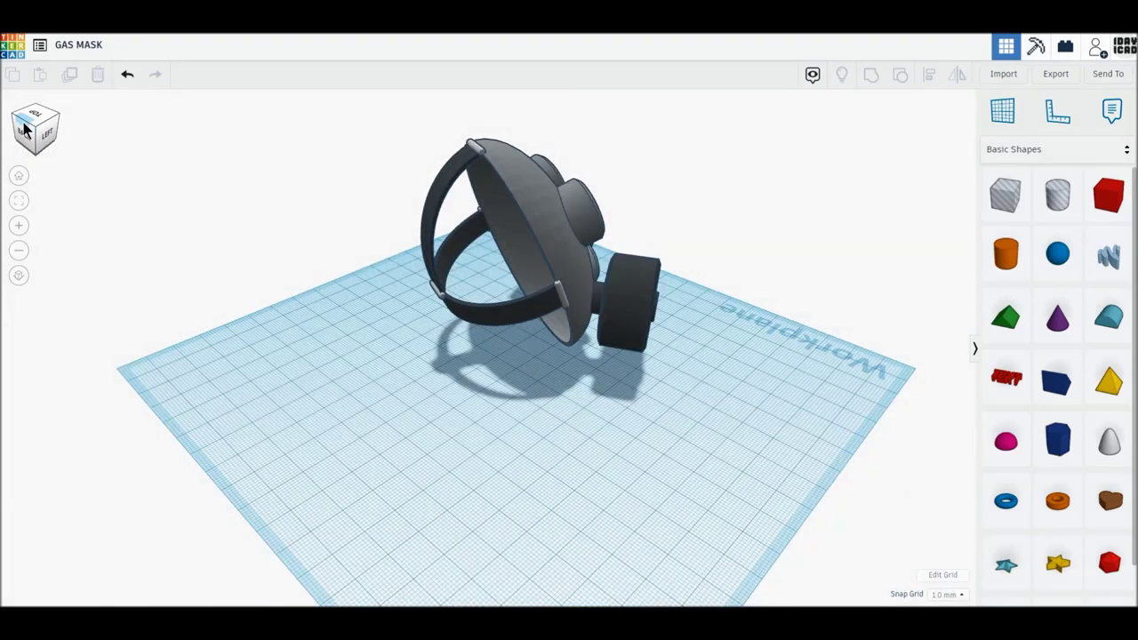
pyautogui.click(23, 129)
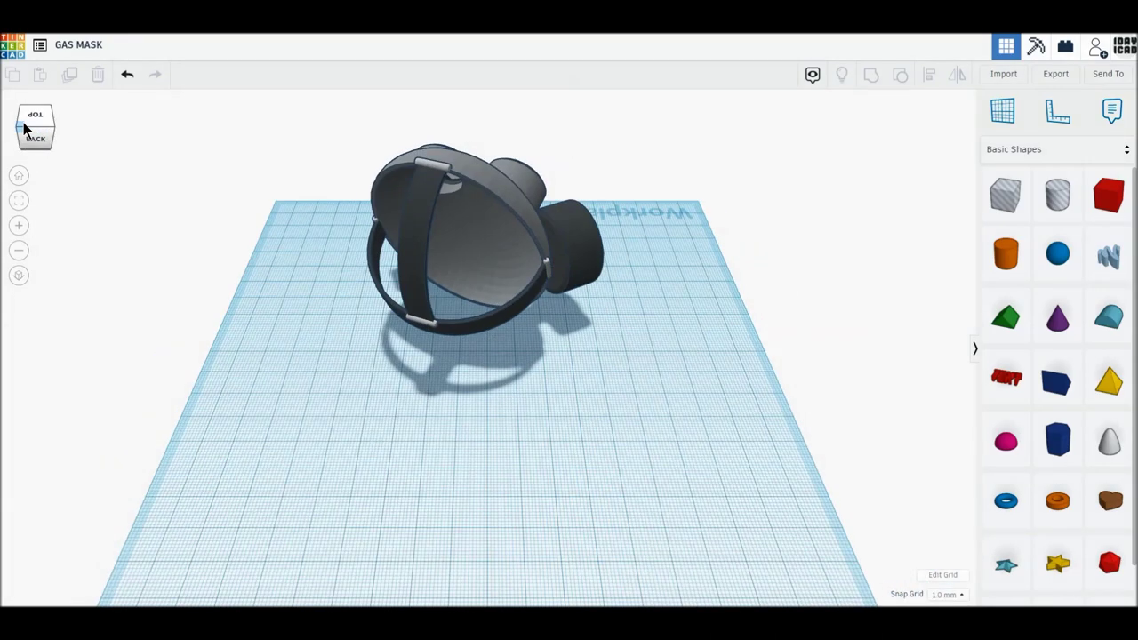
pyautogui.click(23, 129)
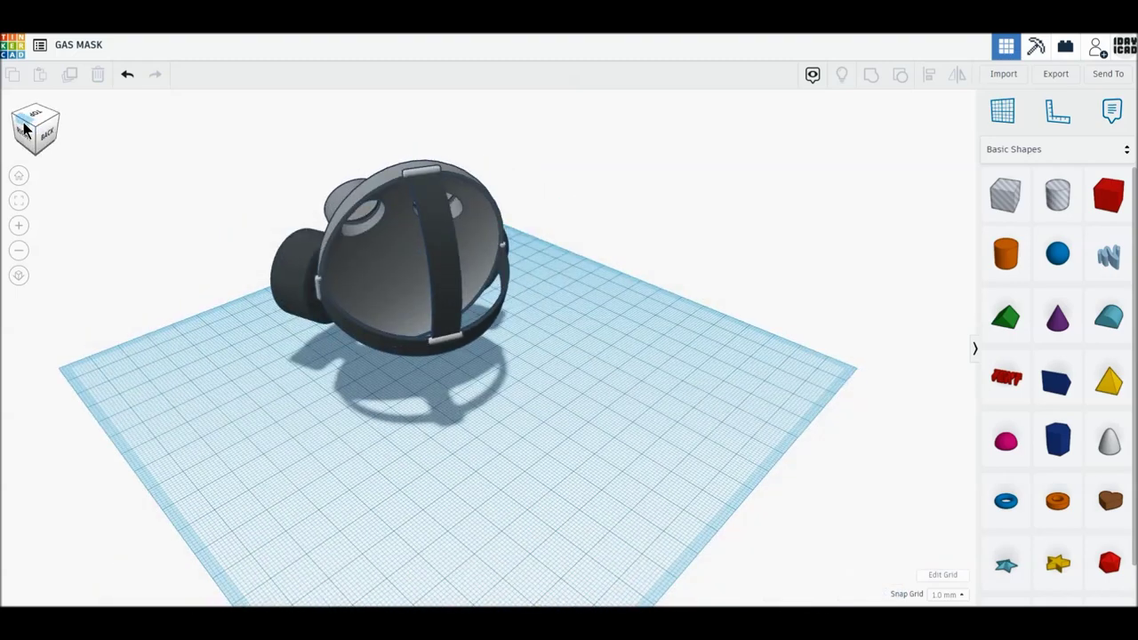
pyautogui.click(23, 129)
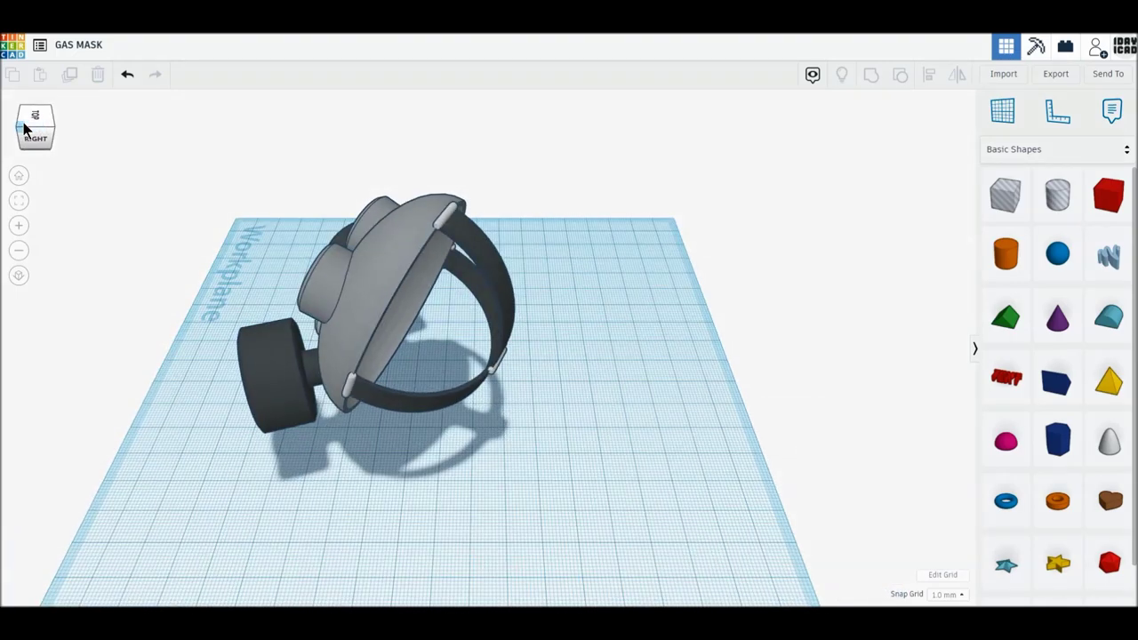
pyautogui.click(23, 129)
pyautogui.click(23, 129)
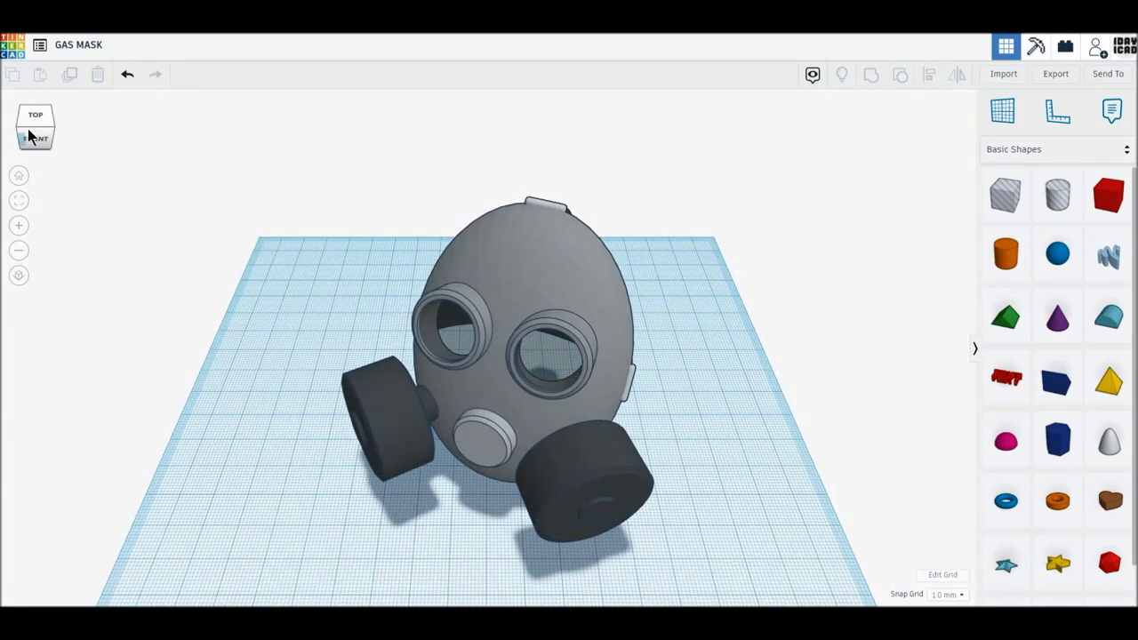
pyautogui.moveTo(276, 383); pyautogui.dragTo(275, 363, button='middle')
pyautogui.scroll(2, 275, 363)
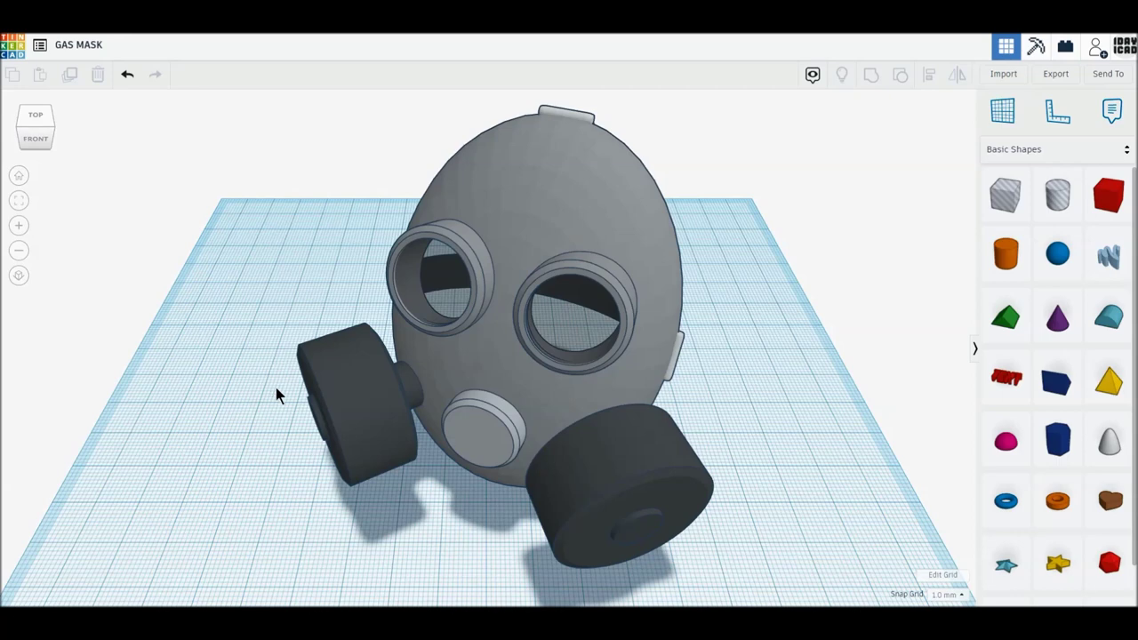
pyautogui.moveTo(280, 412)
pyautogui.mouseDown(button='right')
pyautogui.moveTo(276, 302)
pyautogui.moveTo(276, 341)
pyautogui.mouseUp(button='right')
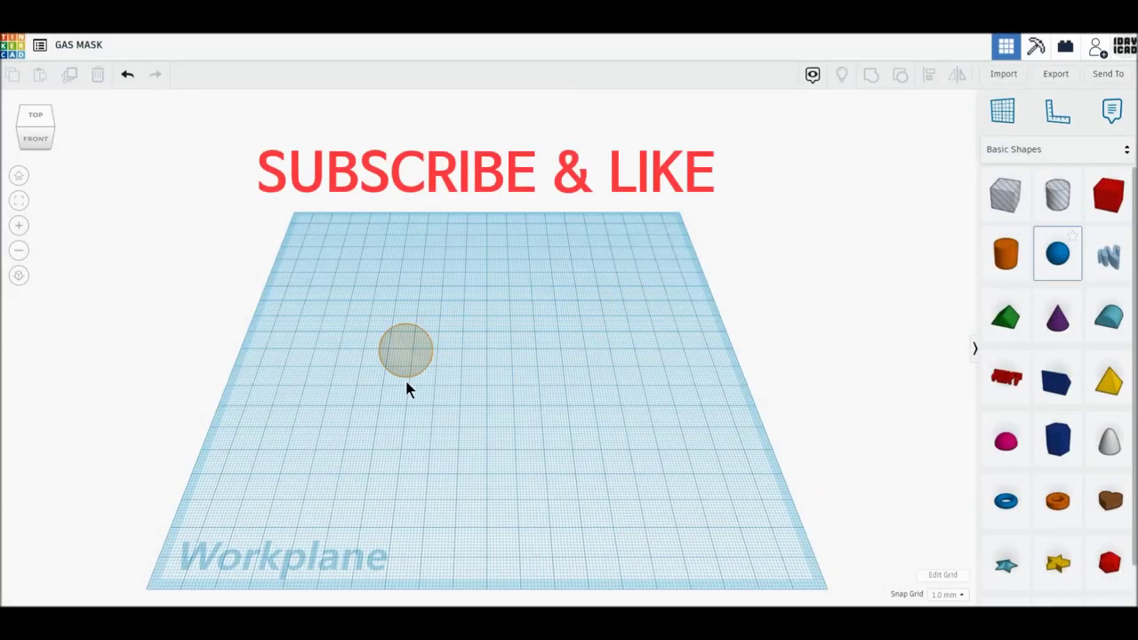
# - Set the sphere to maximum steps and add a 10 mm-tall box hole beside it
pyautogui.click(406, 388)
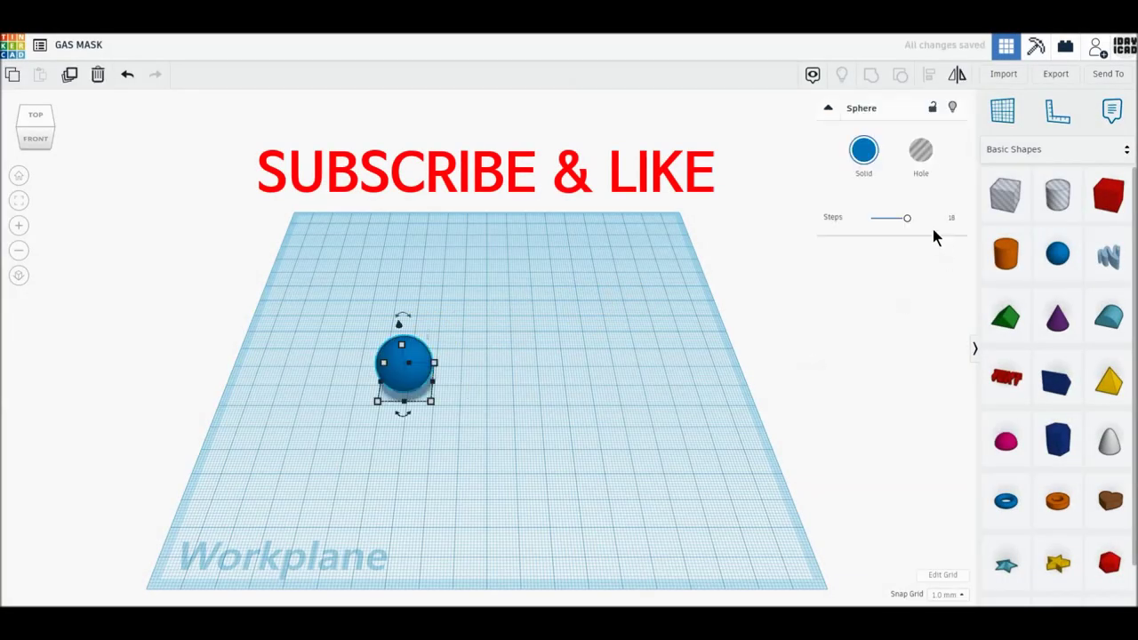
pyautogui.moveTo(907, 218); pyautogui.dragTo(959, 224)
pyautogui.moveTo(1005, 194); pyautogui.dragTo(558, 386)
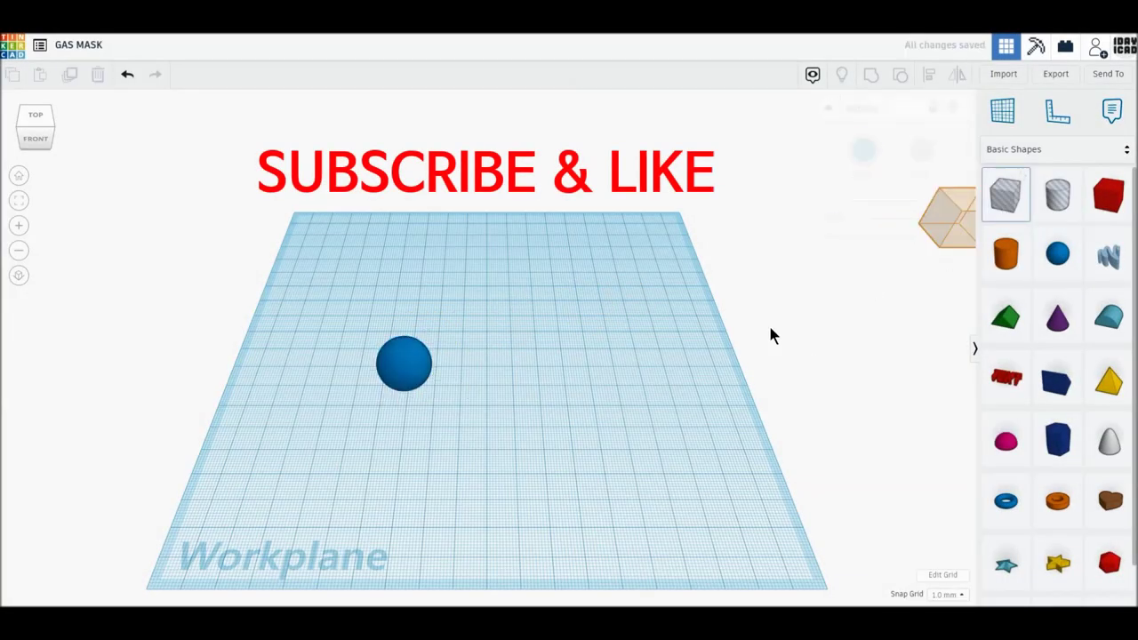
pyautogui.click(558, 389)
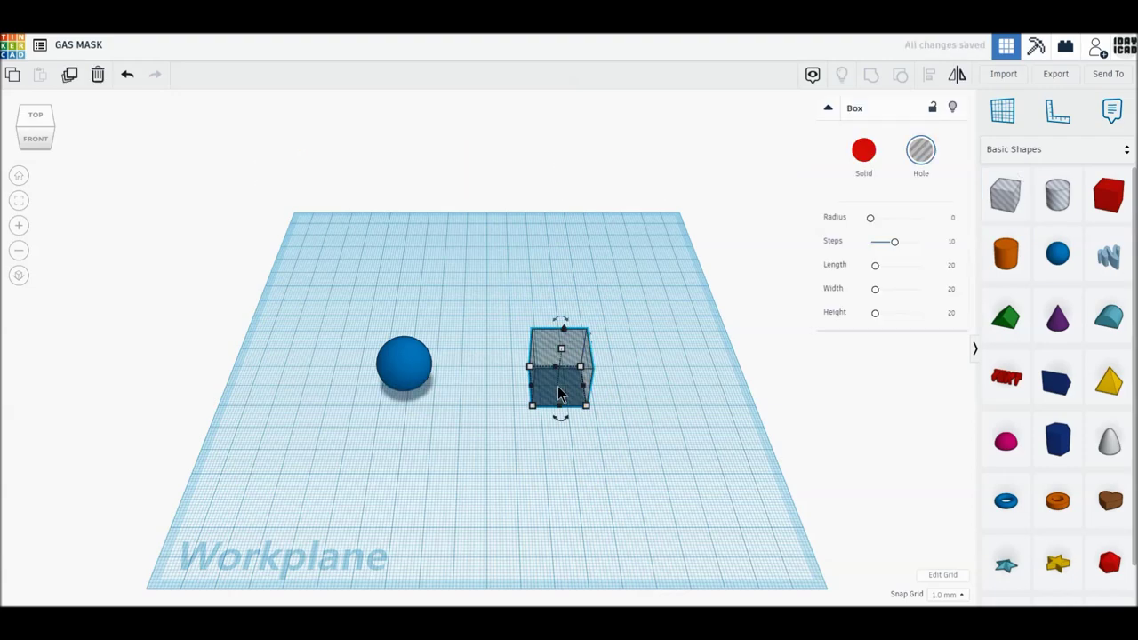
pyautogui.scroll(2, 560, 394)
pyautogui.click(646, 378)
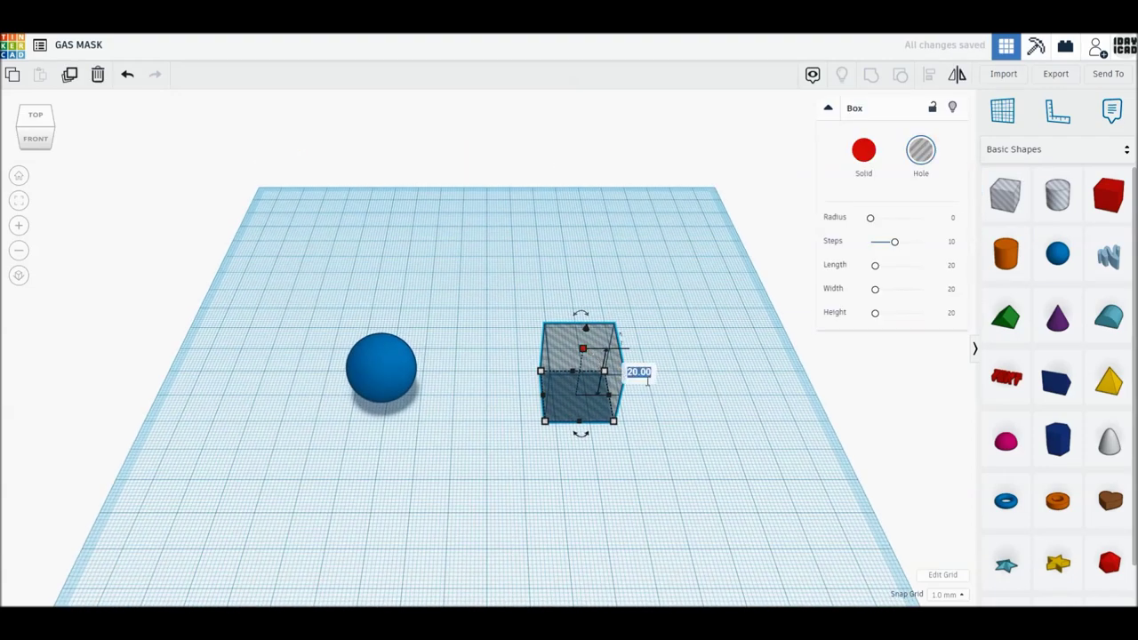
pyautogui.write('10')
pyautogui.press('Return')
# - Centre-align the sphere and box hole on both axes and group them
pyautogui.scroll(2, 440, 413)
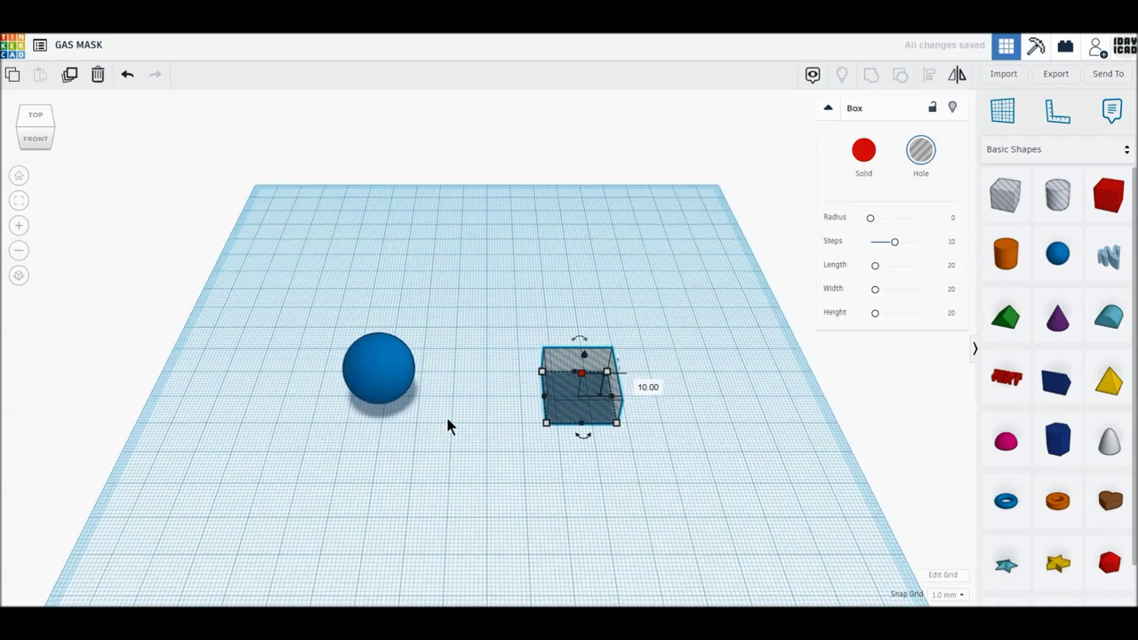
pyautogui.moveTo(293, 316); pyautogui.dragTo(675, 469)
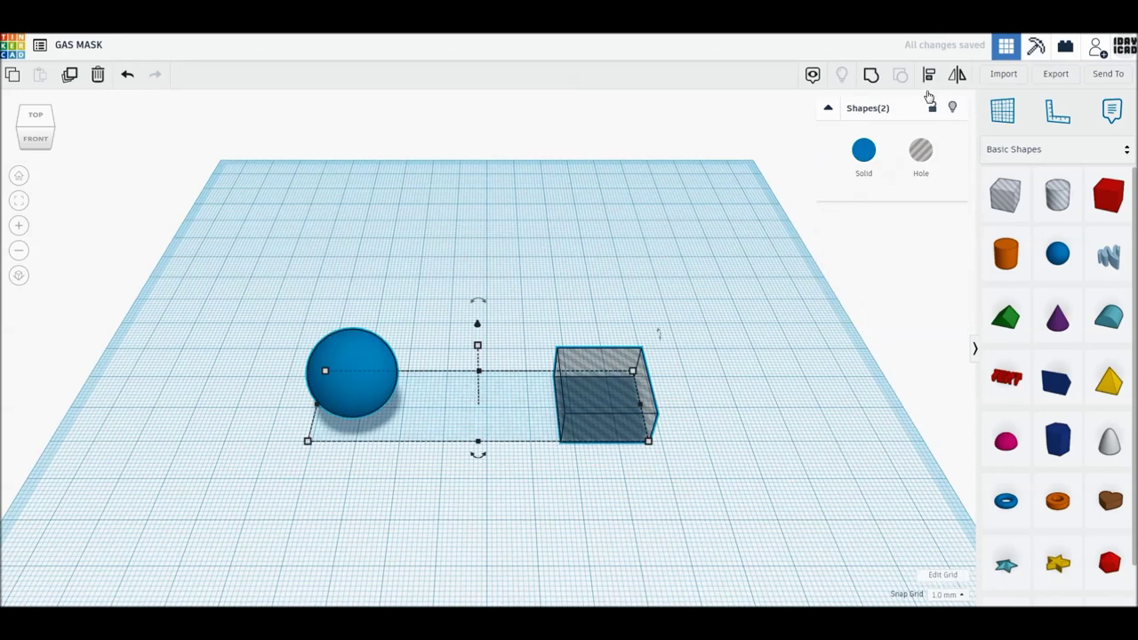
pyautogui.click(930, 84)
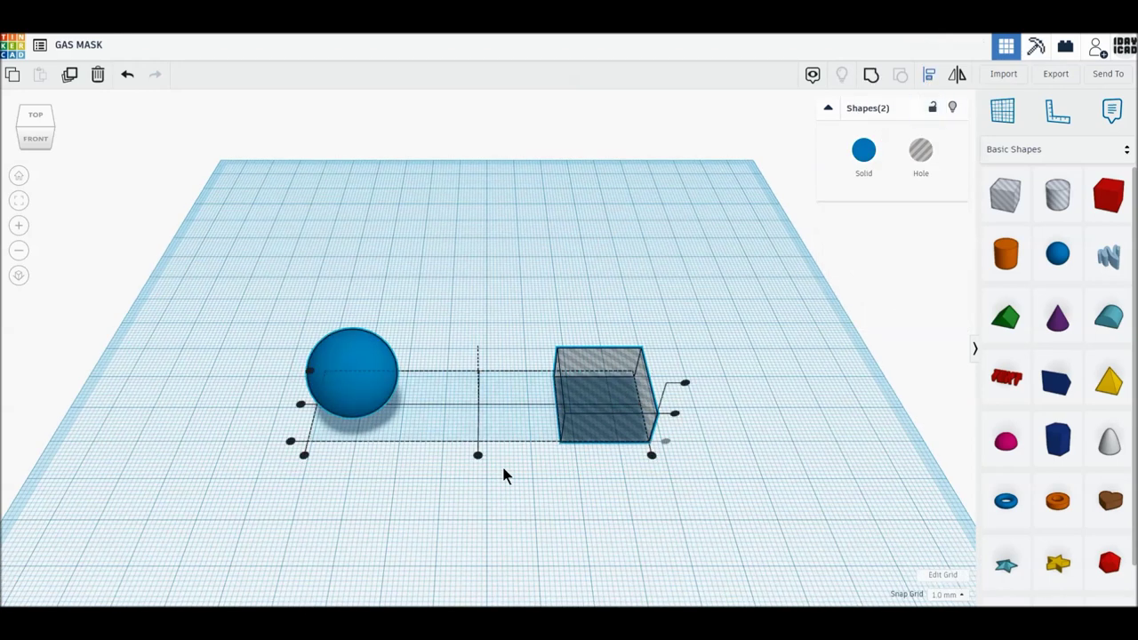
pyautogui.click(478, 457)
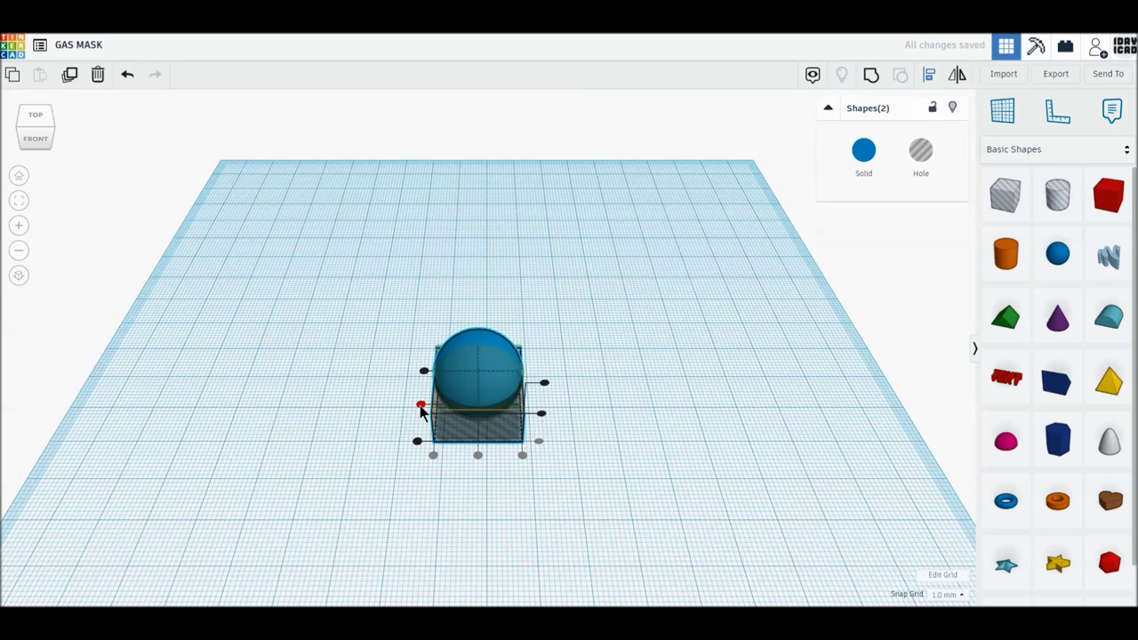
pyautogui.click(421, 405)
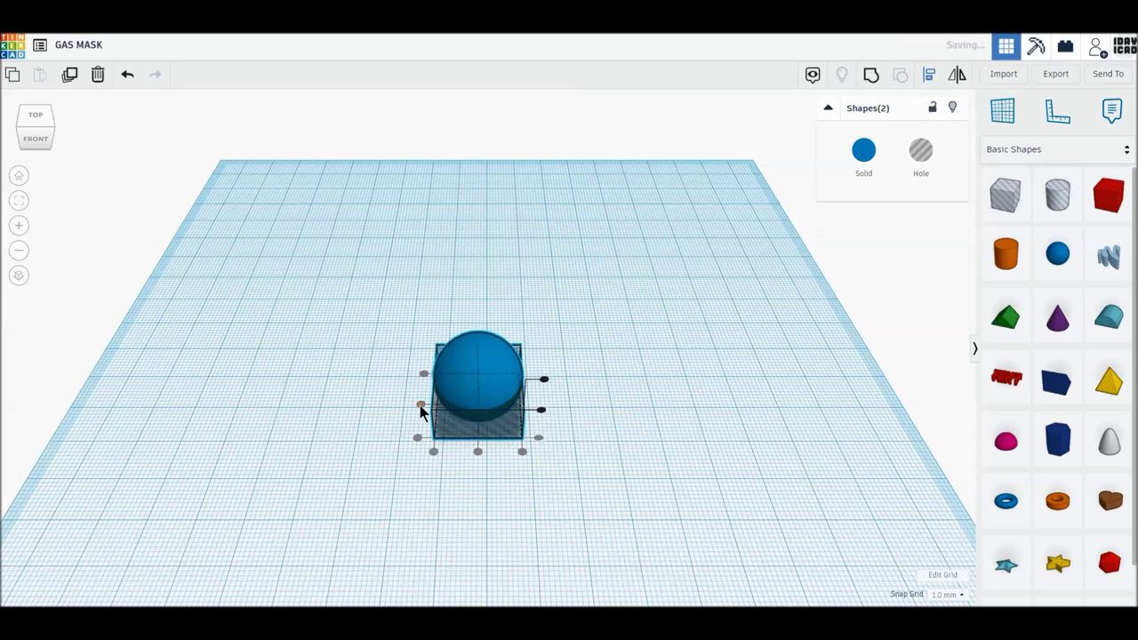
pyautogui.click(871, 76)
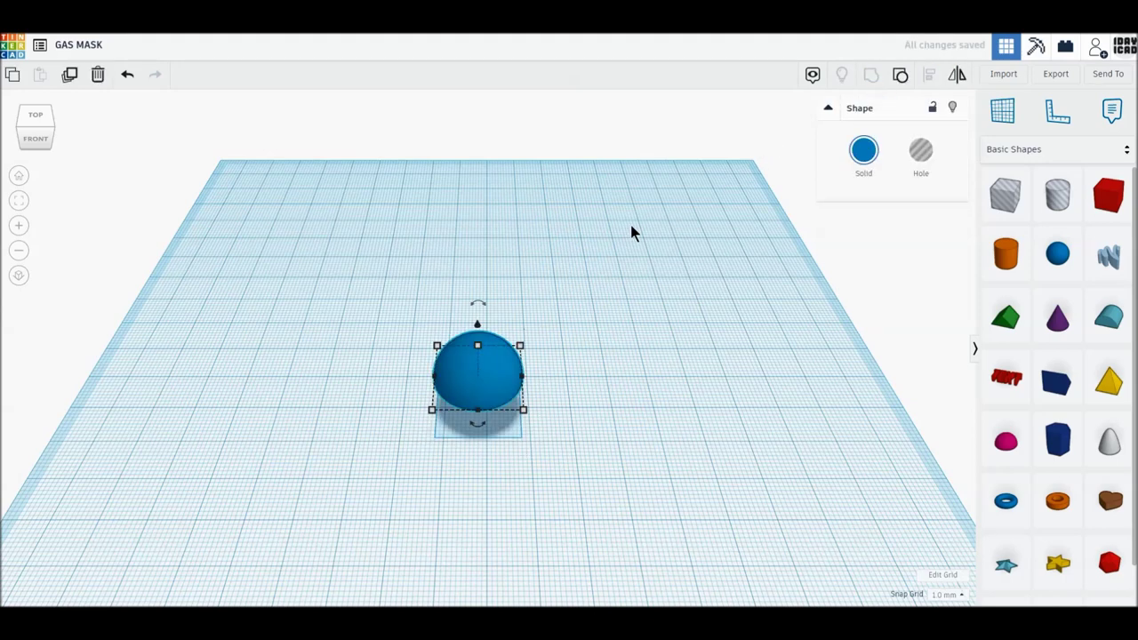
# - Drop the dome to elevation 0 and resize it to 60 by 80 mm
pyautogui.moveTo(479, 328); pyautogui.dragTo(477, 333)
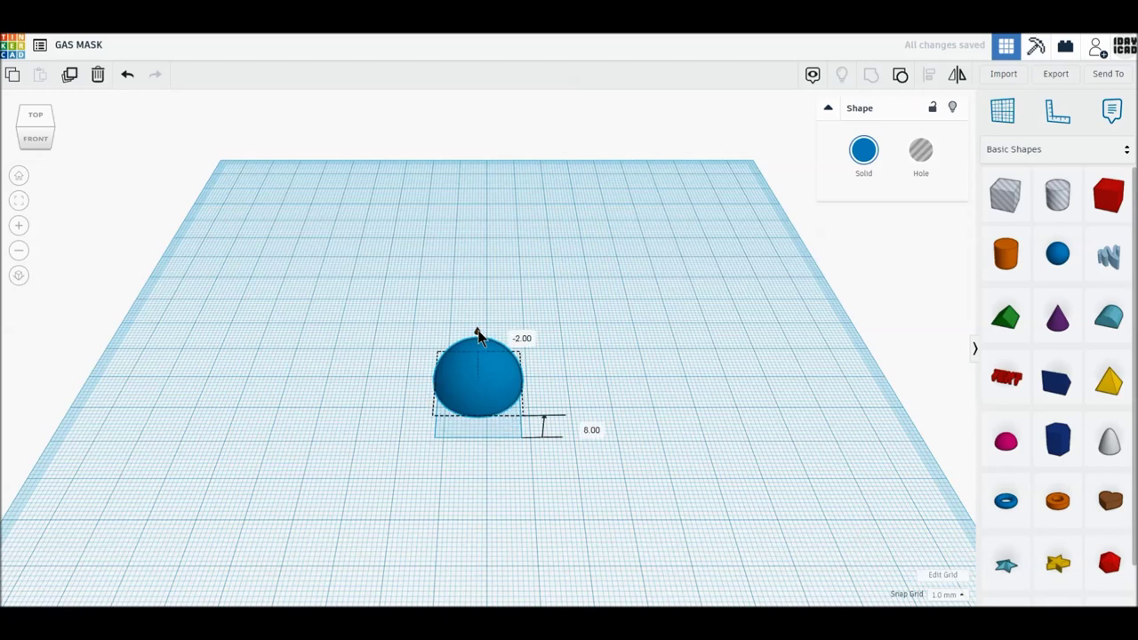
pyautogui.click(592, 430)
pyautogui.write('0')
pyautogui.press('Return')
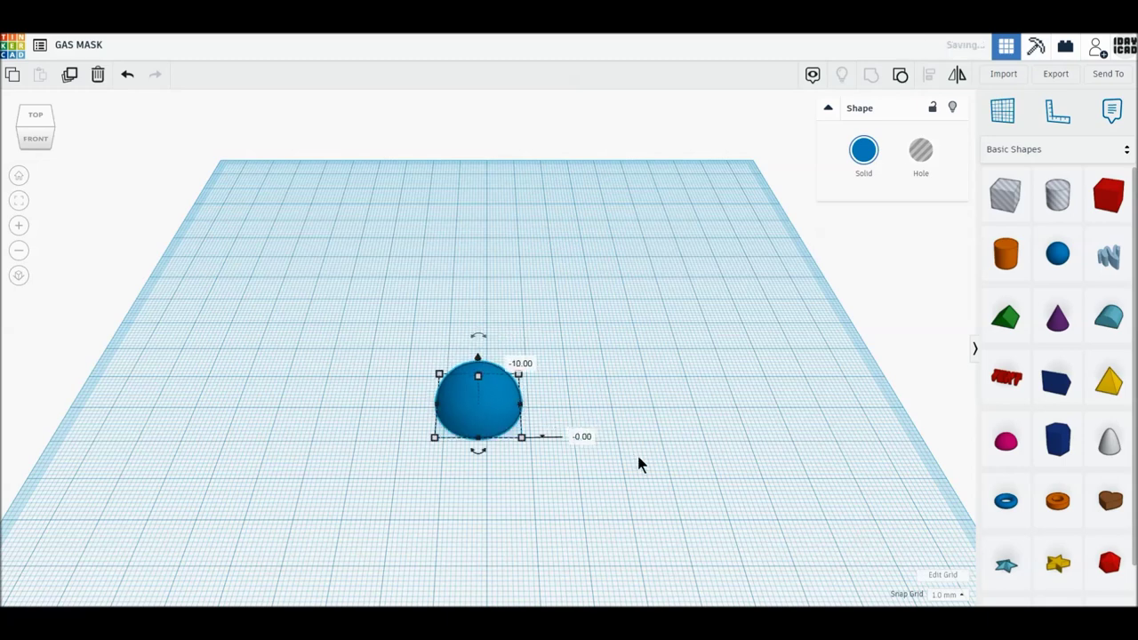
pyautogui.moveTo(521, 438)
pyautogui.click(477, 487)
pyautogui.write('60')
pyautogui.press('Return')
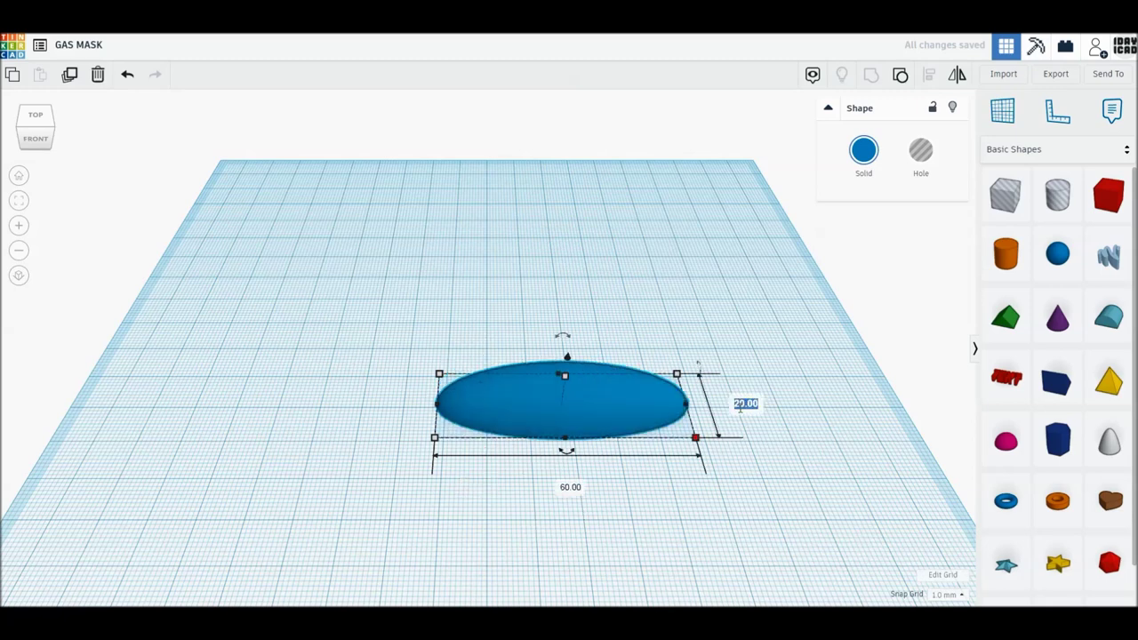
pyautogui.write('80')
pyautogui.press('Return')
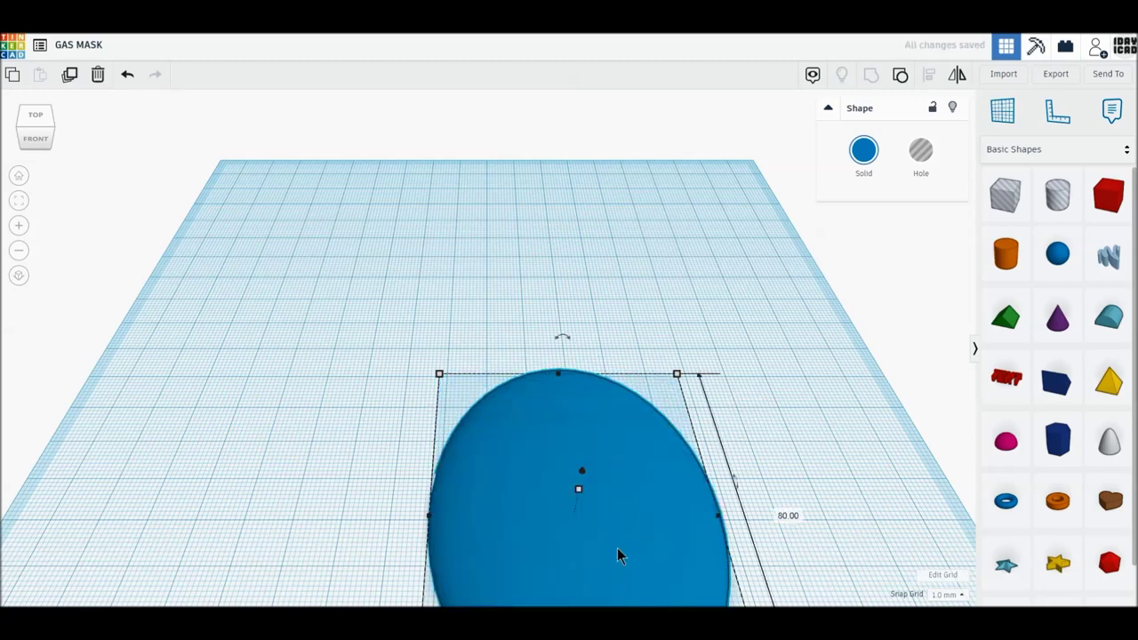
# - Move the oval dome to the workplane centre and set its height to 20 mm
pyautogui.moveTo(617, 547); pyautogui.dragTo(509, 390)
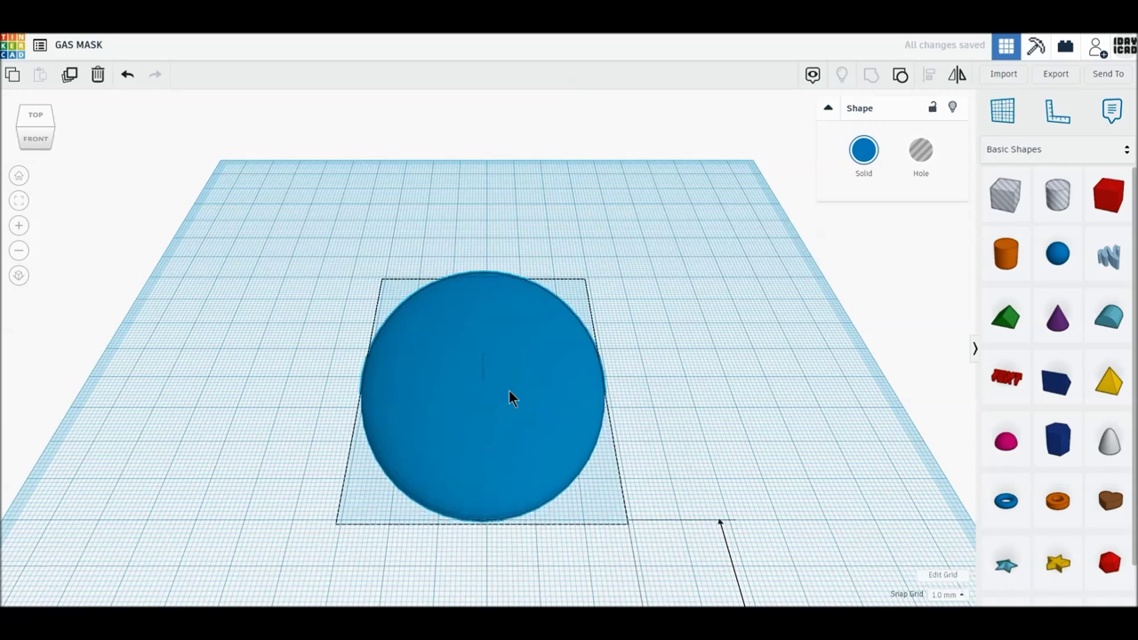
pyautogui.moveTo(509, 391); pyautogui.dragTo(512, 391)
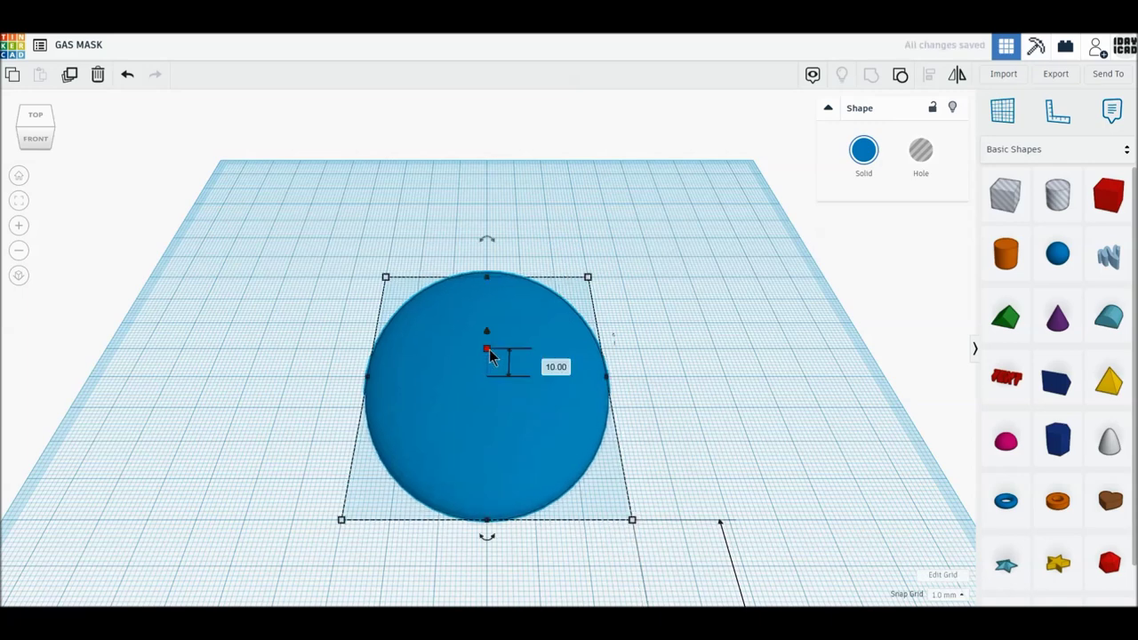
pyautogui.click(556, 366)
pyautogui.write('20')
pyautogui.press('Return')
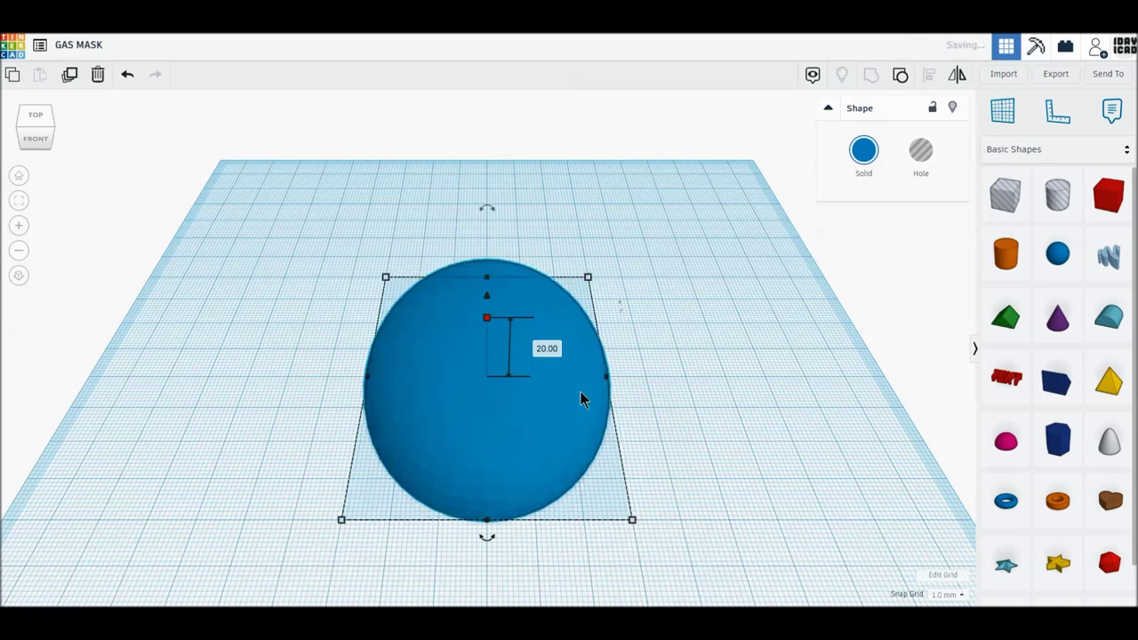
pyautogui.click(692, 410)
# - Add an orange cylinder with 64 sides and a bevel of 1
pyautogui.moveTo(1005, 254); pyautogui.dragTo(693, 372)
pyautogui.moveTo(878, 220); pyautogui.dragTo(962, 215)
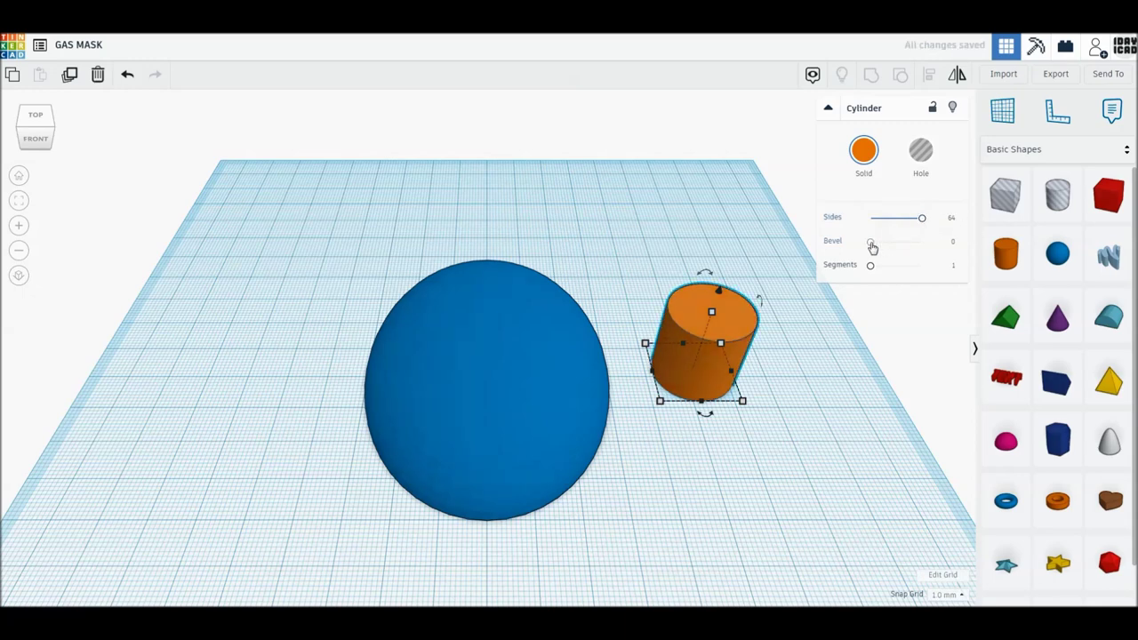
pyautogui.click(953, 242)
pyautogui.write('1')
pyautogui.press('Return')
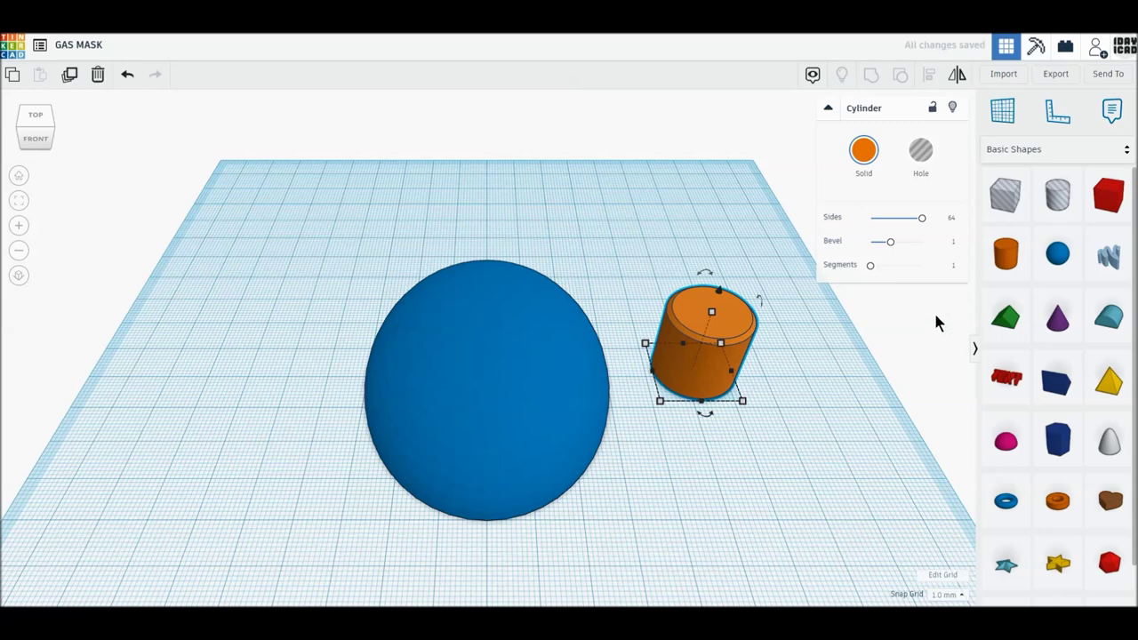
# - Add a 16 by 16 mm cylinder hole with 64 sides next to it
pyautogui.moveTo(1058, 194); pyautogui.dragTo(798, 501)
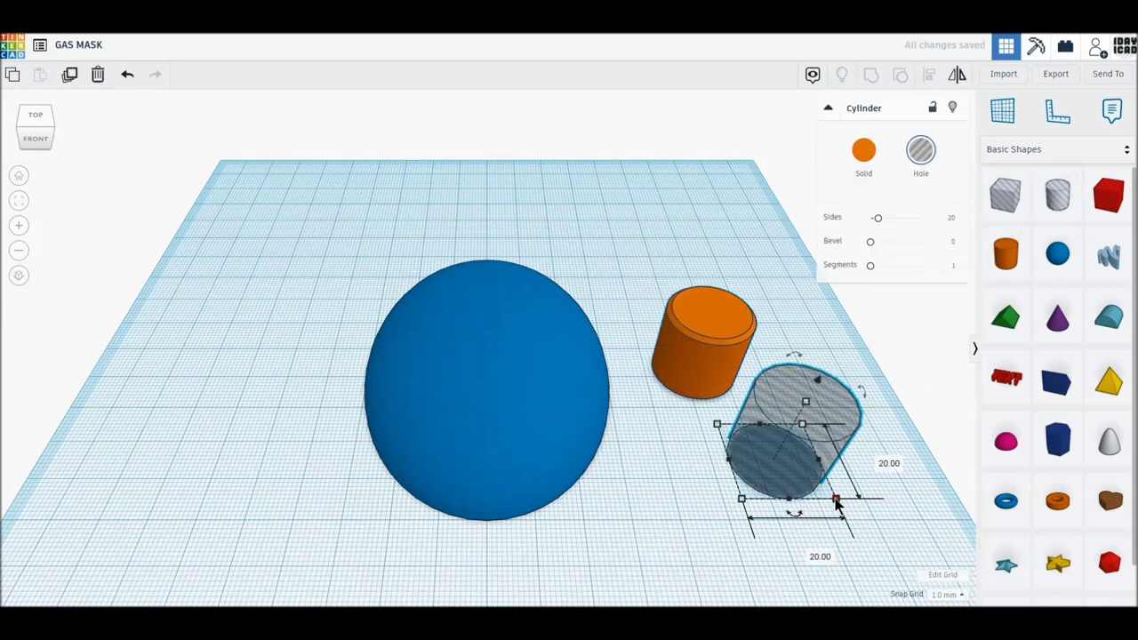
pyautogui.click(803, 550)
pyautogui.write('16')
pyautogui.press('Return')
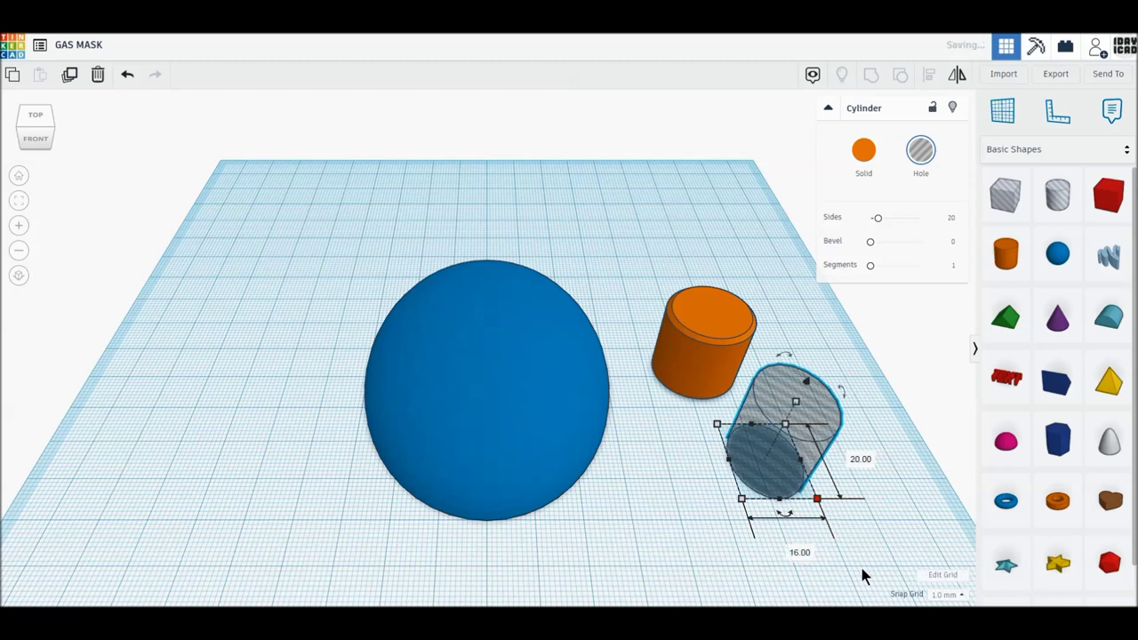
pyautogui.click(872, 459)
pyautogui.write('16')
pyautogui.press('Return')
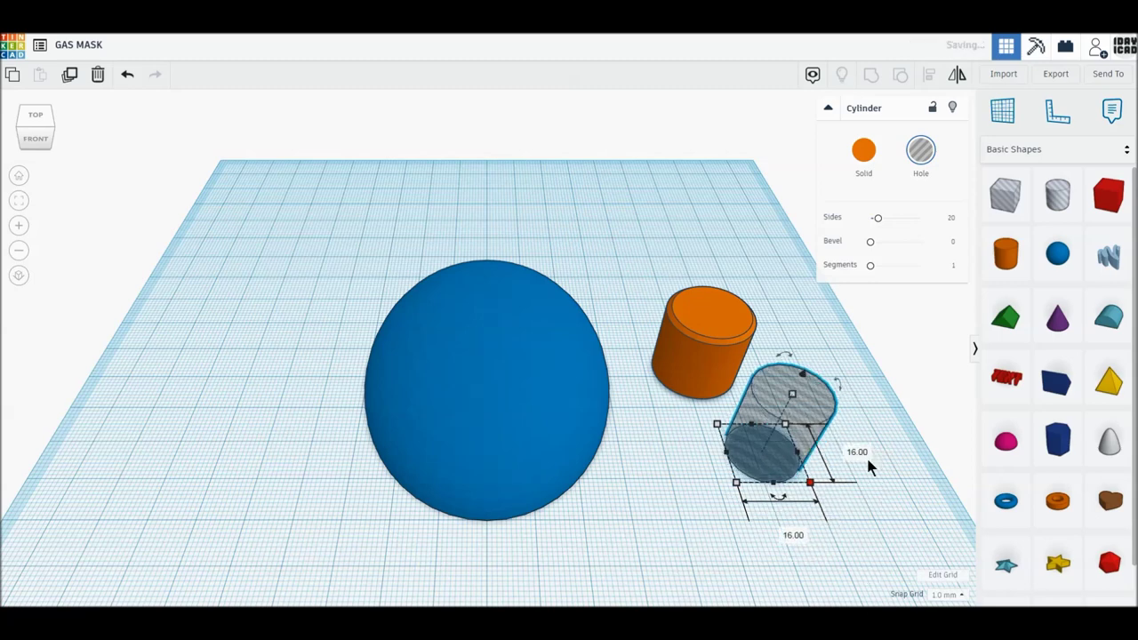
pyautogui.moveTo(878, 221); pyautogui.dragTo(960, 213)
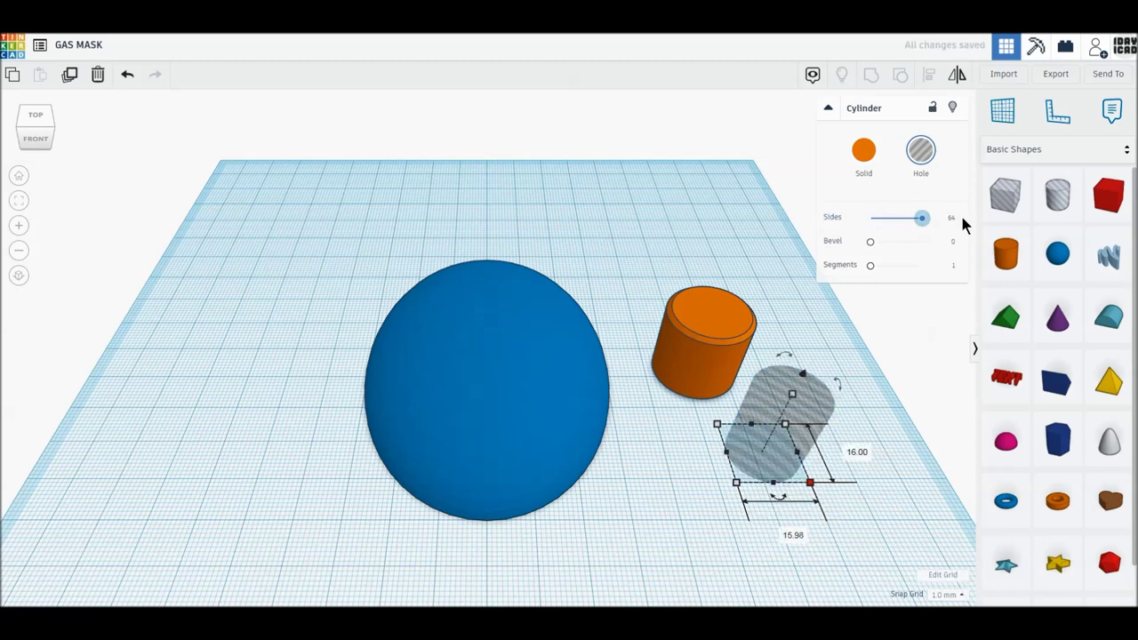
# - Centre the hole inside the orange cylinder on both axes and group them
pyautogui.keyDown('shift'); pyautogui.click(700, 316); pyautogui.keyUp('shift')
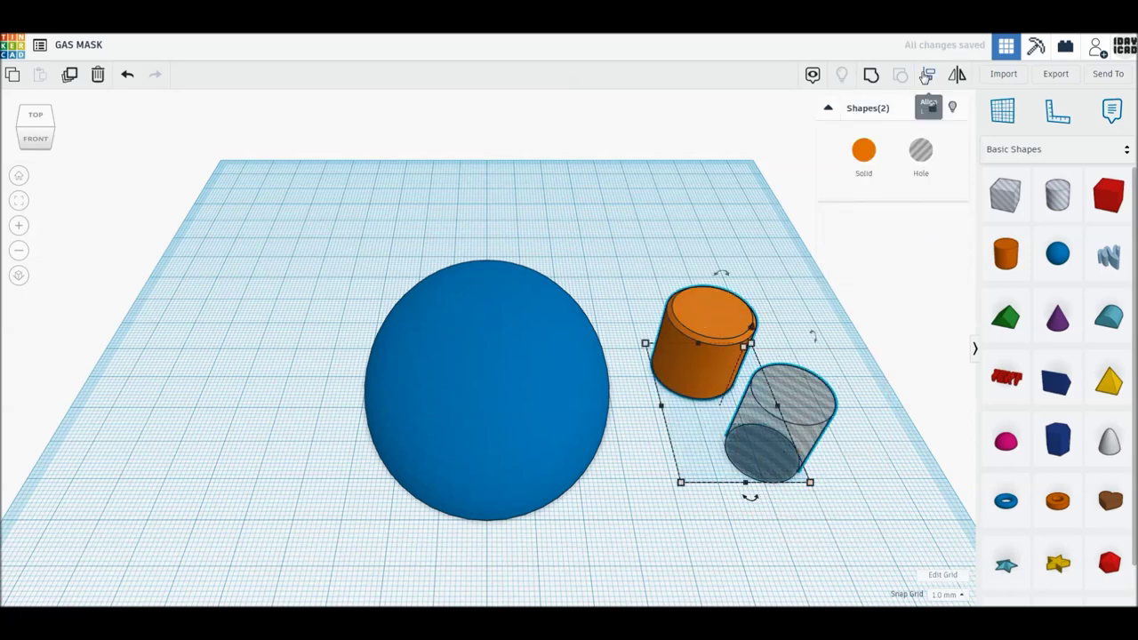
pyautogui.click(924, 77)
pyautogui.click(751, 498)
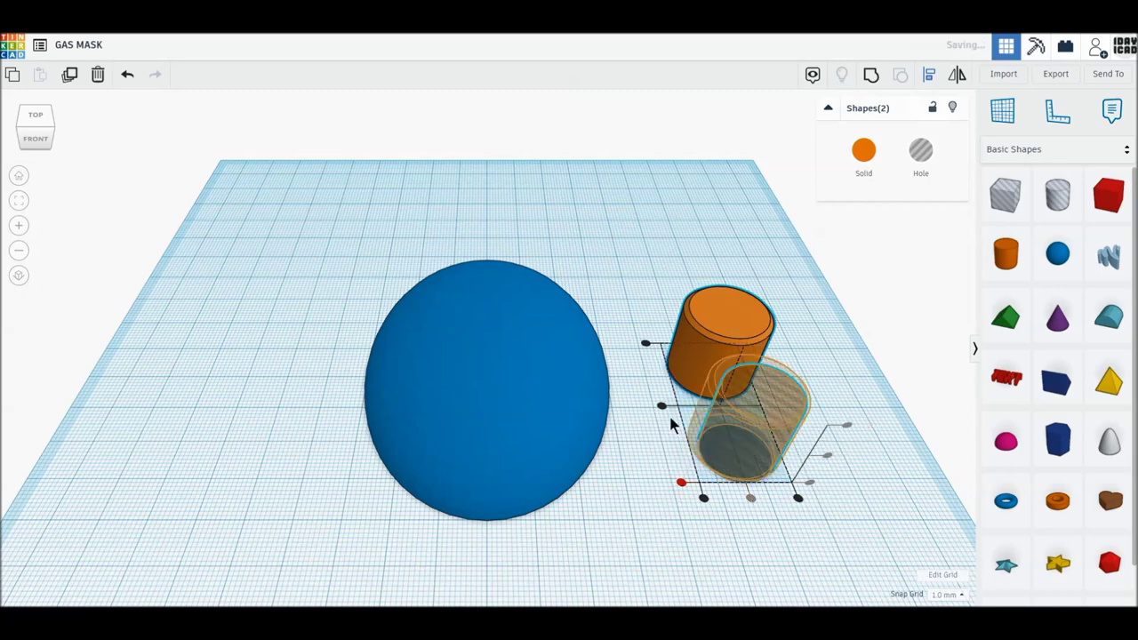
pyautogui.click(662, 407)
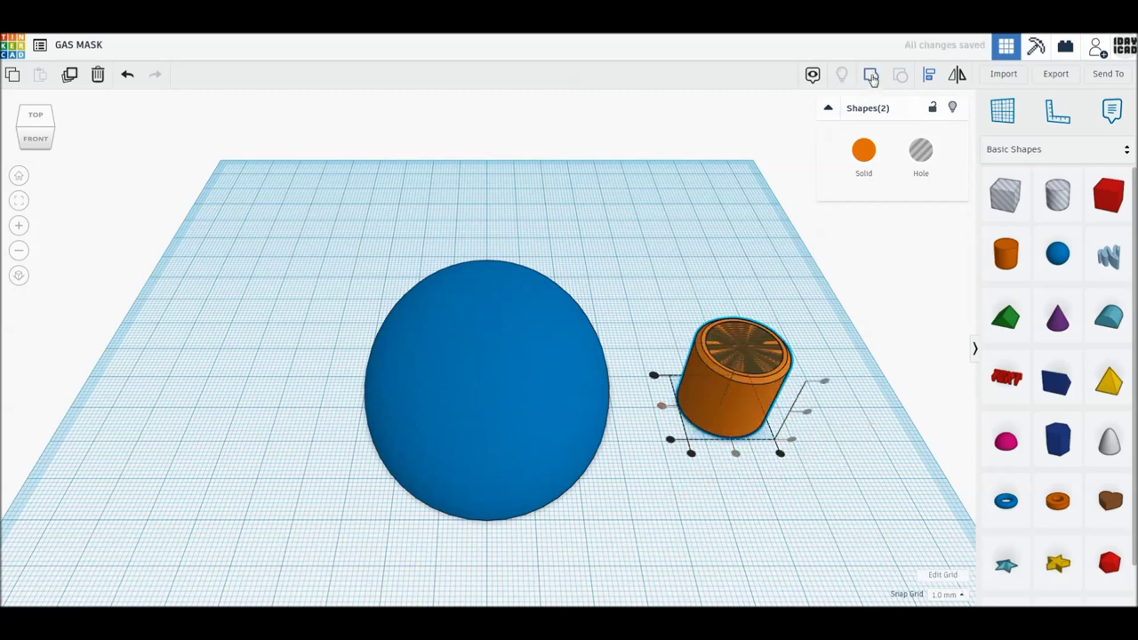
pyautogui.click(872, 75)
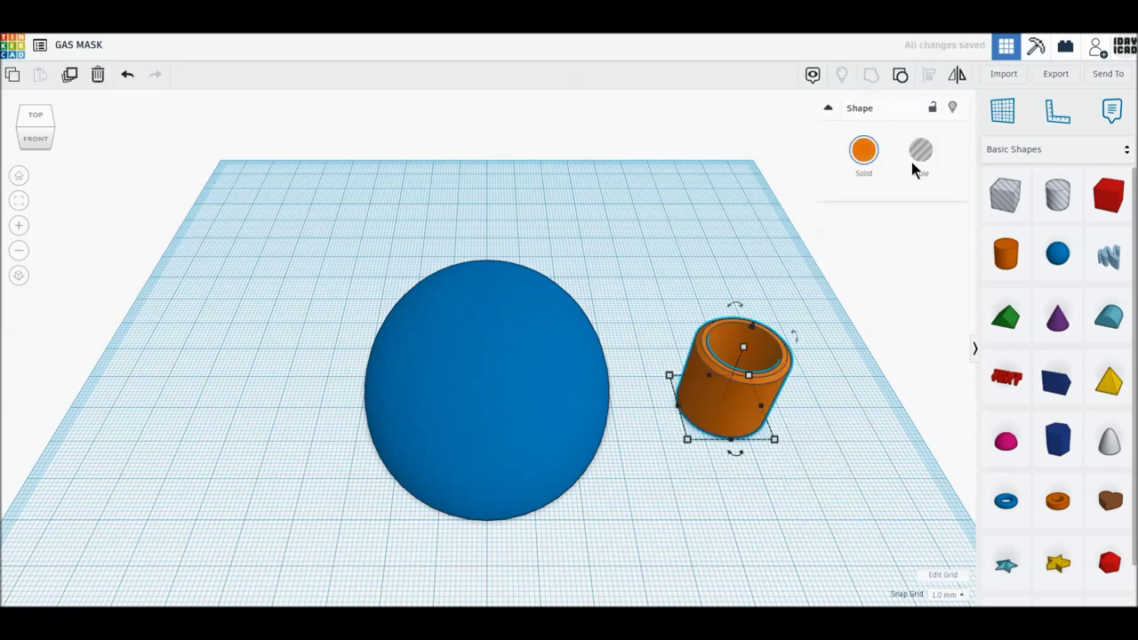
# - Add a 16 by 16 mm hole cylinder with 64 sides below the tube
pyautogui.moveTo(1057, 195)
pyautogui.mouseDown()
pyautogui.moveTo(714, 524)
pyautogui.moveTo(722, 516)
pyautogui.mouseUp()
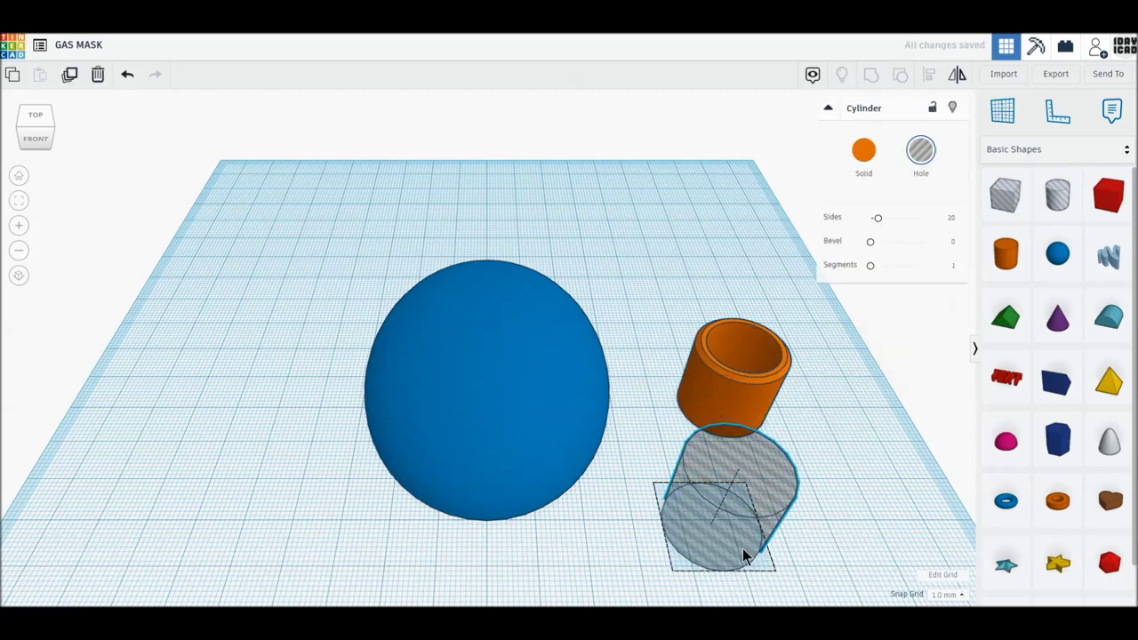
pyautogui.click(719, 593)
pyautogui.write('16')
pyautogui.press('Return')
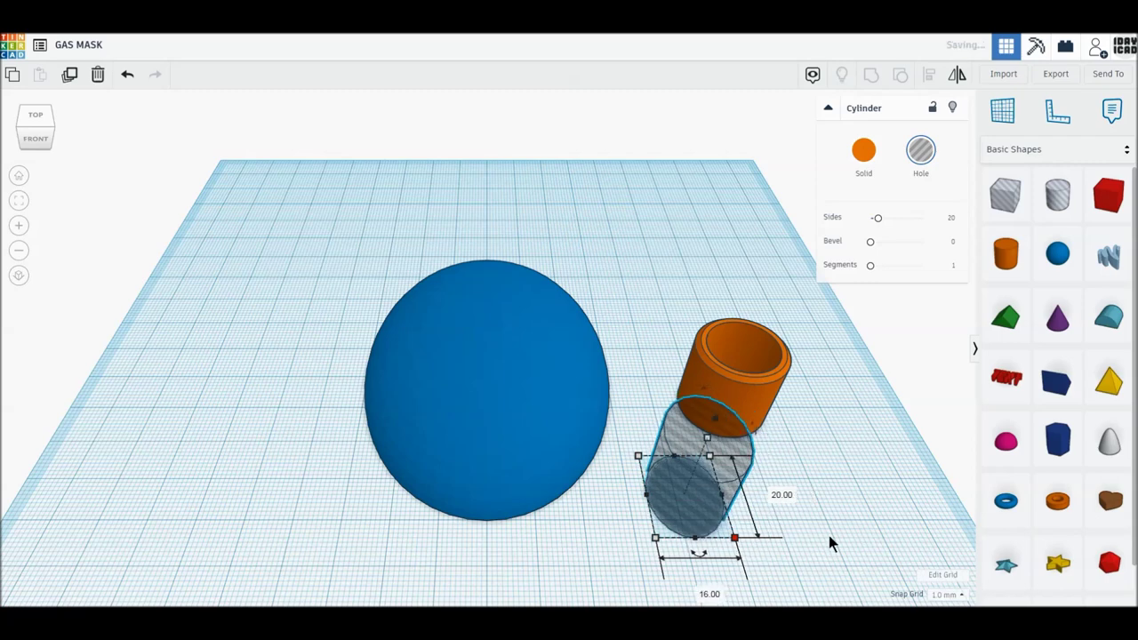
pyautogui.write('16')
pyautogui.press('Return')
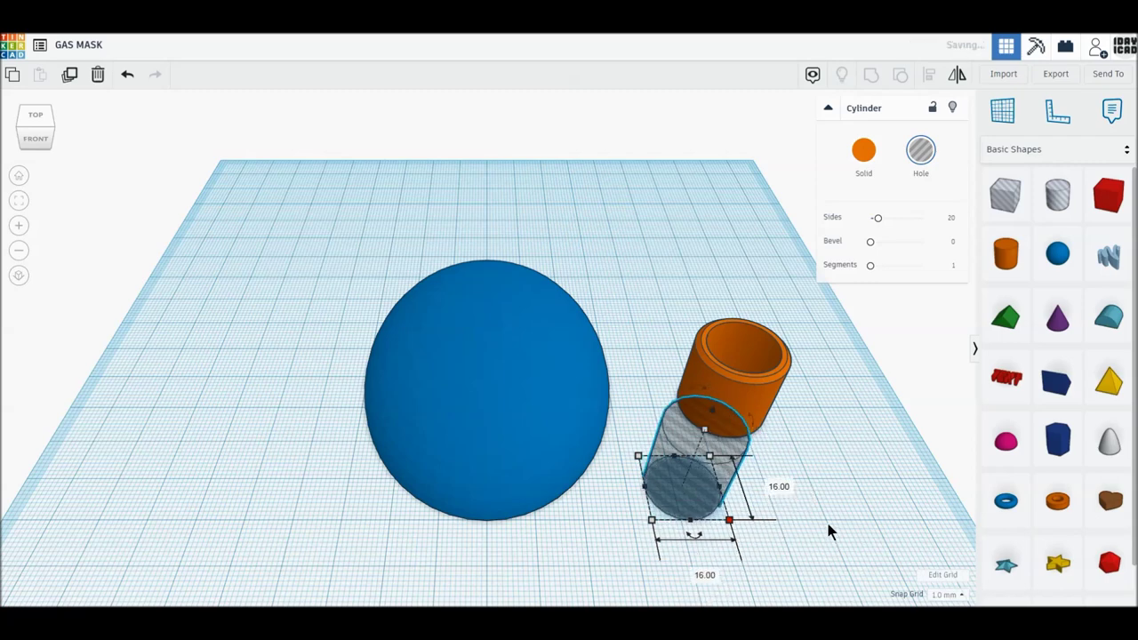
pyautogui.moveTo(878, 222); pyautogui.dragTo(957, 219)
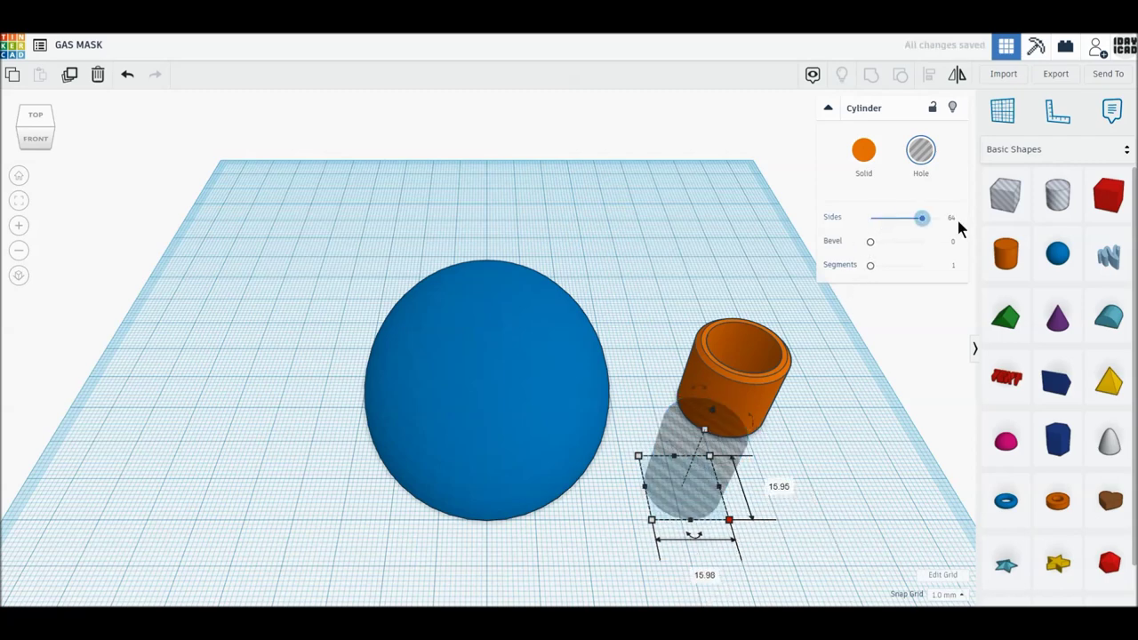
# - Make the cylinder solid transparent black and flatten it to a 1 mm disc
pyautogui.click(864, 150)
pyautogui.click(1086, 281)
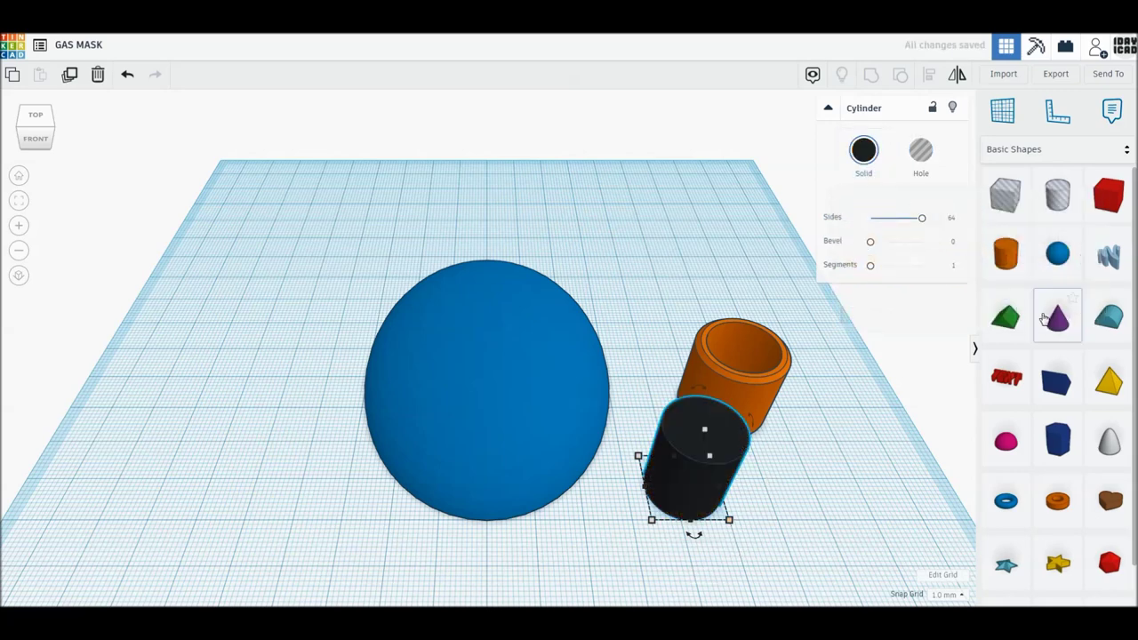
pyautogui.click(1044, 315)
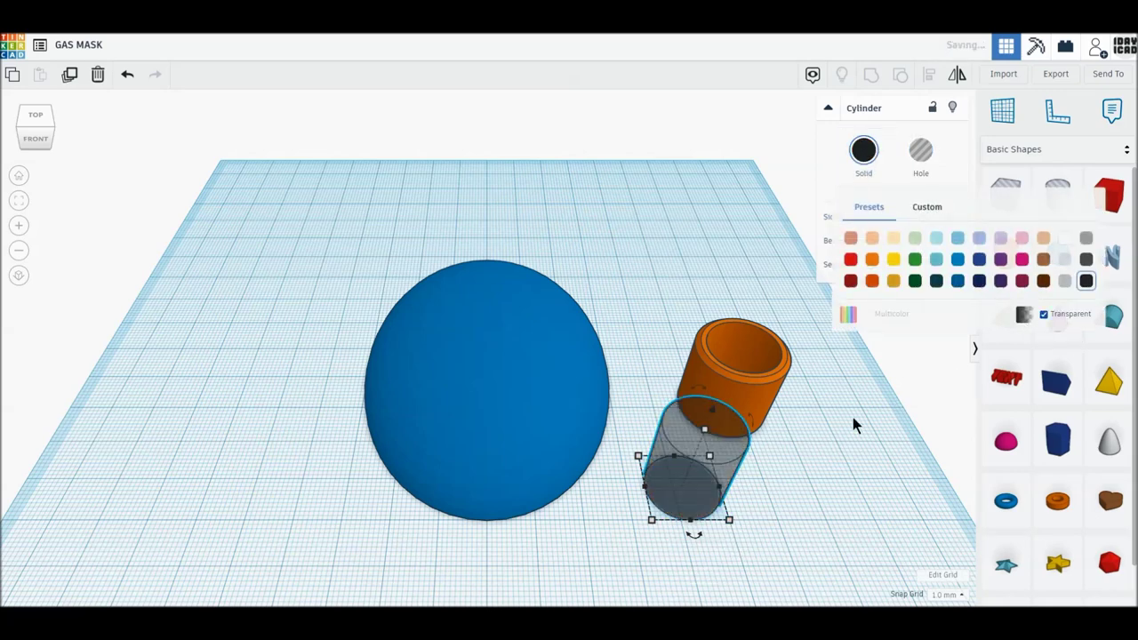
pyautogui.click(747, 460)
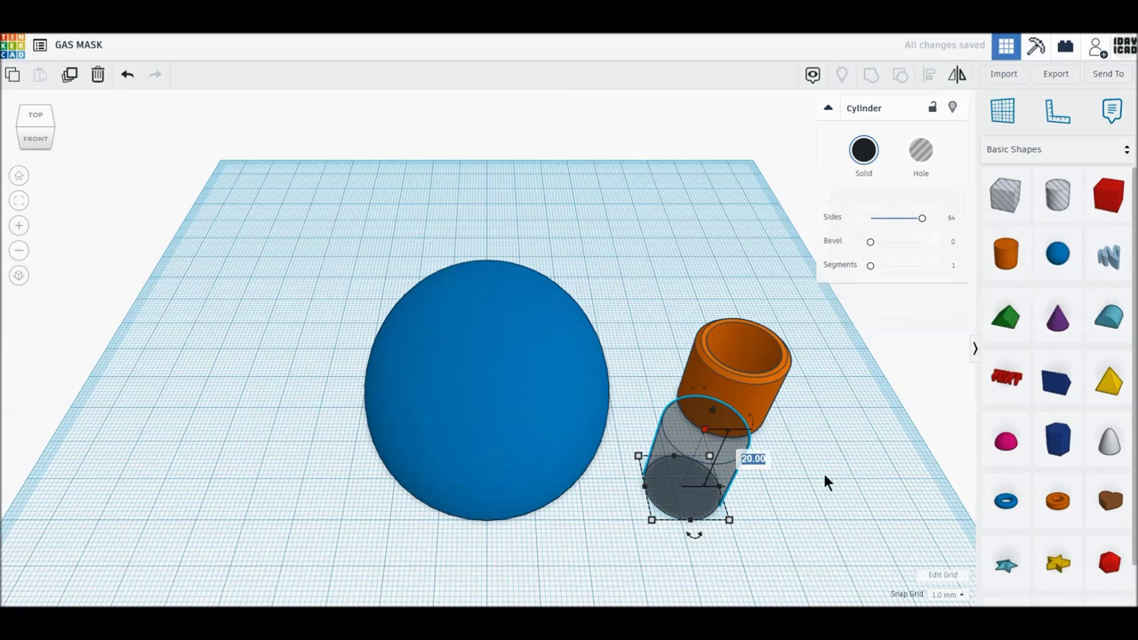
pyautogui.write('1')
pyautogui.press('Return')
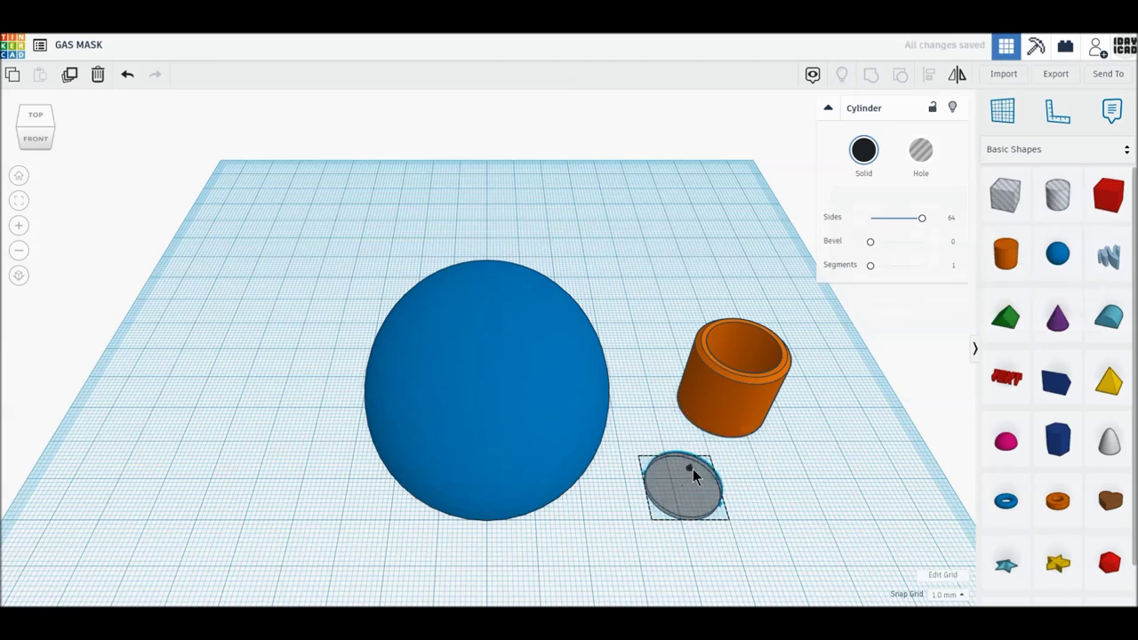
# - Move the disc toward the orange tube, setting its position value to 10
pyautogui.moveTo(693, 469); pyautogui.dragTo(696, 455)
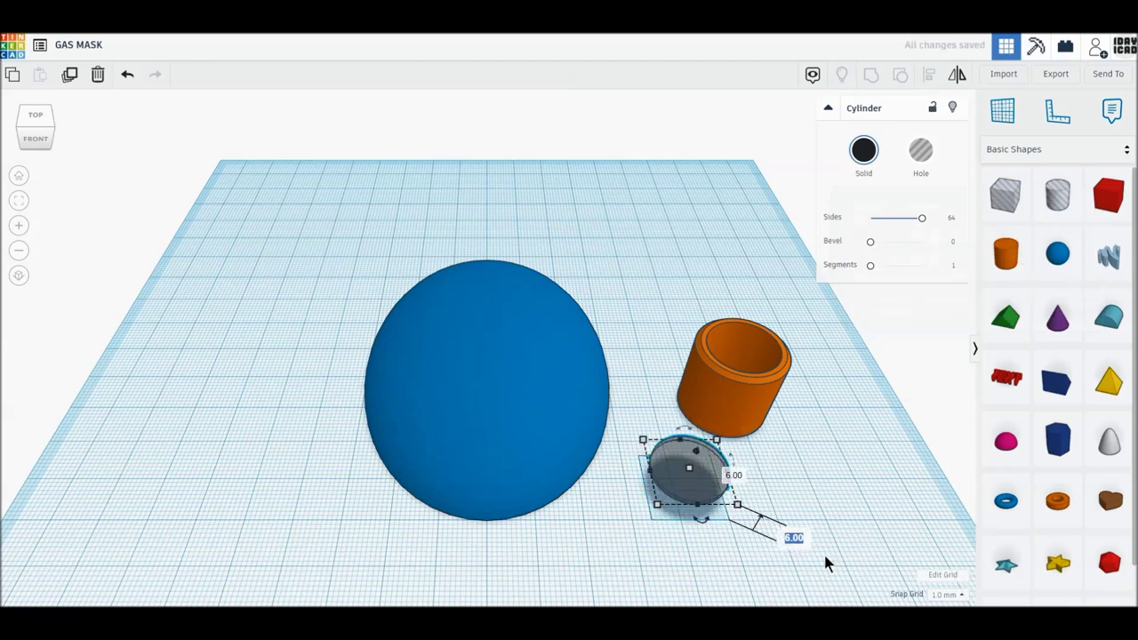
pyautogui.write('10')
pyautogui.press('Return')
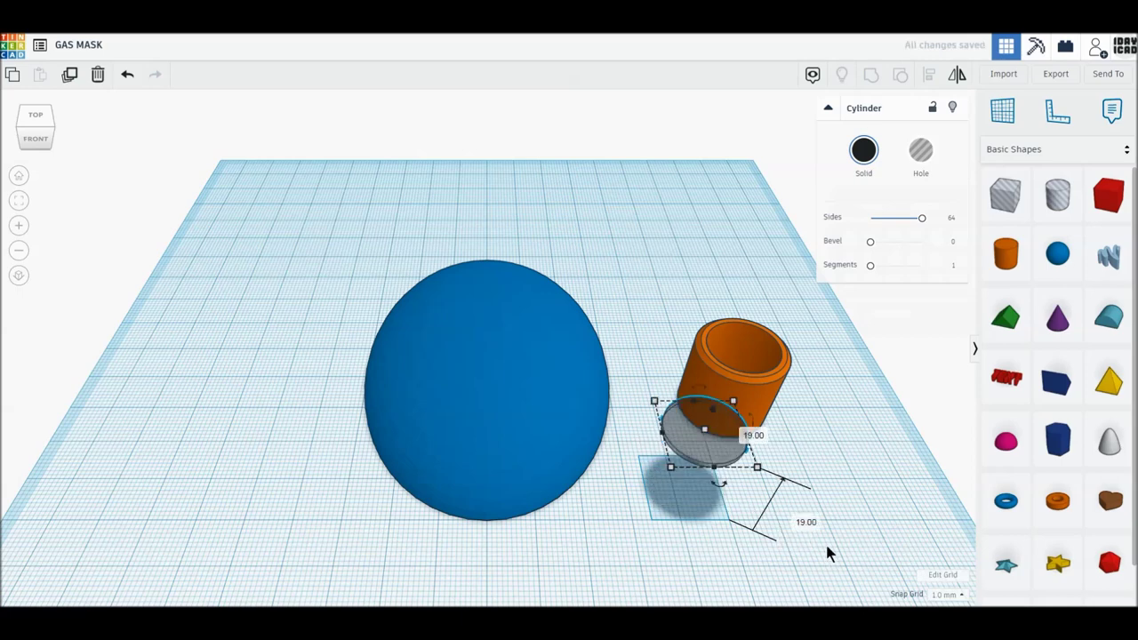
pyautogui.click(825, 542)
# - Recolour the orange tube light grey
pyautogui.click(773, 398)
pyautogui.click(863, 150)
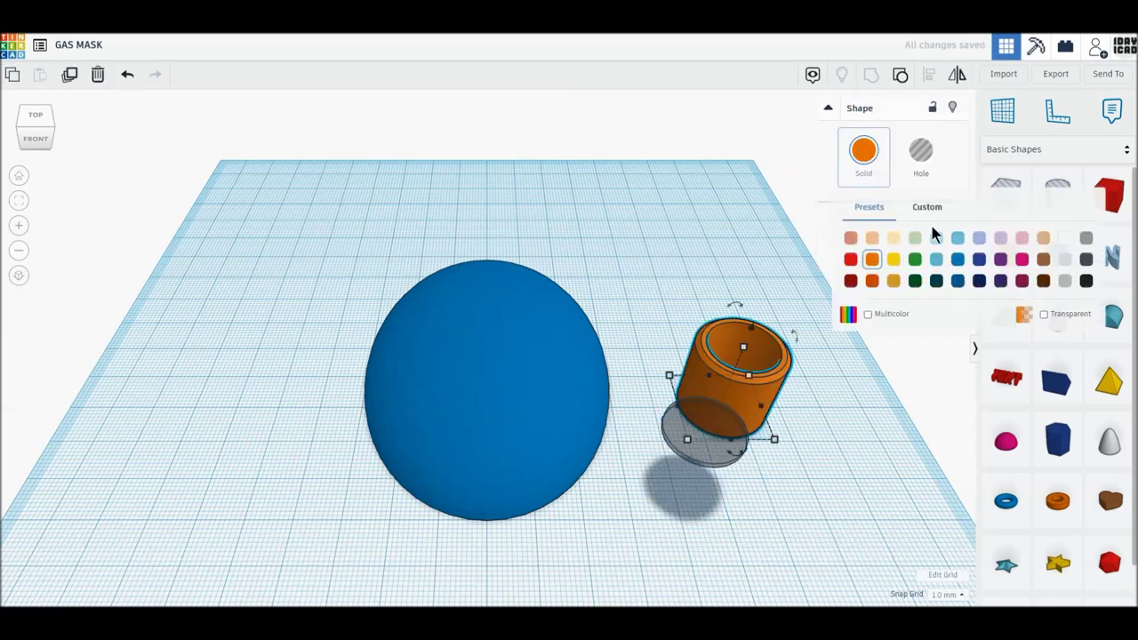
pyautogui.click(1086, 259)
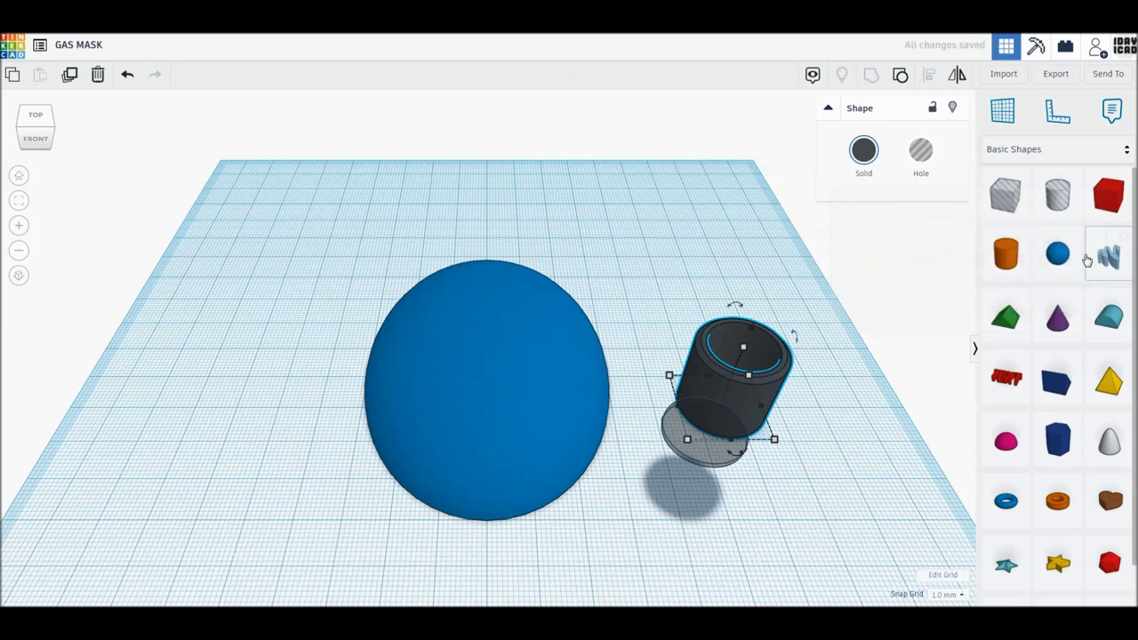
pyautogui.click(864, 150)
pyautogui.click(1086, 237)
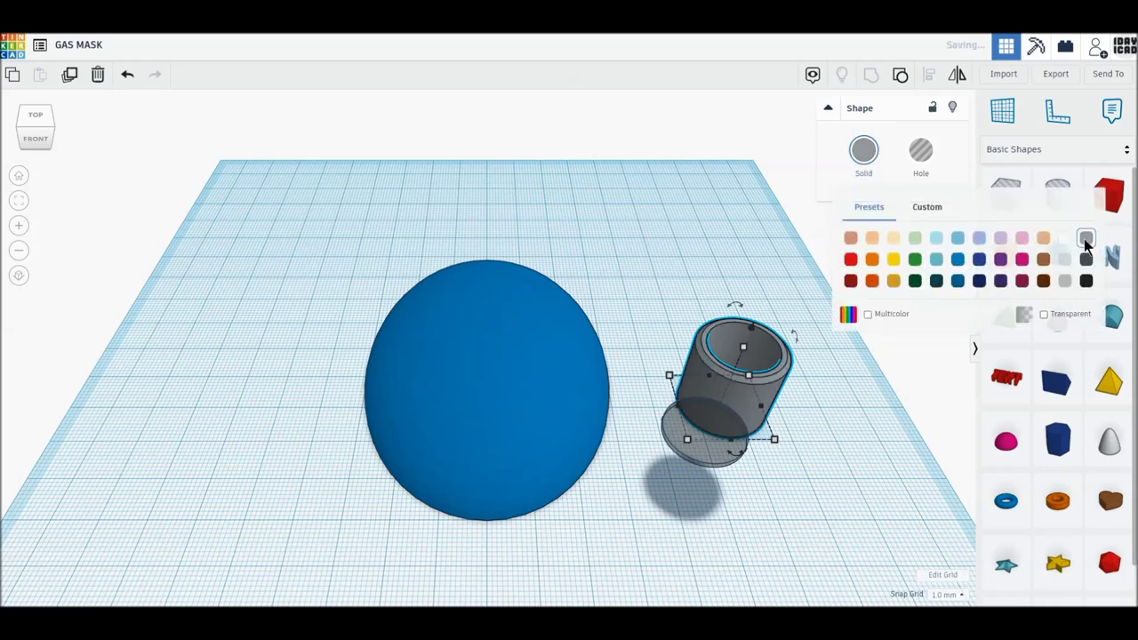
# - Centre the black disc within the grey tube on both axes
pyautogui.moveTo(814, 490); pyautogui.dragTo(694, 364)
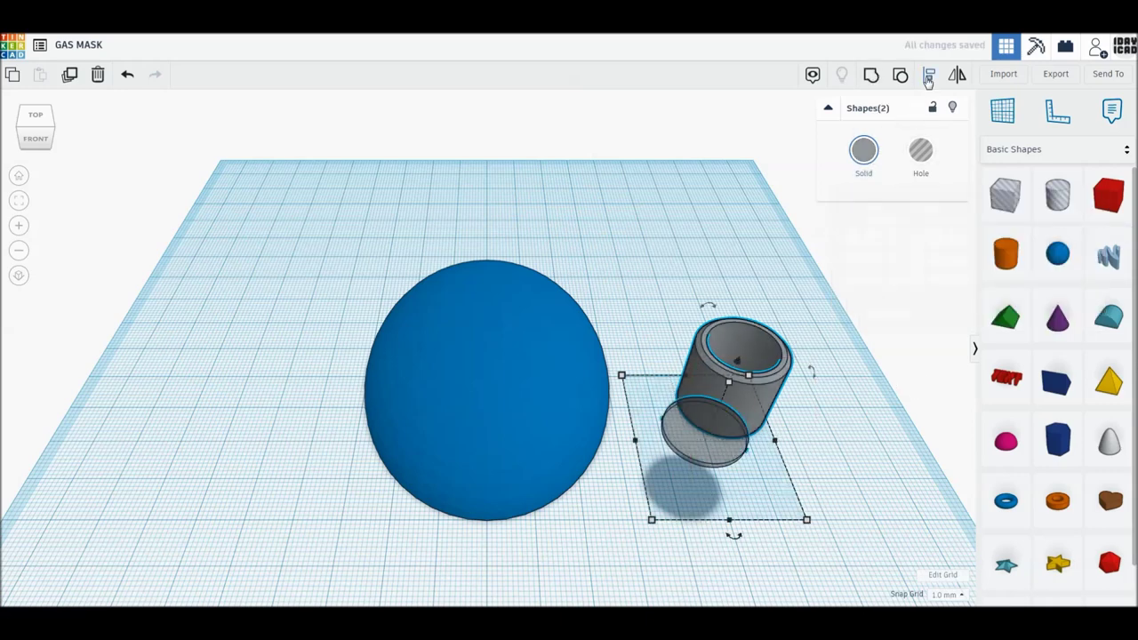
pyautogui.click(928, 76)
pyautogui.click(736, 535)
pyautogui.click(648, 443)
pyautogui.click(855, 425)
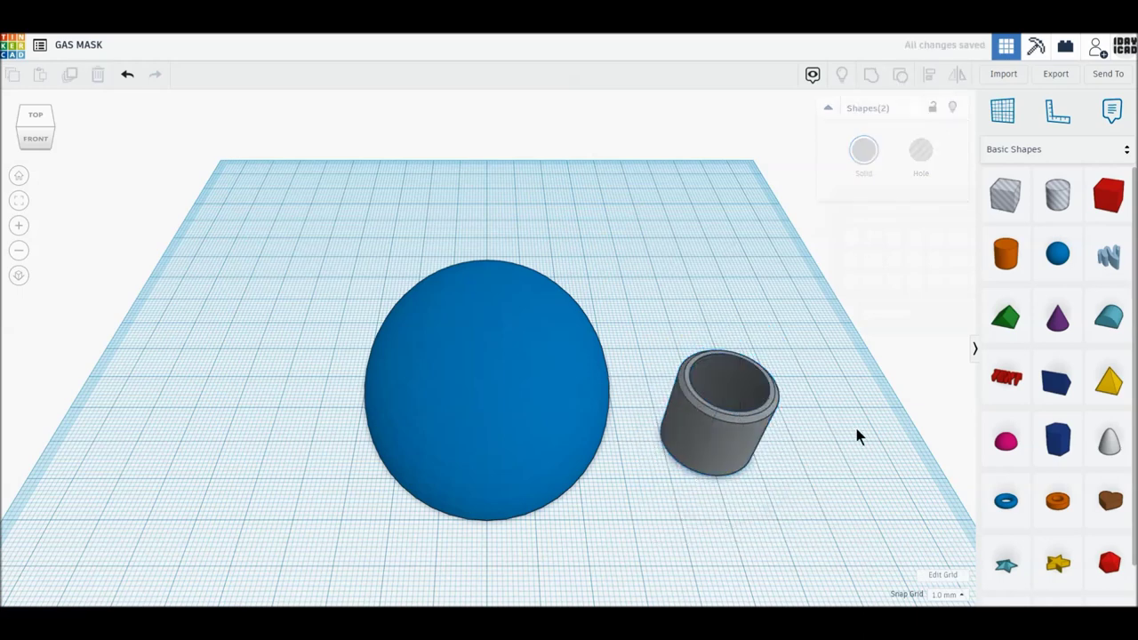
# - Duplicate the grey tube and place the copy to the right of the original
pyautogui.click(722, 407)
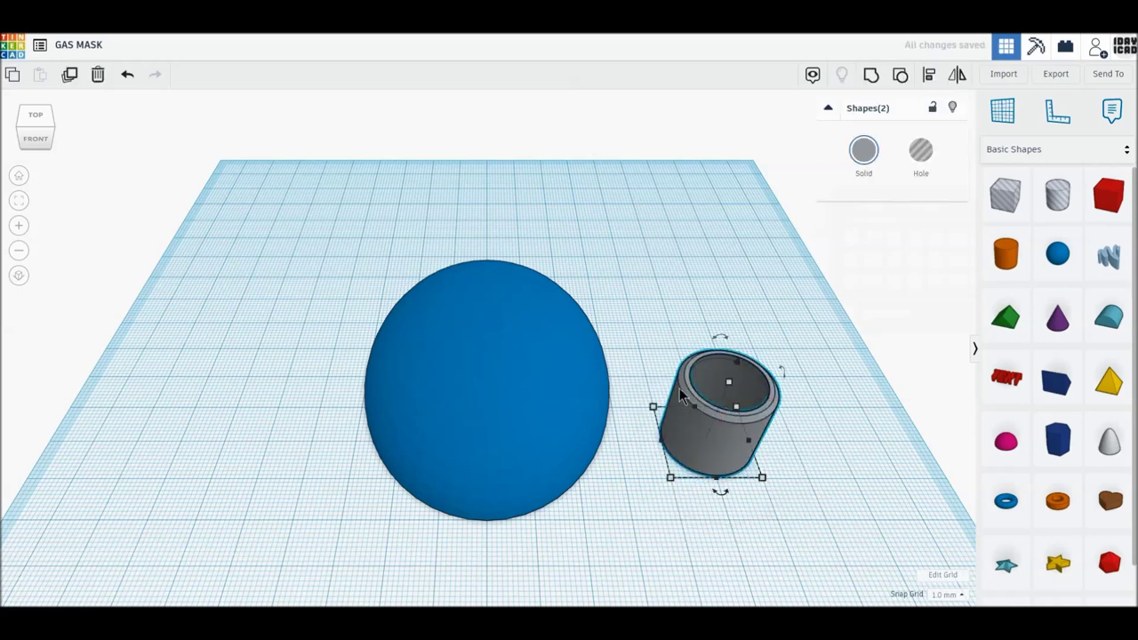
pyautogui.click(70, 75)
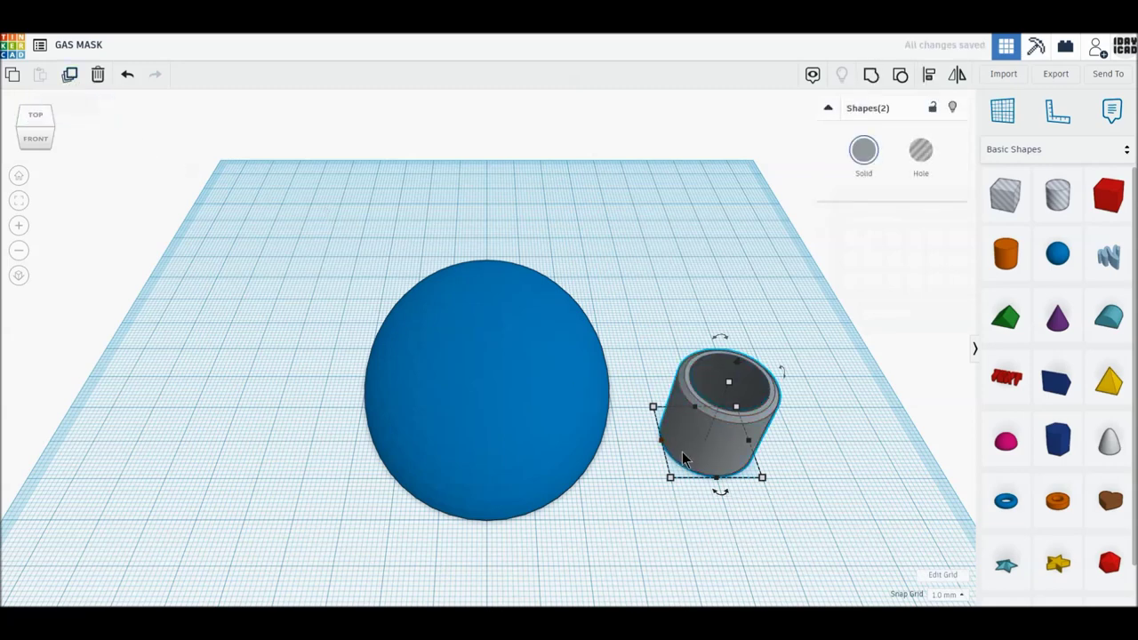
pyautogui.moveTo(683, 452); pyautogui.dragTo(794, 452)
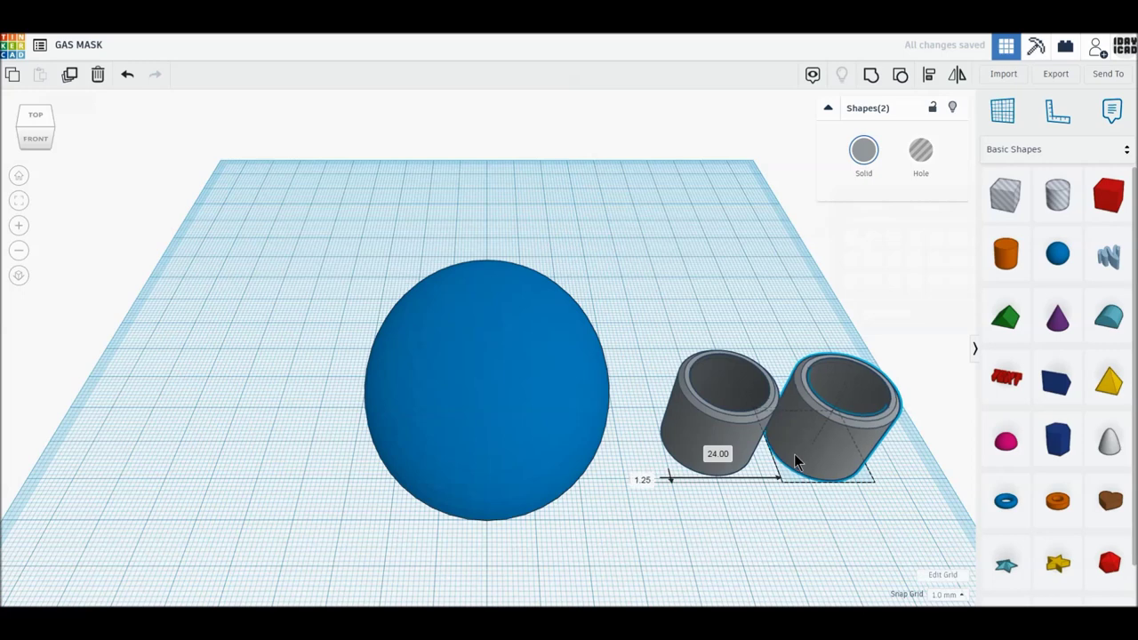
pyautogui.click(688, 432)
pyautogui.moveTo(682, 437); pyautogui.dragTo(686, 435)
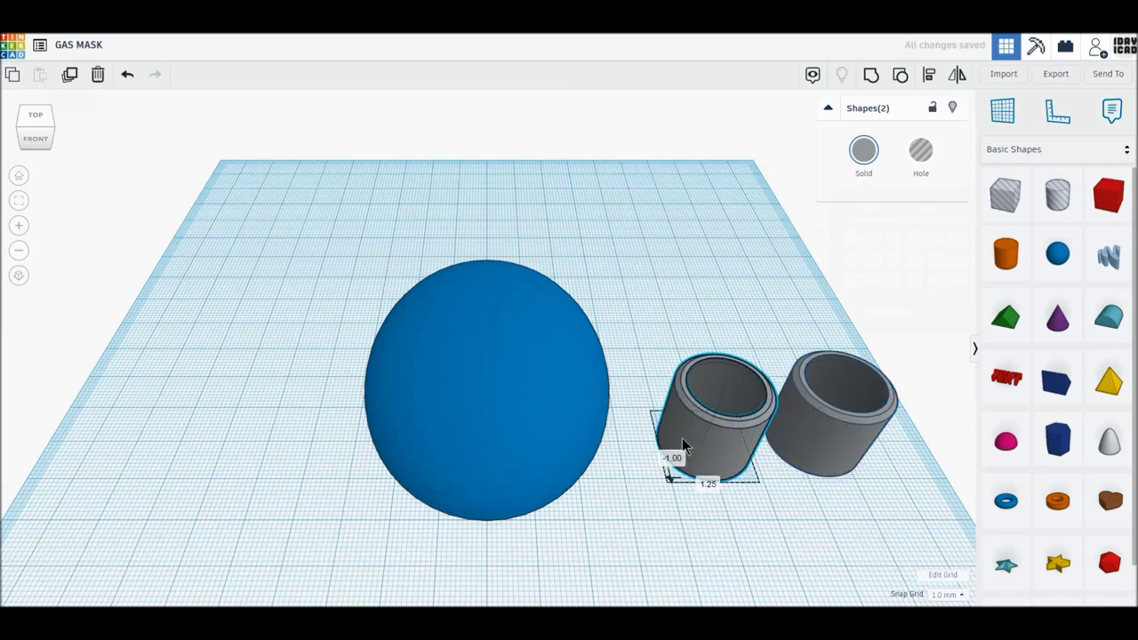
pyautogui.click(800, 517)
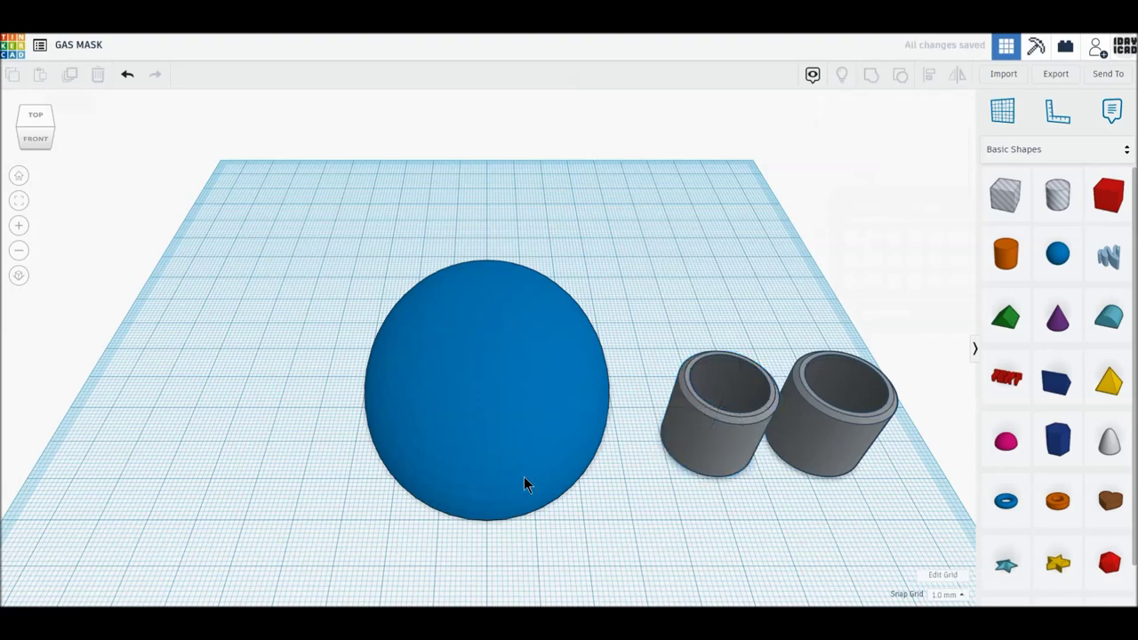
pyautogui.click(487, 422)
pyautogui.moveTo(487, 433); pyautogui.dragTo(488, 482, button='right')
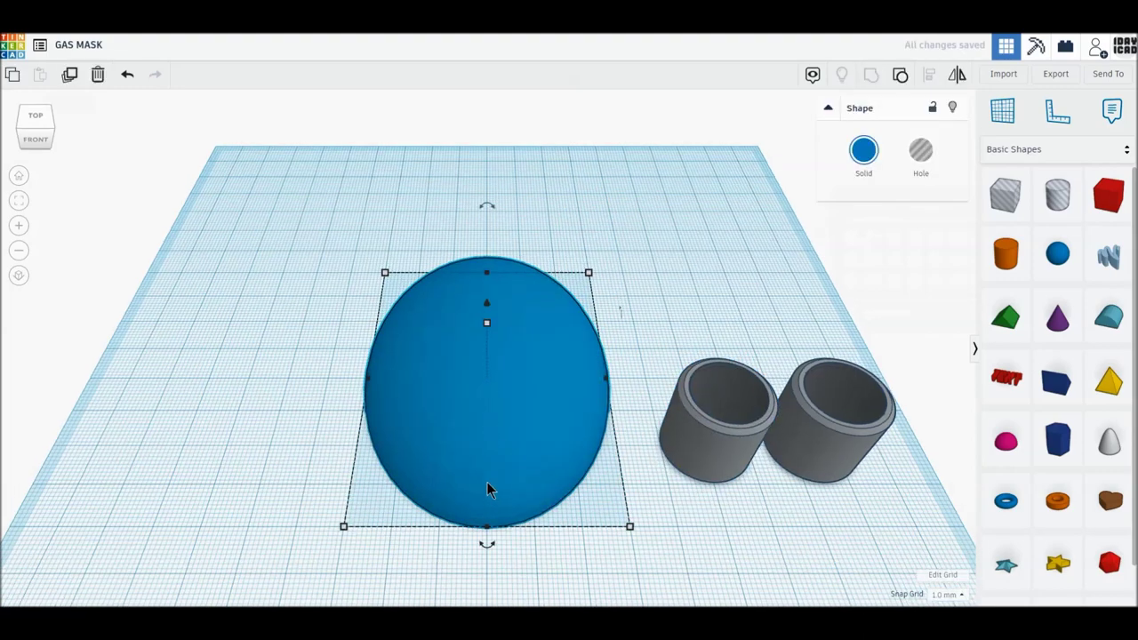
# - Switch to an orthographic top view and drag both eye rings upward beside the face
pyautogui.click(17, 278)
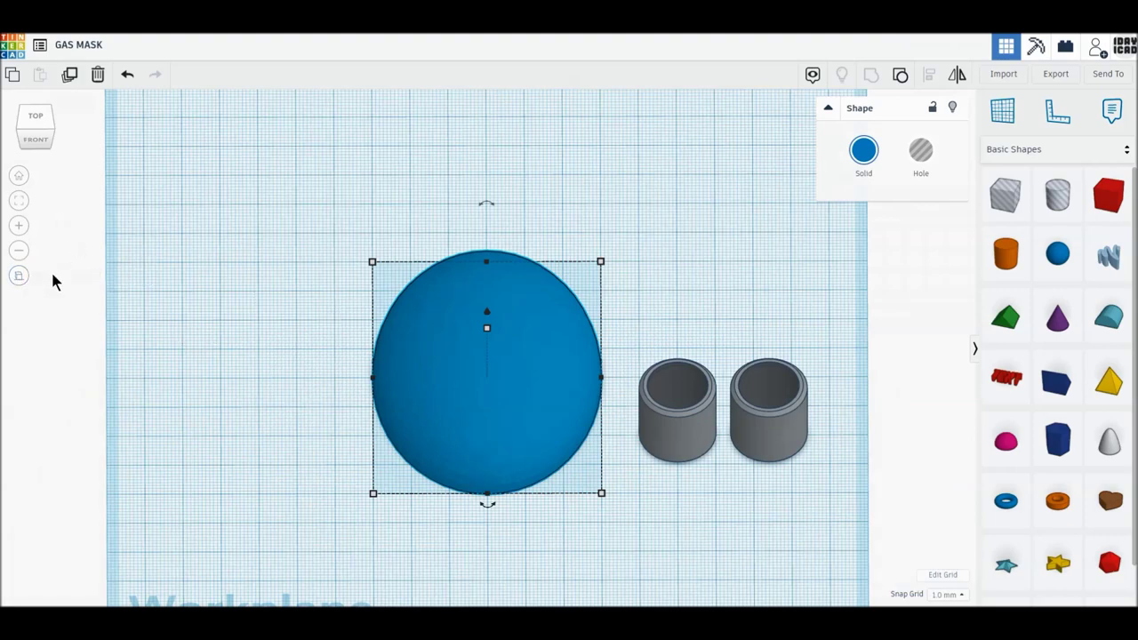
pyautogui.click(36, 116)
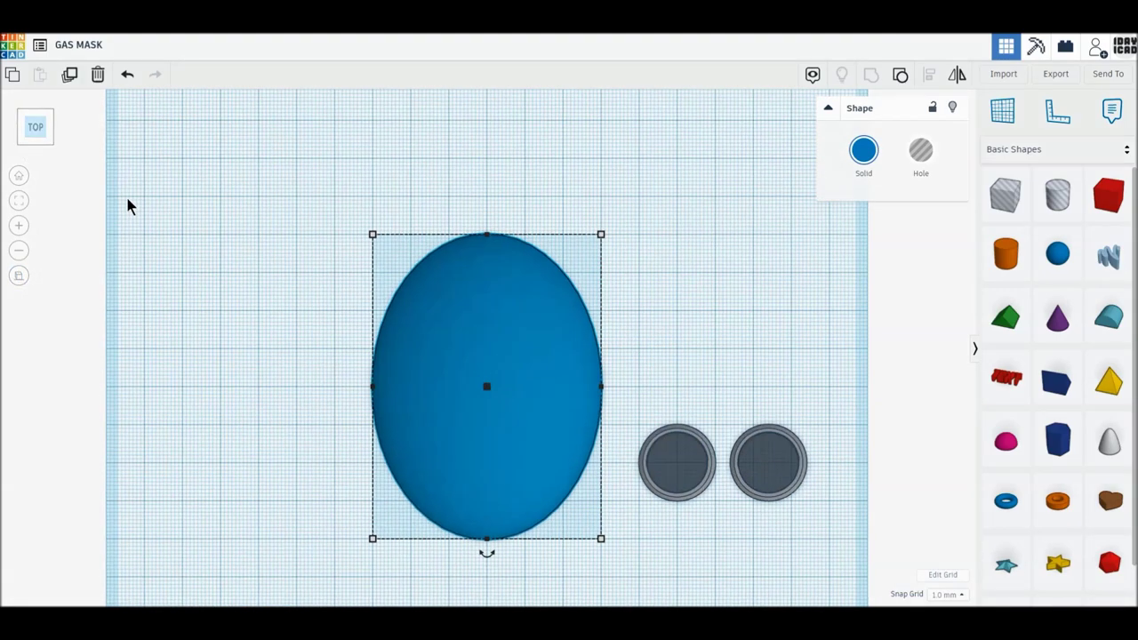
pyautogui.click(271, 285)
pyautogui.click(749, 488)
pyautogui.keyDown('shift'); pyautogui.click(691, 489); pyautogui.keyUp('shift')
pyautogui.moveTo(691, 488)
pyautogui.mouseDown()
pyautogui.moveTo(673, 356)
pyautogui.moveTo(664, 373)
pyautogui.mouseUp()
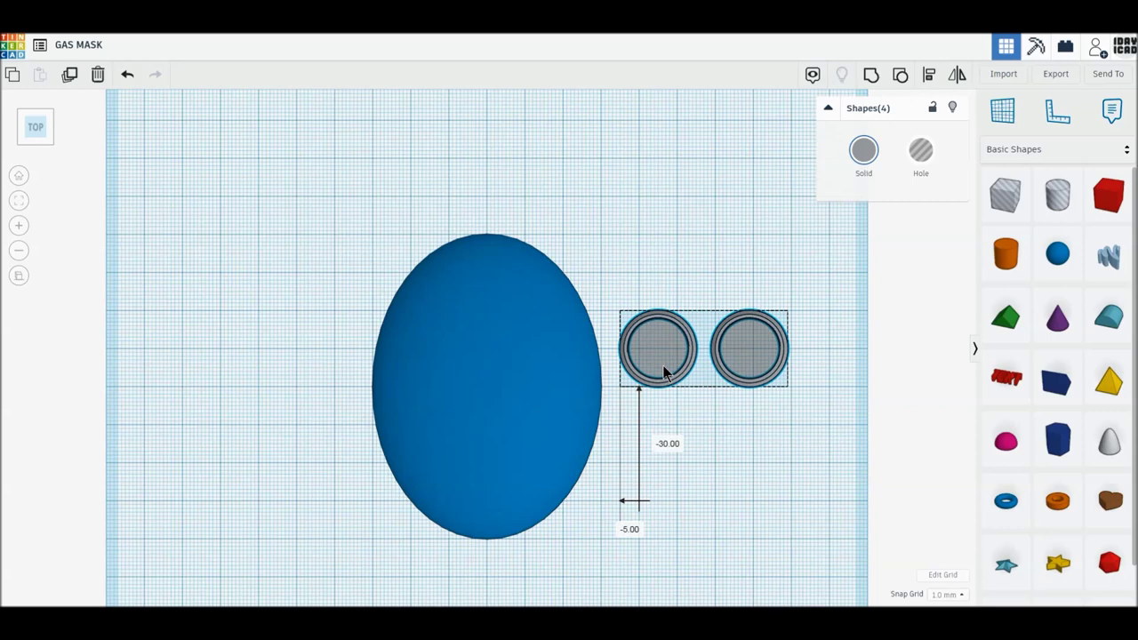
pyautogui.click(801, 368)
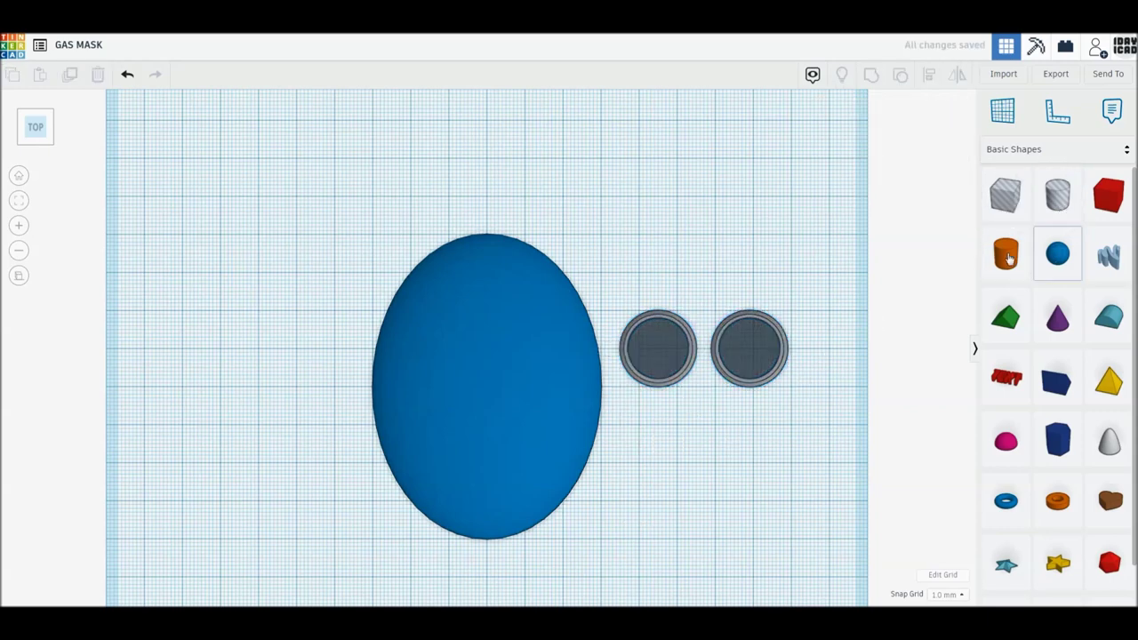
# - Add a new cylinder with 64 sides and a bevel of 1
pyautogui.moveTo(1006, 253); pyautogui.dragTo(721, 468)
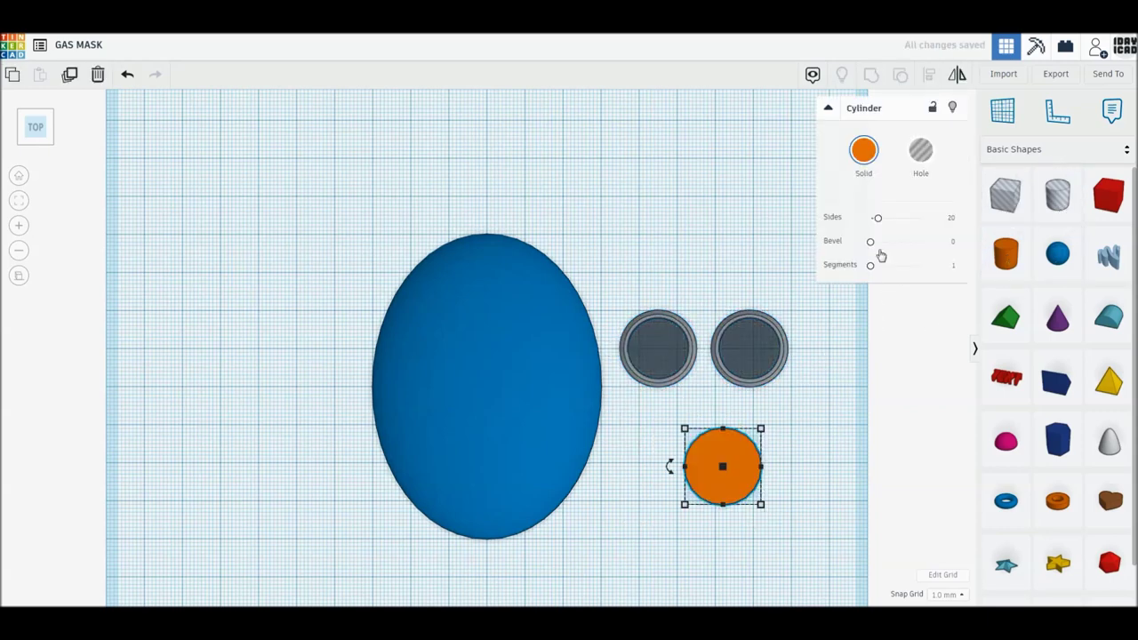
pyautogui.moveTo(877, 216); pyautogui.dragTo(958, 222)
pyautogui.click(953, 241)
pyautogui.write('1')
pyautogui.press('Return')
# - Make the cylinder light grey, about 16 mm across, placed below the eye rings, then duplicate it
pyautogui.moveTo(761, 504); pyautogui.dragTo(738, 483)
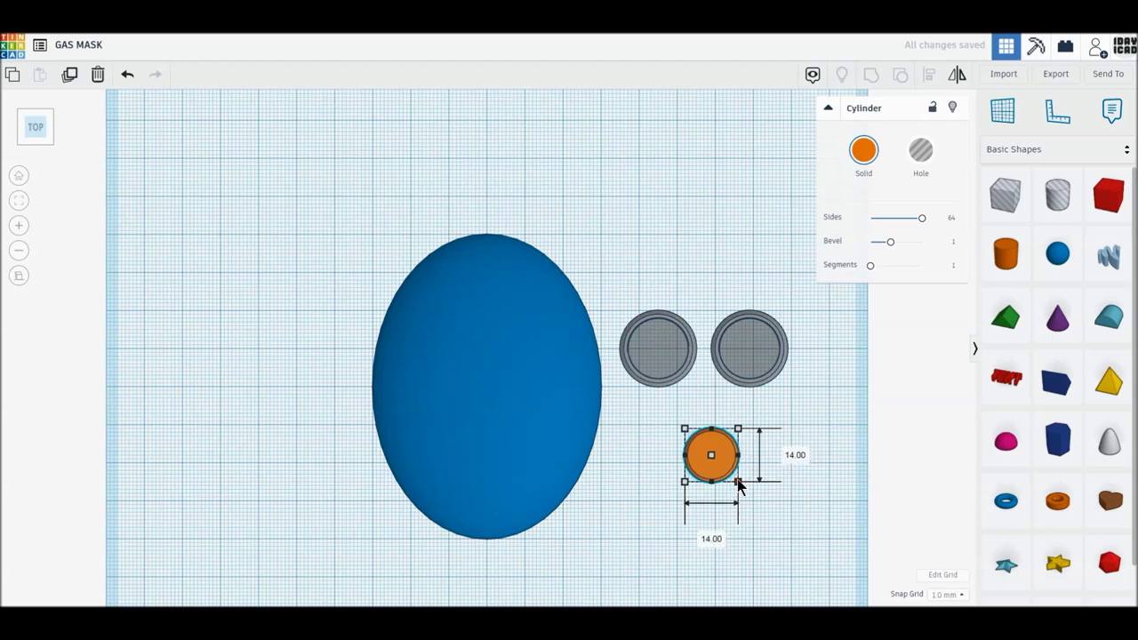
pyautogui.click(863, 150)
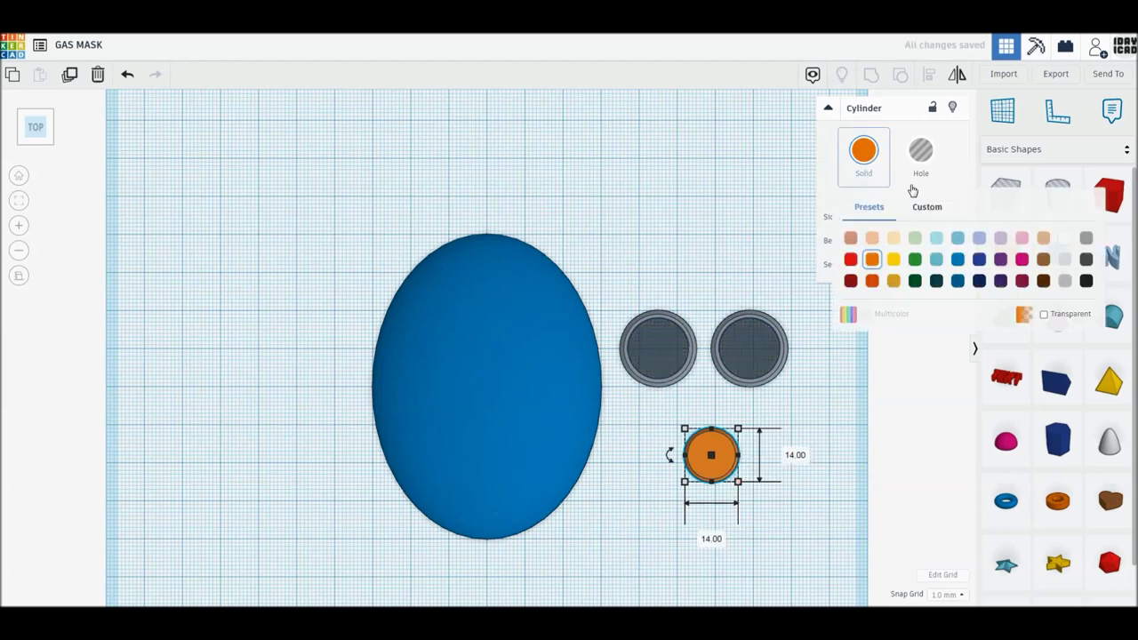
pyautogui.click(1065, 281)
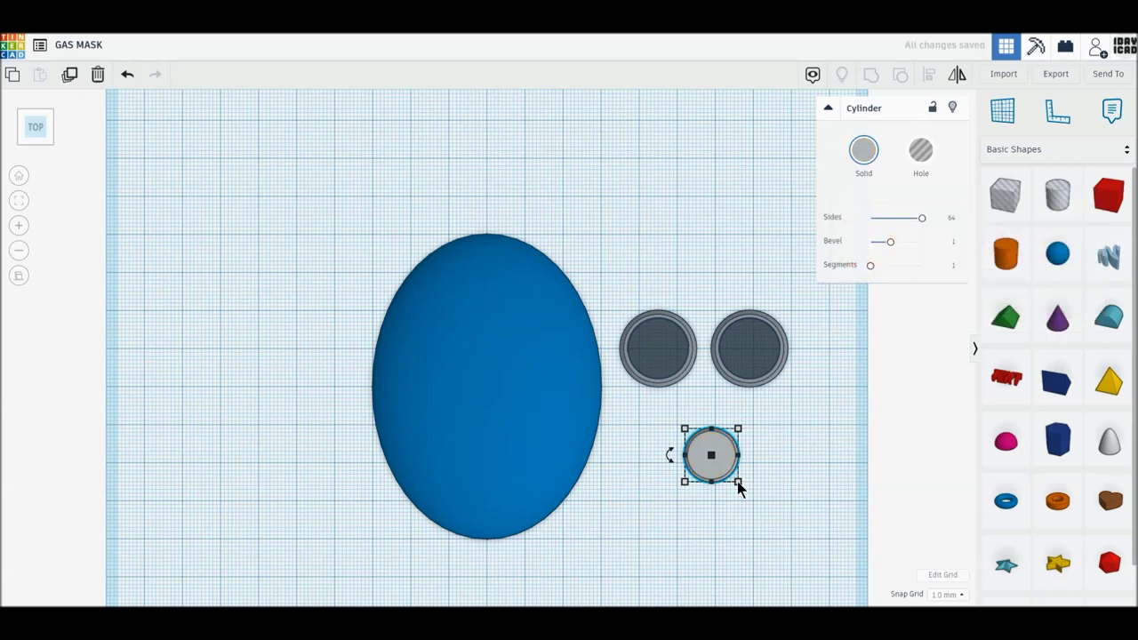
pyautogui.moveTo(738, 482); pyautogui.dragTo(750, 501)
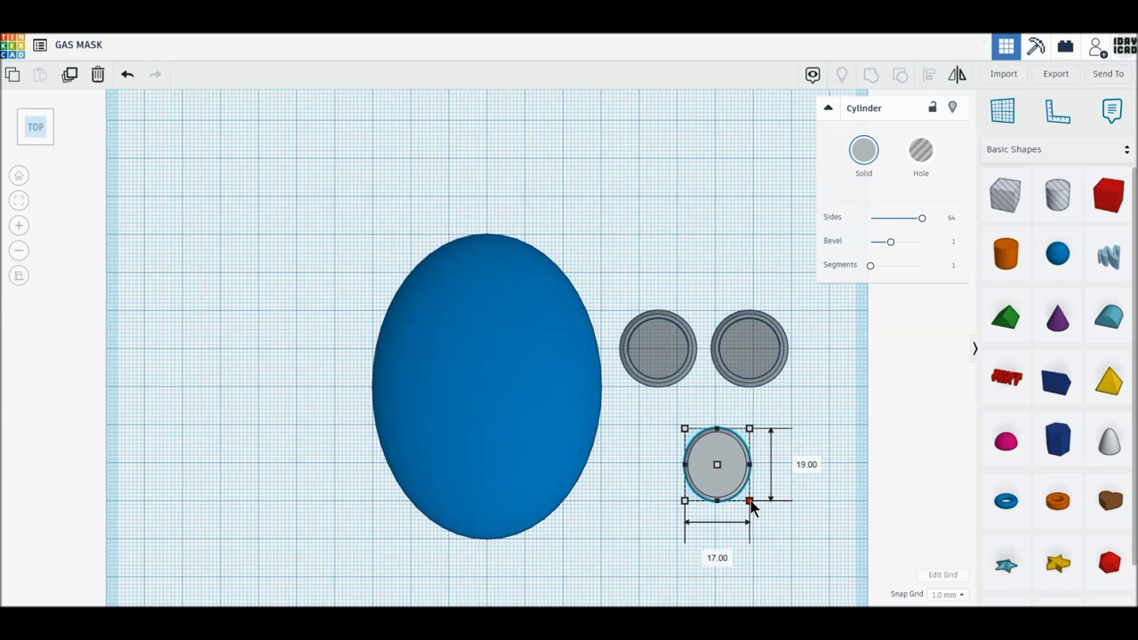
pyautogui.moveTo(750, 501); pyautogui.dragTo(747, 498)
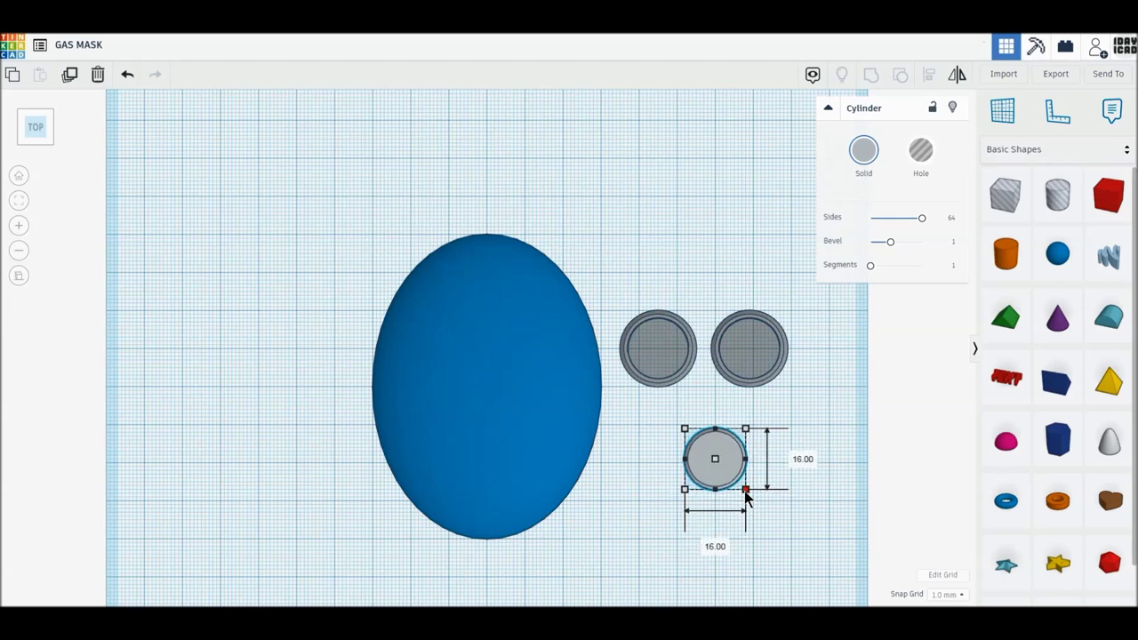
pyautogui.click(811, 472)
pyautogui.moveTo(712, 452); pyautogui.dragTo(701, 418)
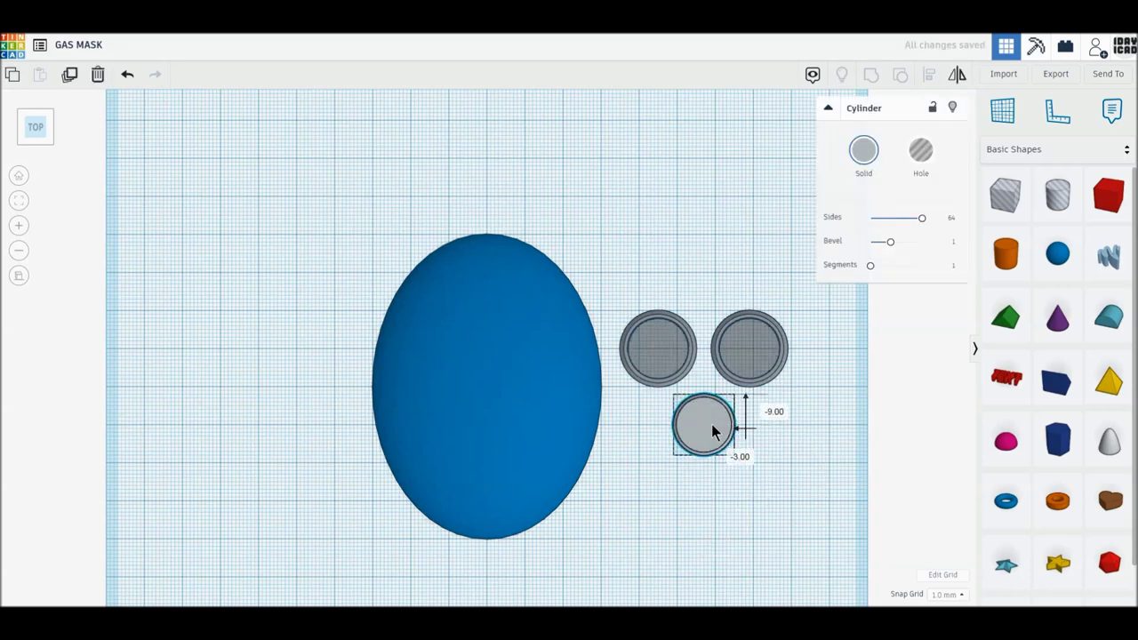
pyautogui.moveTo(845, 364); pyautogui.dragTo(834, 268, button='middle')
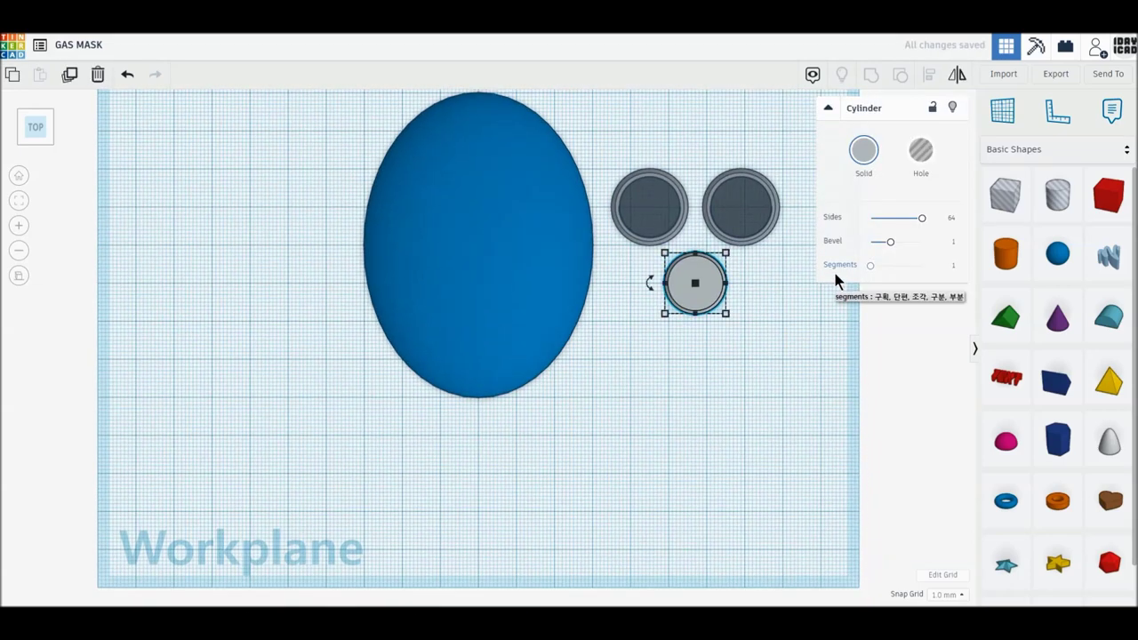
pyautogui.click(68, 75)
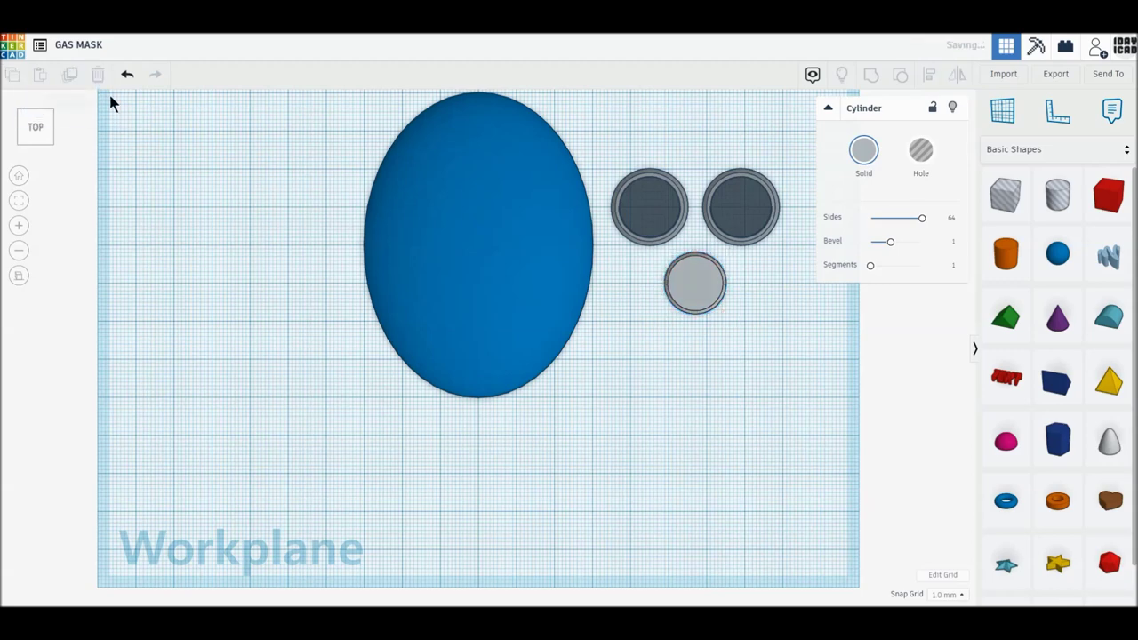
# - Move the copy down, shrink it to about 10 mm, and duplicate it
pyautogui.moveTo(613, 431); pyautogui.dragTo(613, 432)
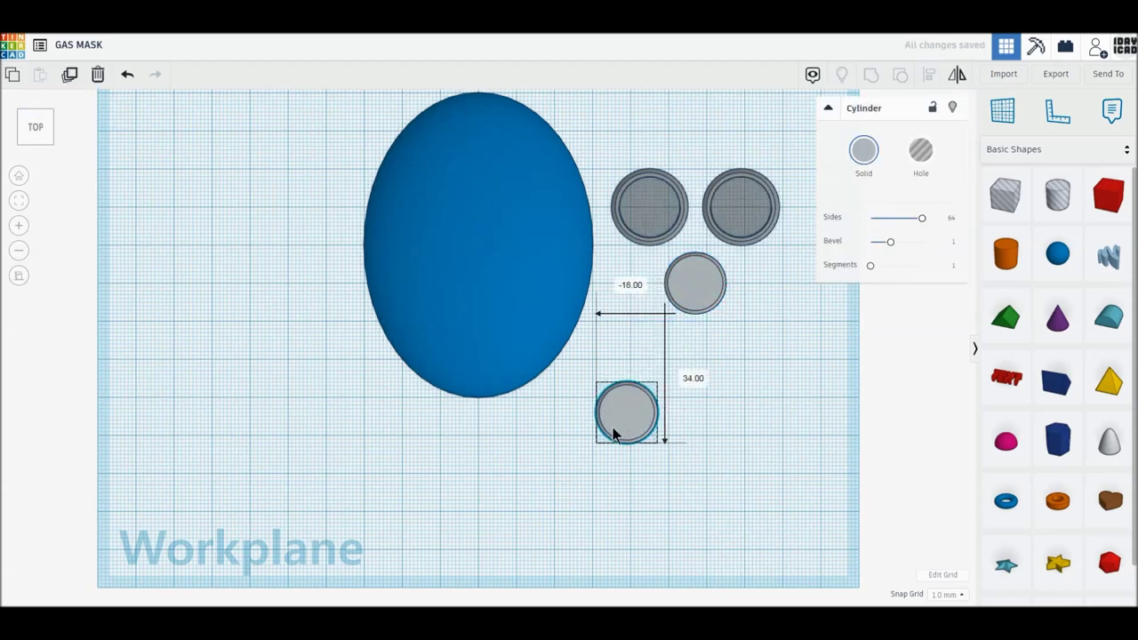
pyautogui.moveTo(641, 429); pyautogui.dragTo(635, 429)
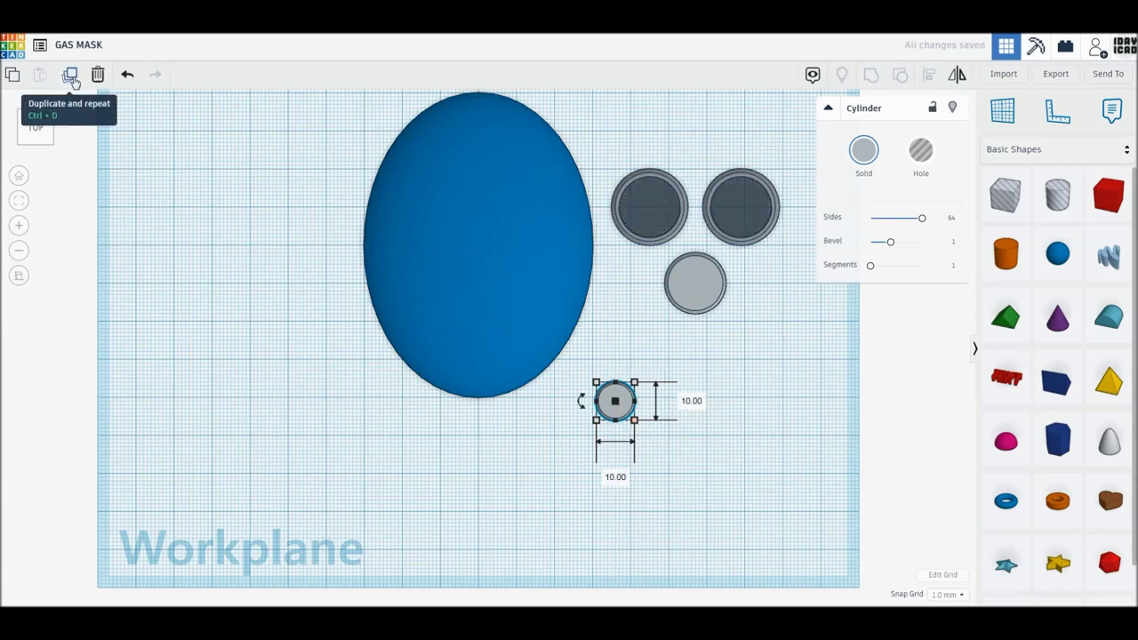
pyautogui.click(72, 77)
# - Move the new copy right of the small cylinder and resize it to 30 by 30 mm
pyautogui.click(568, 473)
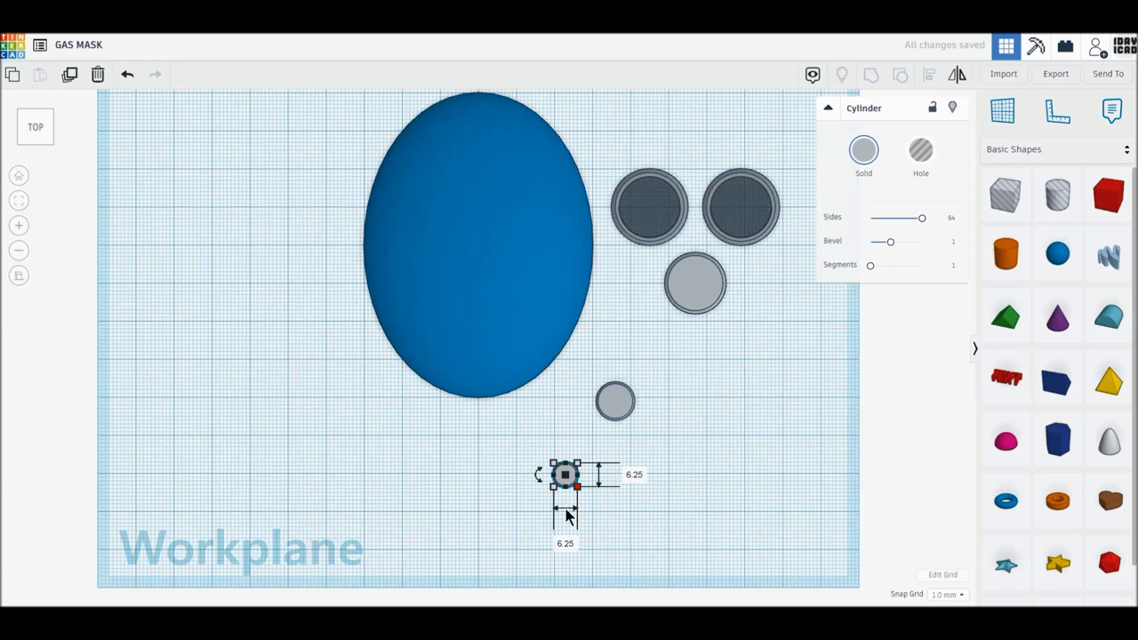
pyautogui.moveTo(577, 486)
pyautogui.mouseDown()
pyautogui.moveTo(624, 524)
pyautogui.moveTo(698, 462)
pyautogui.mouseUp()
pyautogui.click(681, 526)
pyautogui.write('30')
pyautogui.press('Tab')
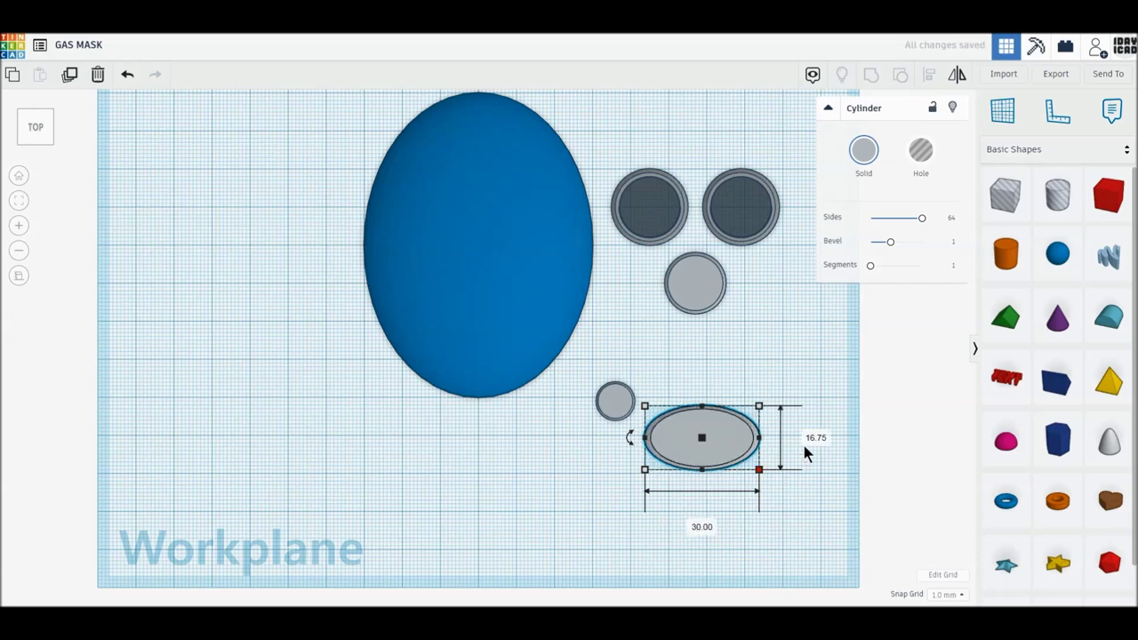
pyautogui.write('30')
pyautogui.press('Return')
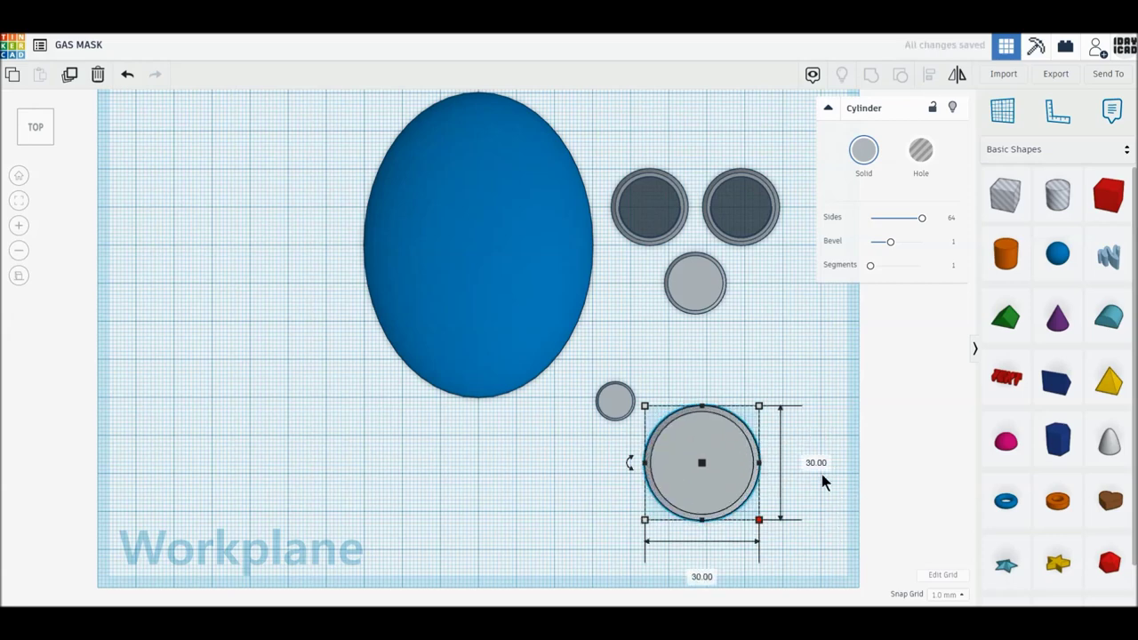
pyautogui.click(28, 141)
# - Shorten the large cylinder to 15 mm and centre the small cylinder on its top
pyautogui.moveTo(701, 377); pyautogui.dragTo(702, 390)
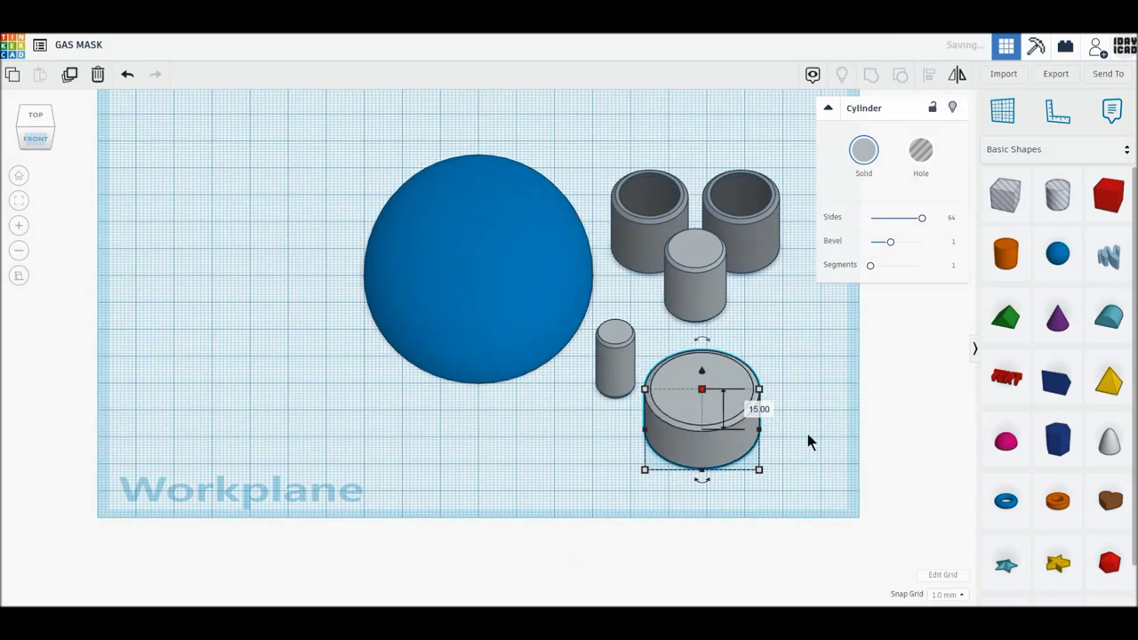
pyautogui.moveTo(618, 365)
pyautogui.mouseDown()
pyautogui.moveTo(707, 405)
pyautogui.moveTo(646, 354)
pyautogui.mouseUp()
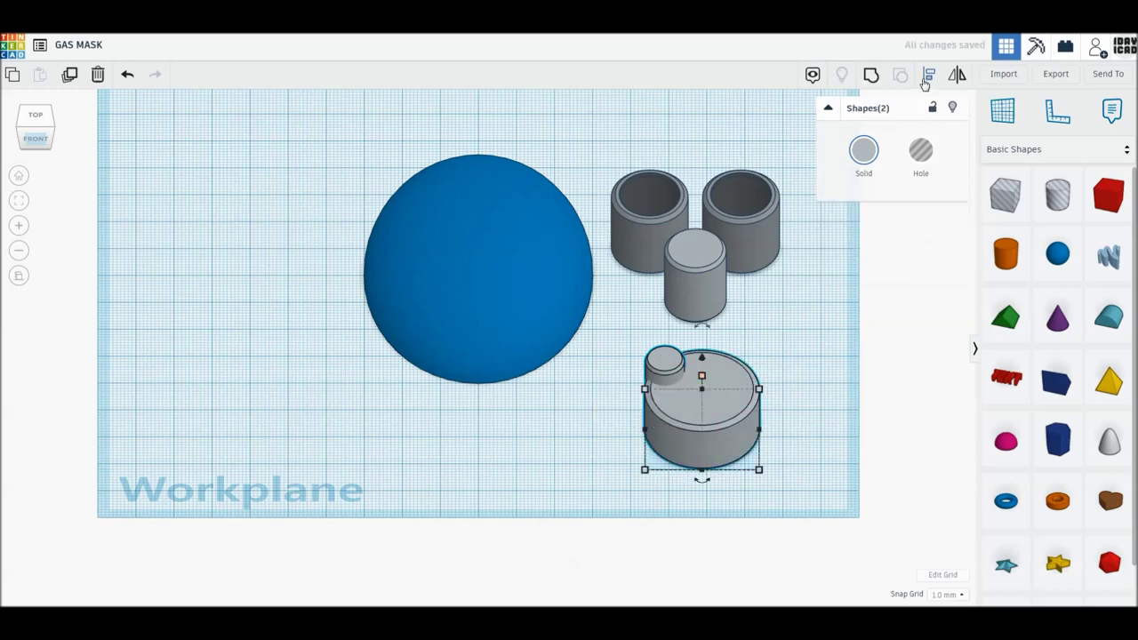
pyautogui.click(926, 80)
pyautogui.click(703, 480)
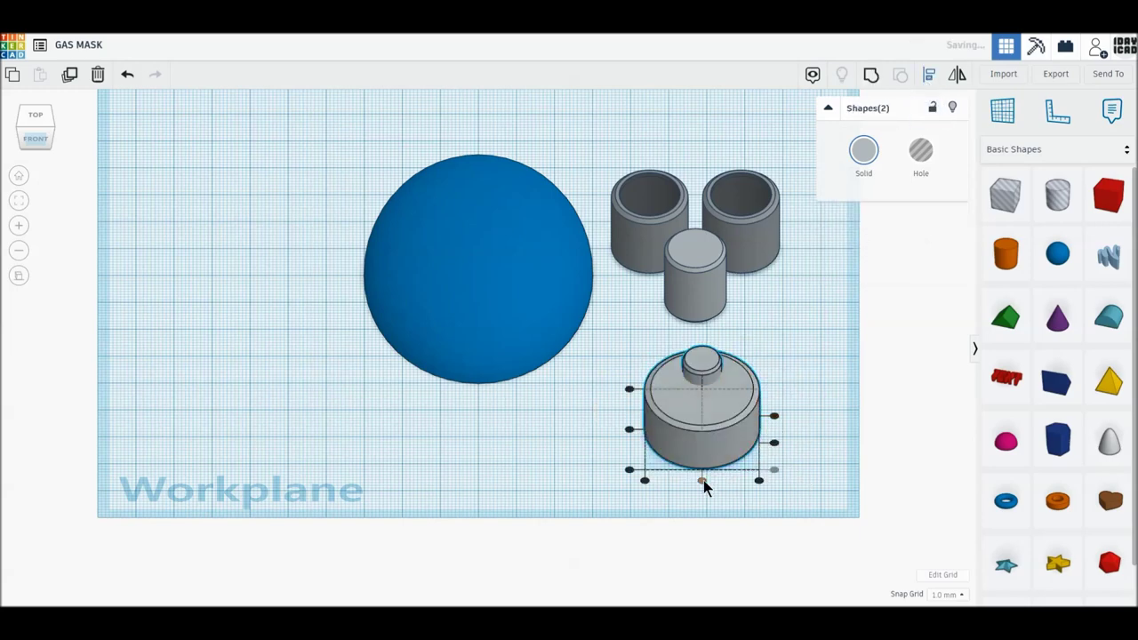
pyautogui.click(814, 404)
# - Lift the large cylinder off the workplane and check both parts from the front
pyautogui.click(720, 380)
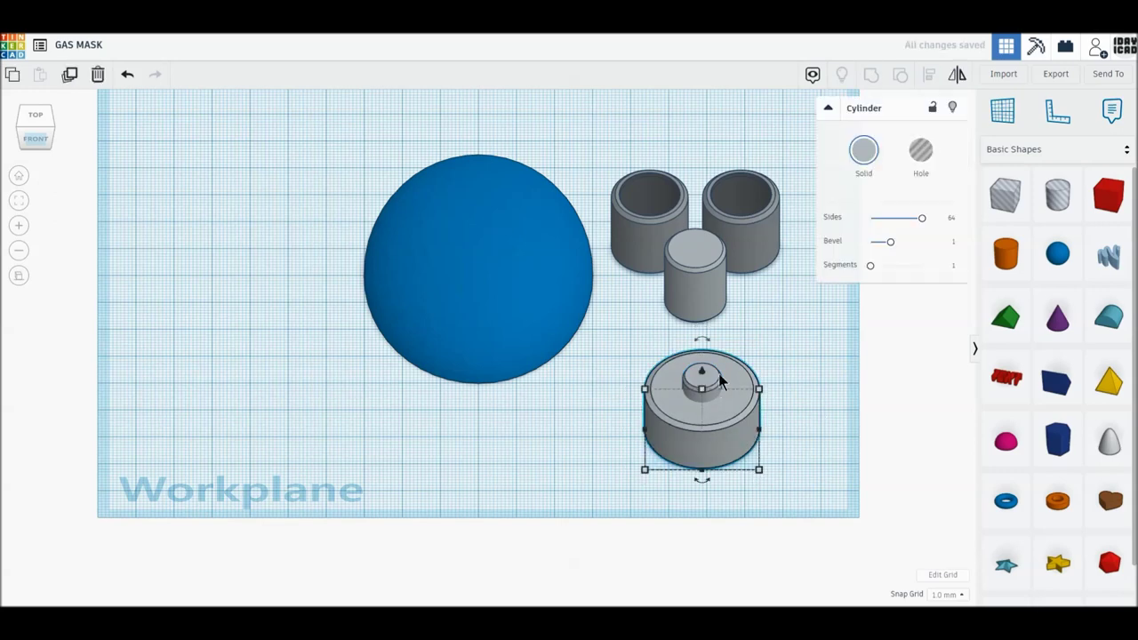
pyautogui.moveTo(703, 373); pyautogui.dragTo(702, 363)
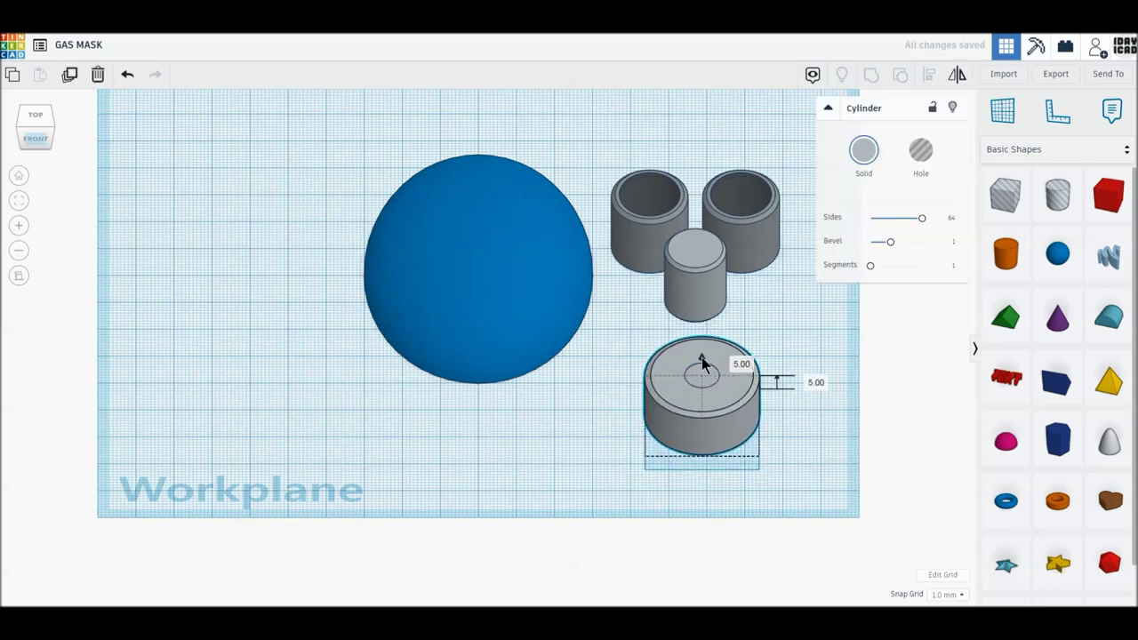
pyautogui.moveTo(702, 365); pyautogui.dragTo(702, 364)
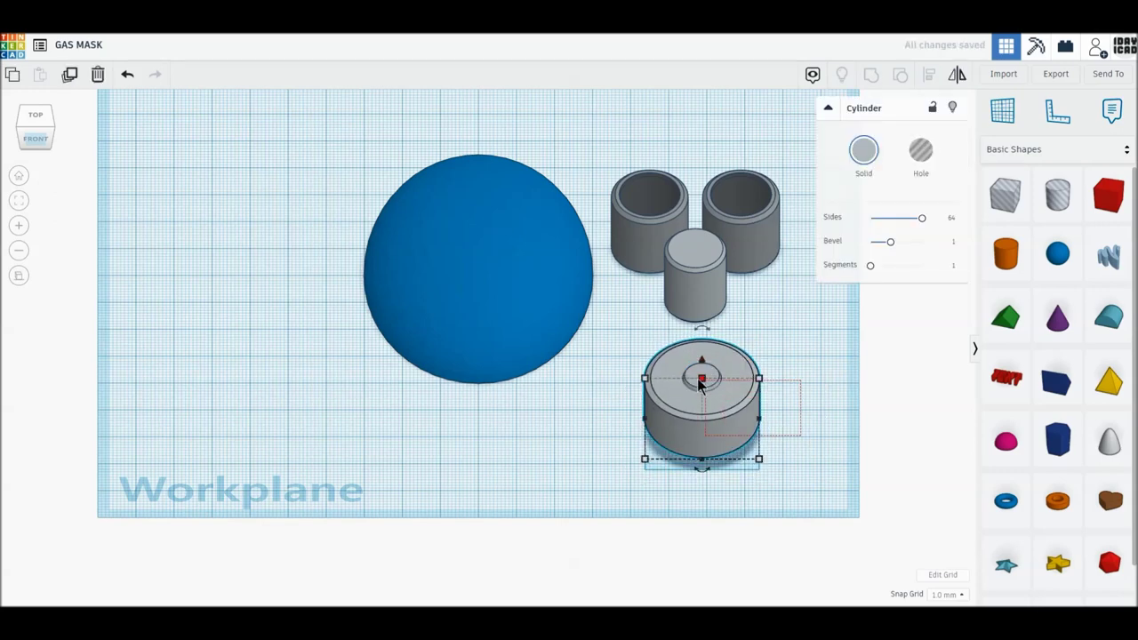
pyautogui.keyDown('shift'); pyautogui.click(698, 391); pyautogui.keyUp('shift')
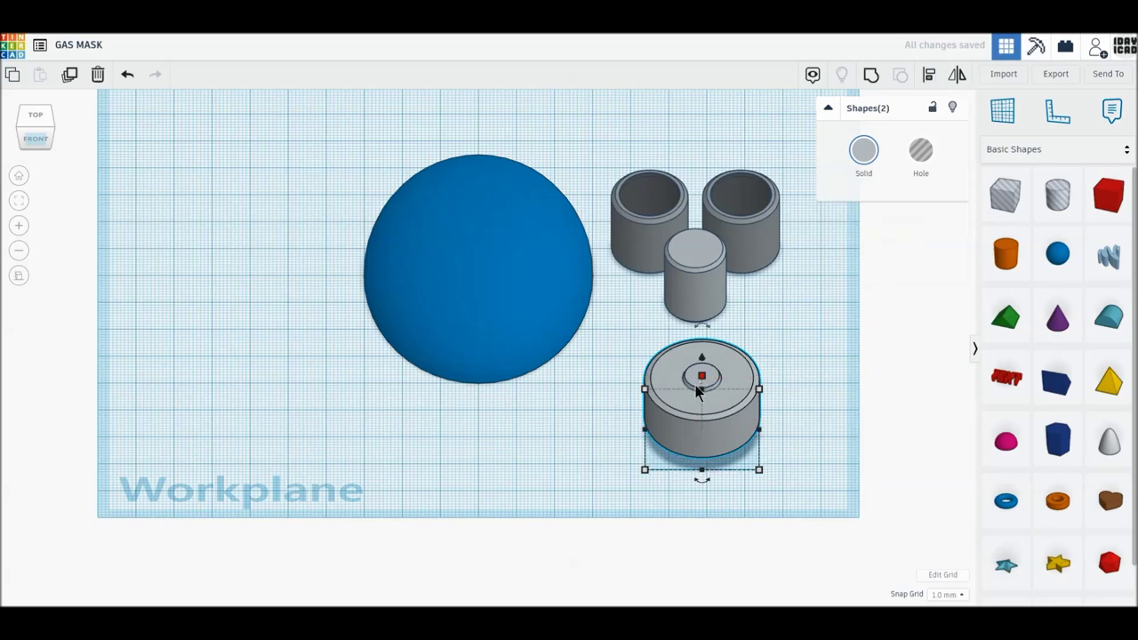
pyautogui.click(35, 139)
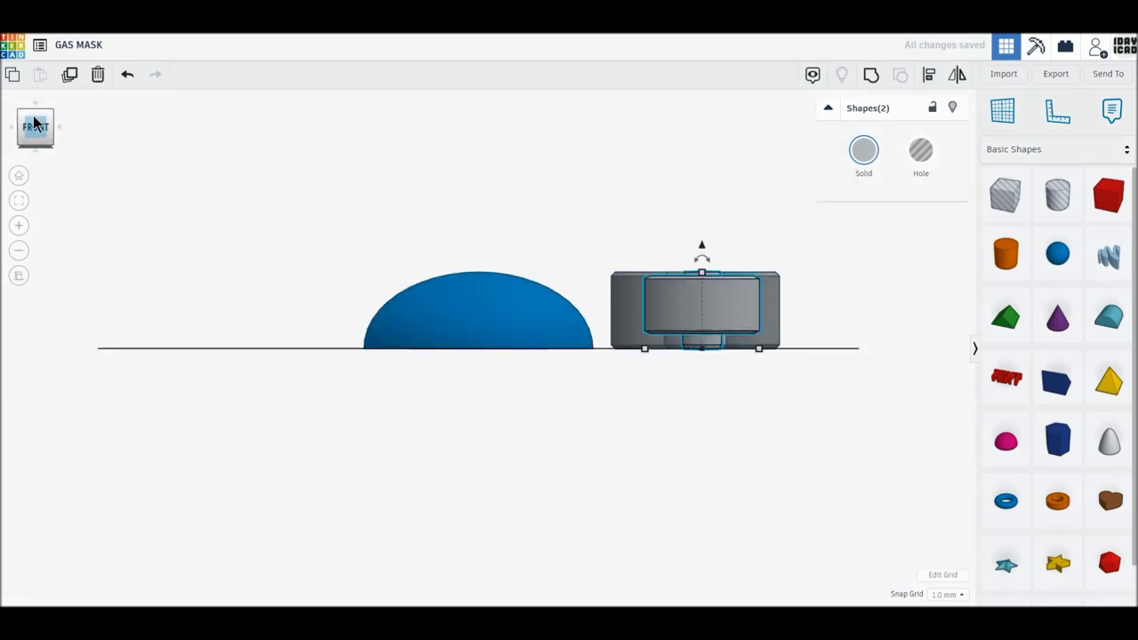
pyautogui.click(36, 108)
# - Adjust the small boss on the disc and raise the disc to 5 mm
pyautogui.click(818, 428)
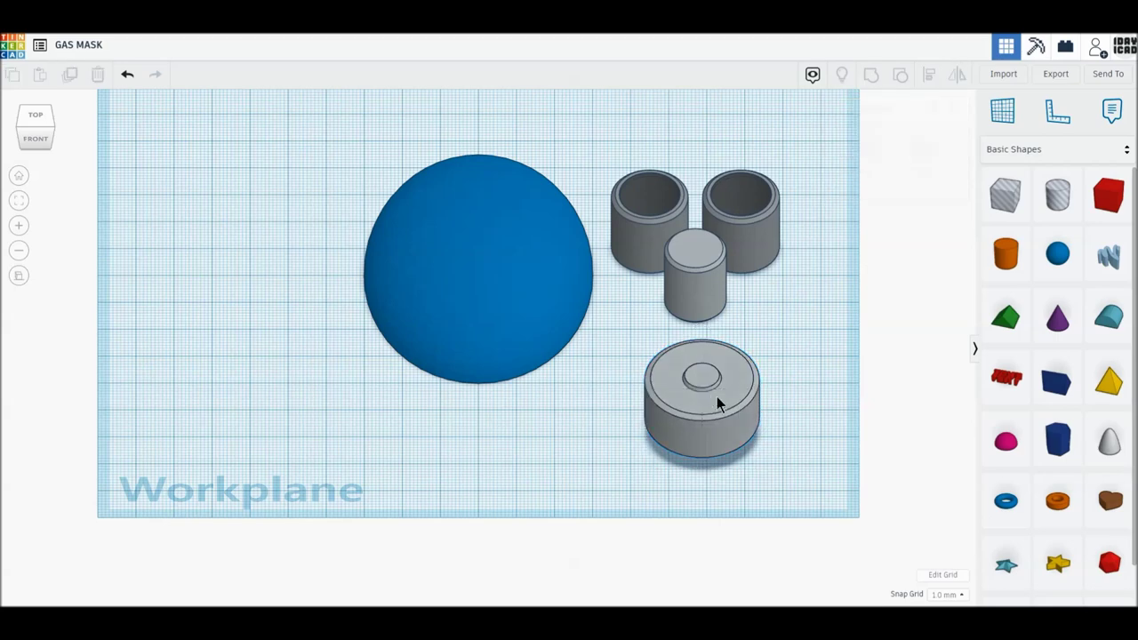
pyautogui.click(704, 378)
pyautogui.moveTo(702, 377); pyautogui.dragTo(743, 395)
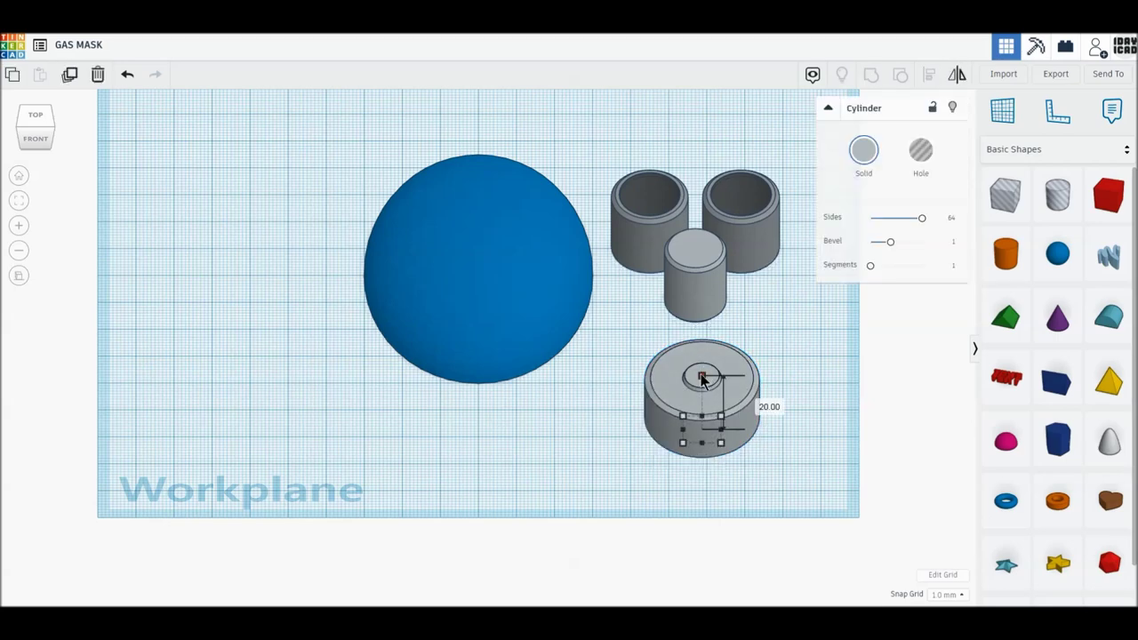
pyautogui.click(744, 395)
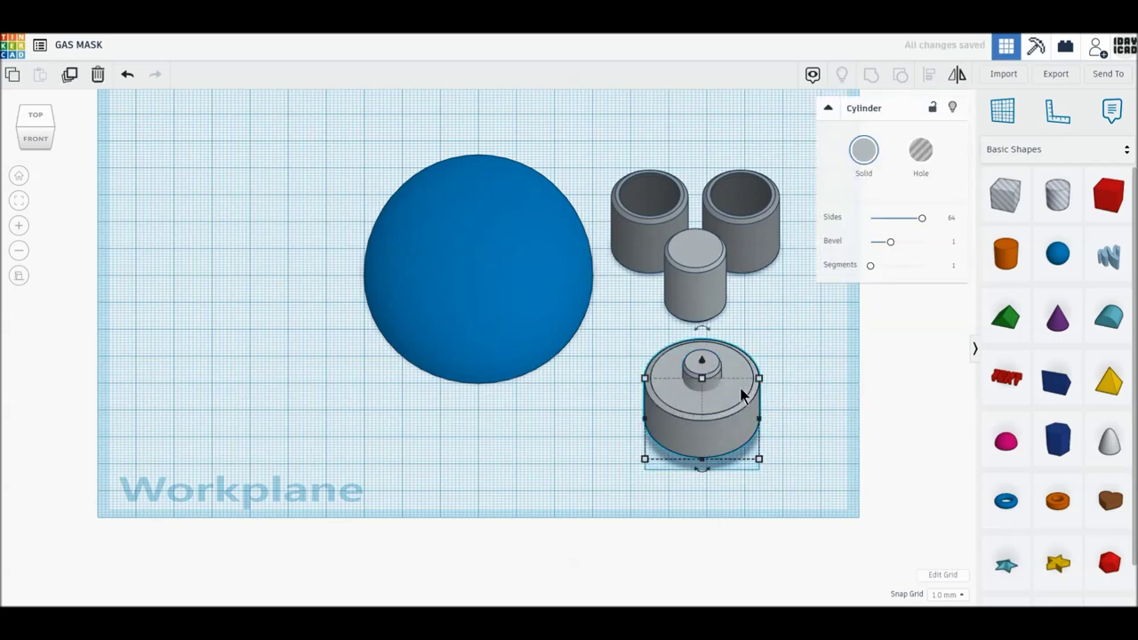
pyautogui.moveTo(701, 363); pyautogui.dragTo(702, 356)
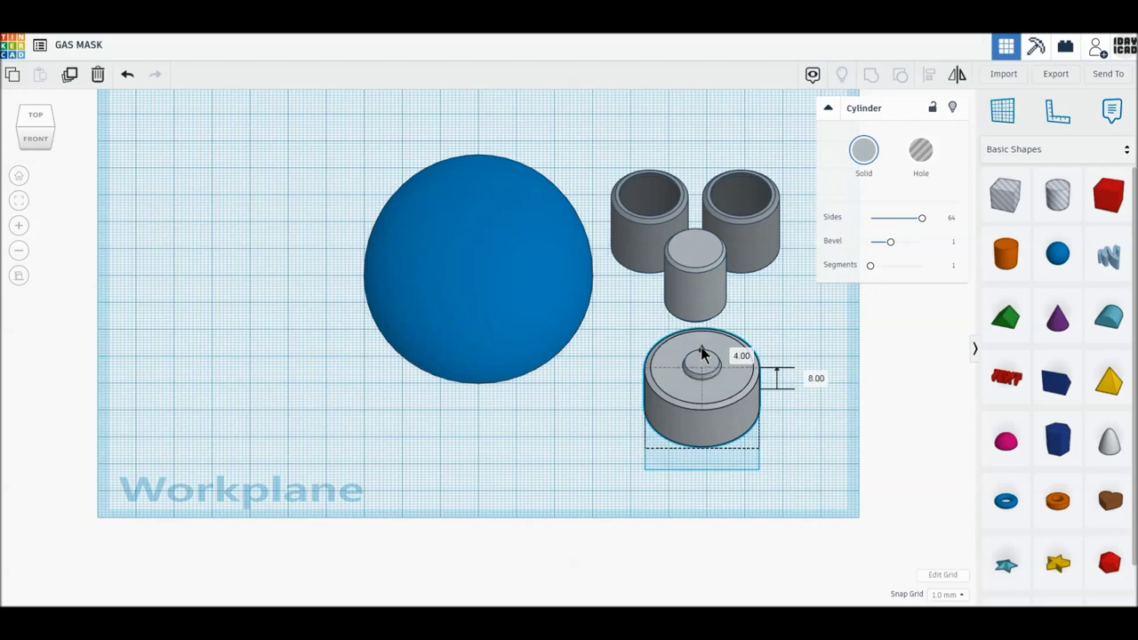
pyautogui.moveTo(703, 354); pyautogui.dragTo(702, 352)
# - Group the disc and its boss into one canister and bring the whole model back into view
pyautogui.moveTo(812, 445); pyautogui.dragTo(706, 367)
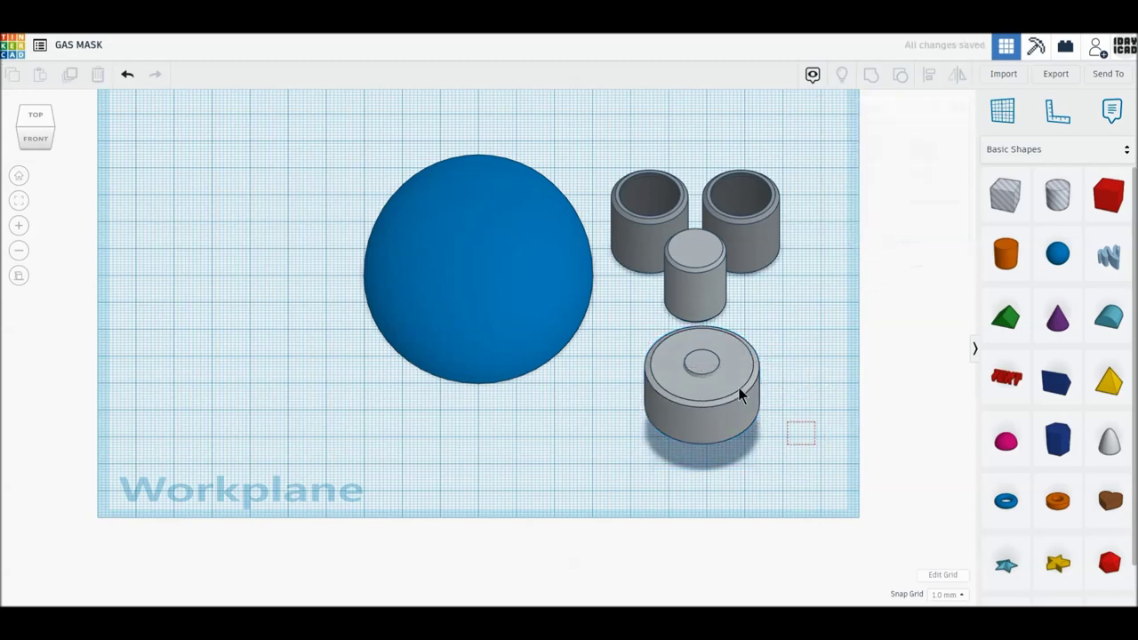
pyautogui.press('f')
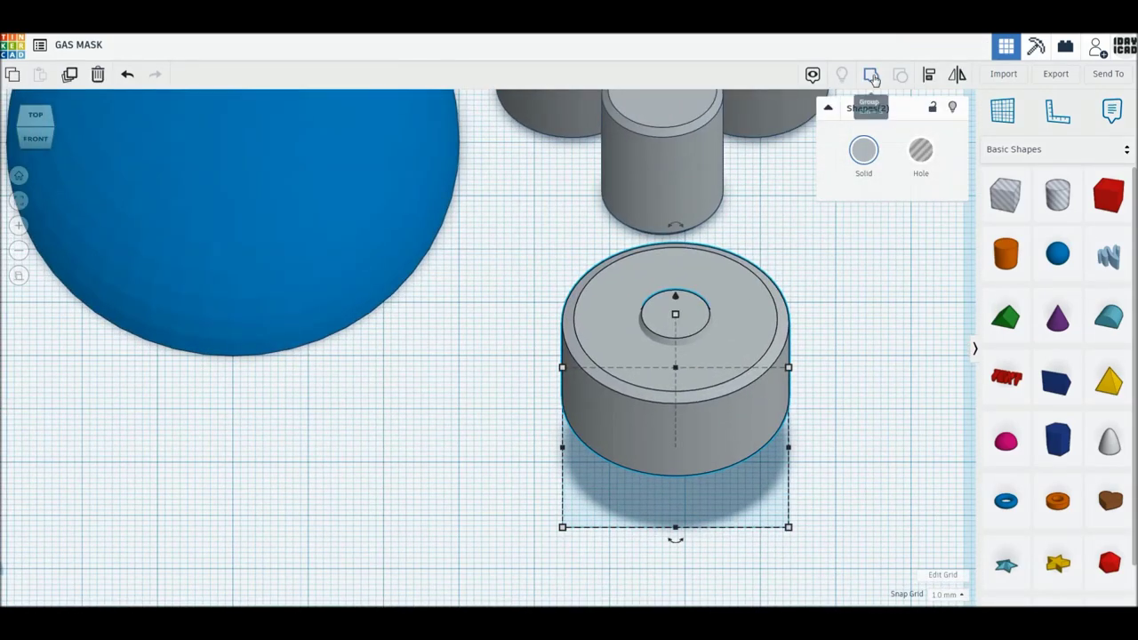
pyautogui.click(872, 76)
pyautogui.scroll(-3, 818, 294)
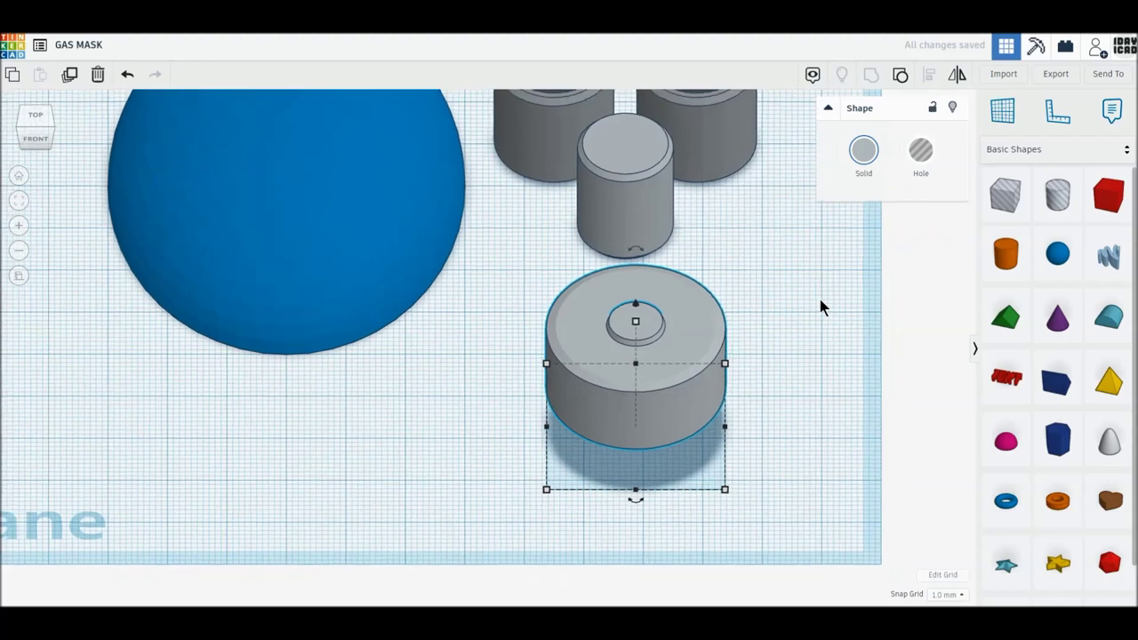
pyautogui.moveTo(494, 242); pyautogui.dragTo(658, 383, button='middle')
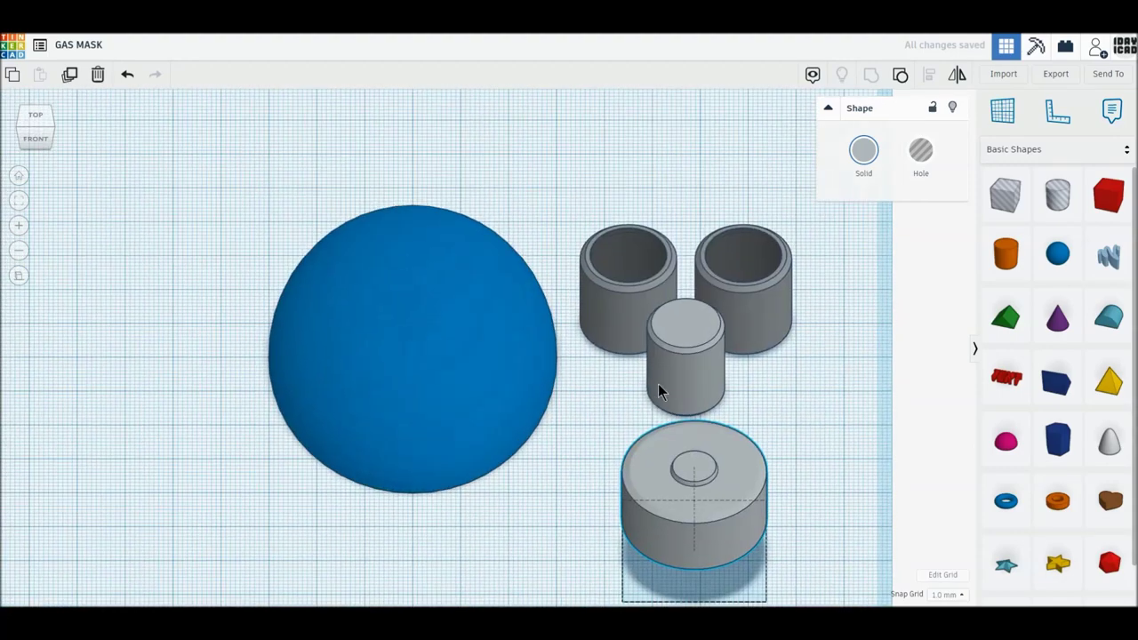
# - Duplicate the blue dome and place the copy beside the original
pyautogui.click(457, 365)
pyautogui.click(71, 76)
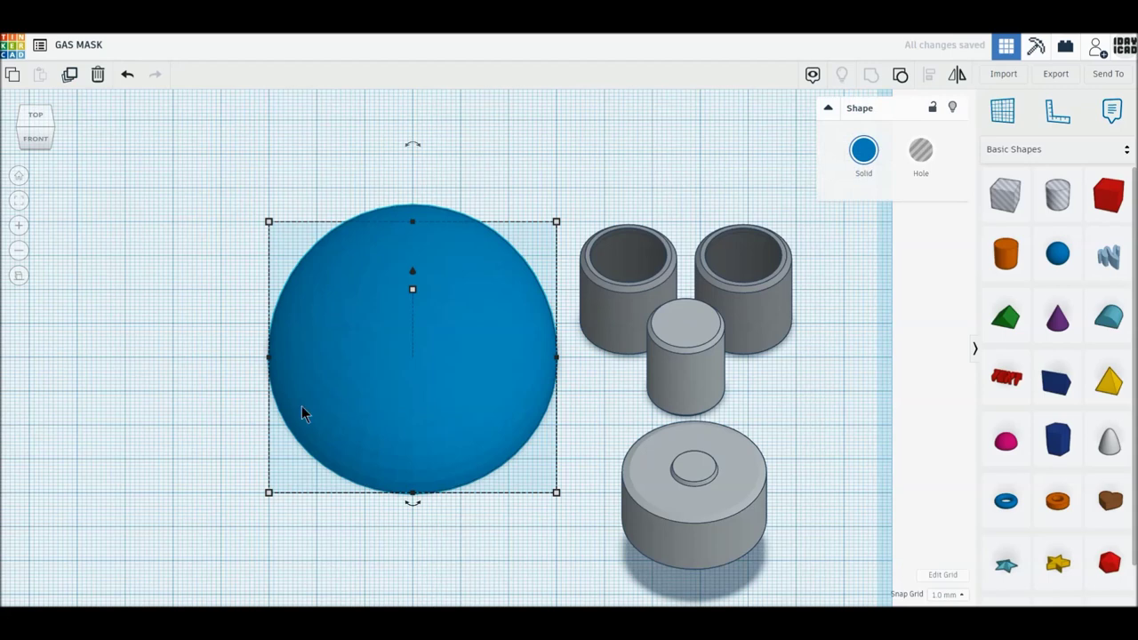
pyautogui.moveTo(302, 409); pyautogui.dragTo(119, 409)
pyautogui.moveTo(187, 406); pyautogui.dragTo(443, 419, button='middle')
pyautogui.moveTo(443, 419); pyautogui.dragTo(319, 429)
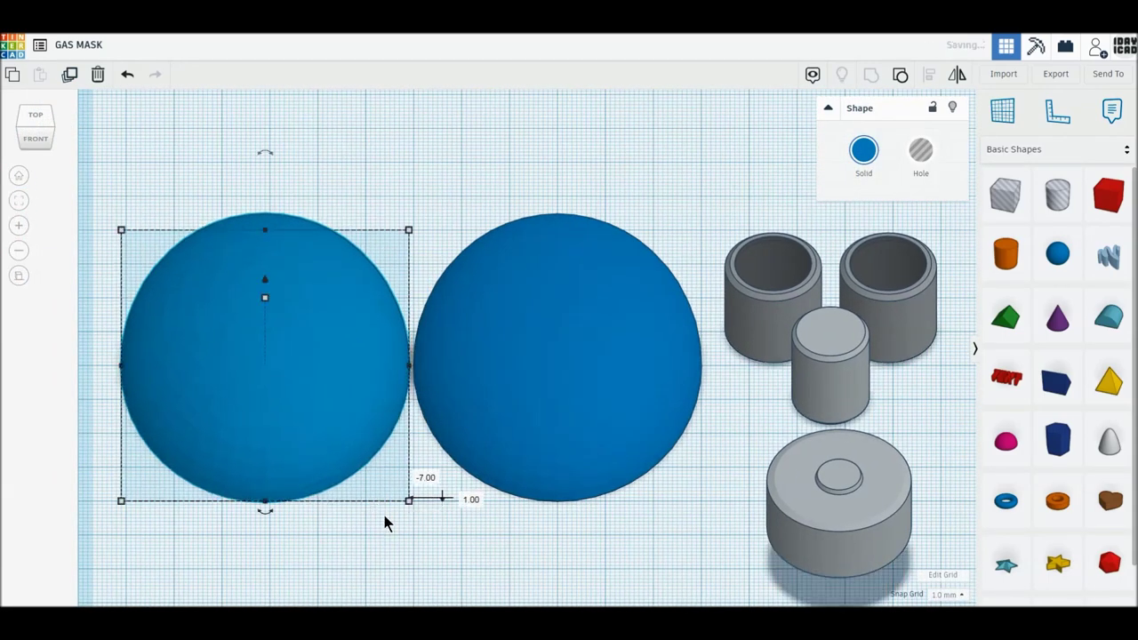
# - Resize the copy to 58 × 78 mm and turn it into a hole
pyautogui.click(267, 541)
pyautogui.write('58')
pyautogui.press('Return')
pyautogui.click(457, 365)
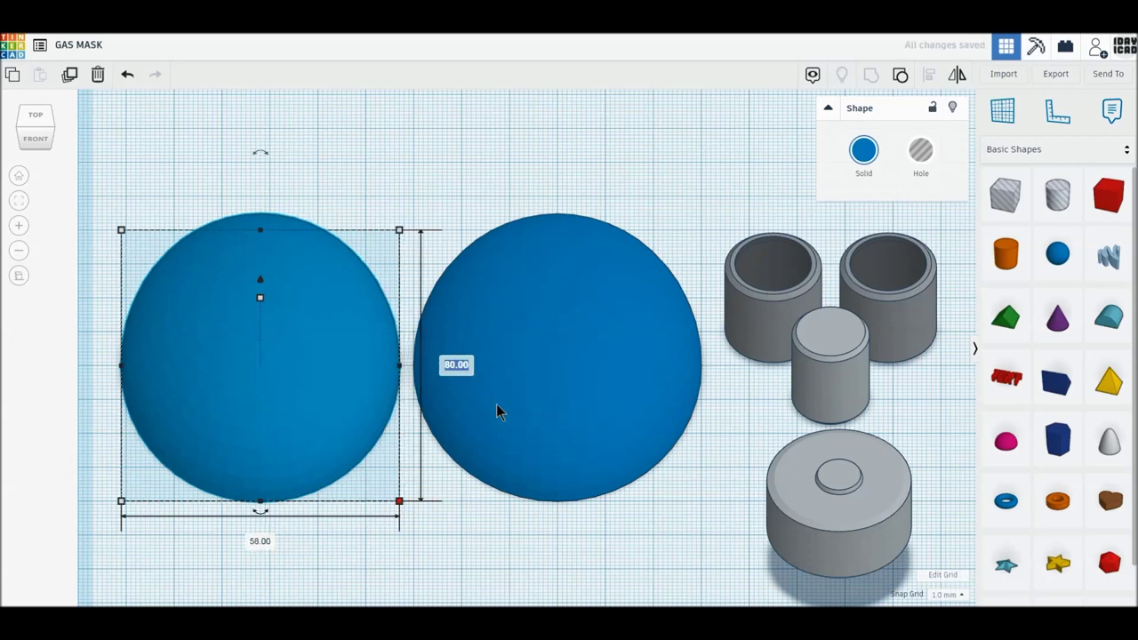
pyautogui.write('78')
pyautogui.press('Return')
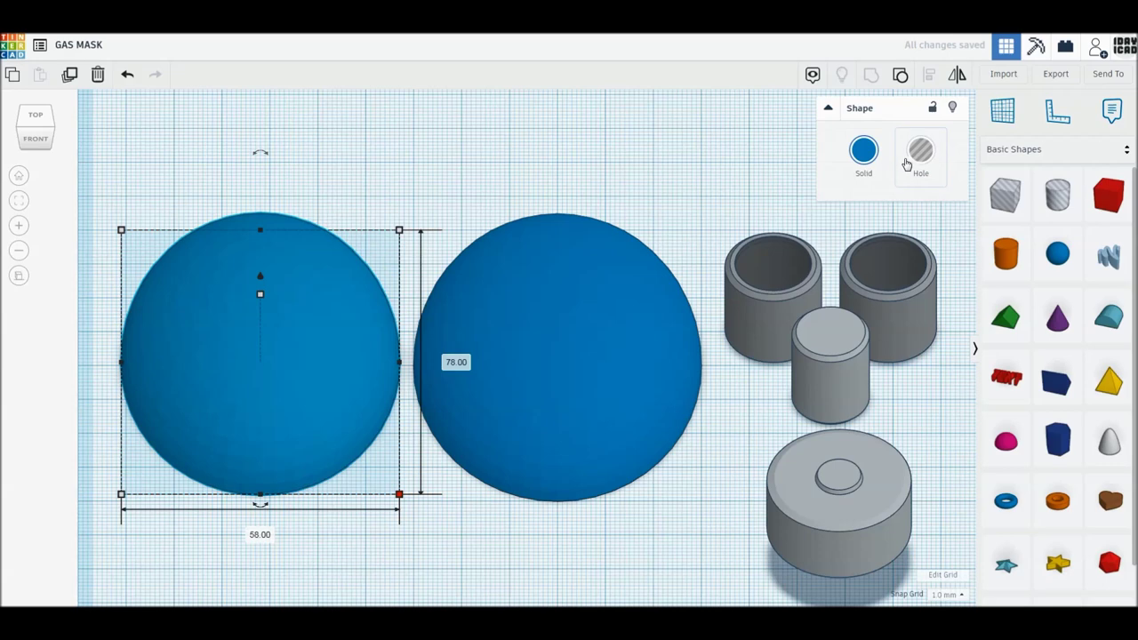
pyautogui.click(920, 151)
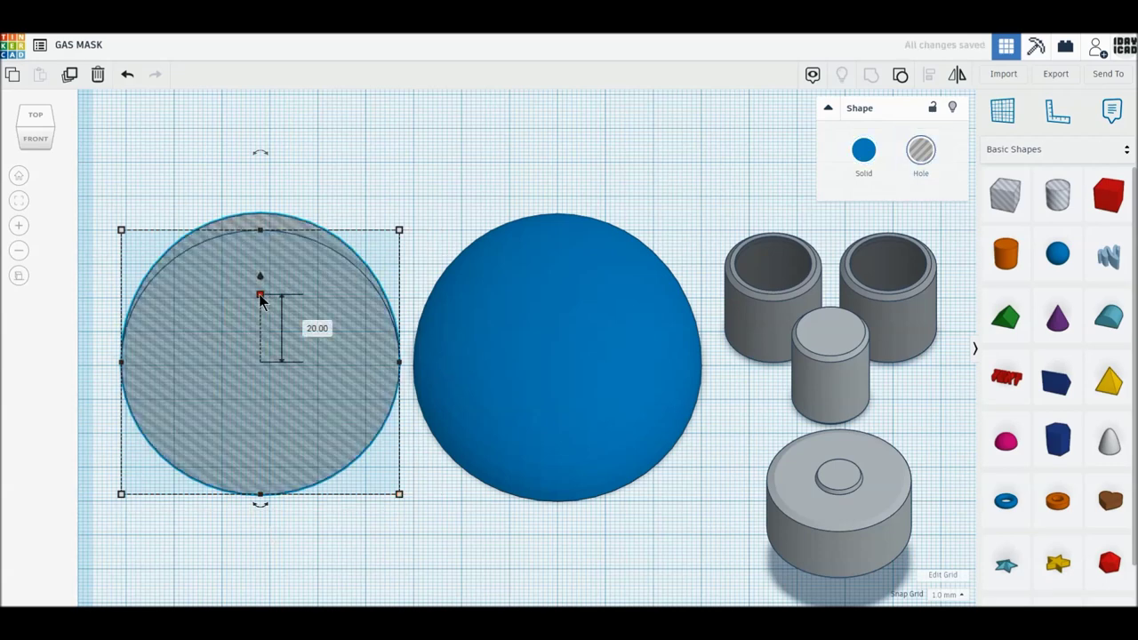
# - Raise the hole to 19 mm and centre it on the dome side to side and front to back
pyautogui.click(316, 328)
pyautogui.write('19')
pyautogui.press('Return')
pyautogui.moveTo(398, 493)
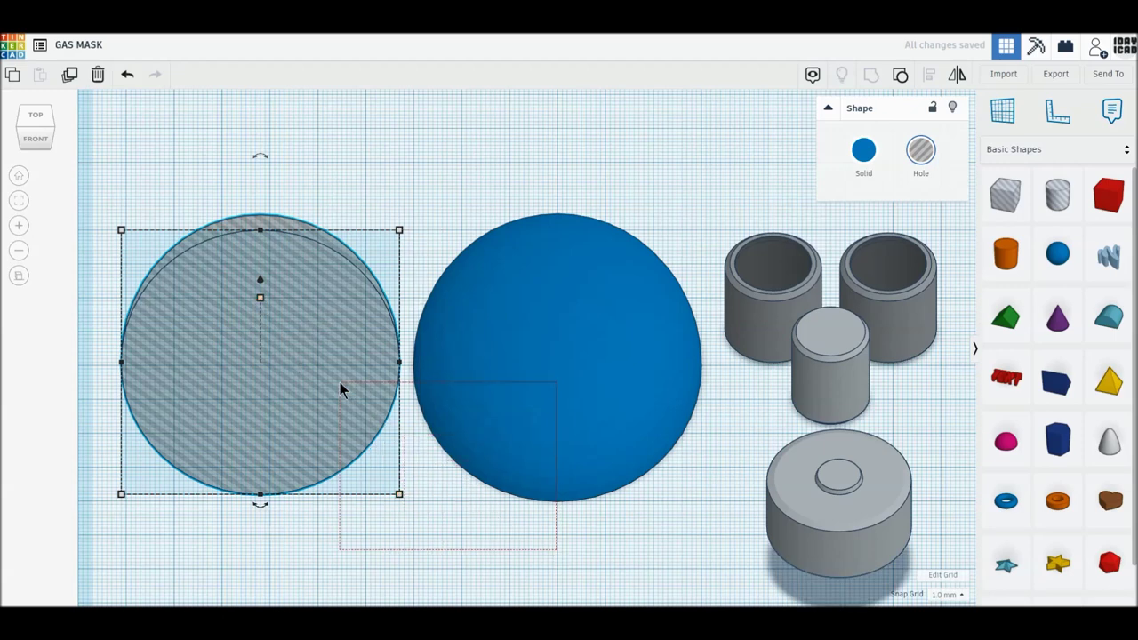
pyautogui.moveTo(556, 556); pyautogui.dragTo(340, 384)
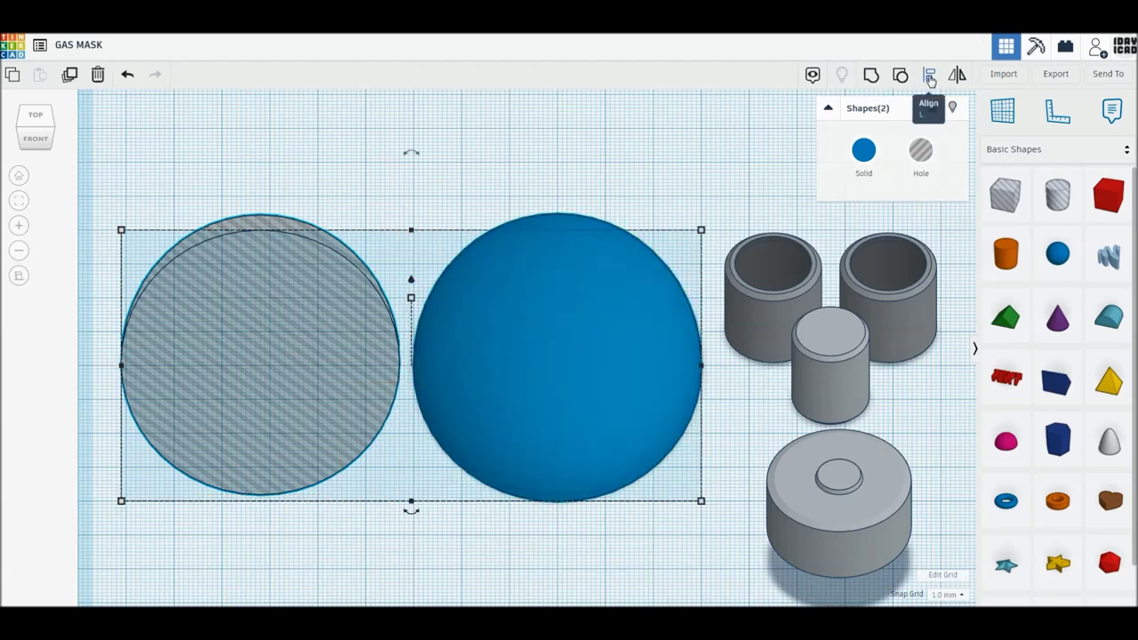
pyautogui.click(929, 76)
pyautogui.click(414, 513)
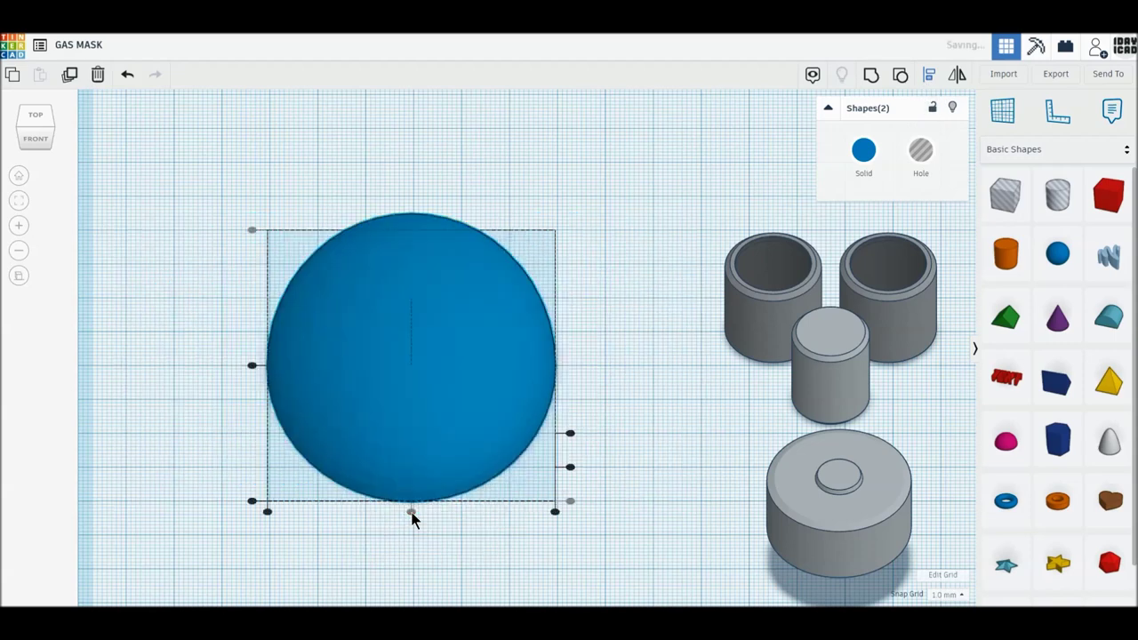
pyautogui.click(252, 367)
# - Shift the hole and dome slightly right, check from underneath, and select only the dome
pyautogui.click(595, 373)
pyautogui.moveTo(599, 339)
pyautogui.mouseDown()
pyautogui.moveTo(447, 436)
pyautogui.moveTo(484, 431)
pyautogui.moveTo(434, 430)
pyautogui.mouseUp()
pyautogui.click(37, 156)
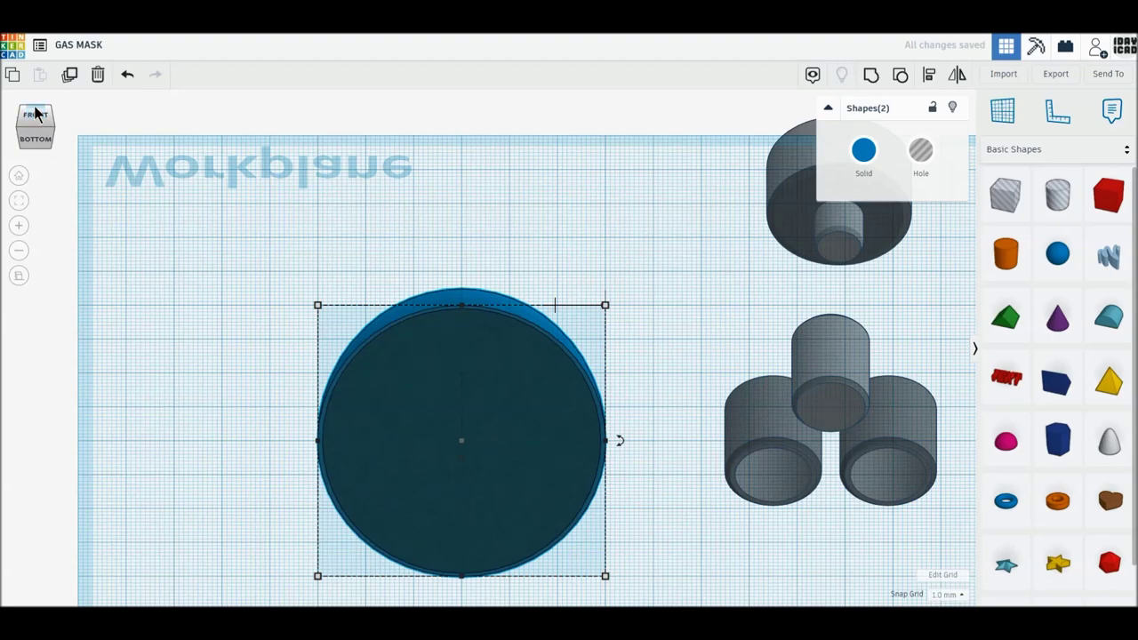
pyautogui.click(35, 113)
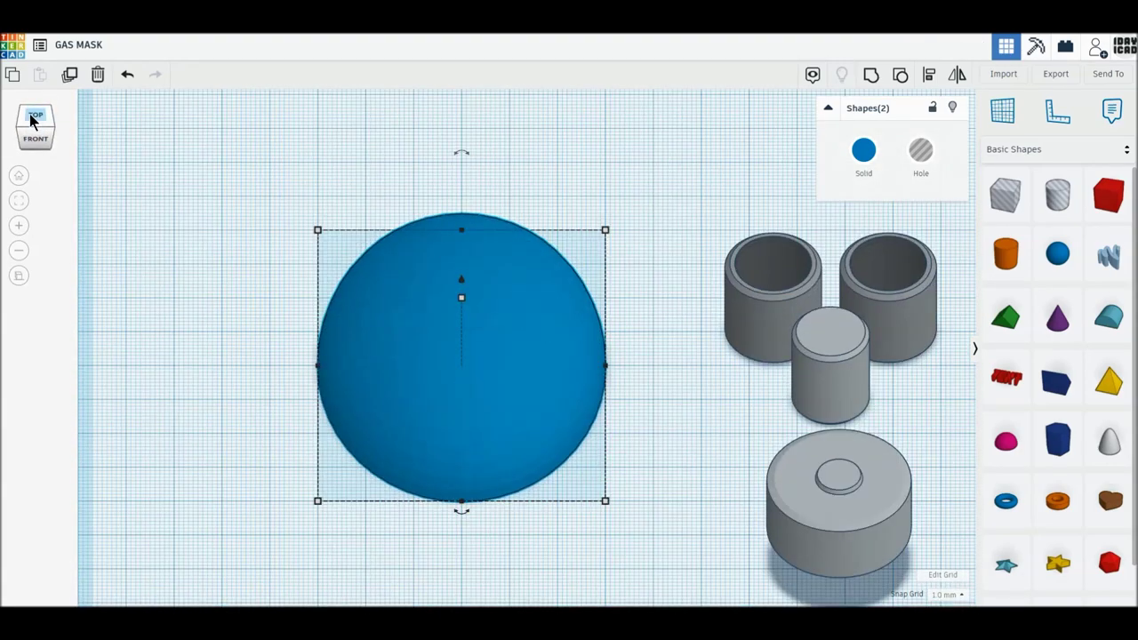
pyautogui.click(556, 342)
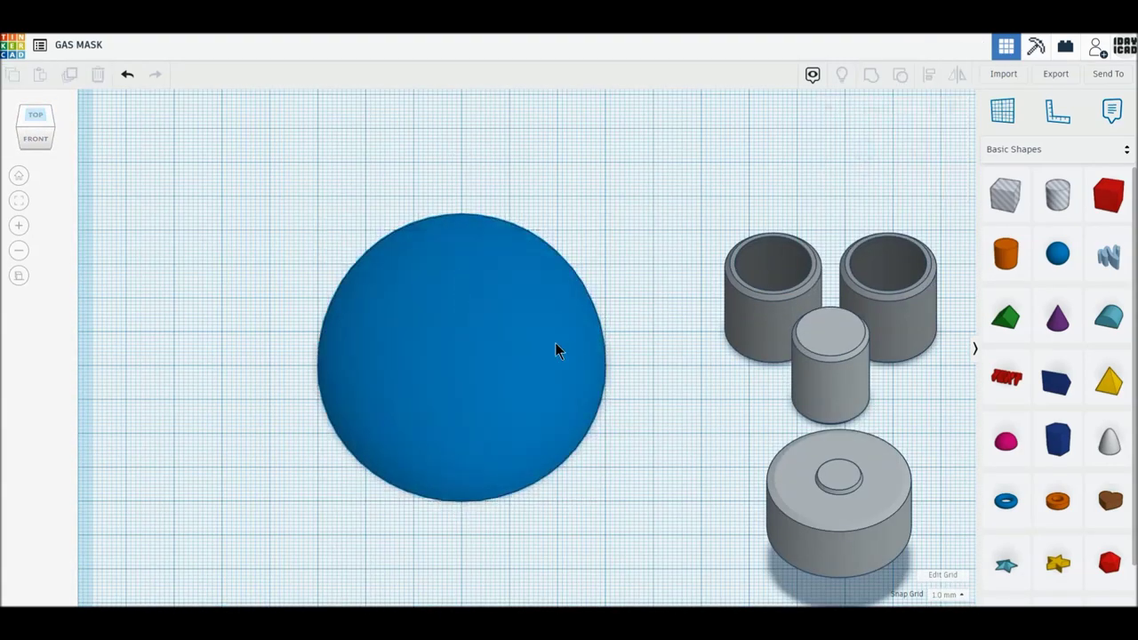
# - Colour the dome grey and move both hollow eye rings onto its upper half
pyautogui.click(863, 151)
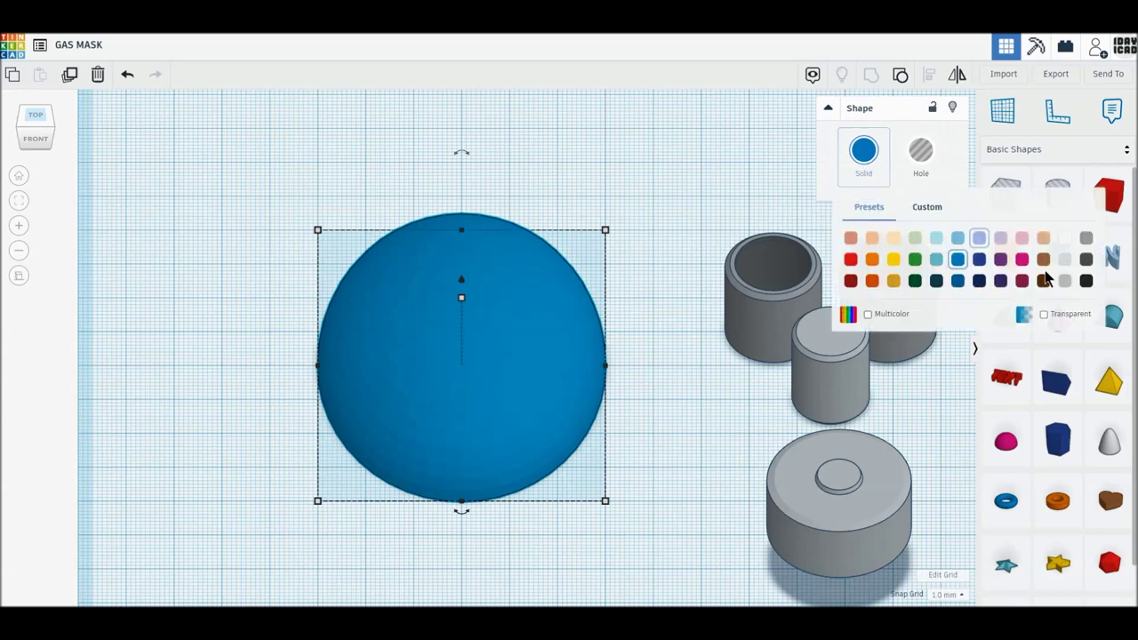
pyautogui.click(1086, 239)
pyautogui.moveTo(660, 223); pyautogui.dragTo(918, 278)
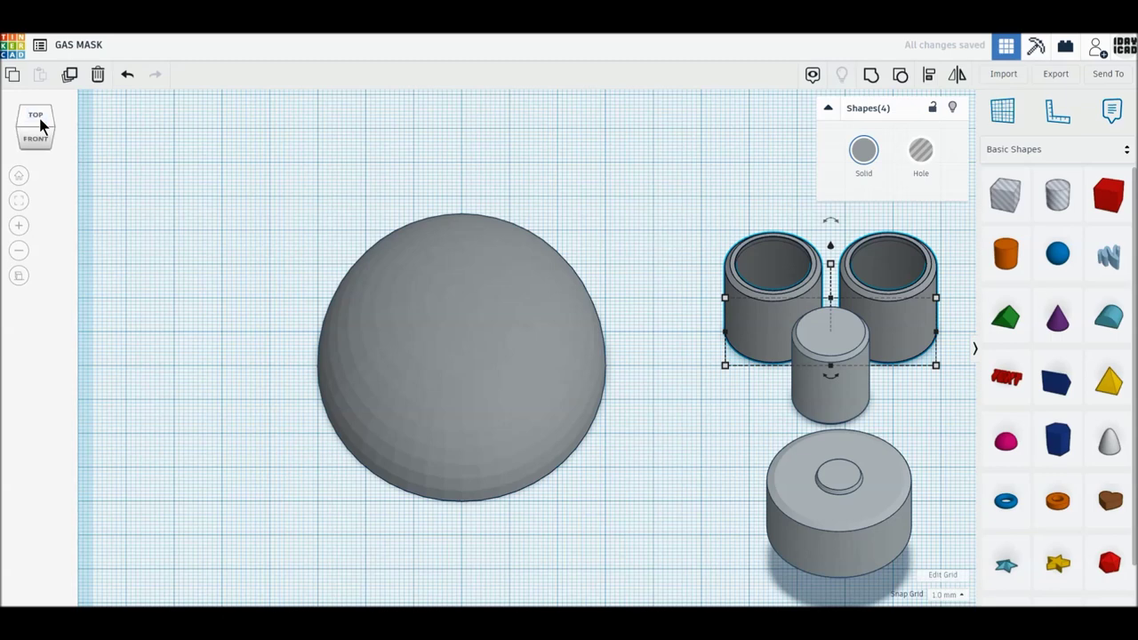
pyautogui.moveTo(883, 283); pyautogui.dragTo(525, 283)
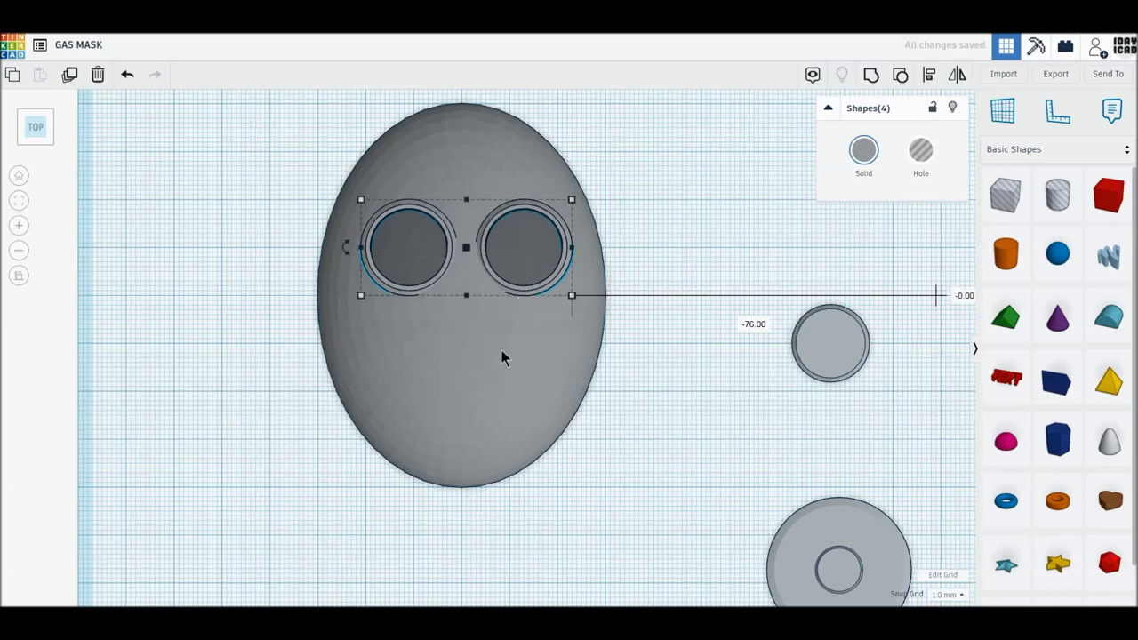
pyautogui.scroll(5, 476, 302)
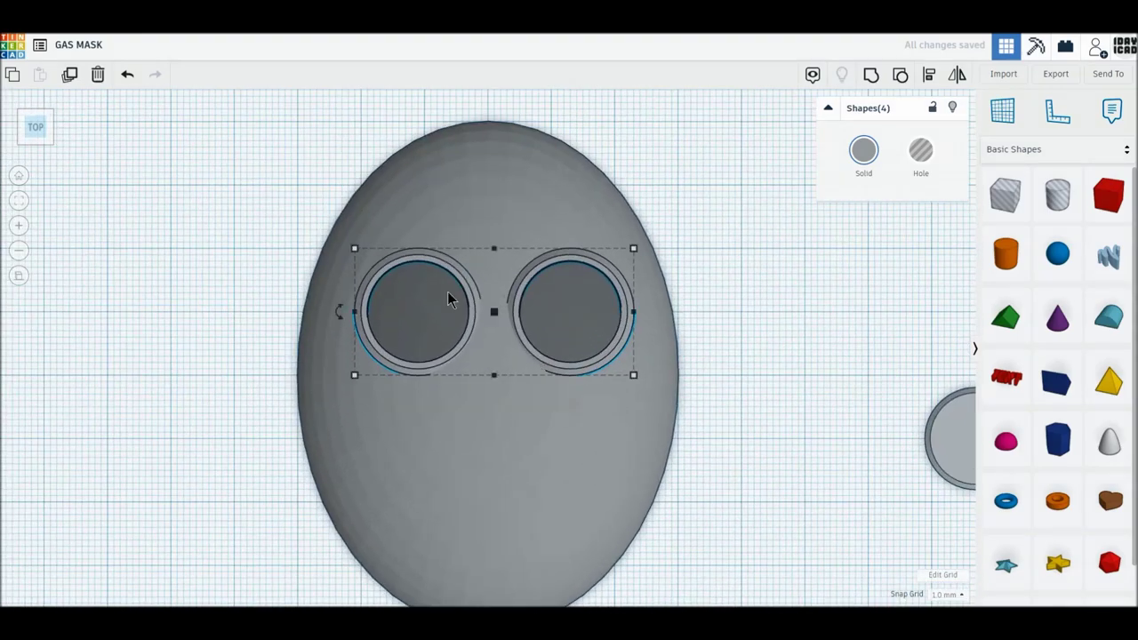
# - Nudge the eye rings slightly left and raise them a little with Ctrl+Up
pyautogui.scroll(5, 534, 298)
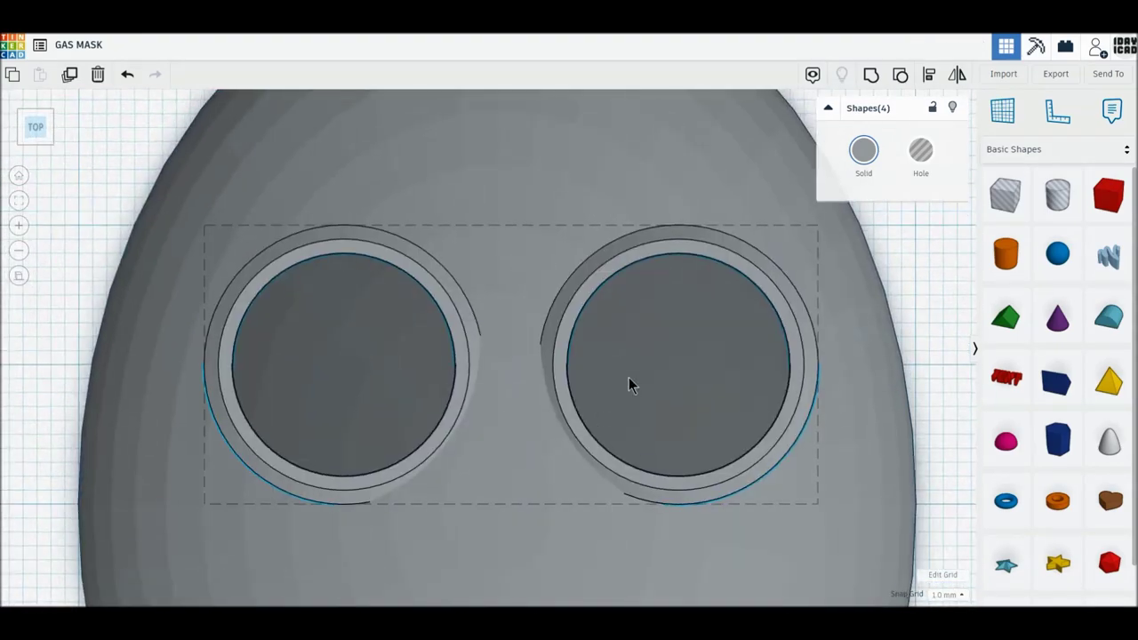
pyautogui.press('Left')
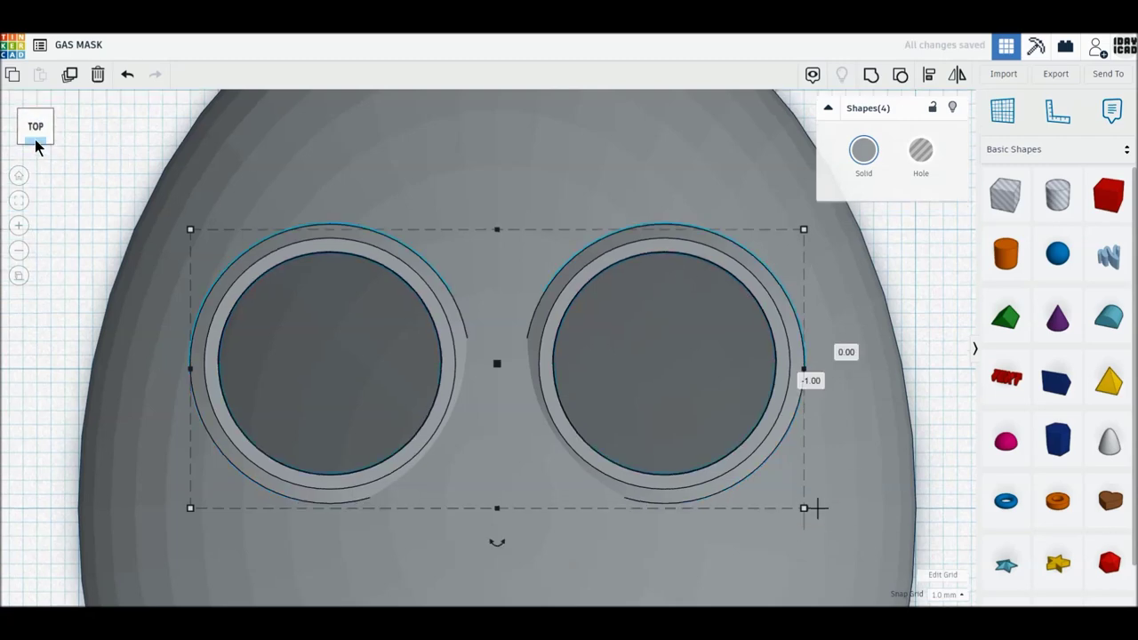
pyautogui.moveTo(642, 385); pyautogui.dragTo(285, 278, button='right')
pyautogui.scroll(-2, 284, 276)
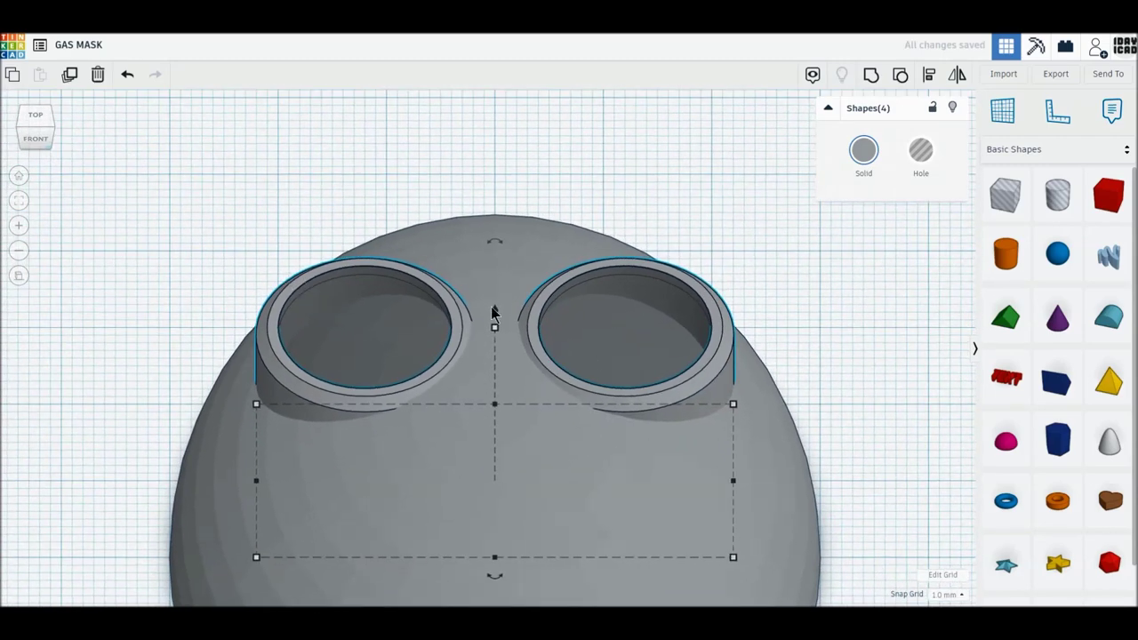
pyautogui.hotkey('ctrl', 'Up')
pyautogui.hotkey('ctrl', 'Up')
pyautogui.hotkey('ctrl', 'Up')
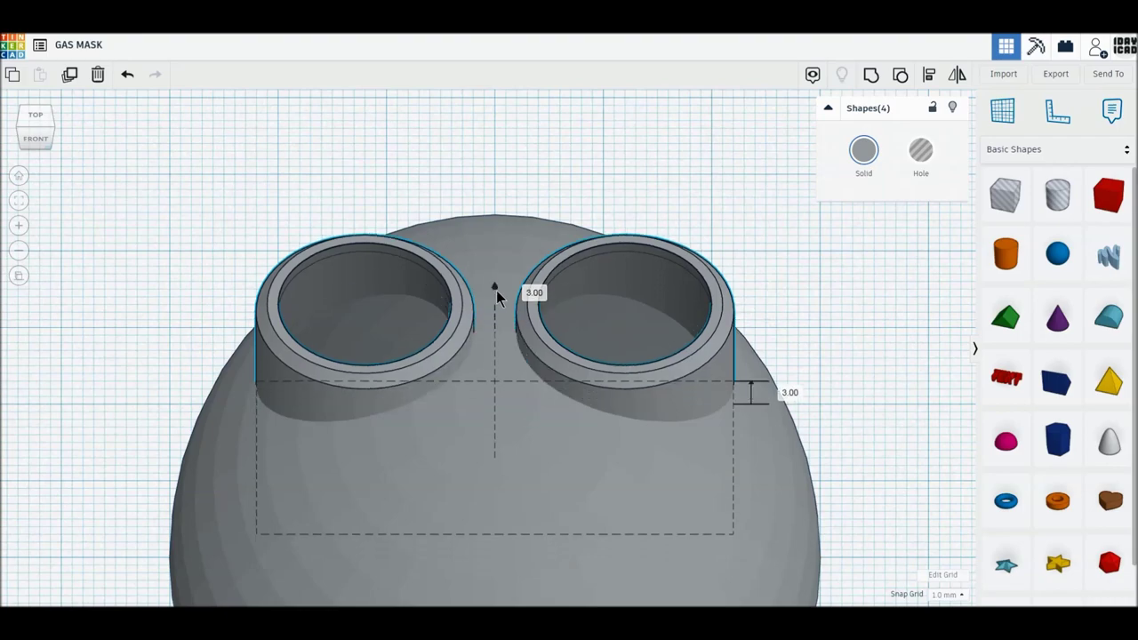
# - In front view, tilt the left and right eye rings about 5° outward in opposite directions
pyautogui.click(36, 139)
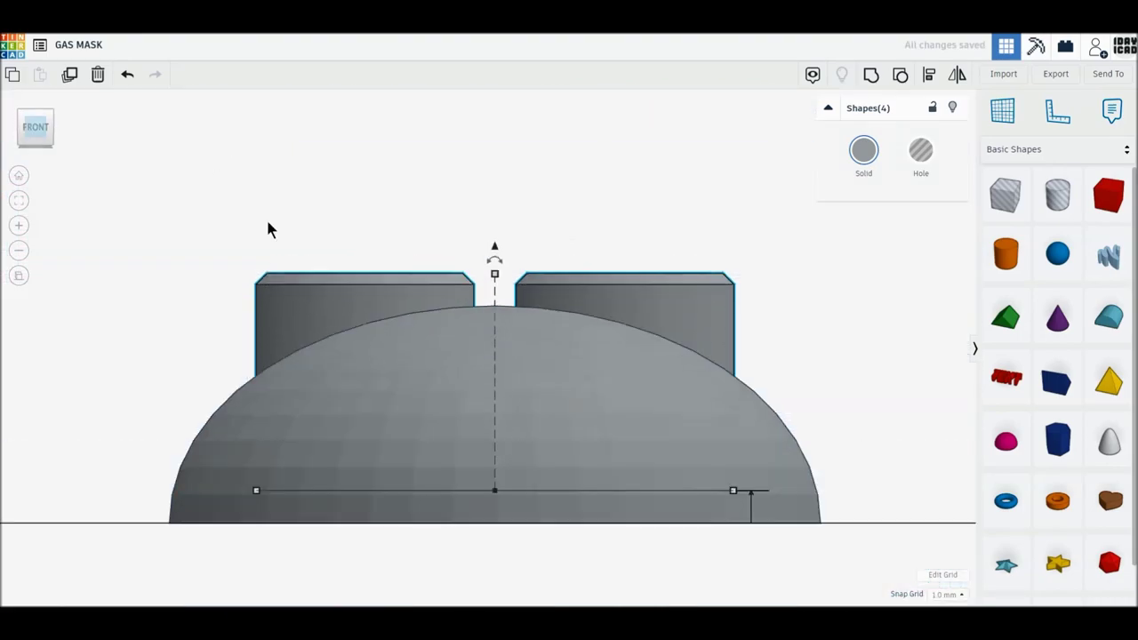
pyautogui.moveTo(198, 157); pyautogui.dragTo(332, 298)
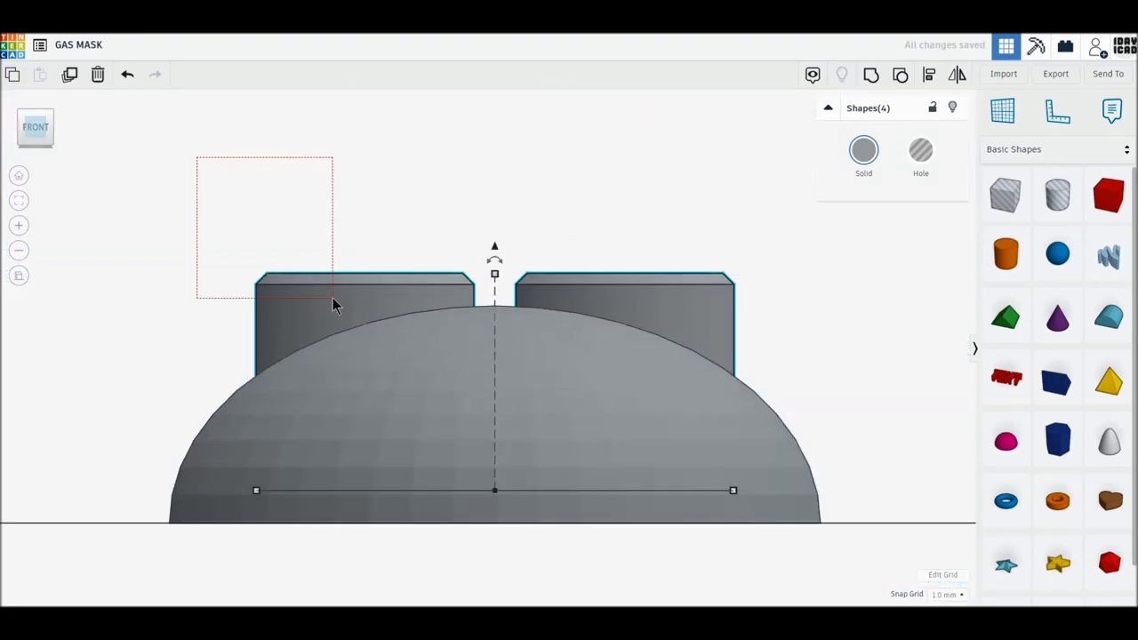
pyautogui.moveTo(363, 256)
pyautogui.mouseDown()
pyautogui.moveTo(367, 230)
pyautogui.moveTo(346, 216)
pyautogui.mouseUp()
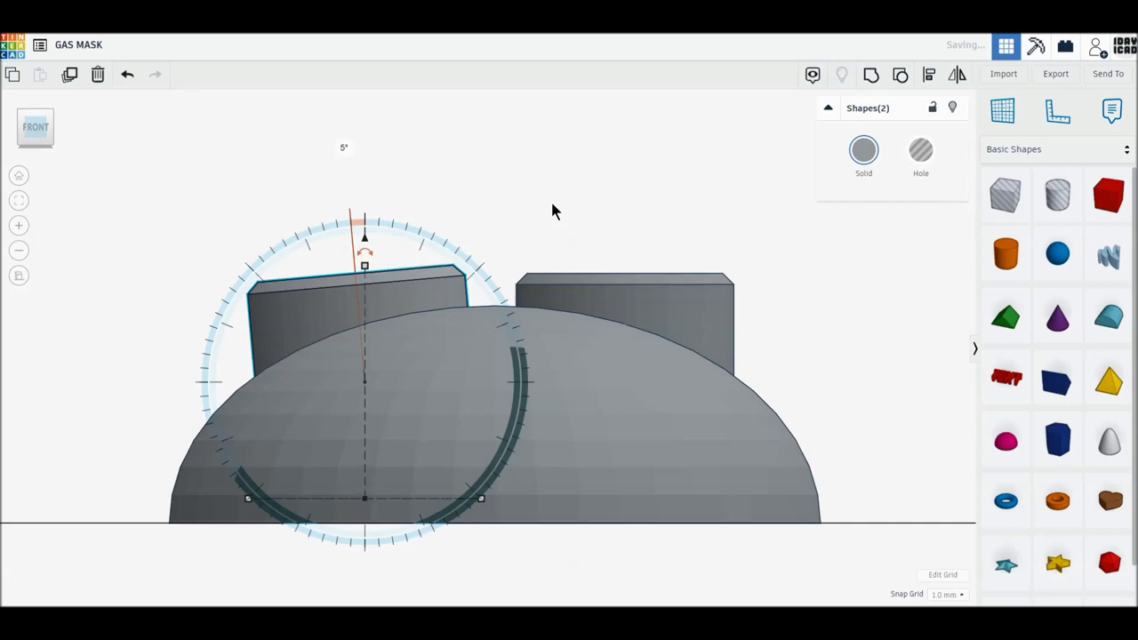
pyautogui.click(688, 267)
pyautogui.moveTo(625, 264); pyautogui.dragTo(640, 211)
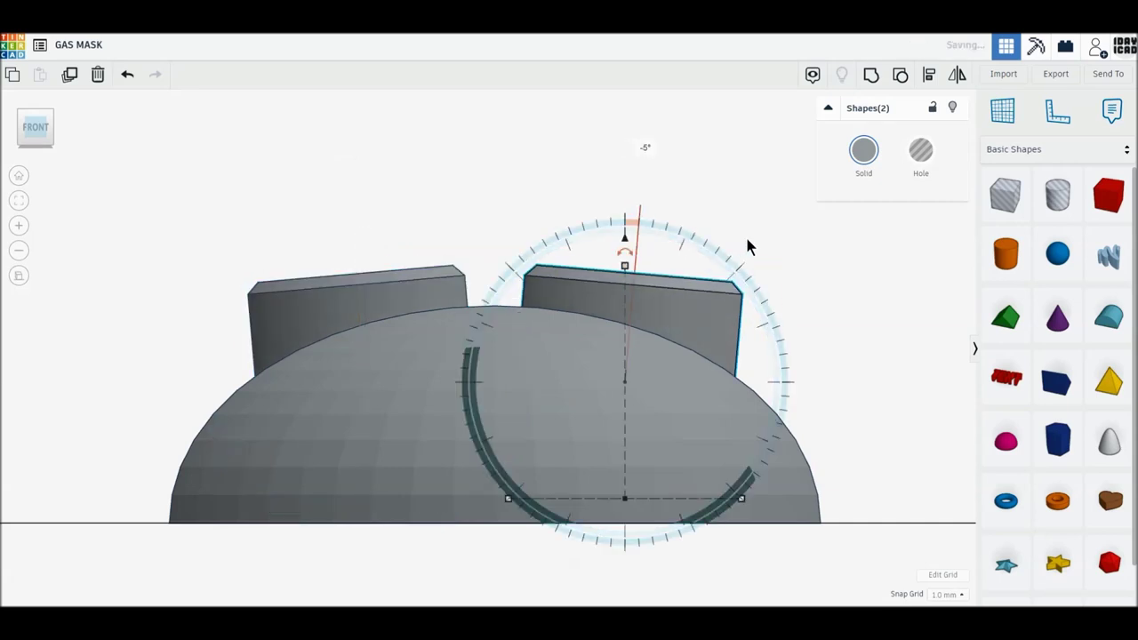
pyautogui.click(711, 283)
pyautogui.moveTo(35, 125)
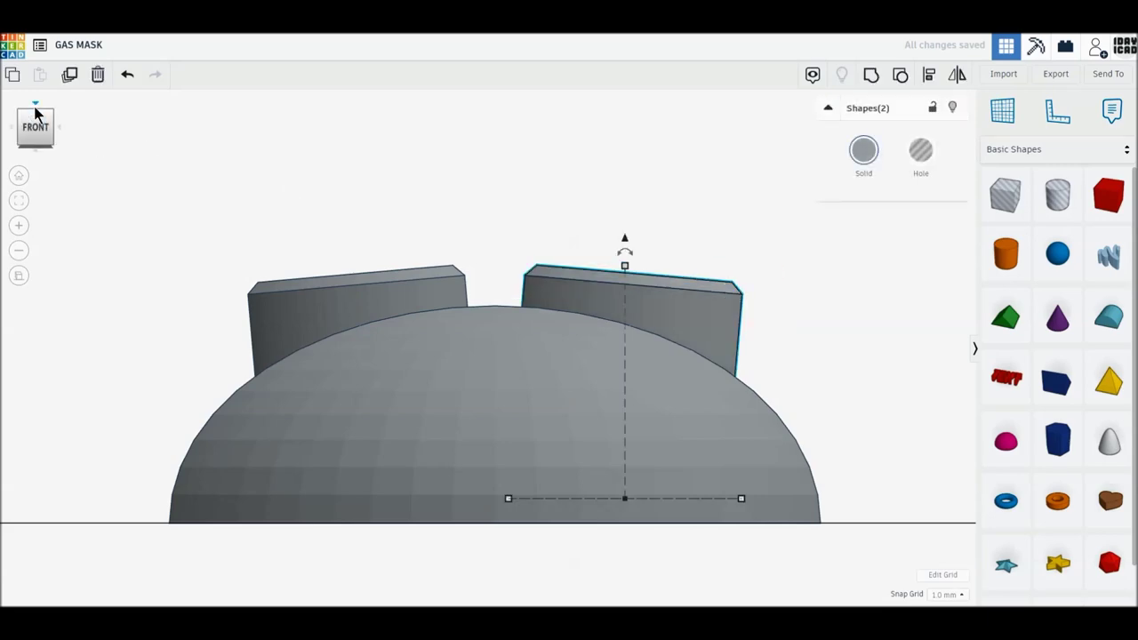
pyautogui.click(35, 111)
# - Move the small cylinder onto the mask's mouth area in top view
pyautogui.click(36, 142)
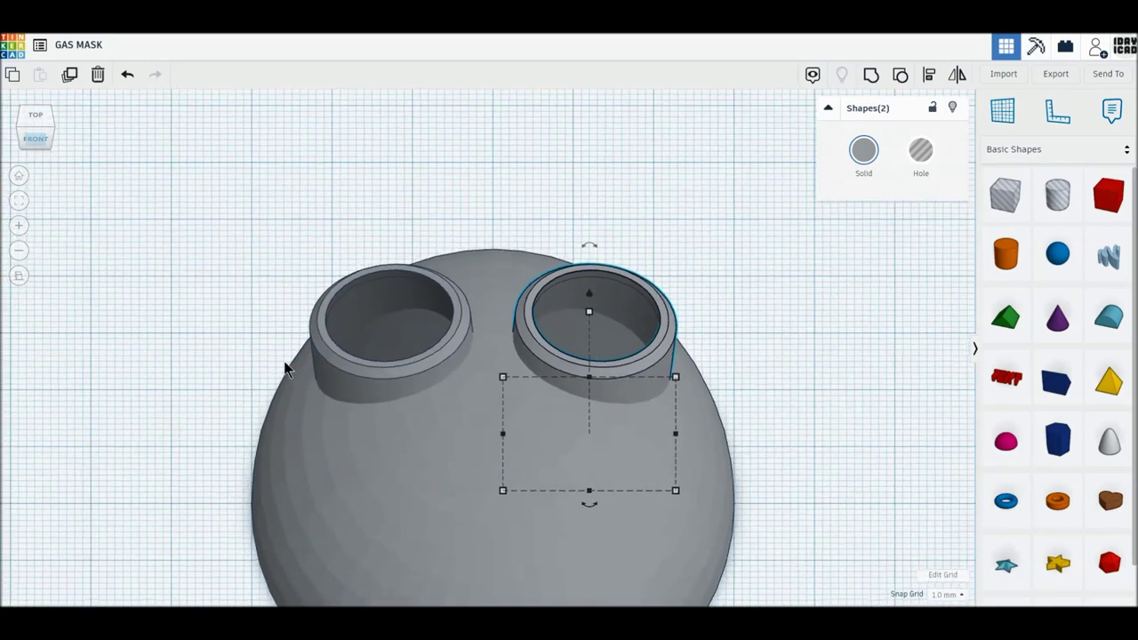
pyautogui.click(37, 120)
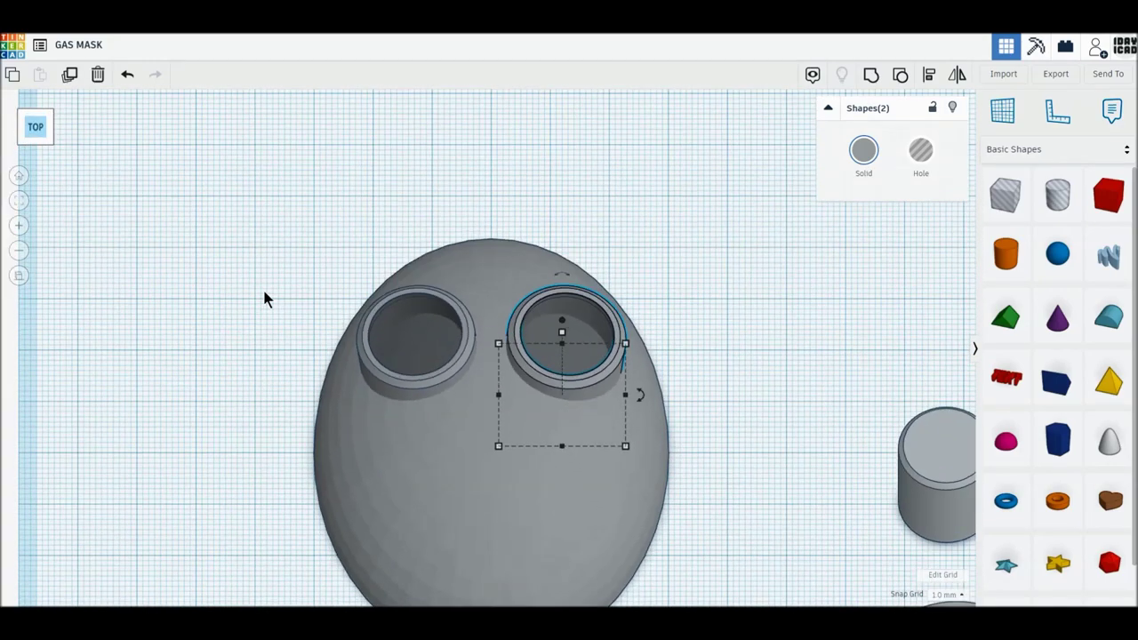
pyautogui.scroll(2, 449, 327)
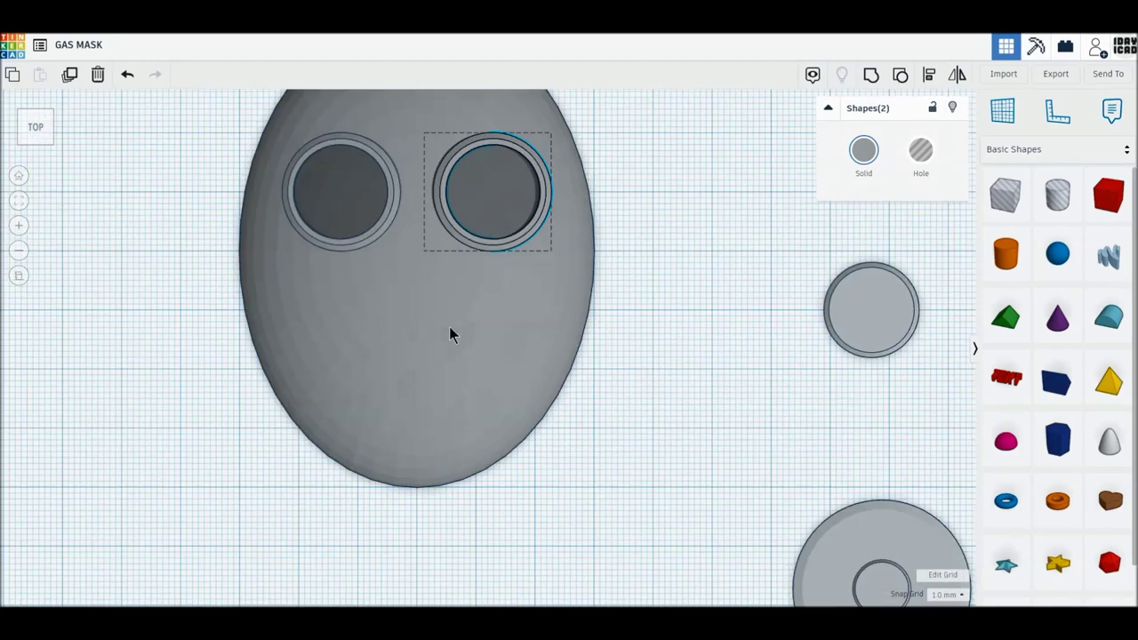
pyautogui.click(846, 346)
pyautogui.moveTo(886, 322); pyautogui.dragTo(436, 362)
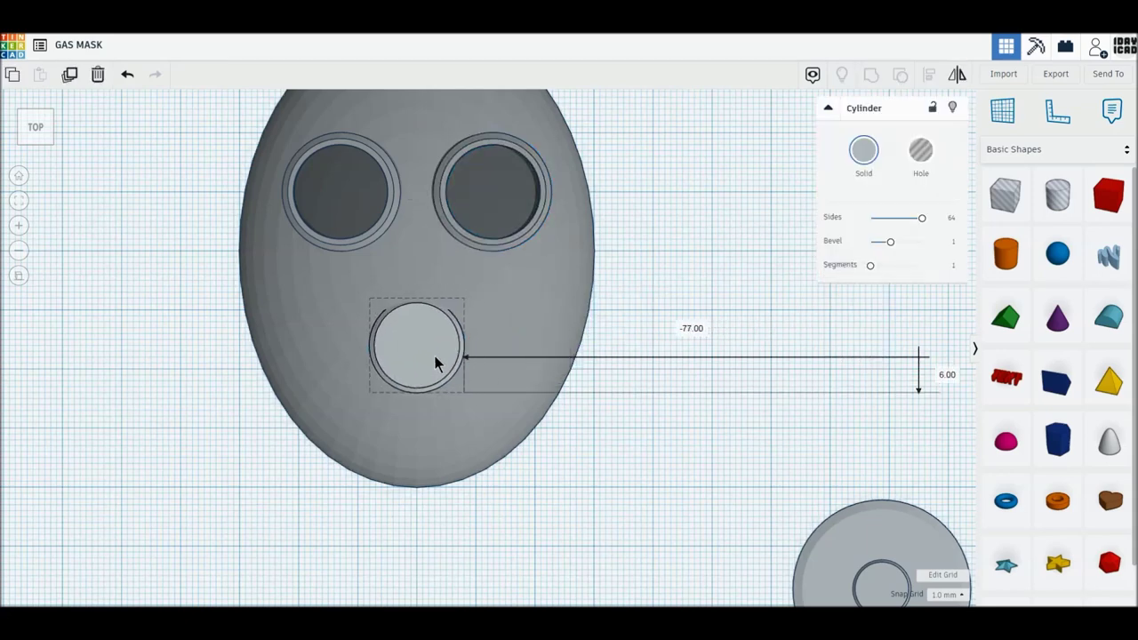
# - From the right side, lift the mouth cylinder and tilt it about 10° to follow the dome
pyautogui.click(53, 126)
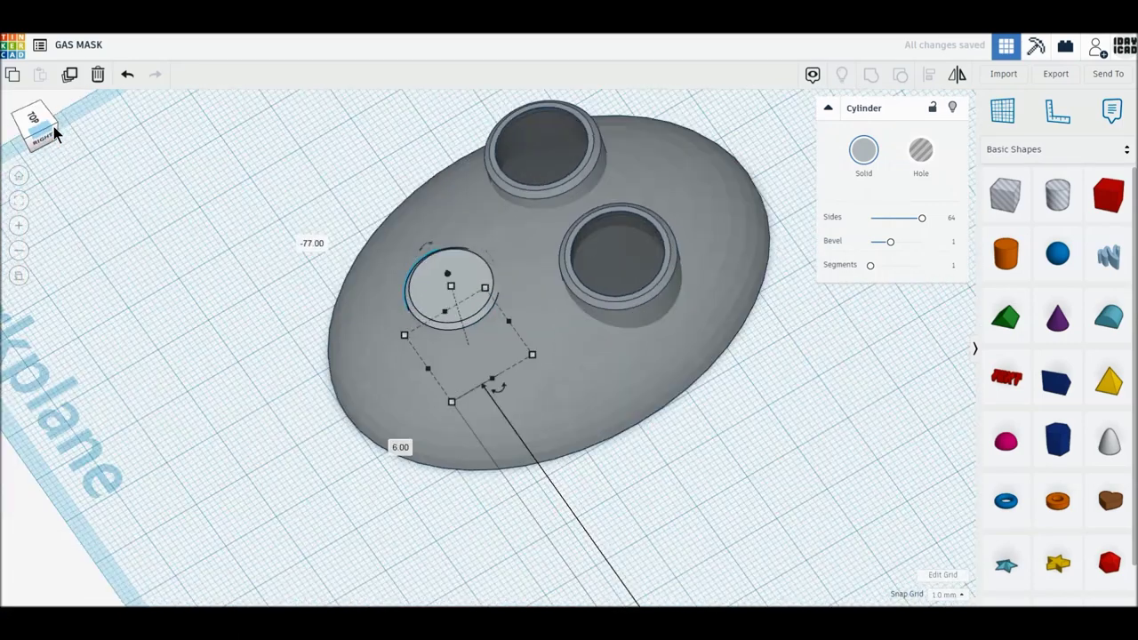
pyautogui.click(36, 141)
pyautogui.moveTo(490, 305); pyautogui.dragTo(476, 269)
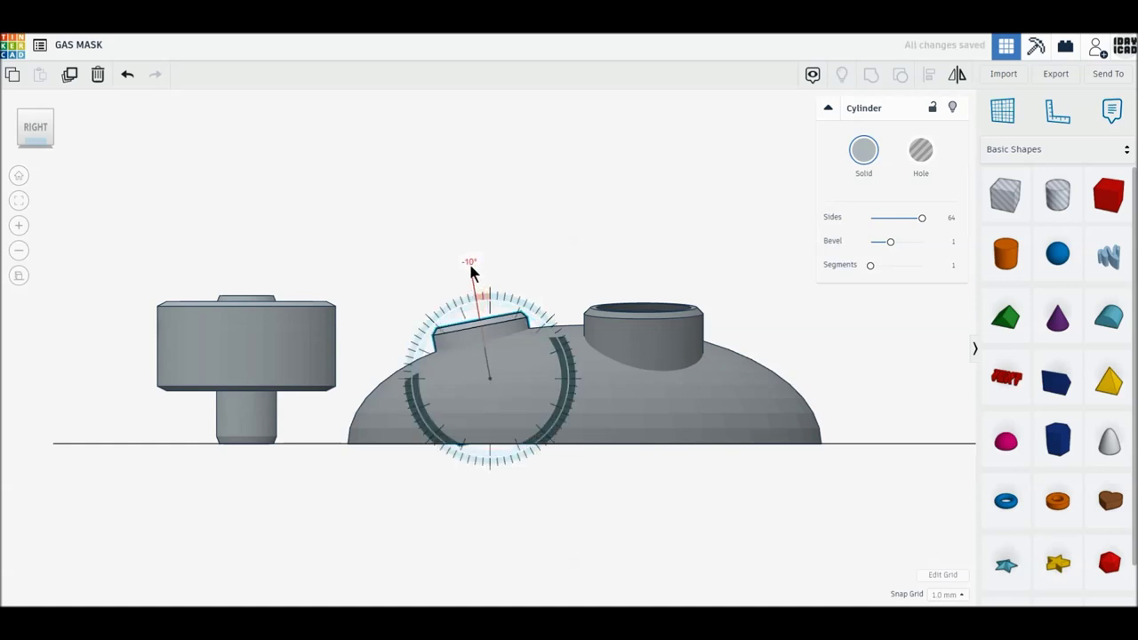
pyautogui.moveTo(476, 268); pyautogui.dragTo(469, 264)
pyautogui.click(572, 236)
pyautogui.click(503, 327)
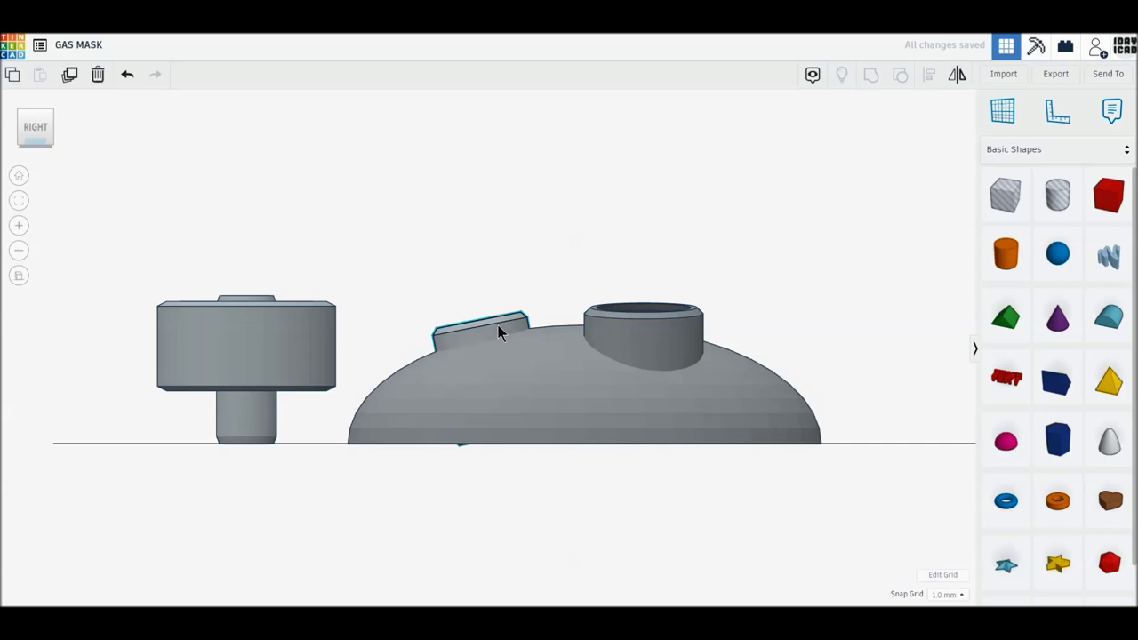
pyautogui.moveTo(490, 291); pyautogui.dragTo(489, 283)
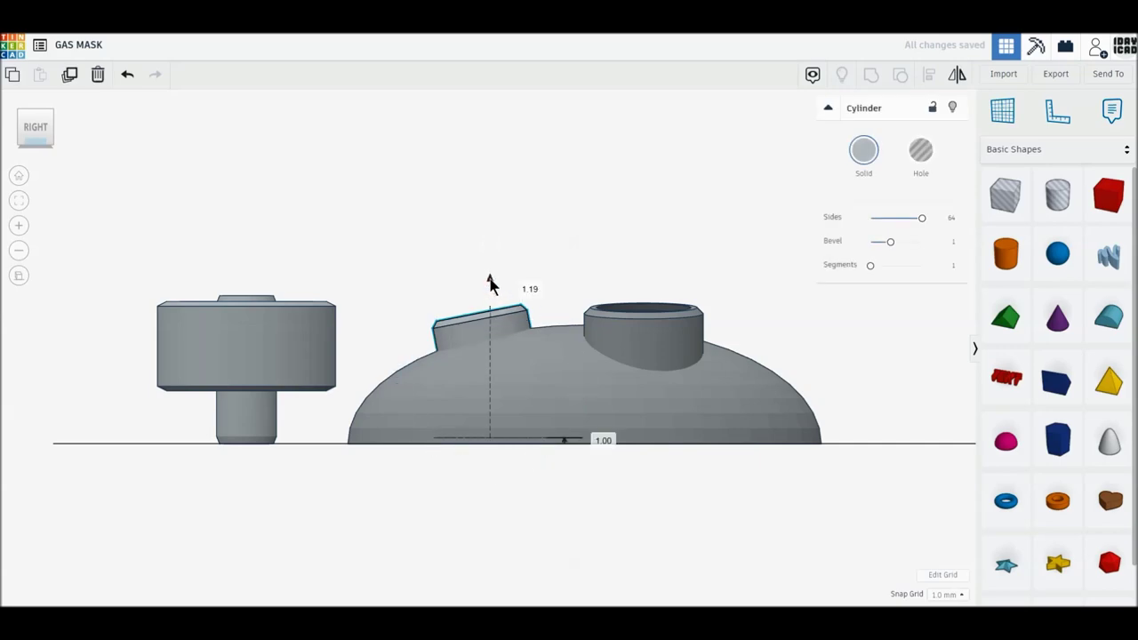
pyautogui.click(34, 107)
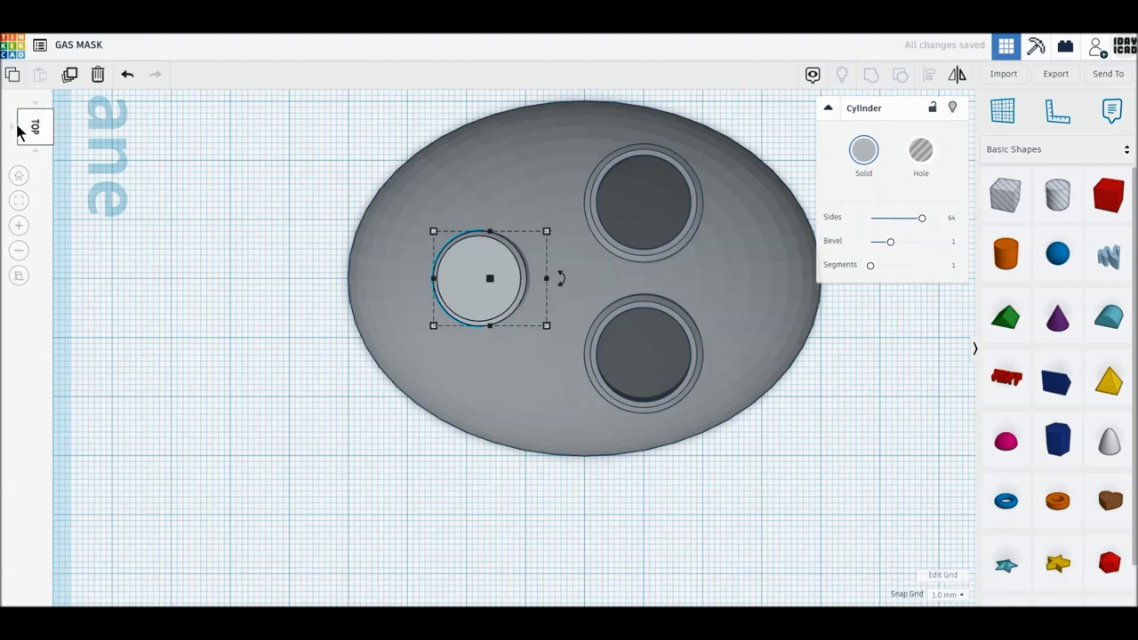
# - Move the grouped filter canister just right of the mask and colour it dark grey
pyautogui.click(24, 131)
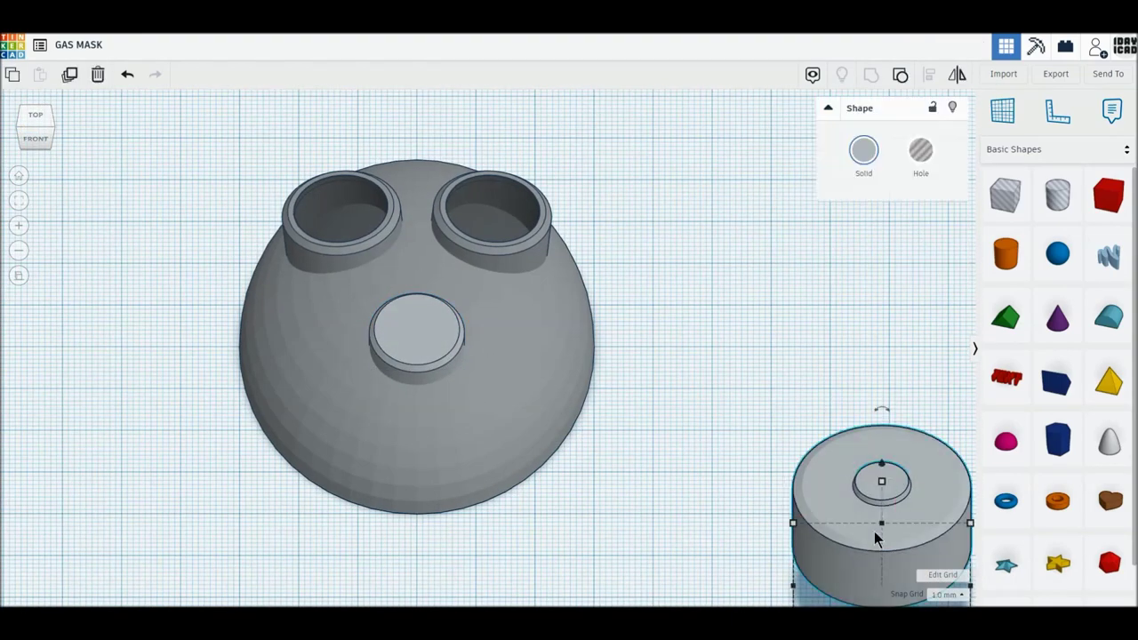
pyautogui.moveTo(877, 534); pyautogui.dragTo(701, 387)
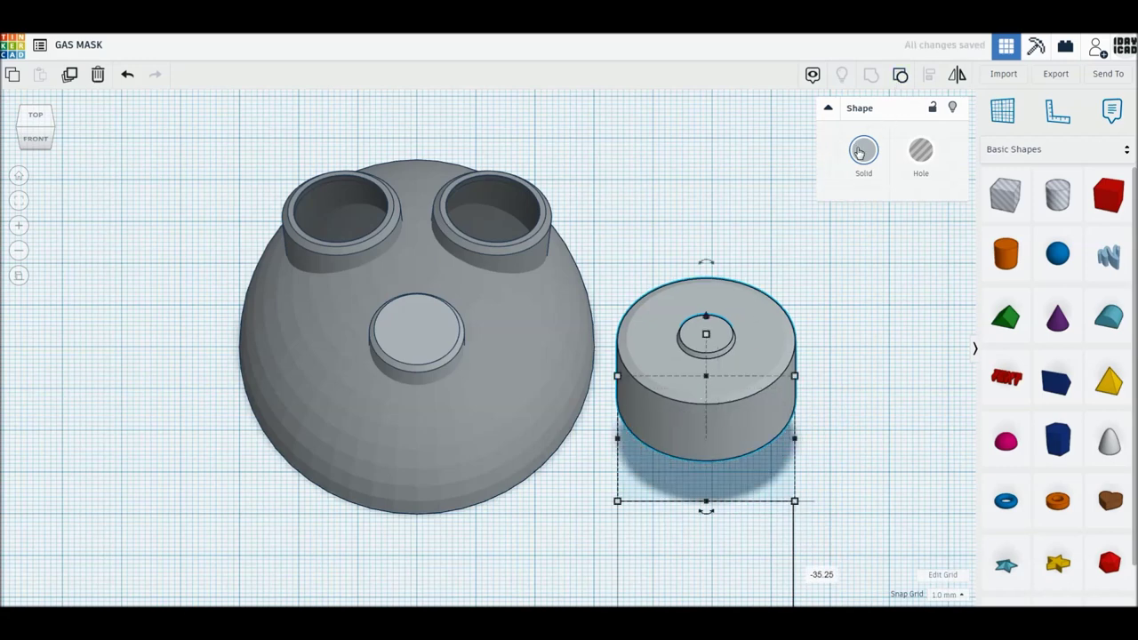
pyautogui.click(859, 153)
pyautogui.click(969, 276)
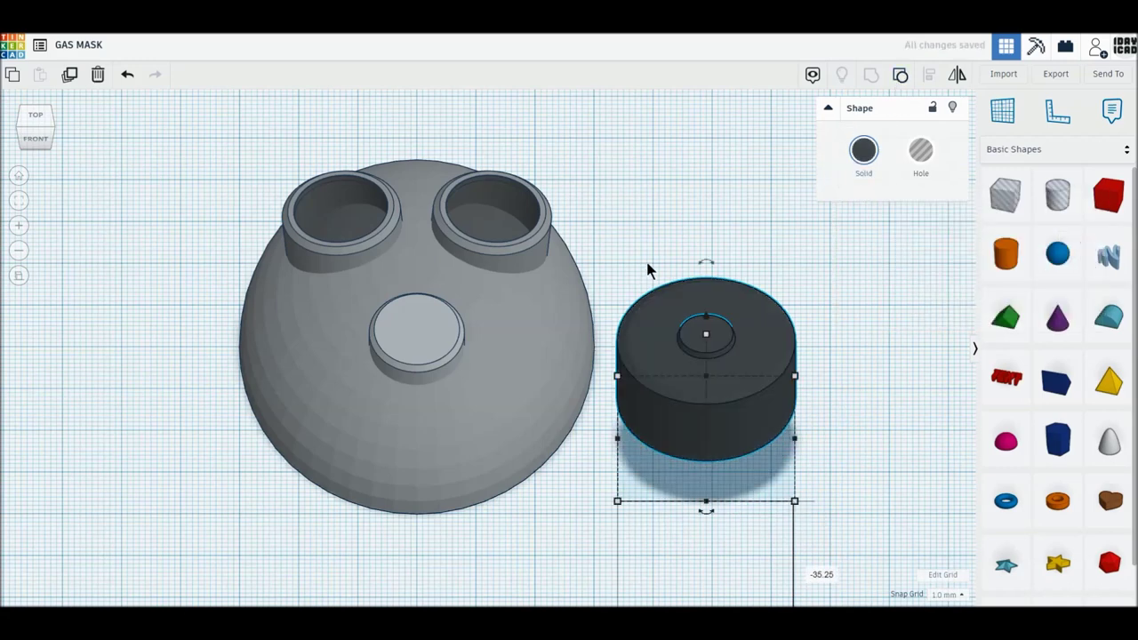
pyautogui.click(34, 141)
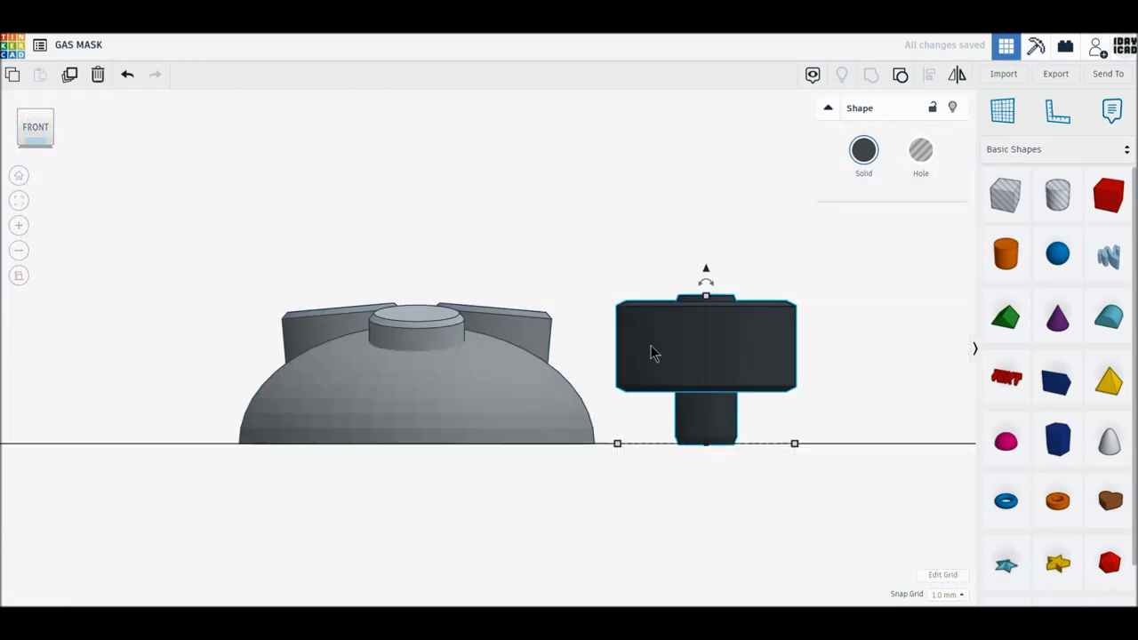
# - Move the canister over the dome's side, lift it about 5 mm, and tilt it to -40°
pyautogui.moveTo(727, 300); pyautogui.dragTo(752, 307)
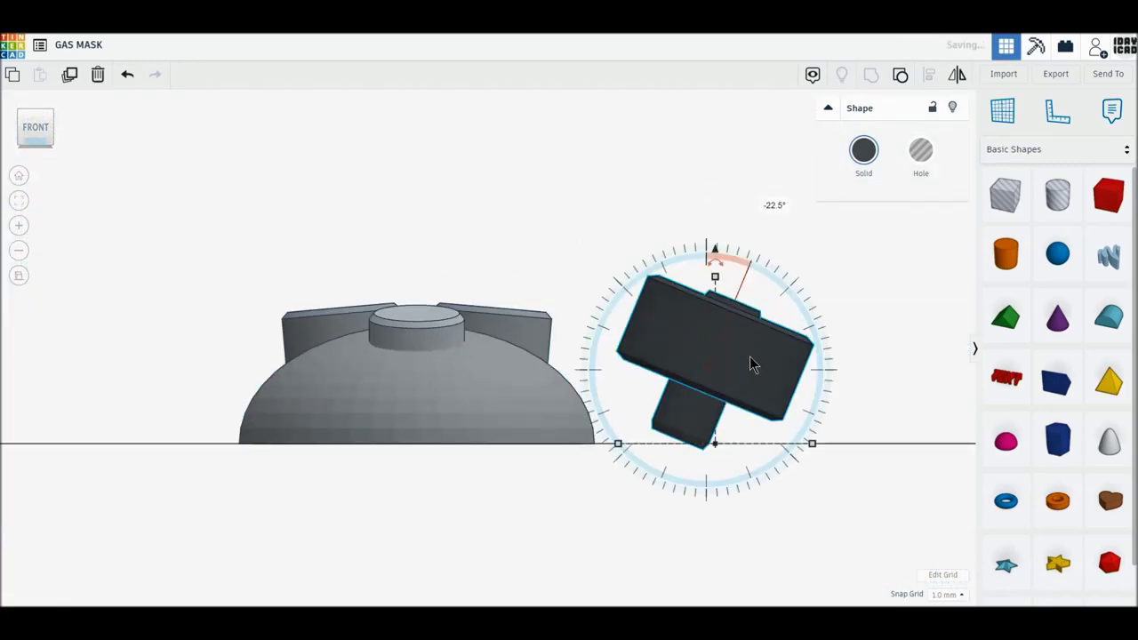
pyautogui.moveTo(752, 361); pyautogui.dragTo(610, 363)
pyautogui.moveTo(573, 258)
pyautogui.mouseDown()
pyautogui.moveTo(574, 221)
pyautogui.moveTo(599, 251)
pyautogui.mouseUp()
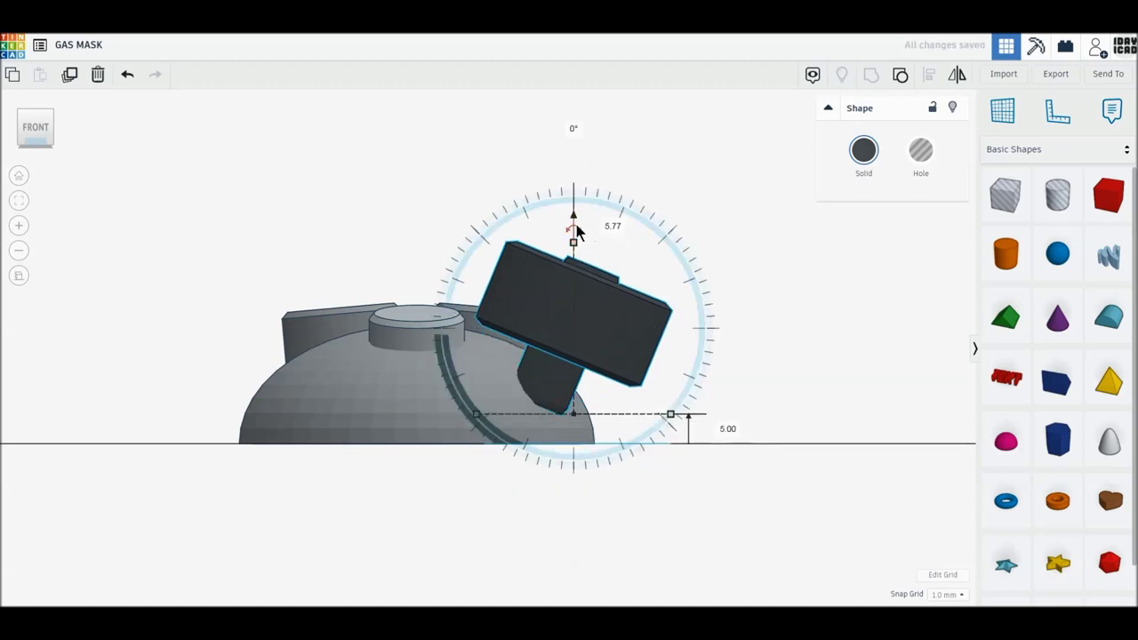
pyautogui.moveTo(599, 251)
pyautogui.mouseDown()
pyautogui.moveTo(600, 157)
pyautogui.moveTo(614, 169)
pyautogui.mouseUp()
pyautogui.moveTo(610, 169)
pyautogui.mouseDown()
pyautogui.moveTo(554, 168)
pyautogui.moveTo(524, 219)
pyautogui.mouseUp()
pyautogui.moveTo(569, 254)
pyautogui.mouseDown()
pyautogui.moveTo(622, 175)
pyautogui.moveTo(643, 178)
pyautogui.moveTo(678, 211)
pyautogui.mouseUp()
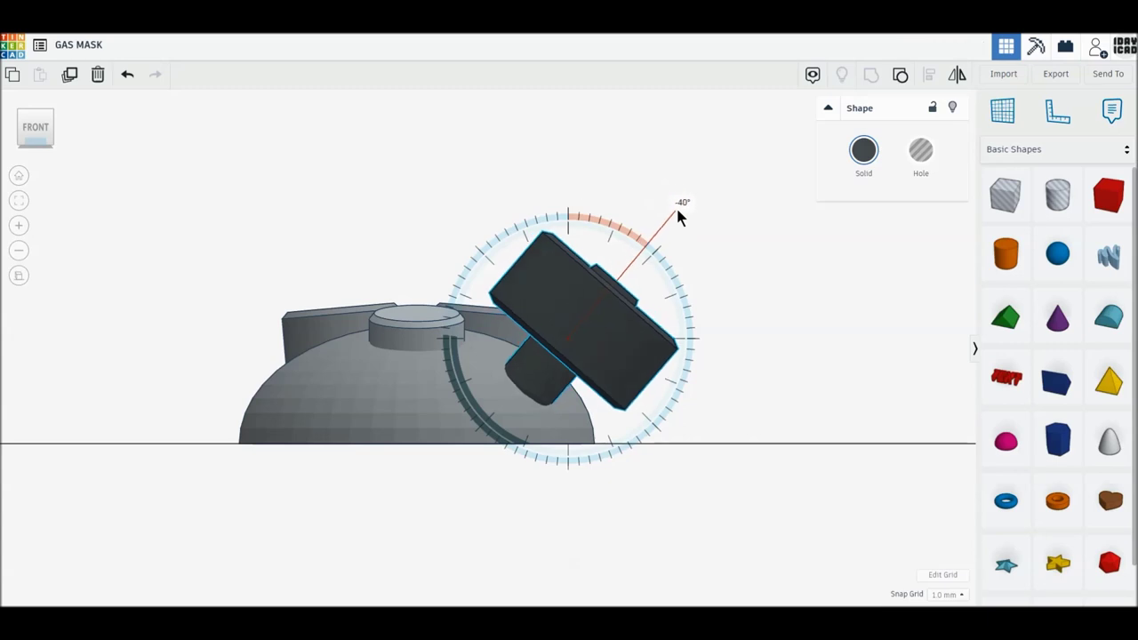
pyautogui.moveTo(678, 213); pyautogui.dragTo(679, 215)
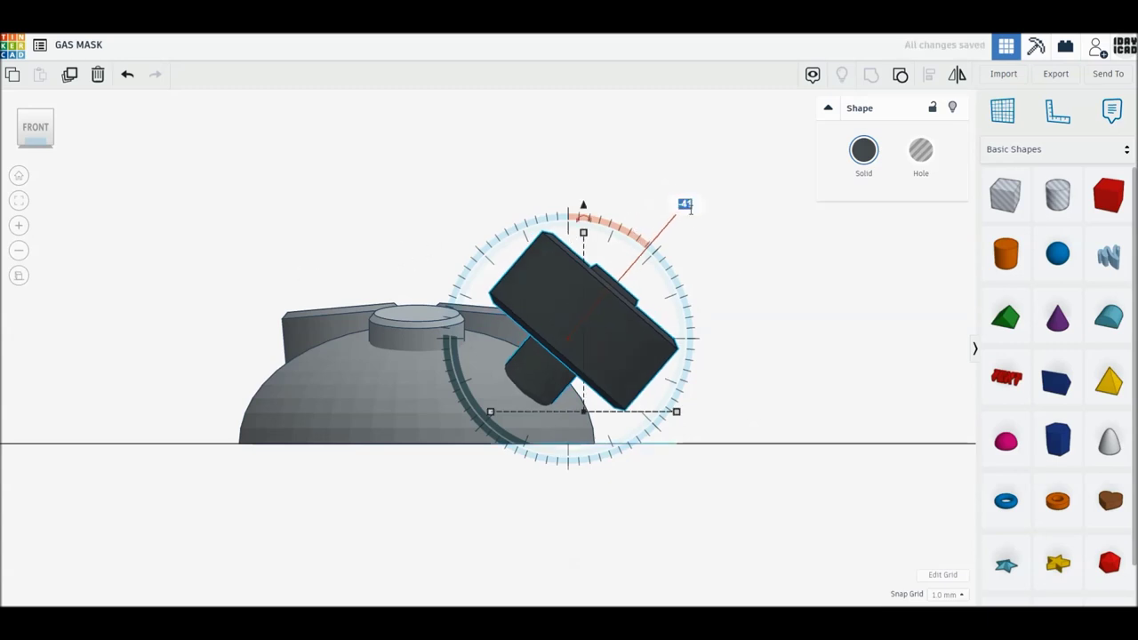
pyautogui.press('Return')
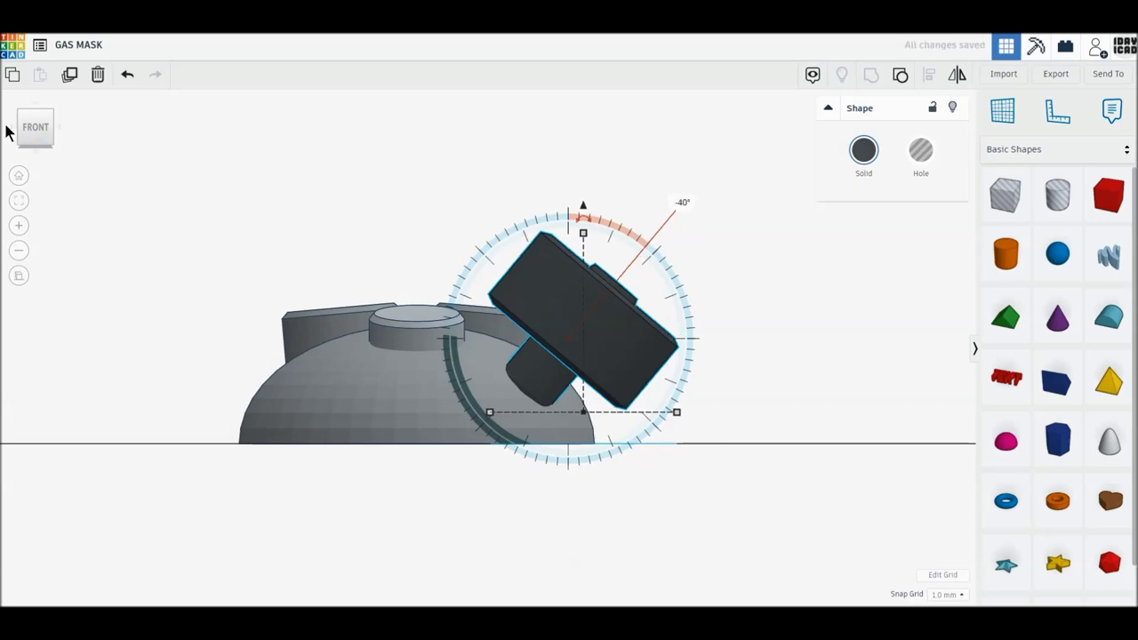
# - Turn the canister 22.5° around a second axis and shift it up-left against the mask
pyautogui.click(20, 116)
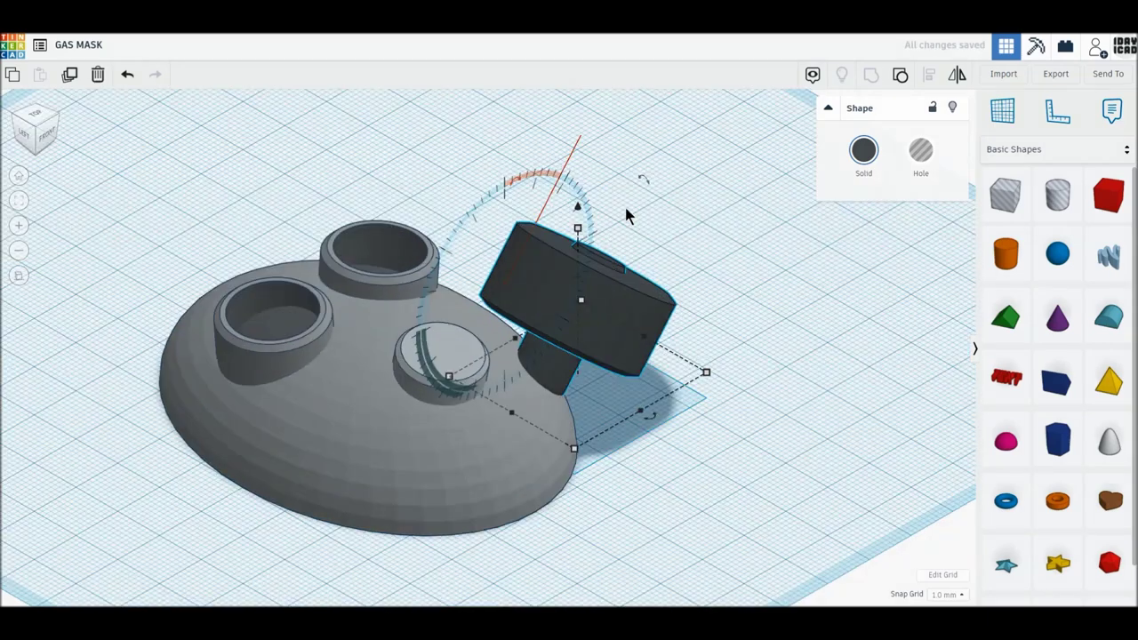
pyautogui.moveTo(663, 197); pyautogui.dragTo(667, 206)
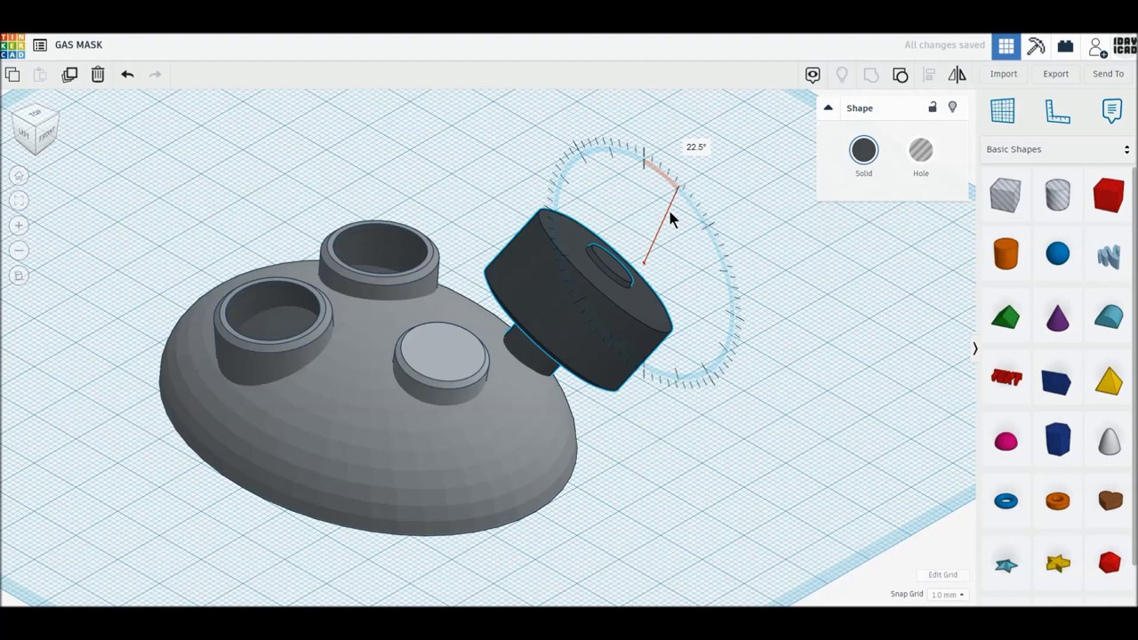
pyautogui.click(45, 133)
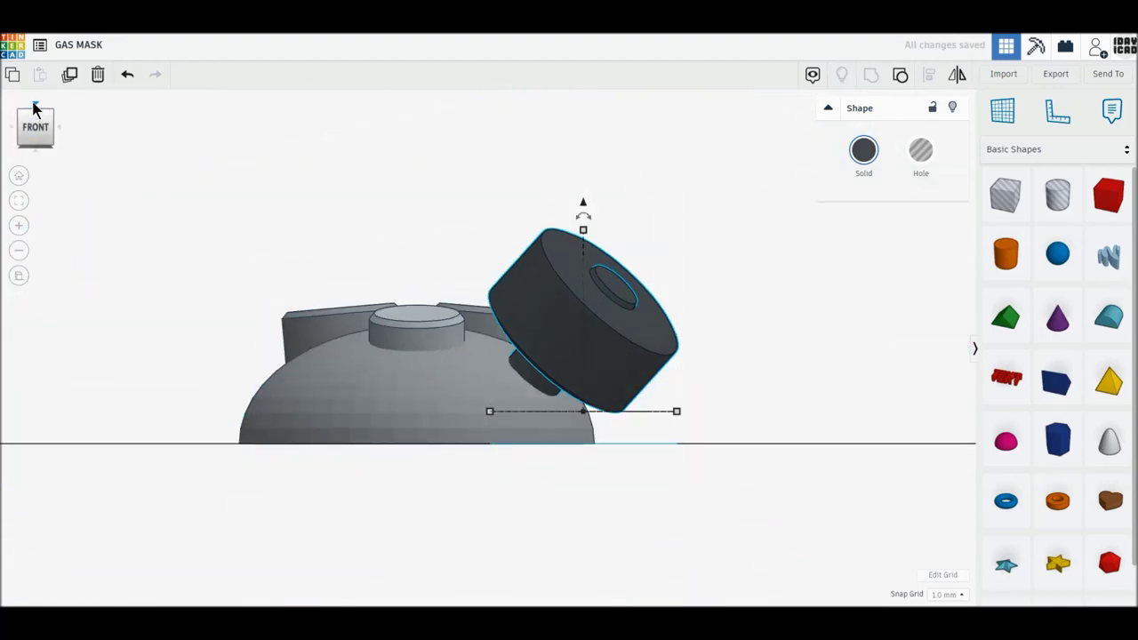
pyautogui.click(36, 109)
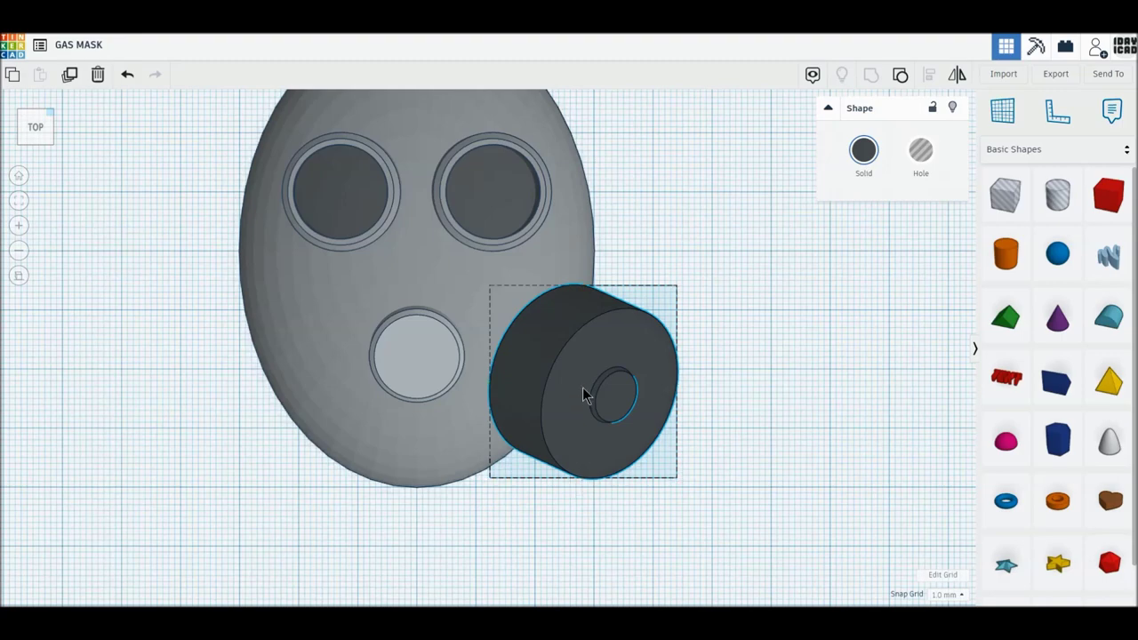
pyautogui.moveTo(585, 394); pyautogui.dragTo(581, 381)
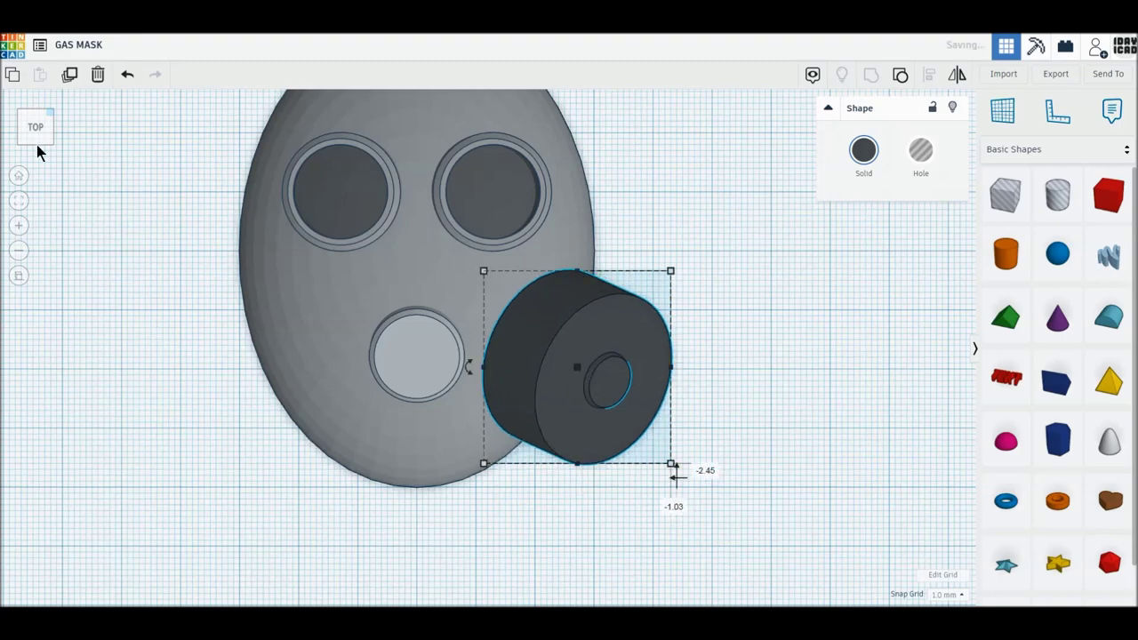
pyautogui.click(18, 126)
pyautogui.click(19, 127)
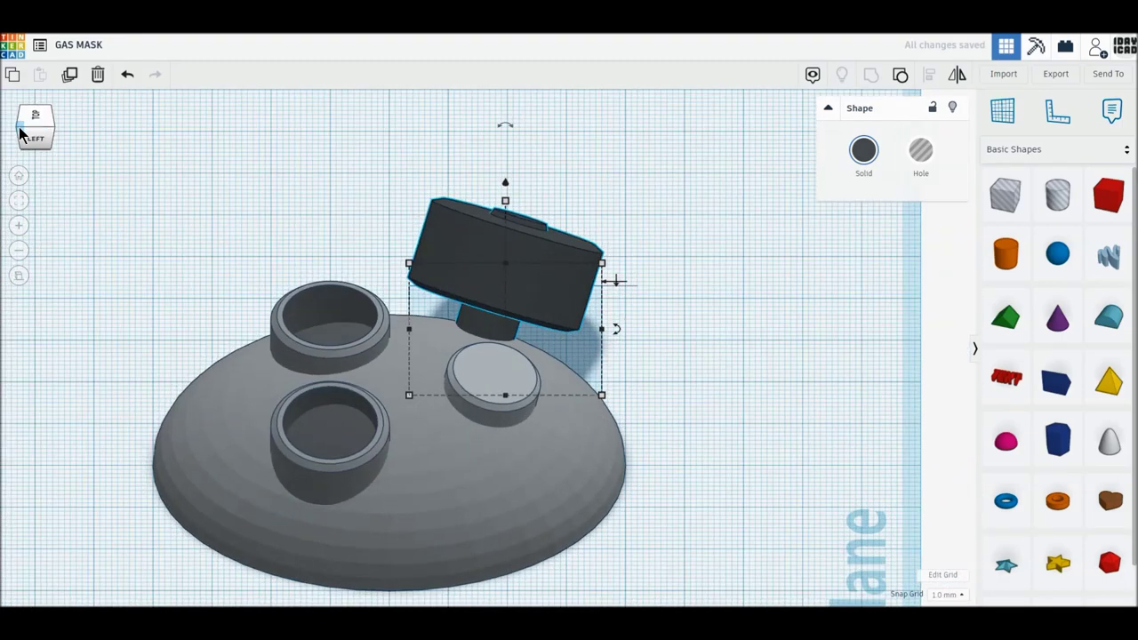
pyautogui.click(50, 116)
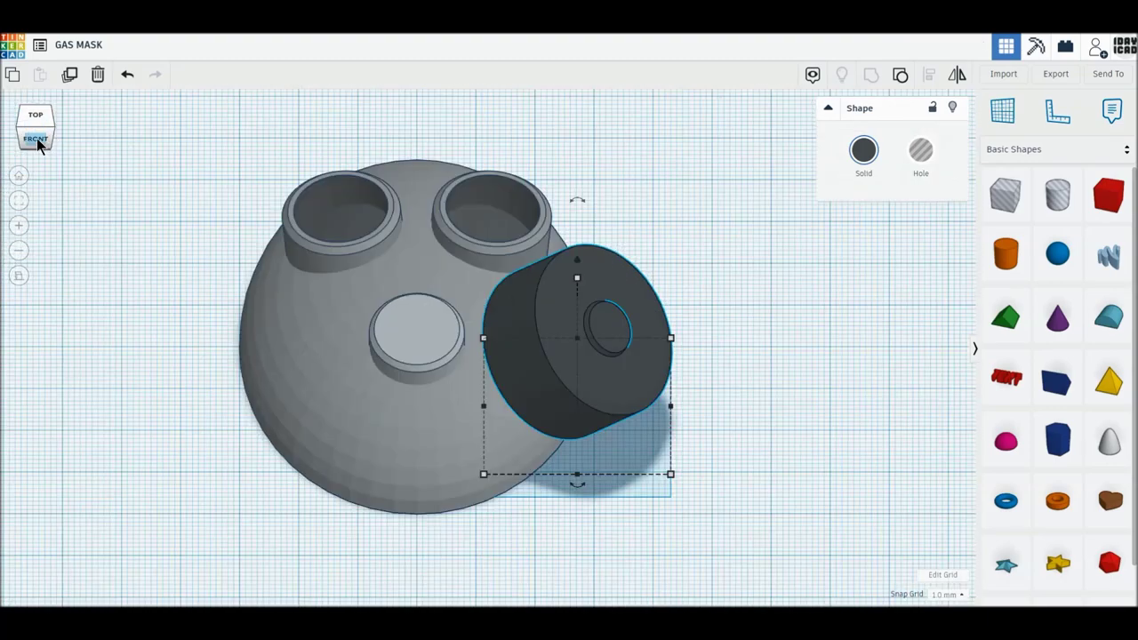
pyautogui.click(37, 143)
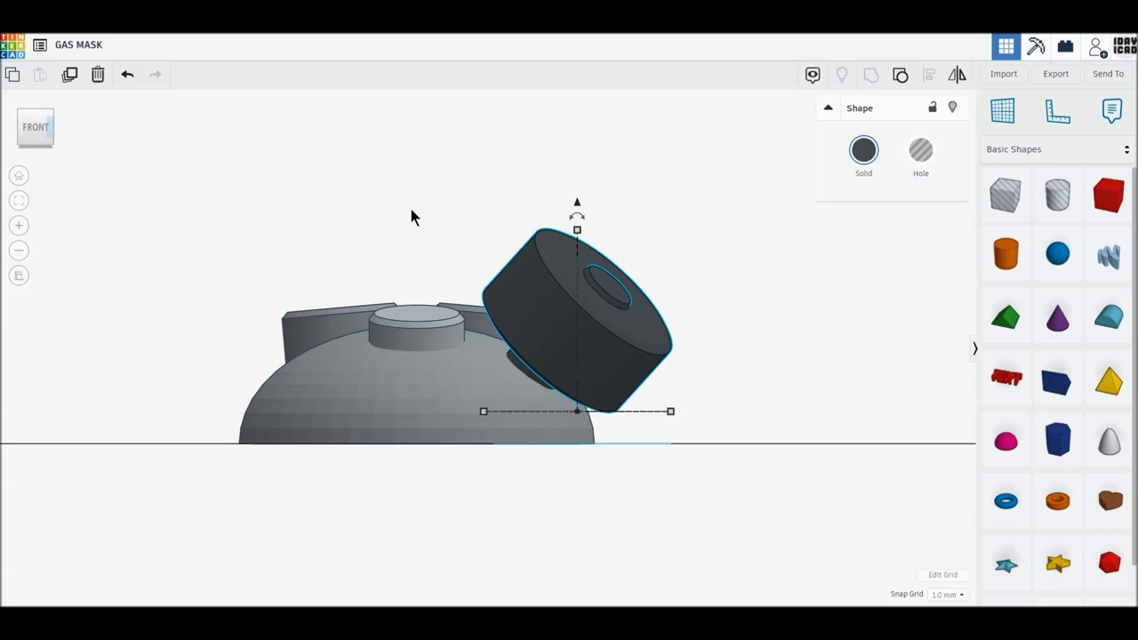
pyautogui.click(36, 105)
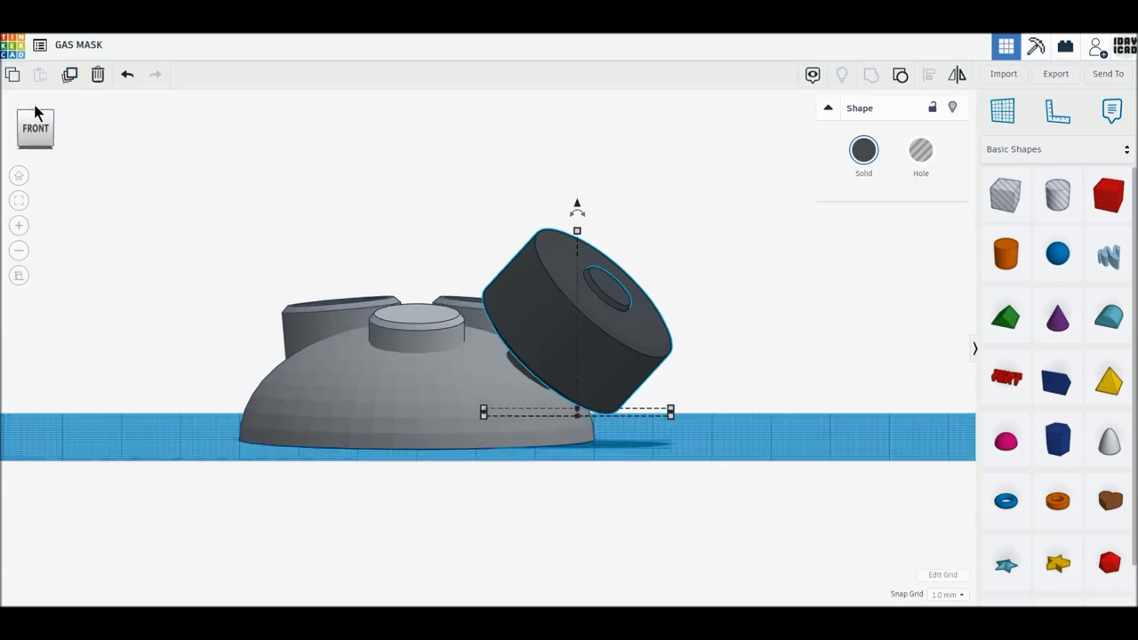
# - Duplicate the canister, mirror it left-to-right, and position it on the mask's left side
pyautogui.click(69, 73)
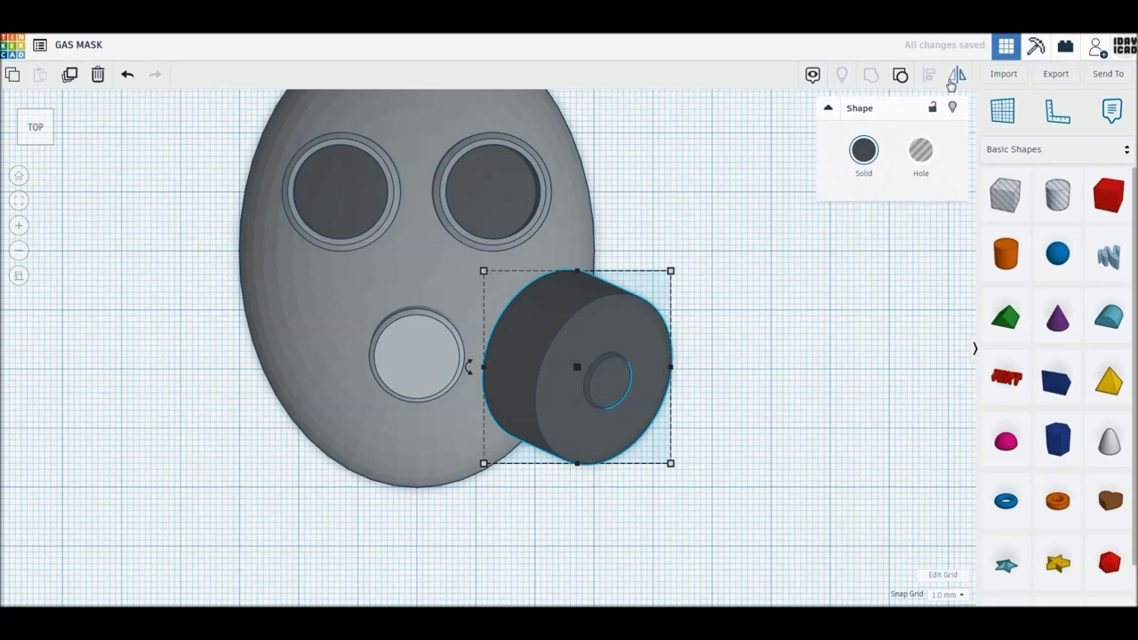
pyautogui.click(954, 77)
pyautogui.click(589, 478)
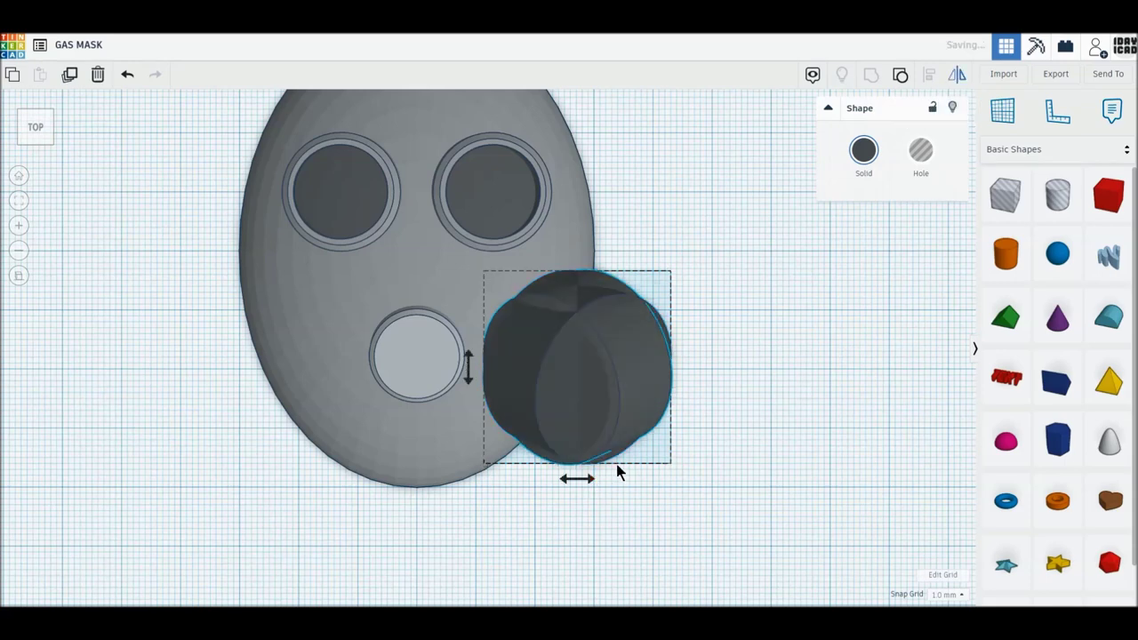
pyautogui.moveTo(644, 377); pyautogui.dragTo(329, 384)
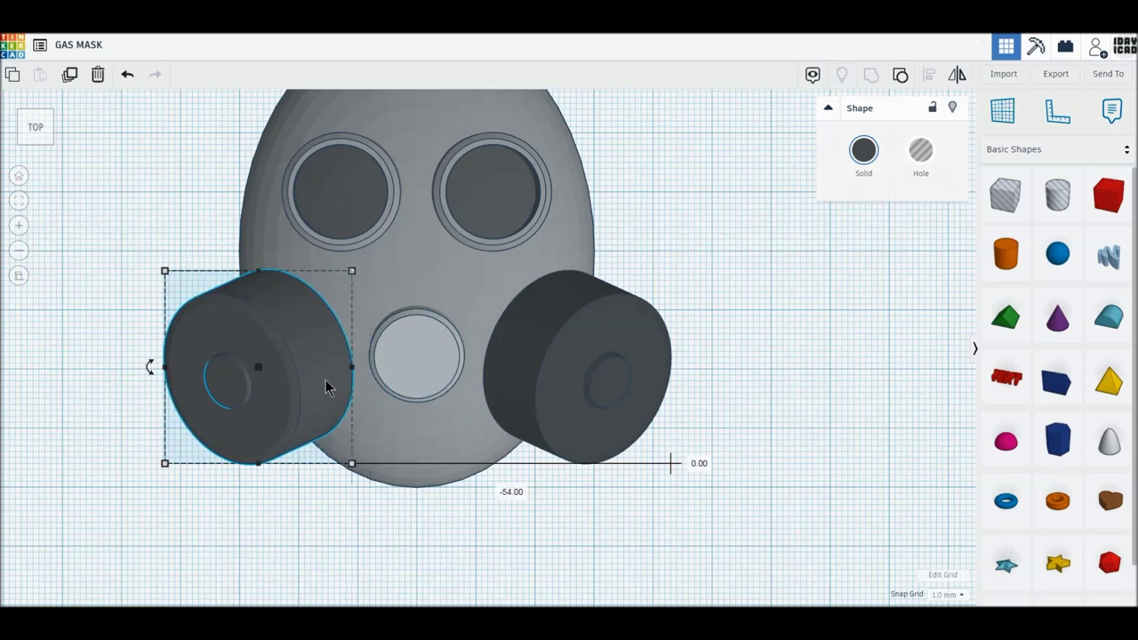
pyautogui.press('Left')
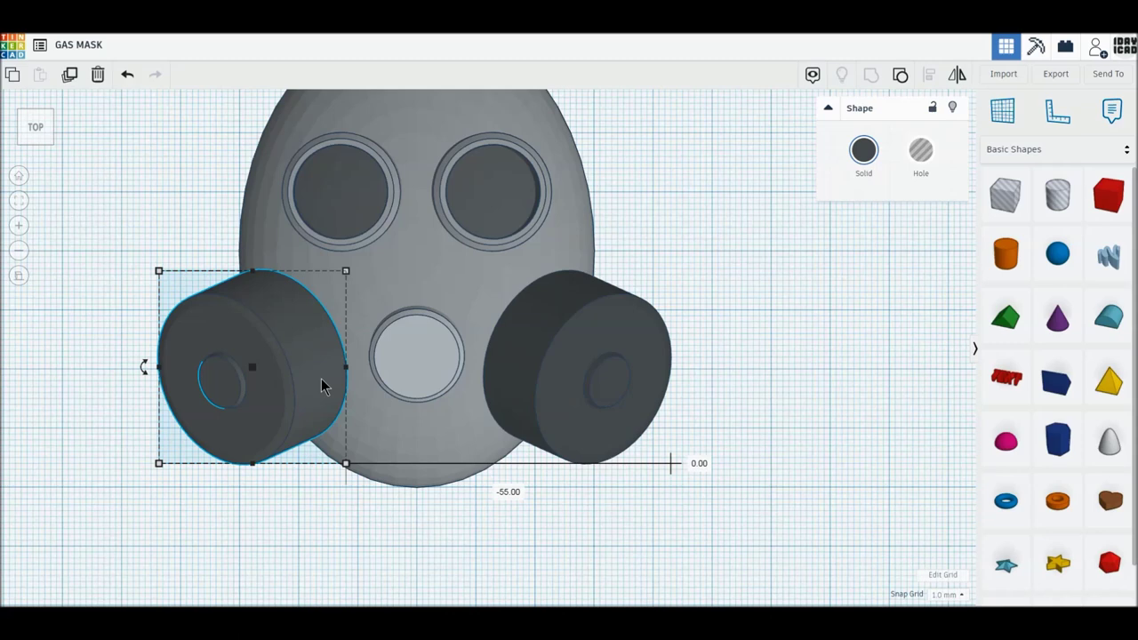
pyautogui.press('Right')
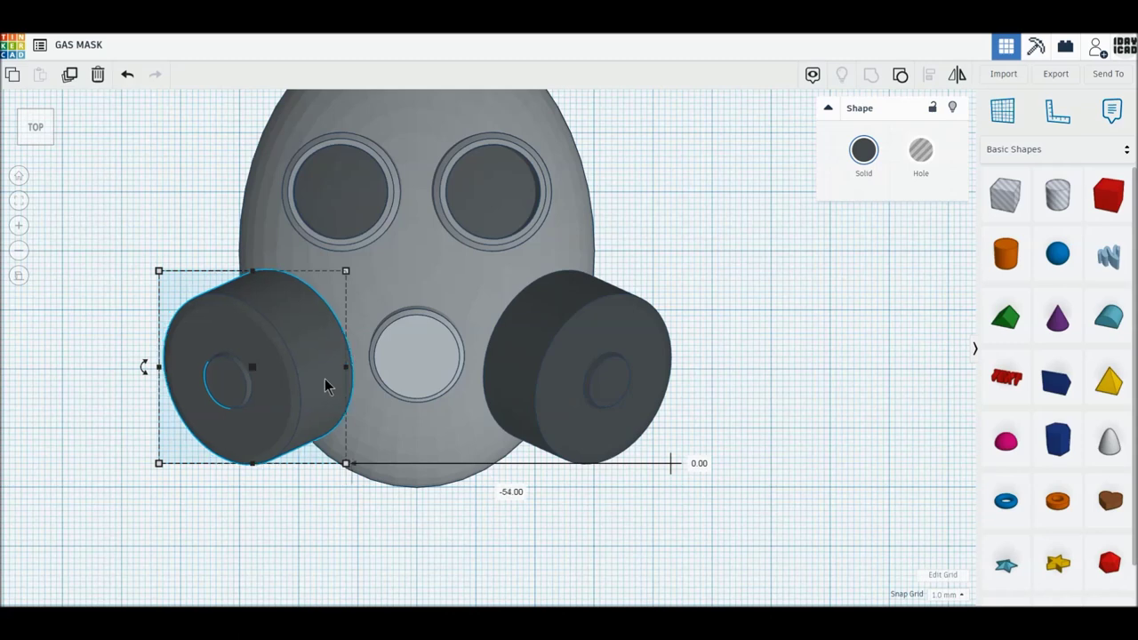
pyautogui.press('Left')
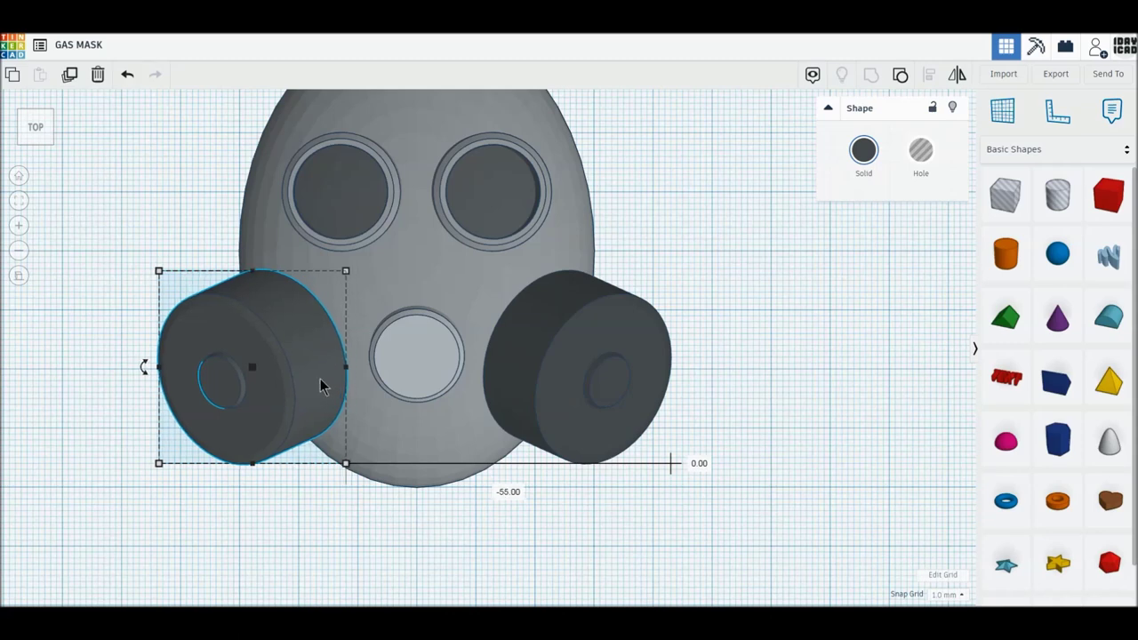
# - Group the left and right filter canisters into one object
pyautogui.keyDown('shift'); pyautogui.click(576, 381); pyautogui.keyUp('shift')
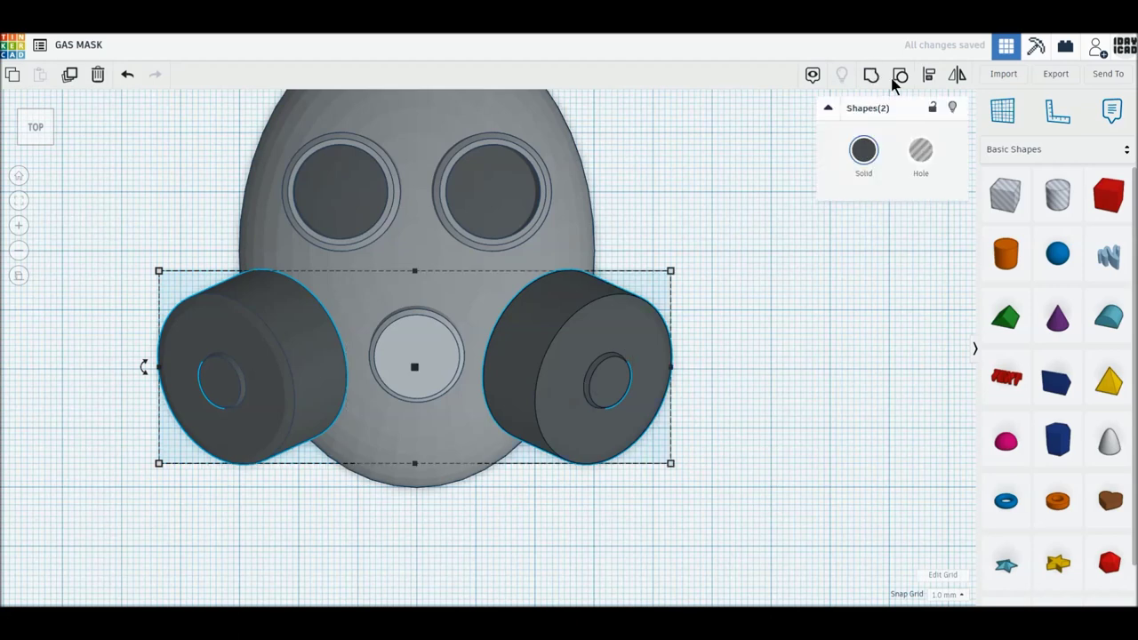
pyautogui.click(870, 76)
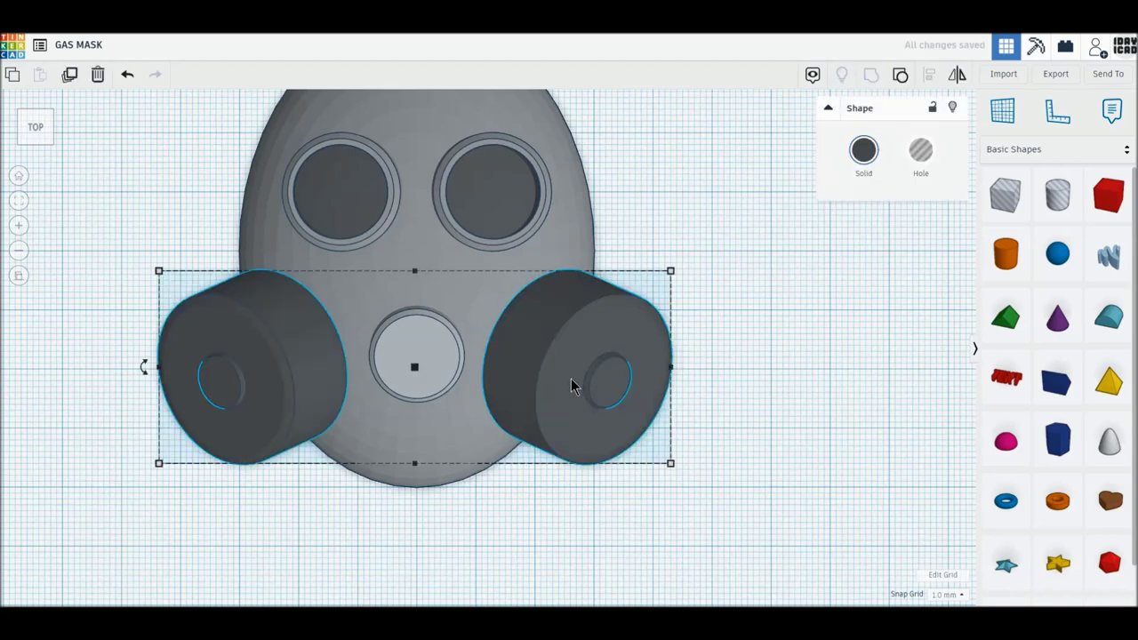
pyautogui.moveTo(671, 520); pyautogui.dragTo(266, 359)
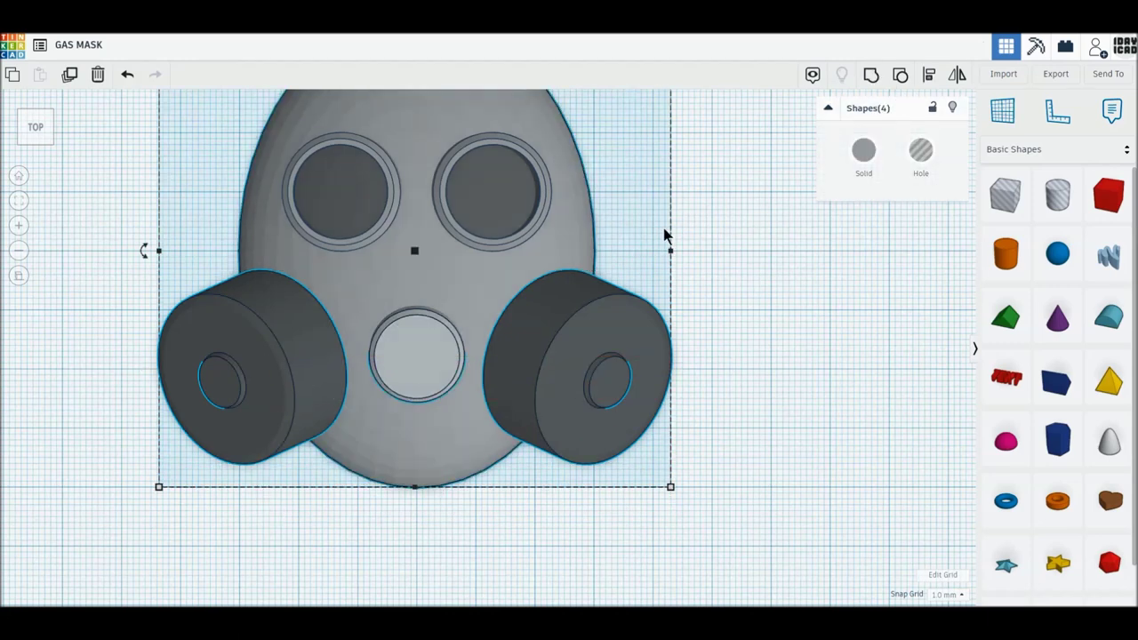
pyautogui.press('Escape')
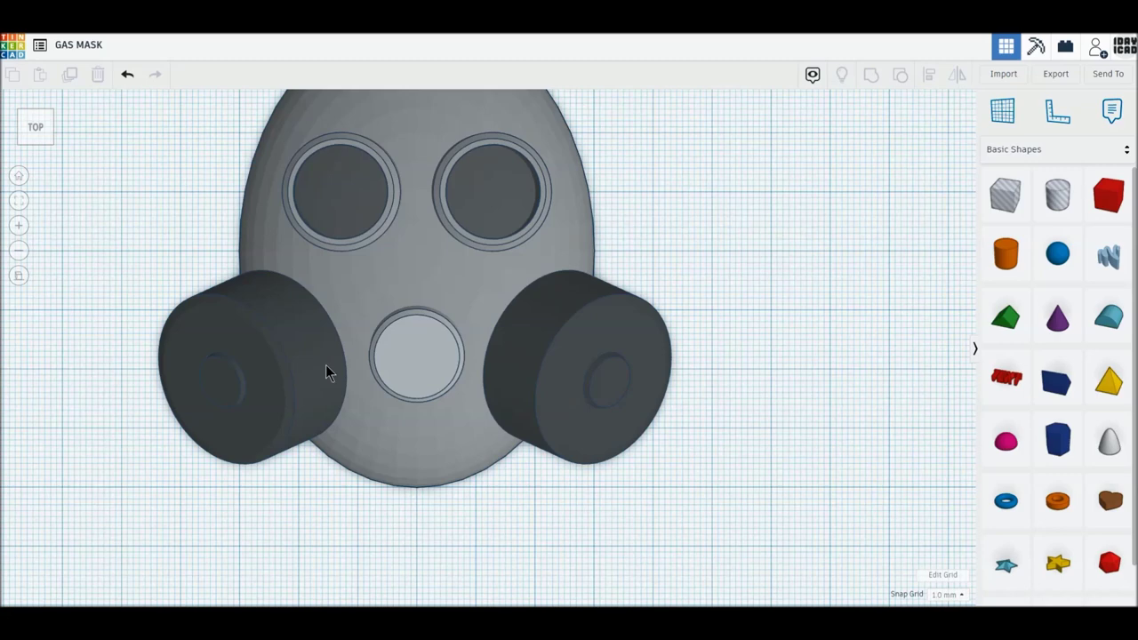
# - Ungroup the canisters, nudge the left one down a step, and regroup the pair
pyautogui.click(326, 364)
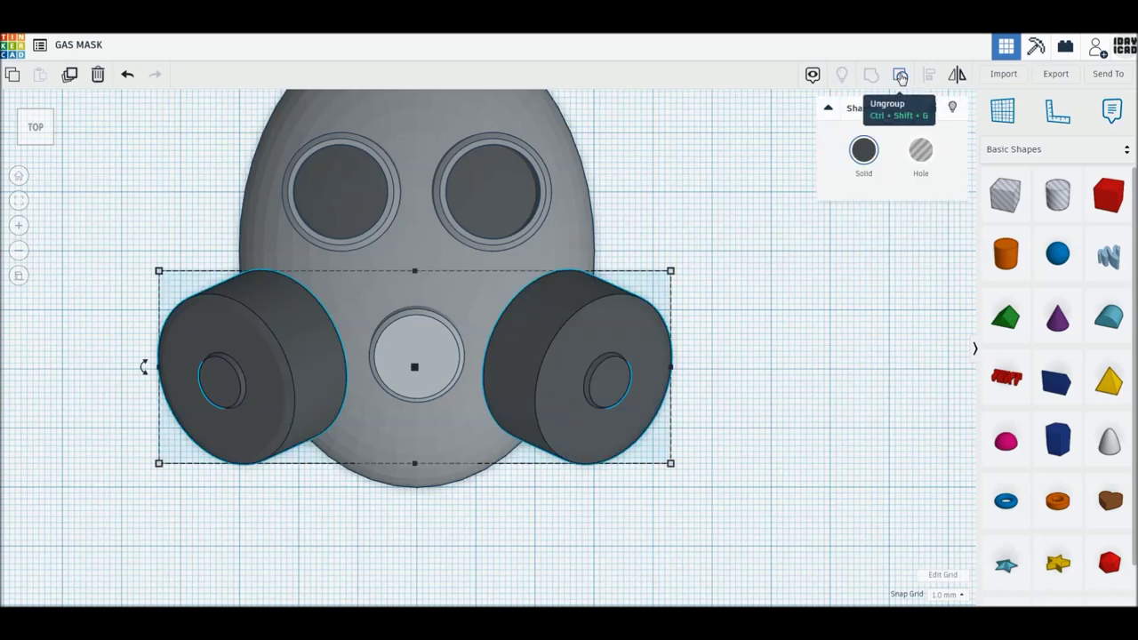
pyautogui.click(901, 78)
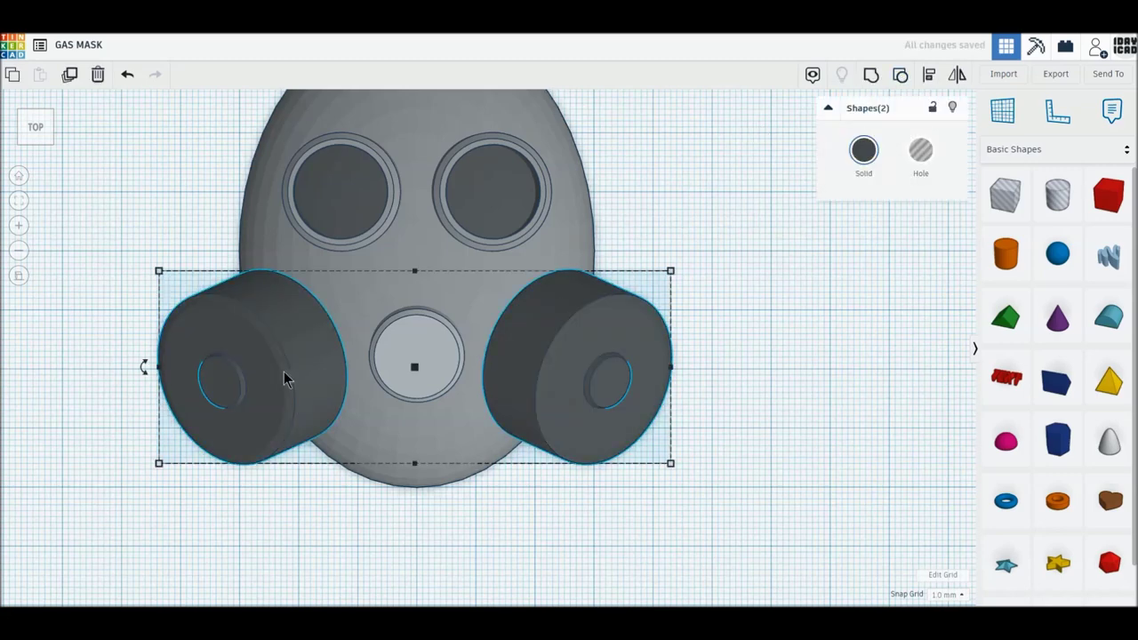
pyautogui.click(135, 361)
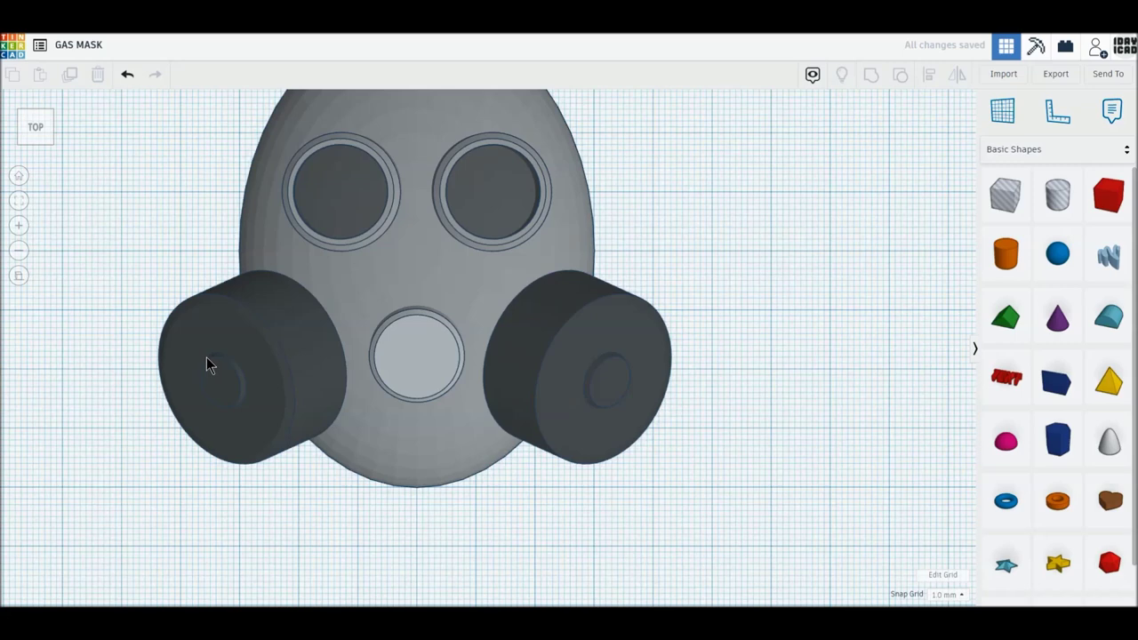
pyautogui.click(207, 364)
pyautogui.press('Down')
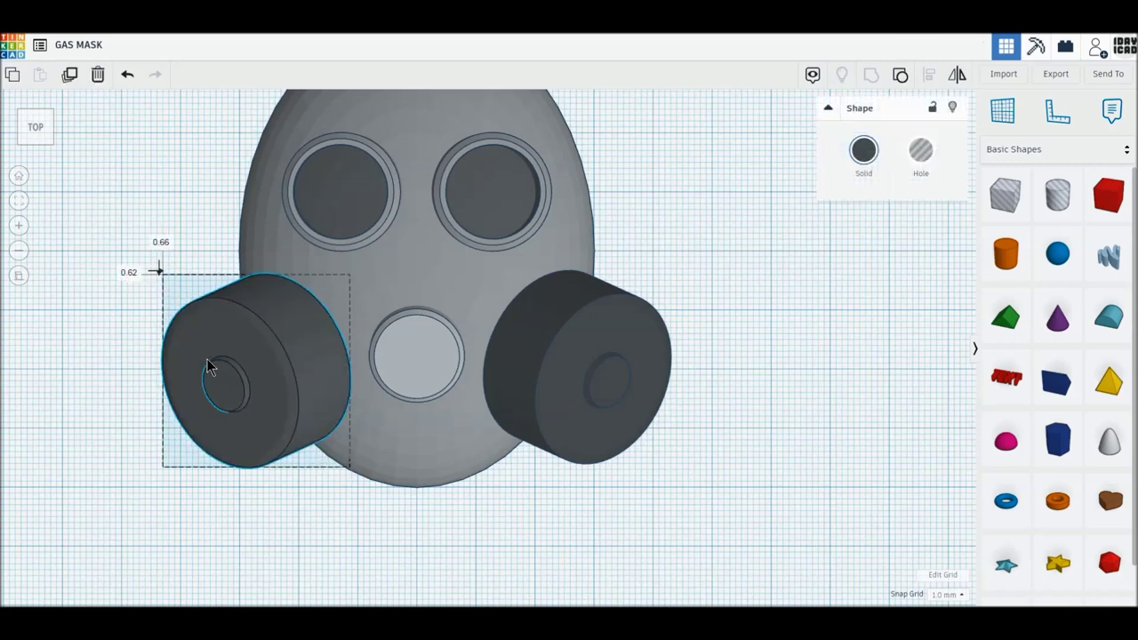
pyautogui.keyDown('shift'); pyautogui.click(562, 388); pyautogui.keyUp('shift')
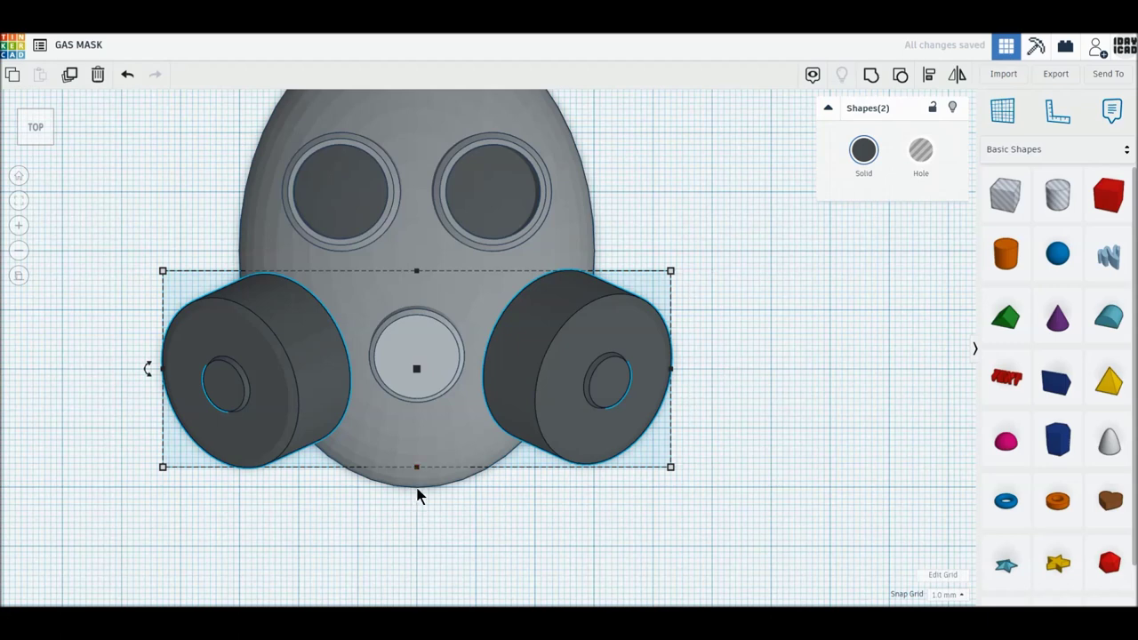
pyautogui.click(872, 76)
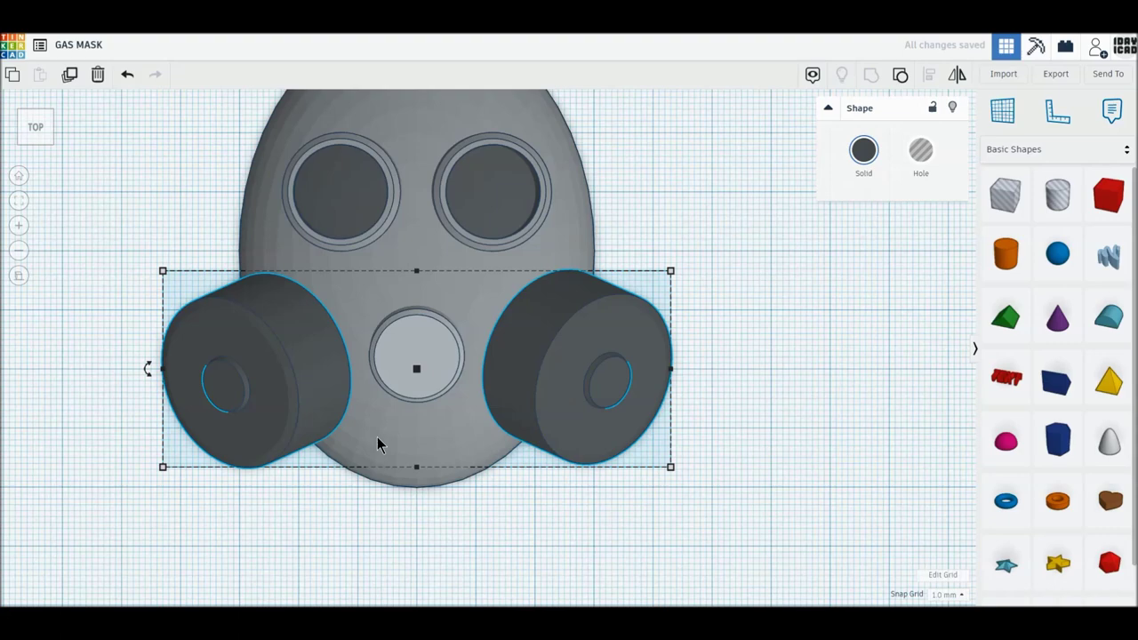
pyautogui.moveTo(379, 444); pyautogui.dragTo(694, 197, button='right')
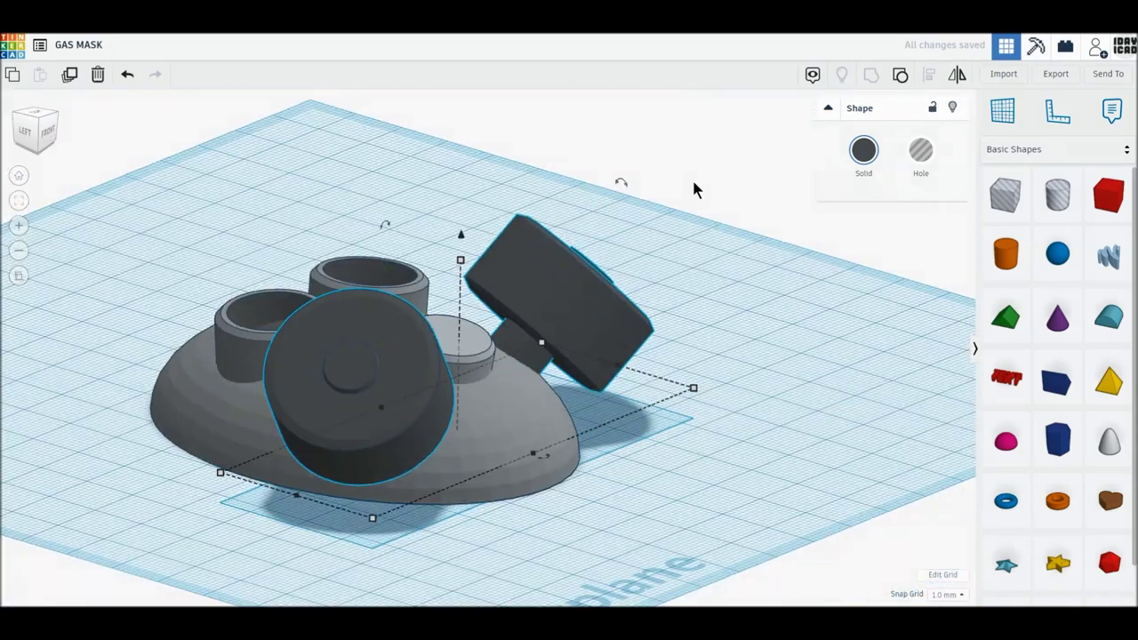
# - Select all eight mask parts, group them, then ungroup them again
pyautogui.moveTo(192, 174); pyautogui.dragTo(622, 538)
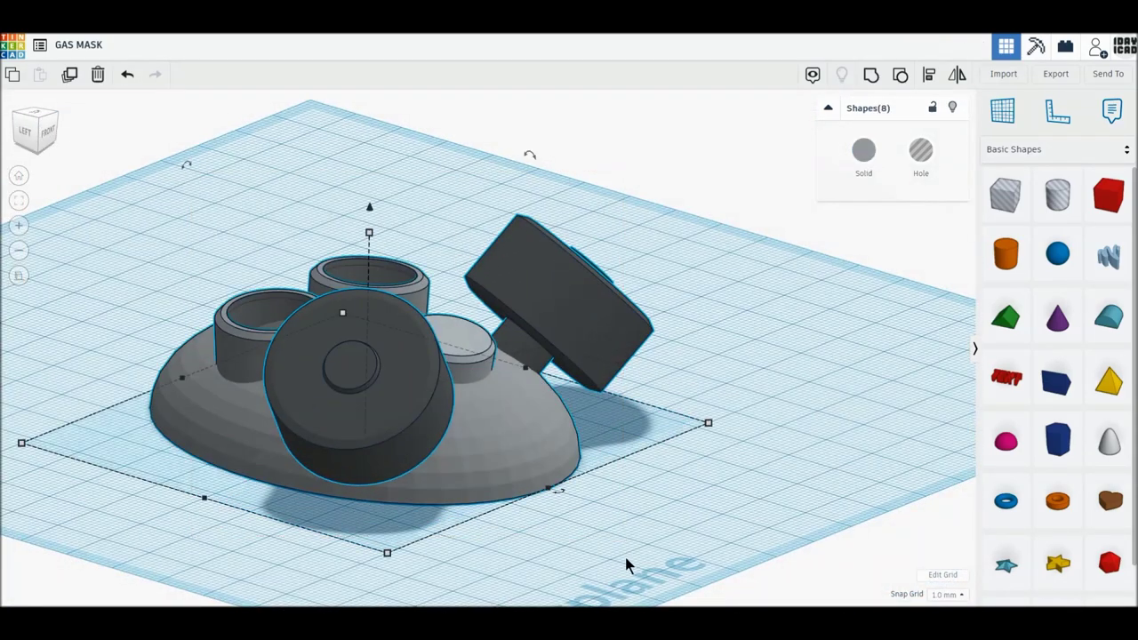
pyautogui.moveTo(484, 461); pyautogui.dragTo(451, 220, button='right')
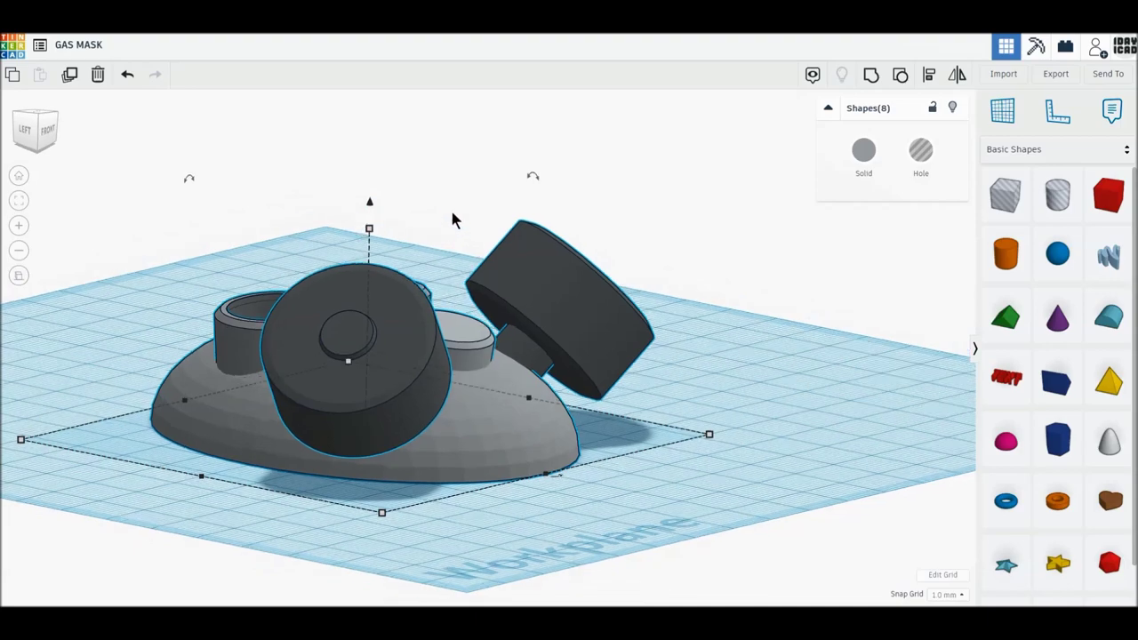
pyautogui.click(36, 149)
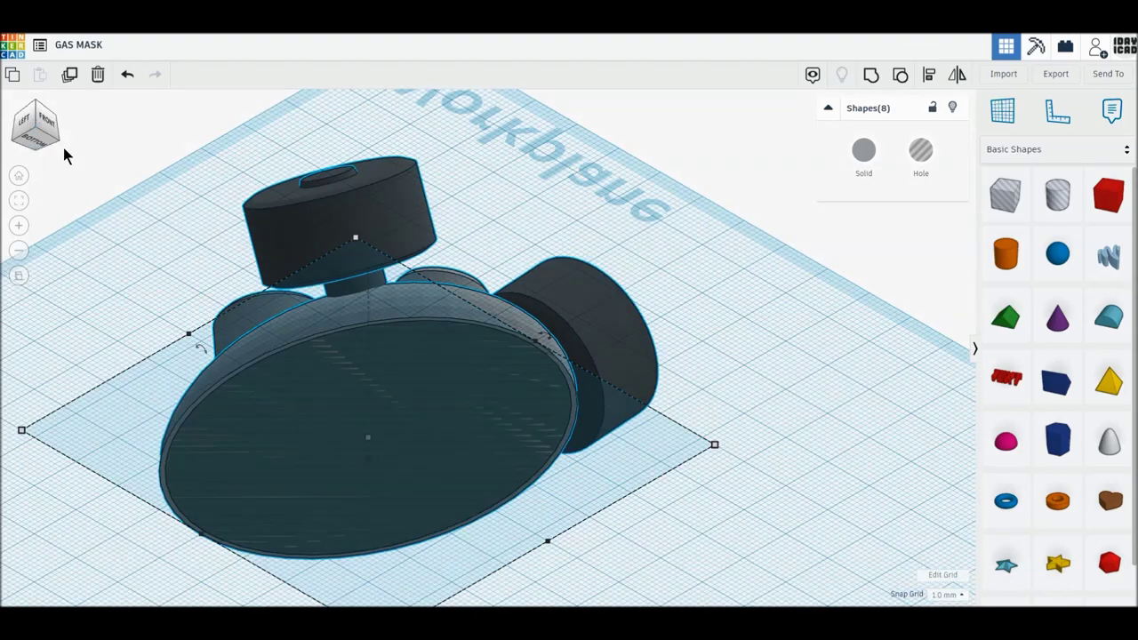
pyautogui.click(870, 76)
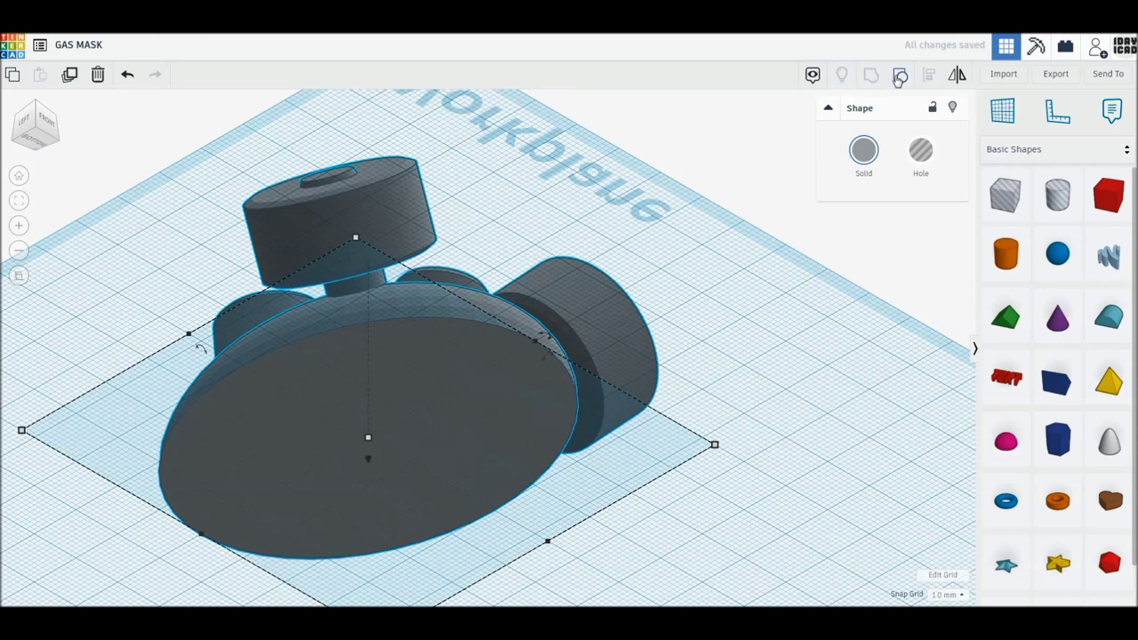
pyautogui.click(898, 79)
pyautogui.click(764, 166)
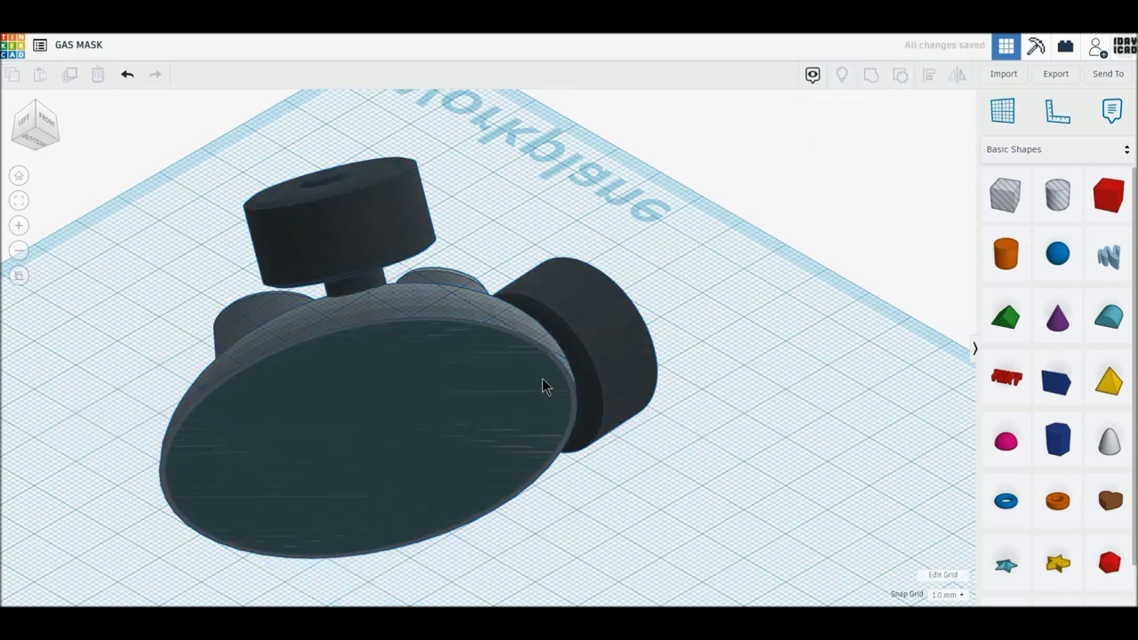
# - Thicken the disc hole to 20 mm, group and ungroup all parts, and view from the top
pyautogui.click(545, 387)
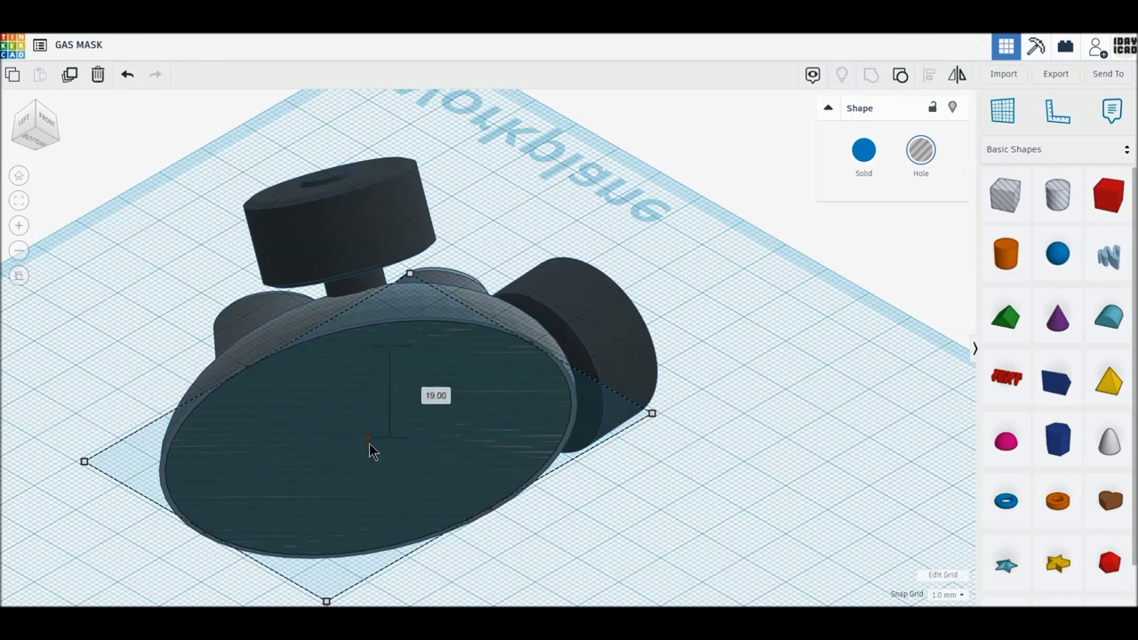
pyautogui.moveTo(370, 444); pyautogui.dragTo(369, 444)
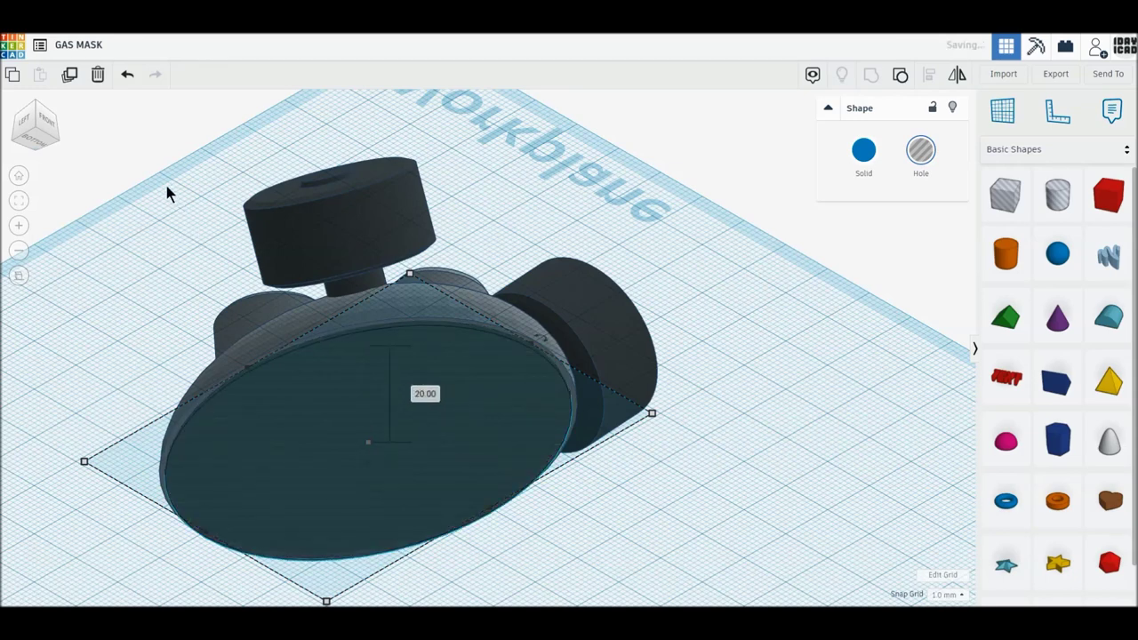
pyautogui.moveTo(157, 173); pyautogui.dragTo(666, 500)
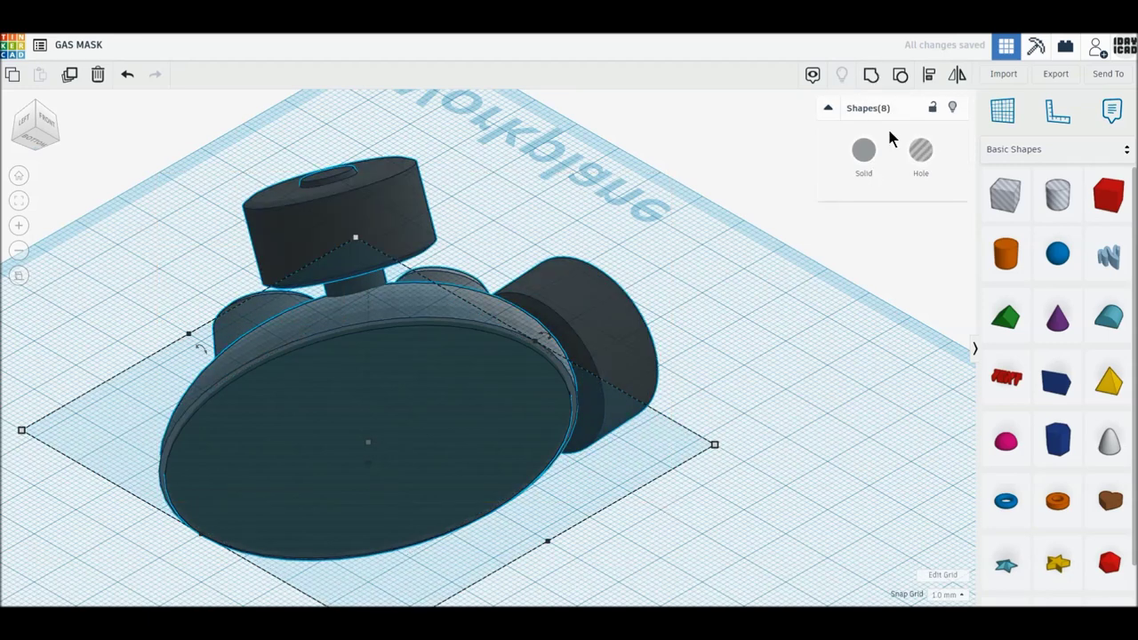
pyautogui.click(871, 76)
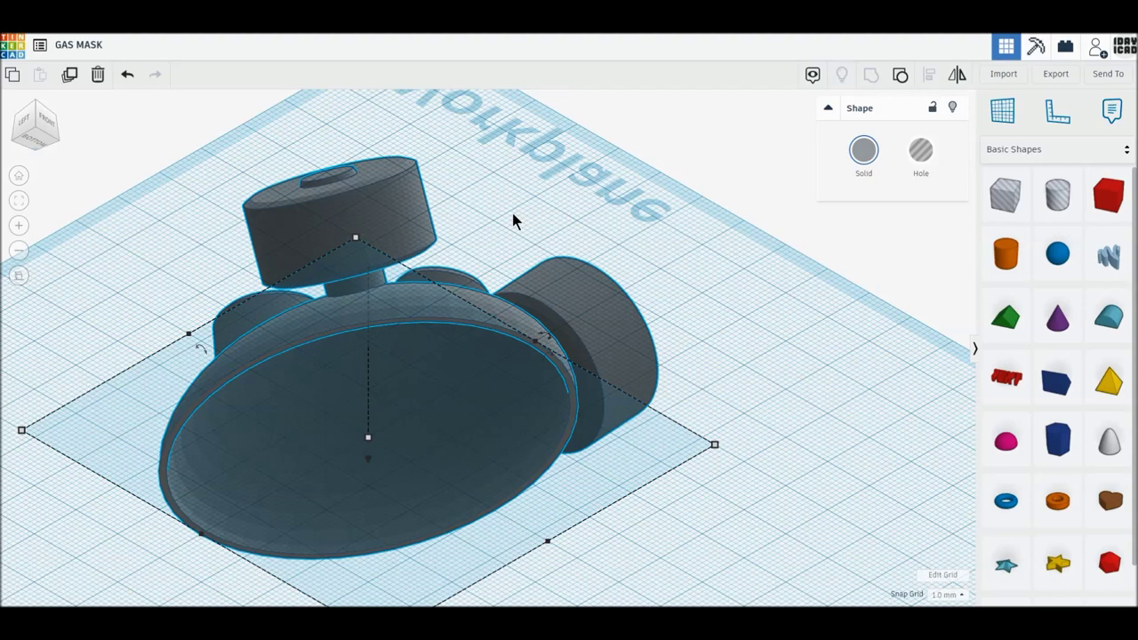
pyautogui.click(900, 75)
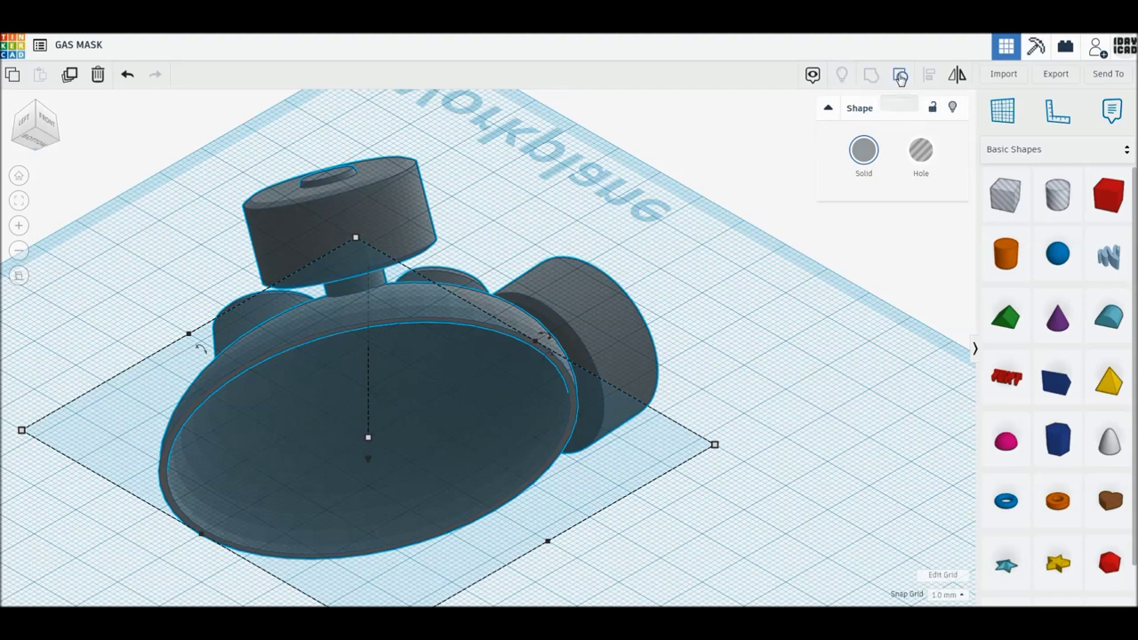
pyautogui.click(46, 117)
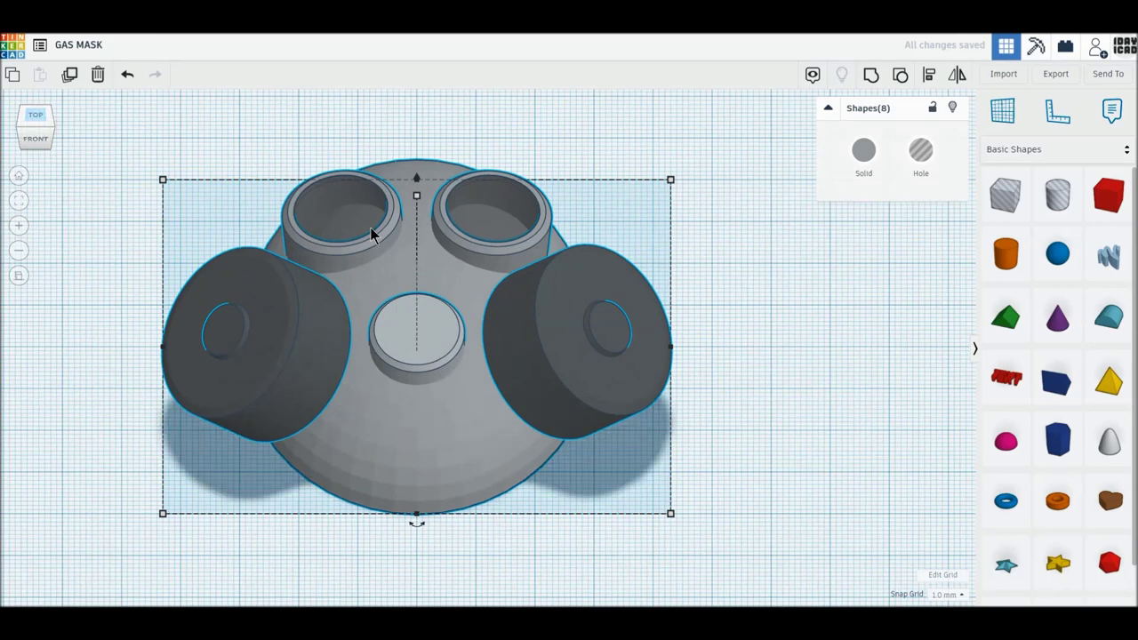
# - Lift both eye discs above the mask and check it from underneath
pyautogui.click(805, 289)
pyautogui.click(503, 226)
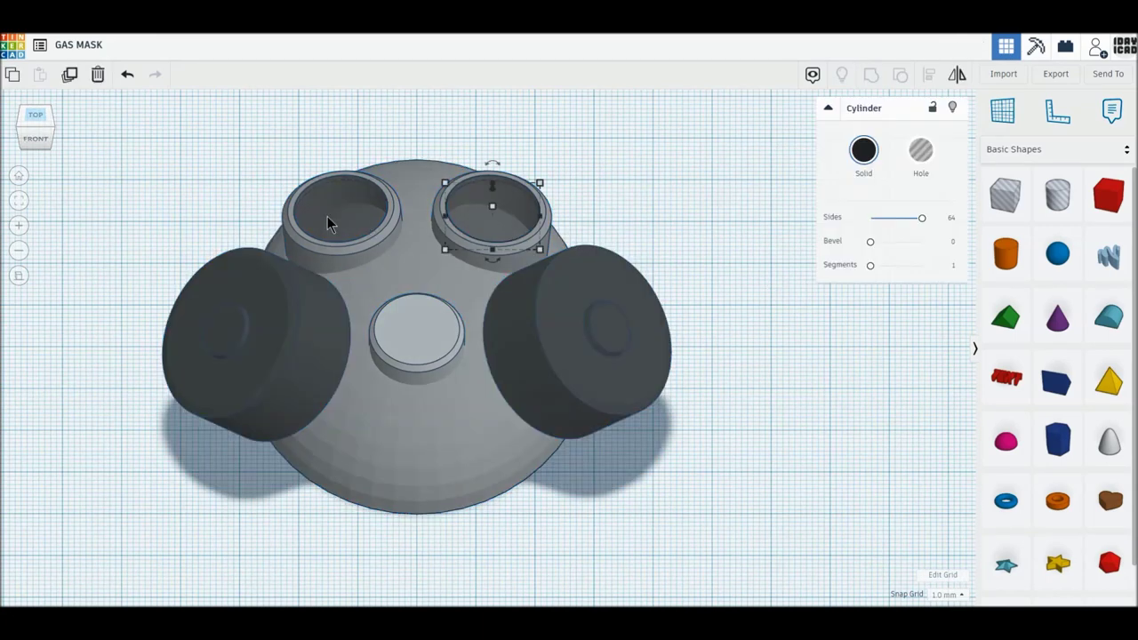
pyautogui.keyDown('shift'); pyautogui.click(348, 233); pyautogui.keyUp('shift')
pyautogui.moveTo(417, 190); pyautogui.dragTo(416, 105)
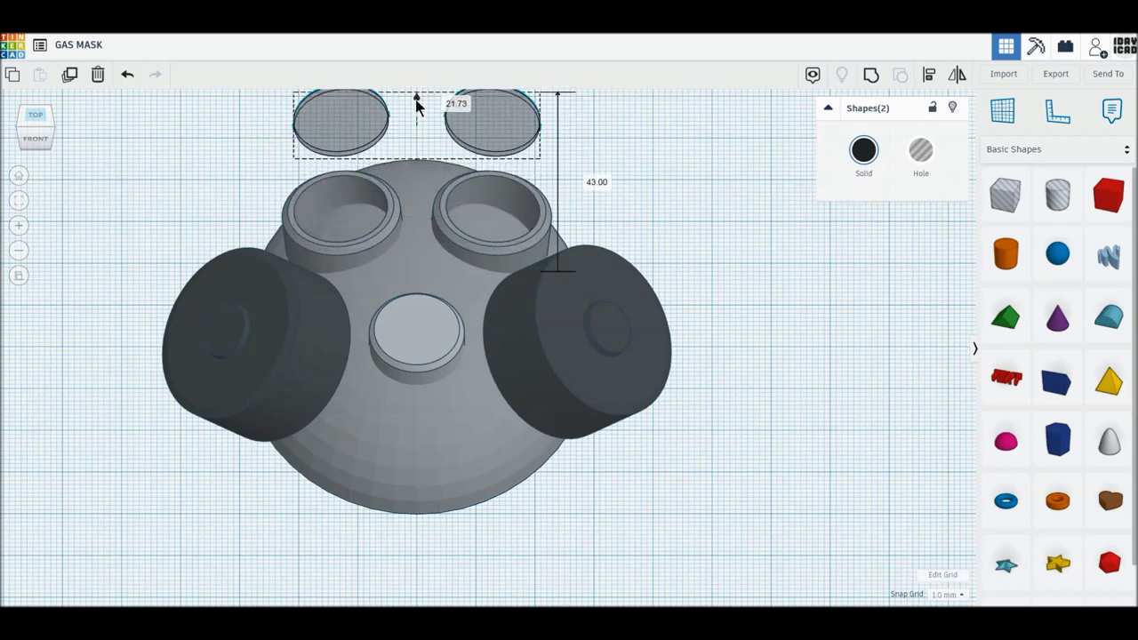
pyautogui.click(660, 211)
pyautogui.click(34, 147)
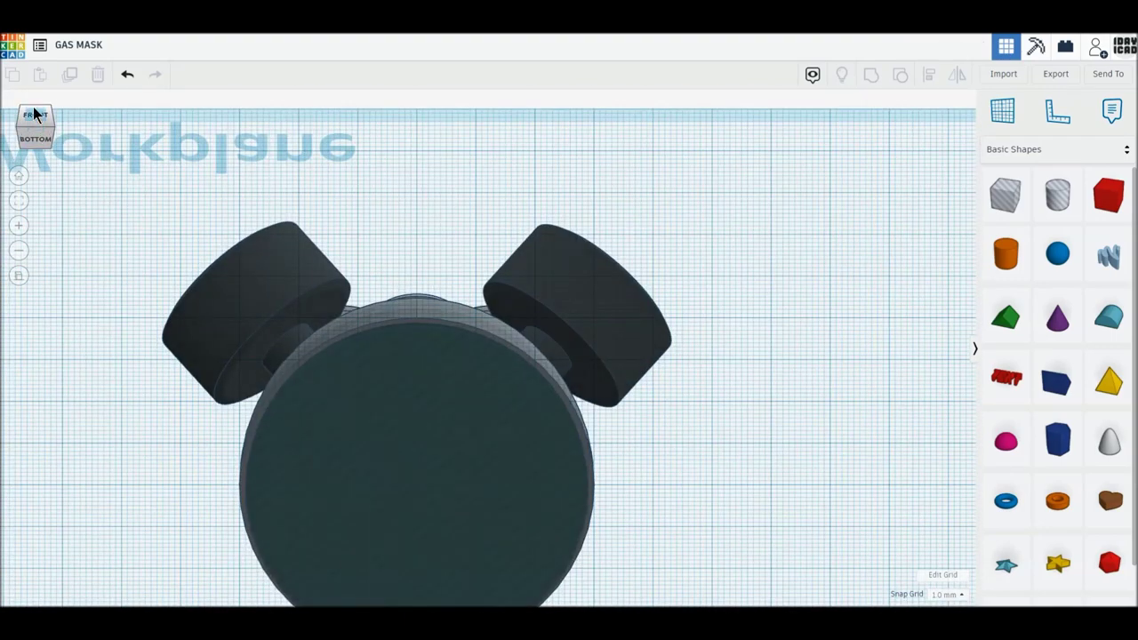
pyautogui.click(34, 110)
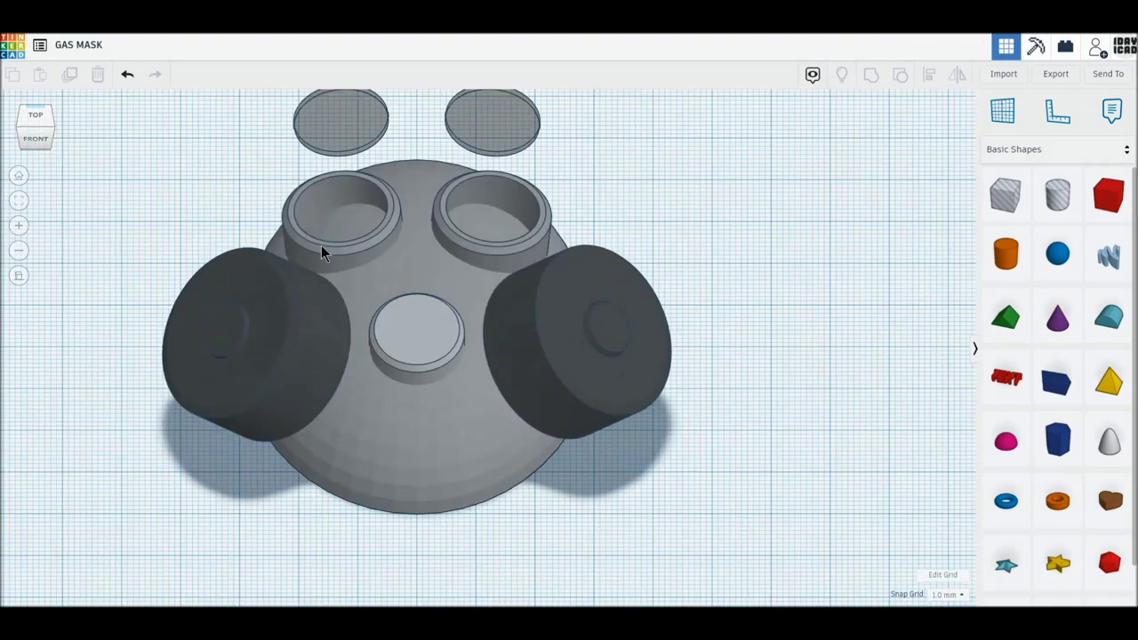
# - Ungroup the two eye rings and colour their cylinders grey
pyautogui.click(321, 246)
pyautogui.keyDown('shift'); pyautogui.click(476, 255); pyautogui.keyUp('shift')
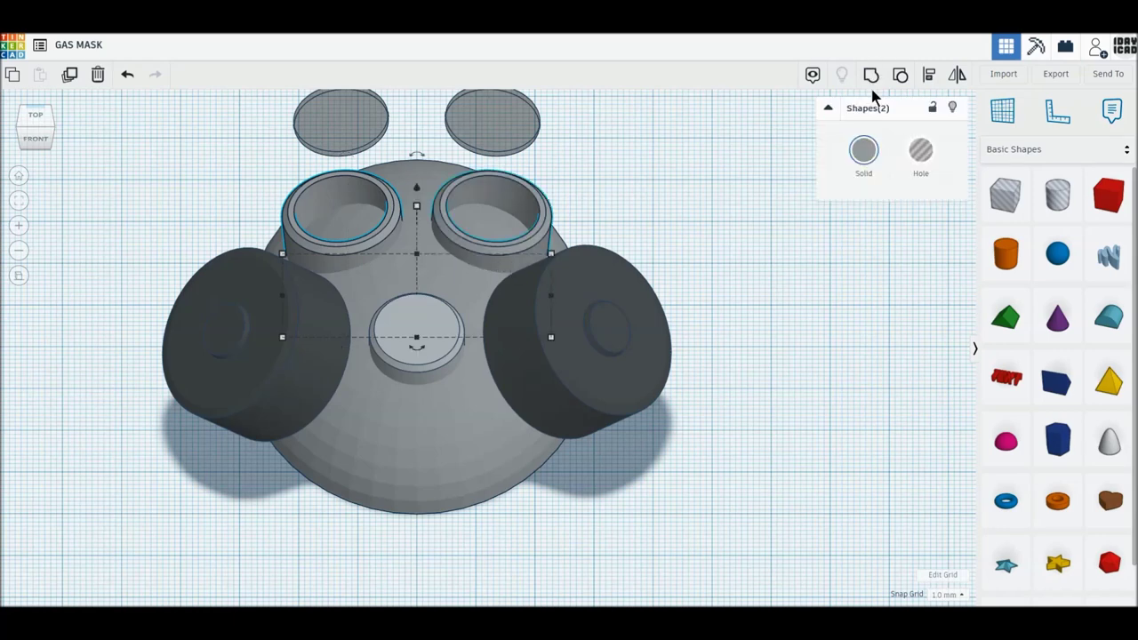
pyautogui.click(900, 79)
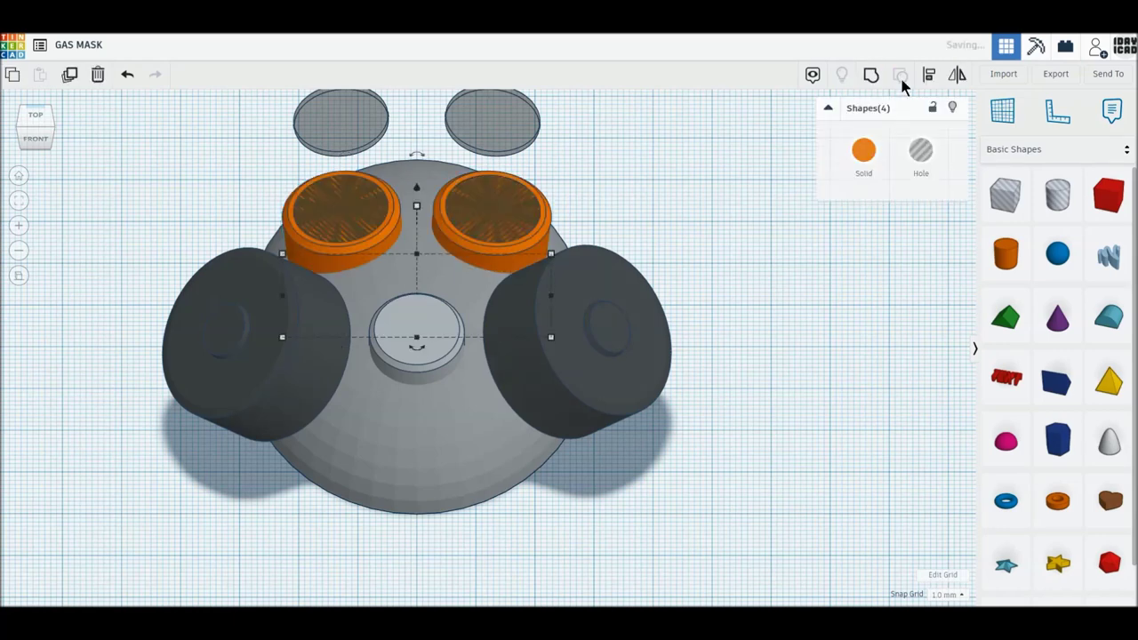
pyautogui.click(536, 252)
pyautogui.keyDown('shift'); pyautogui.click(448, 259); pyautogui.keyUp('shift')
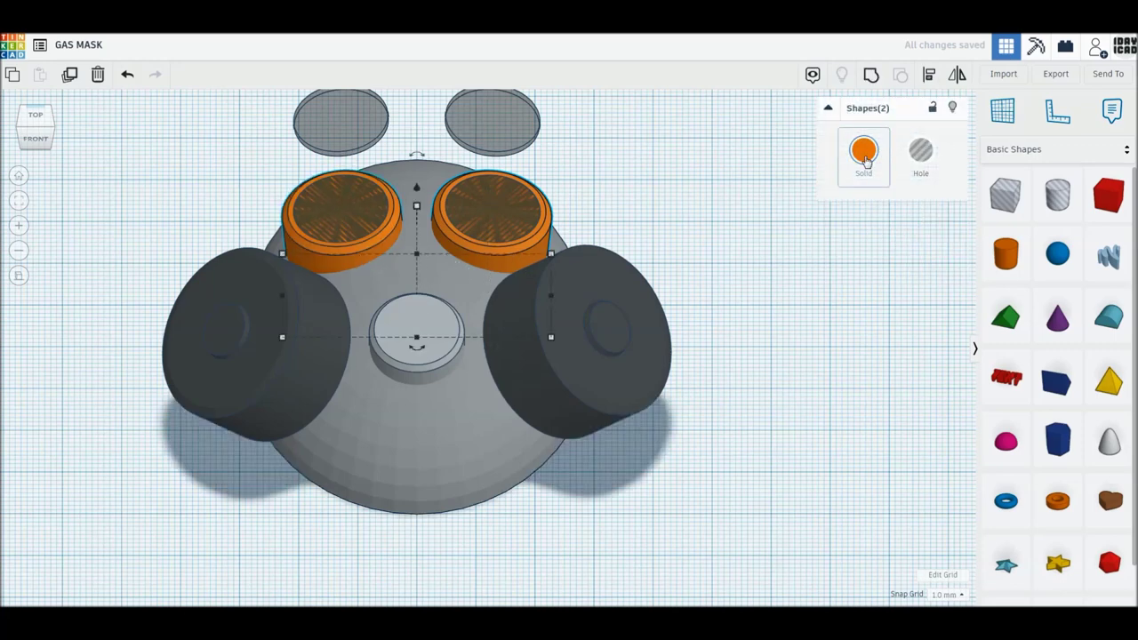
pyautogui.click(864, 150)
pyautogui.click(1086, 237)
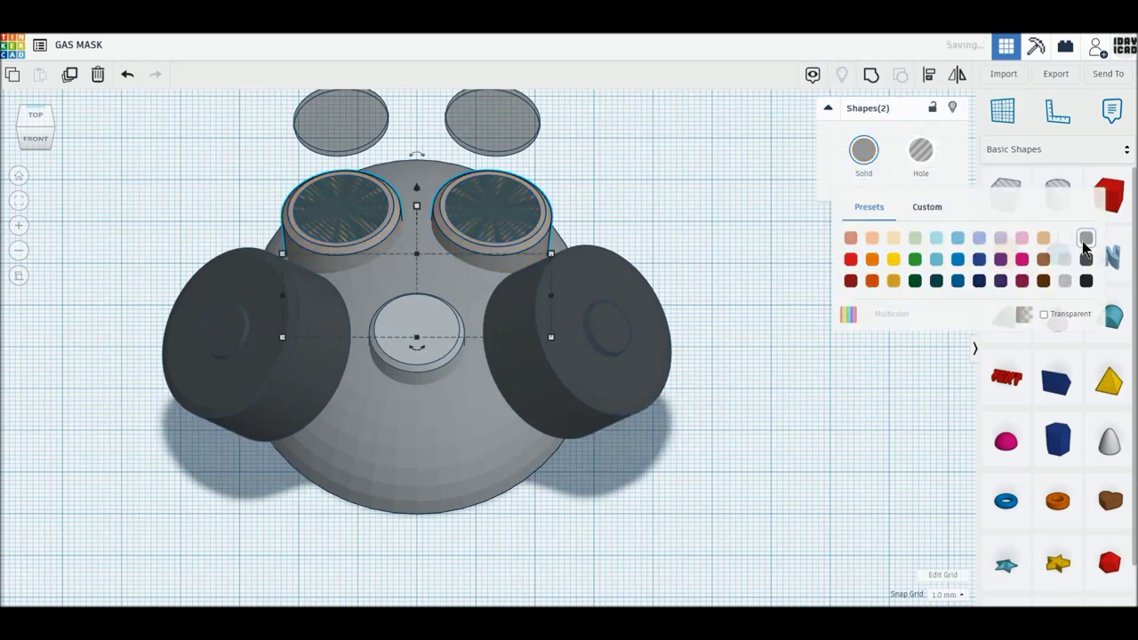
# - Group all eight mask parts with Multicolor so each keeps its own colour
pyautogui.moveTo(157, 209); pyautogui.dragTo(769, 472)
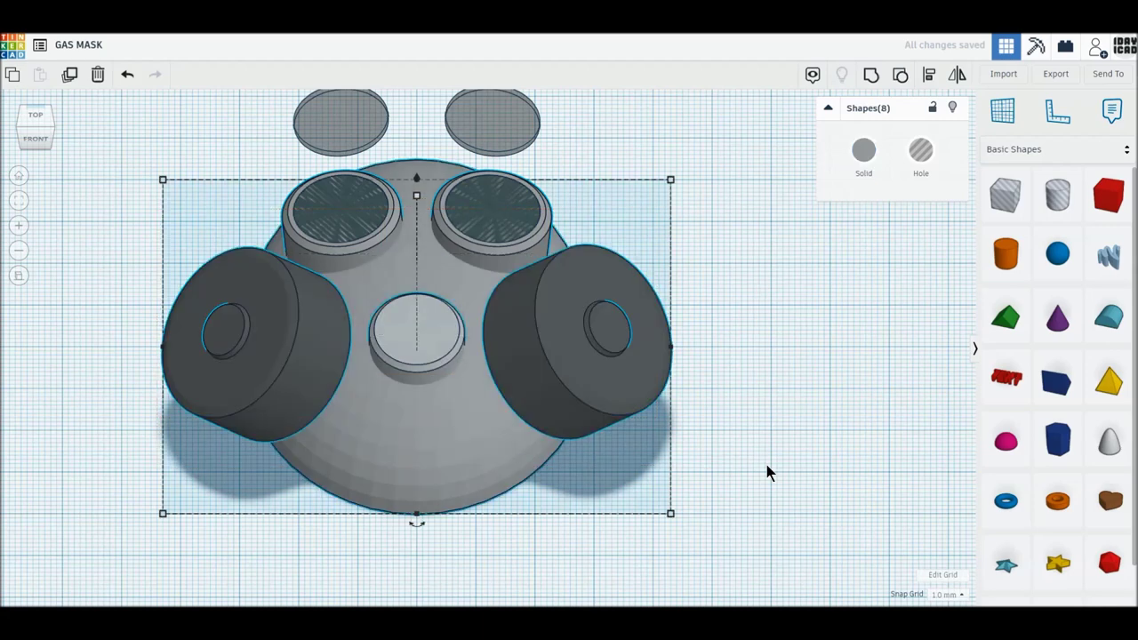
pyautogui.click(872, 80)
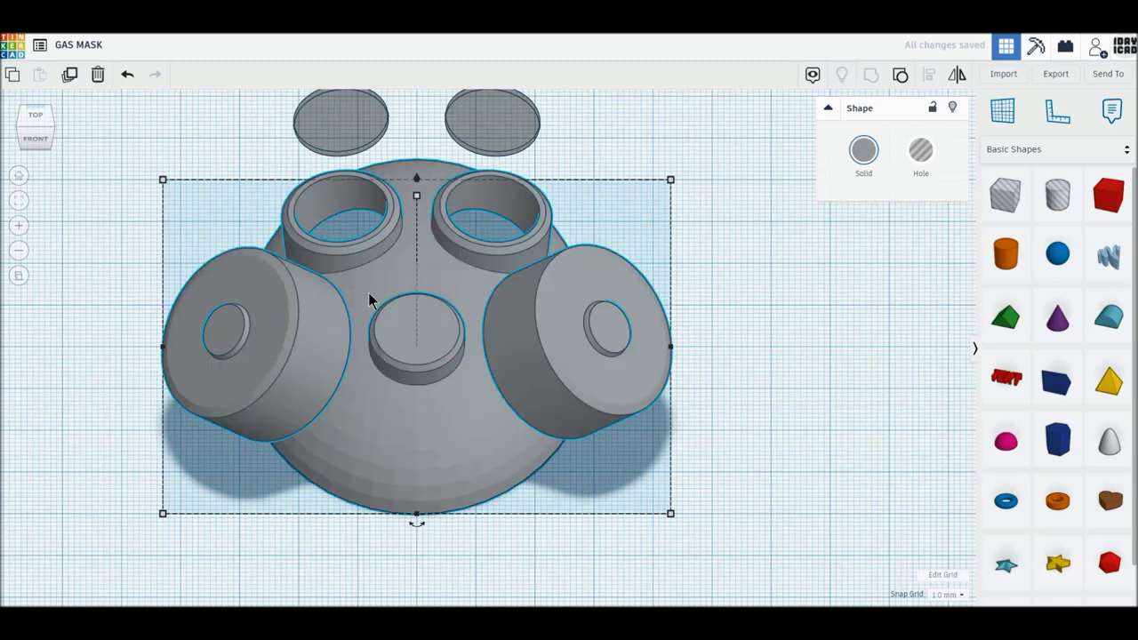
pyautogui.click(855, 153)
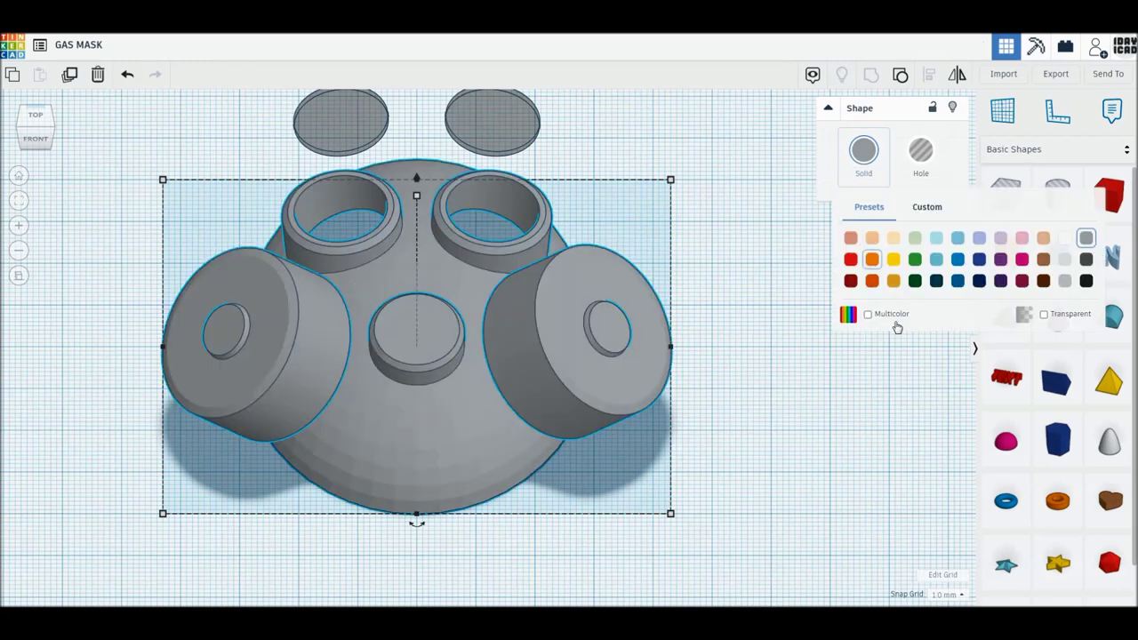
pyautogui.click(866, 315)
pyautogui.click(755, 305)
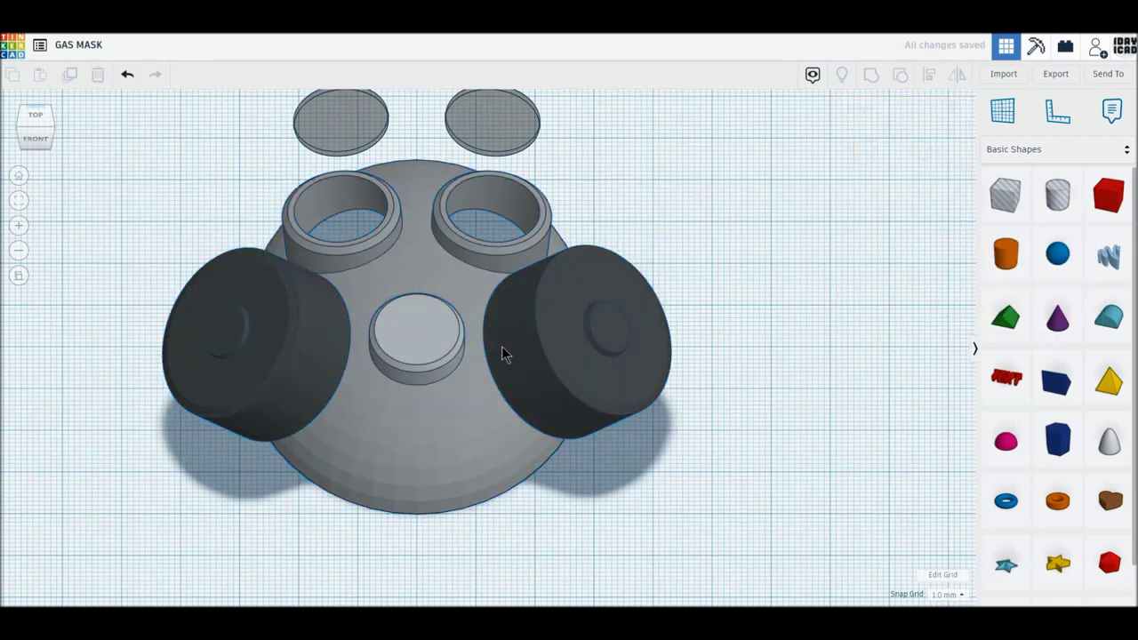
# - Lower the two floating discs back down into the eye rings
pyautogui.click(36, 153)
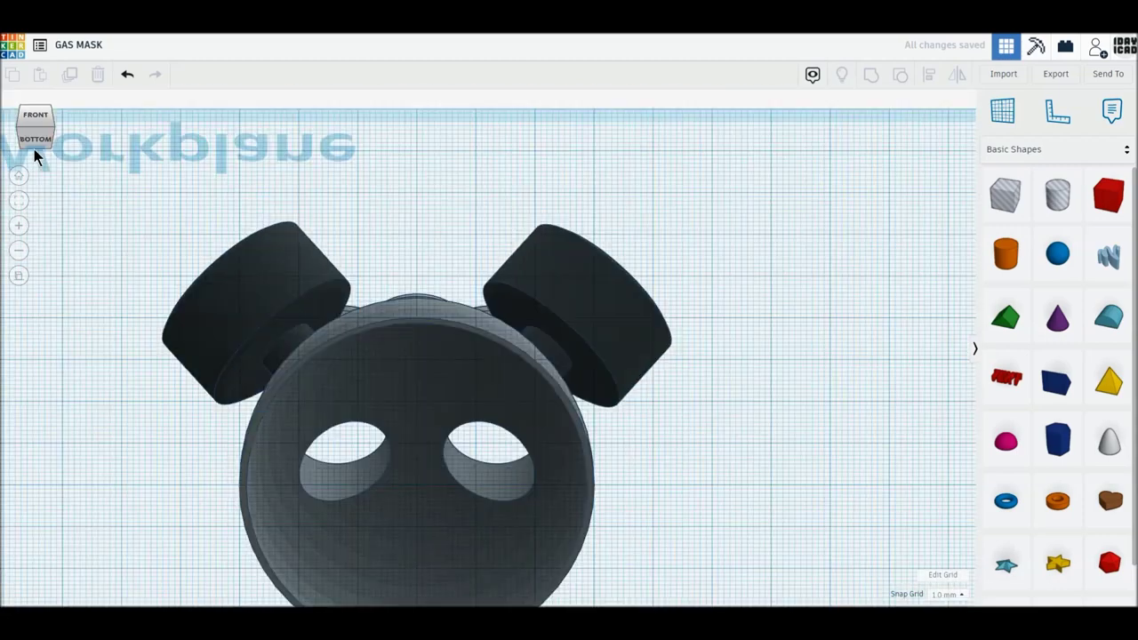
pyautogui.click(35, 111)
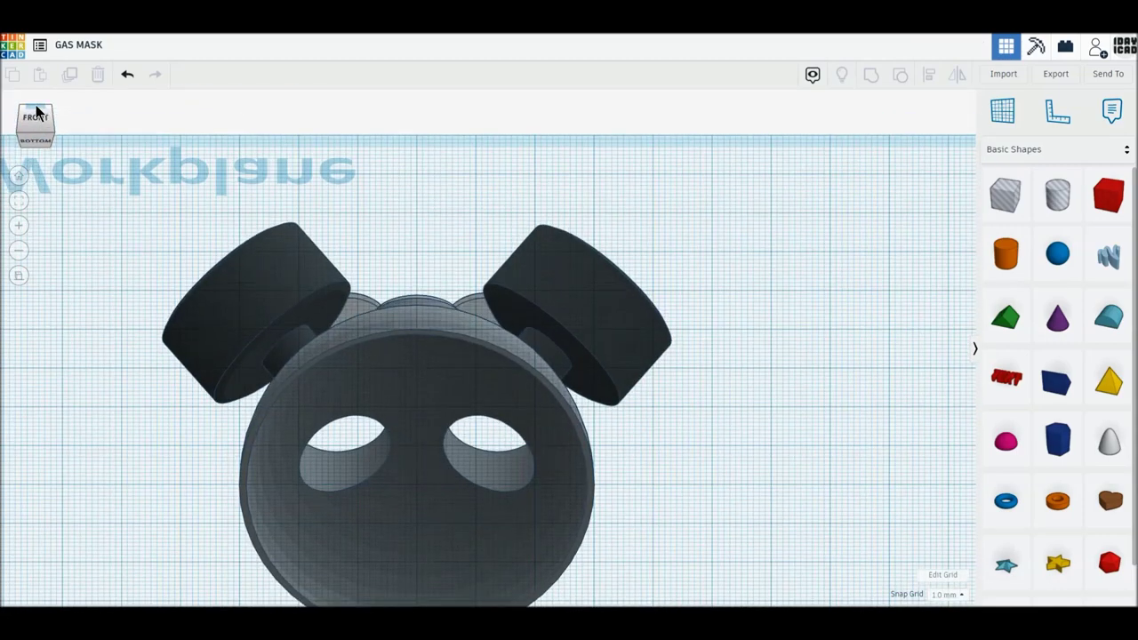
pyautogui.moveTo(237, 100); pyautogui.dragTo(561, 140)
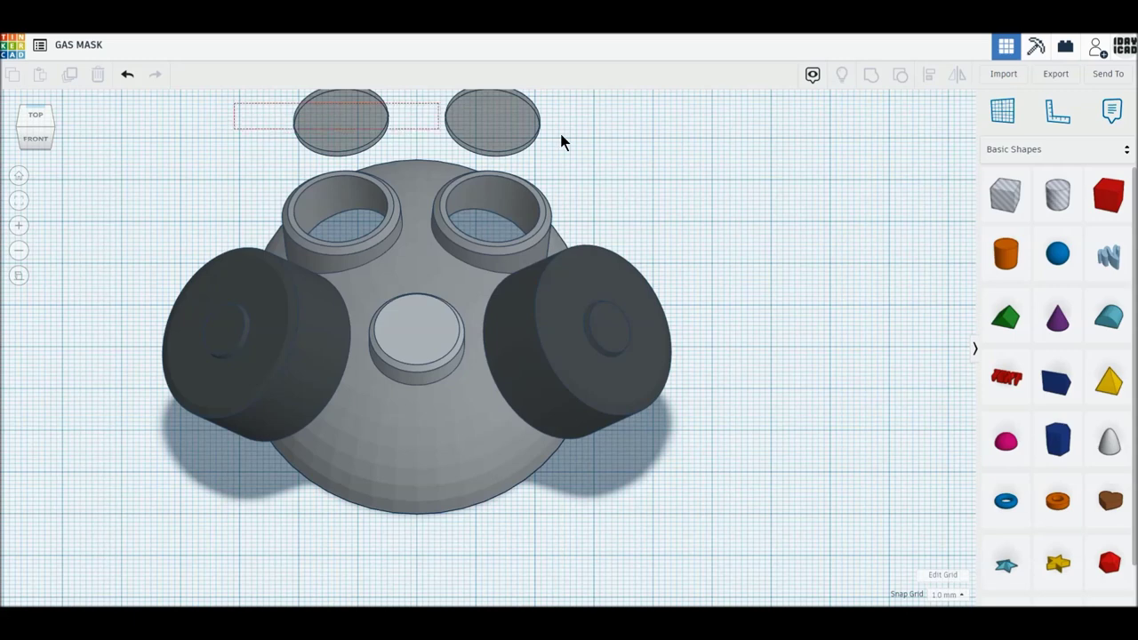
pyautogui.moveTo(432, 145); pyautogui.dragTo(432, 184, button='middle')
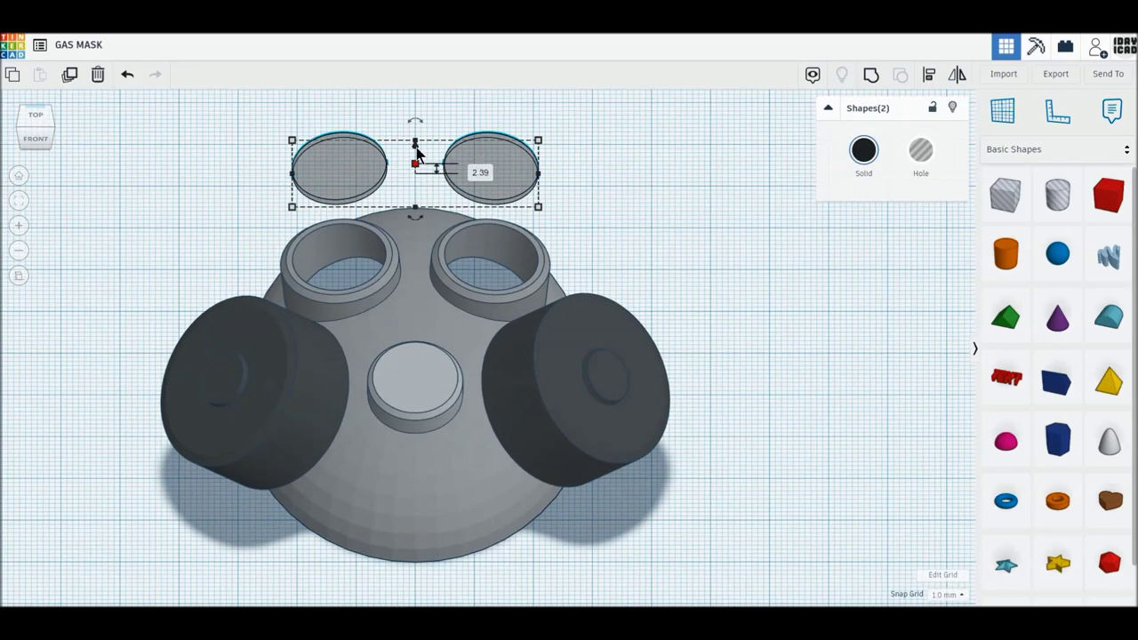
pyautogui.moveTo(415, 151); pyautogui.dragTo(414, 245)
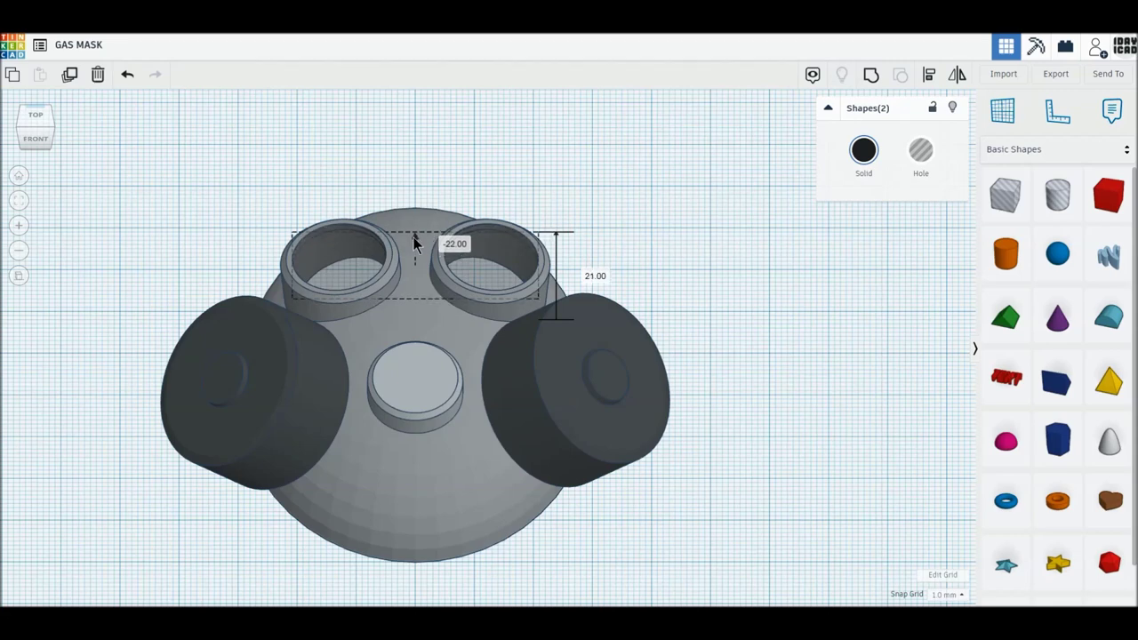
pyautogui.click(356, 180)
# - Rotate the whole mask 90° in left view to stand upright, then drop it to the workplane
pyautogui.moveTo(178, 160); pyautogui.dragTo(642, 456)
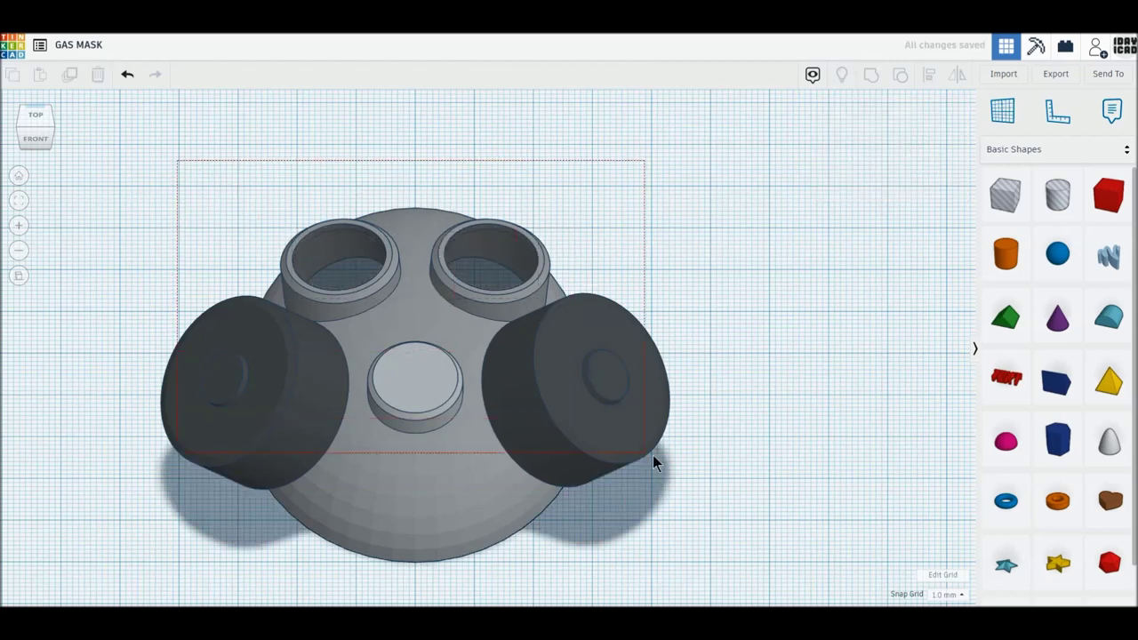
pyautogui.click(21, 119)
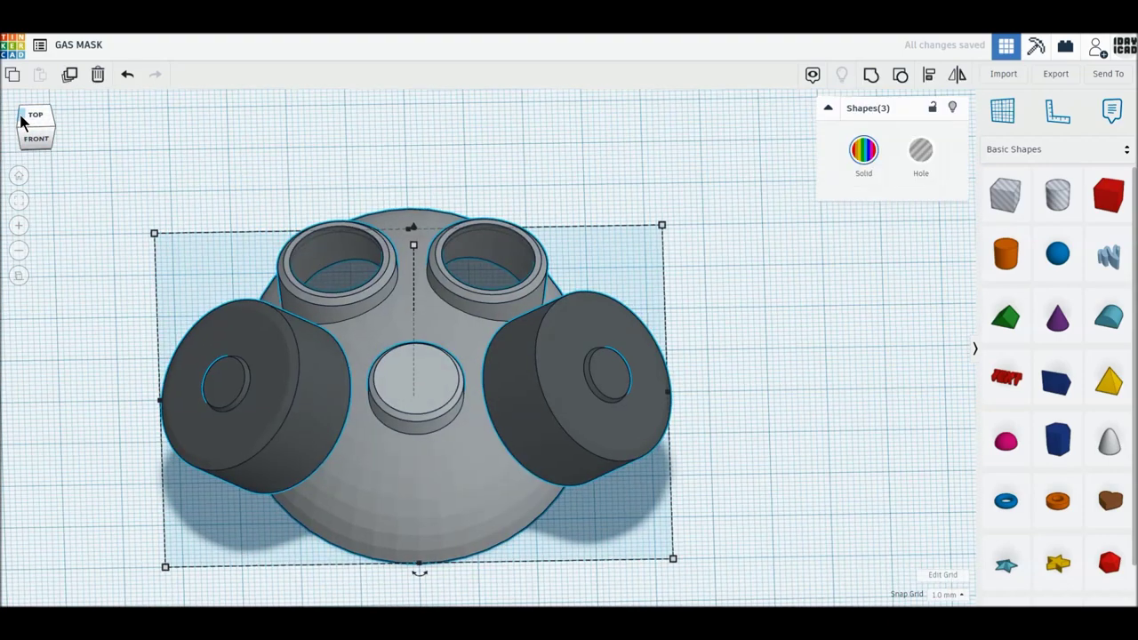
pyautogui.moveTo(448, 170); pyautogui.dragTo(536, 234)
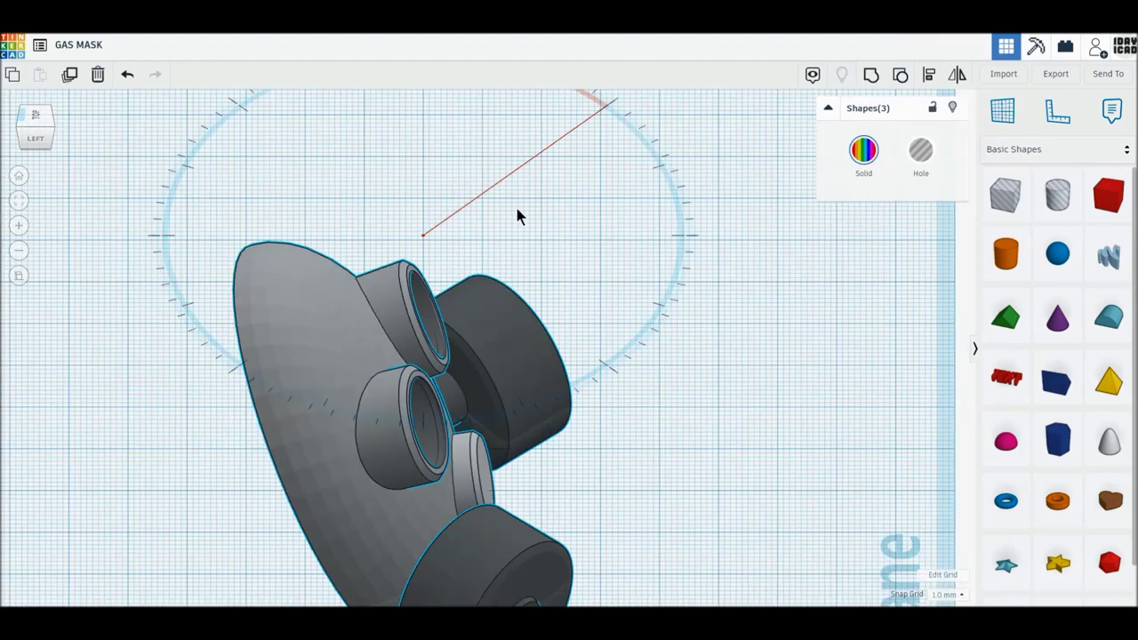
pyautogui.scroll(-2, 514, 318)
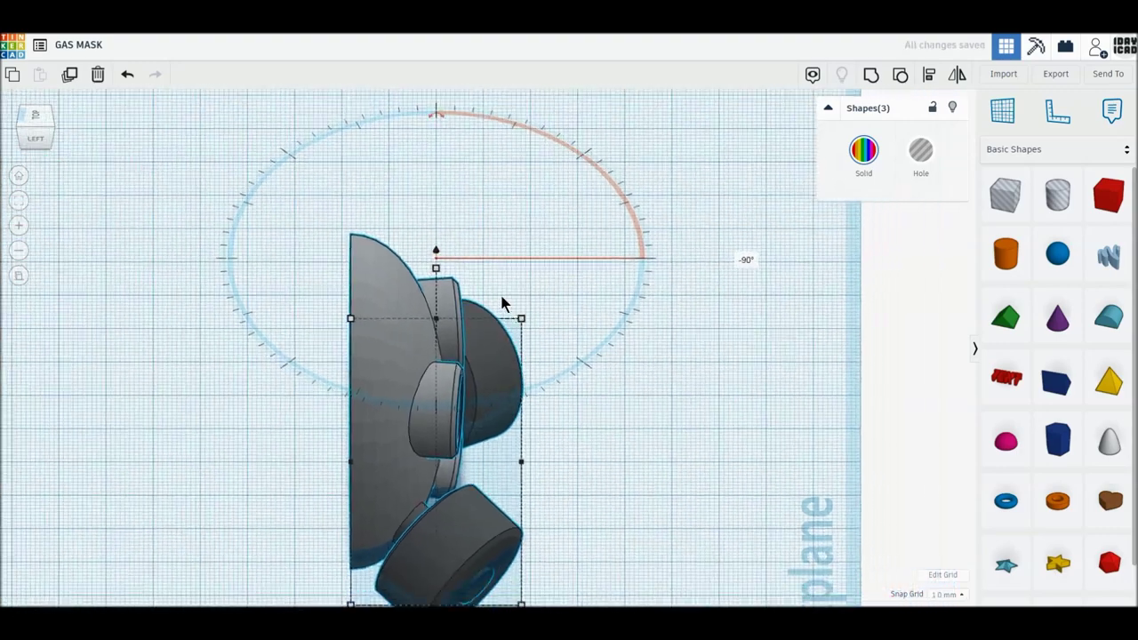
pyautogui.moveTo(436, 256); pyautogui.dragTo(443, 165)
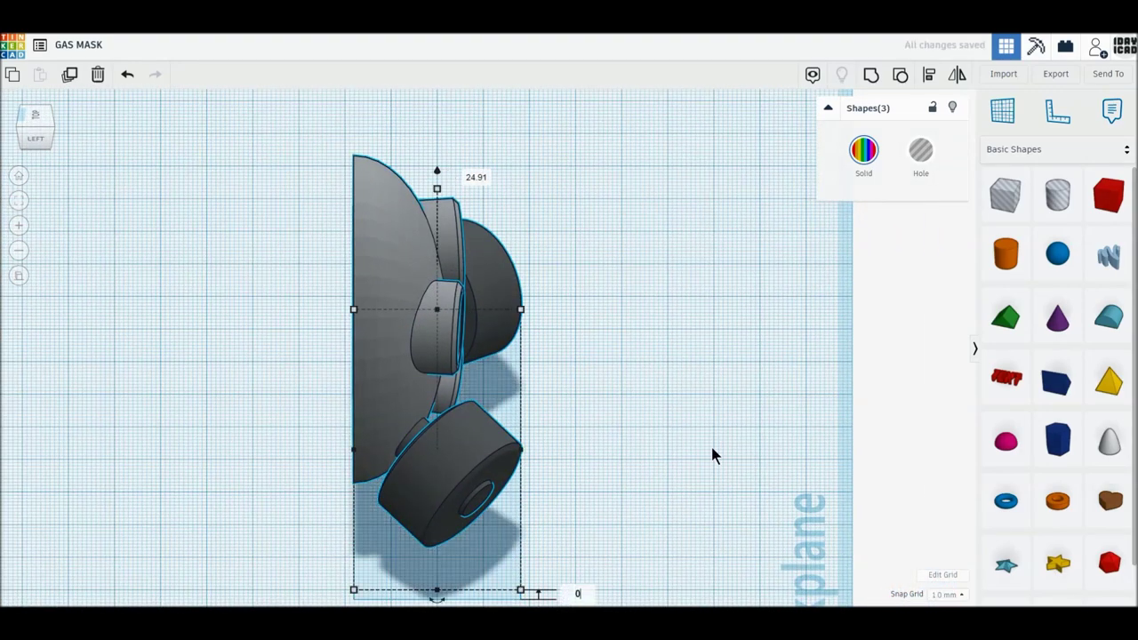
pyautogui.press('d')
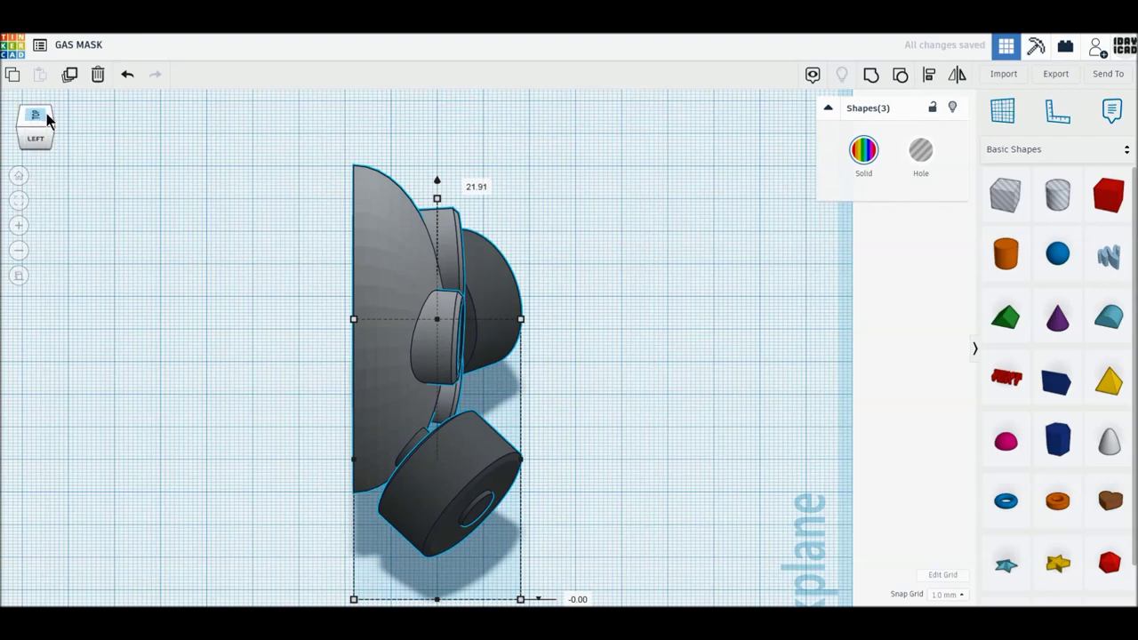
pyautogui.click(49, 113)
pyautogui.click(798, 396)
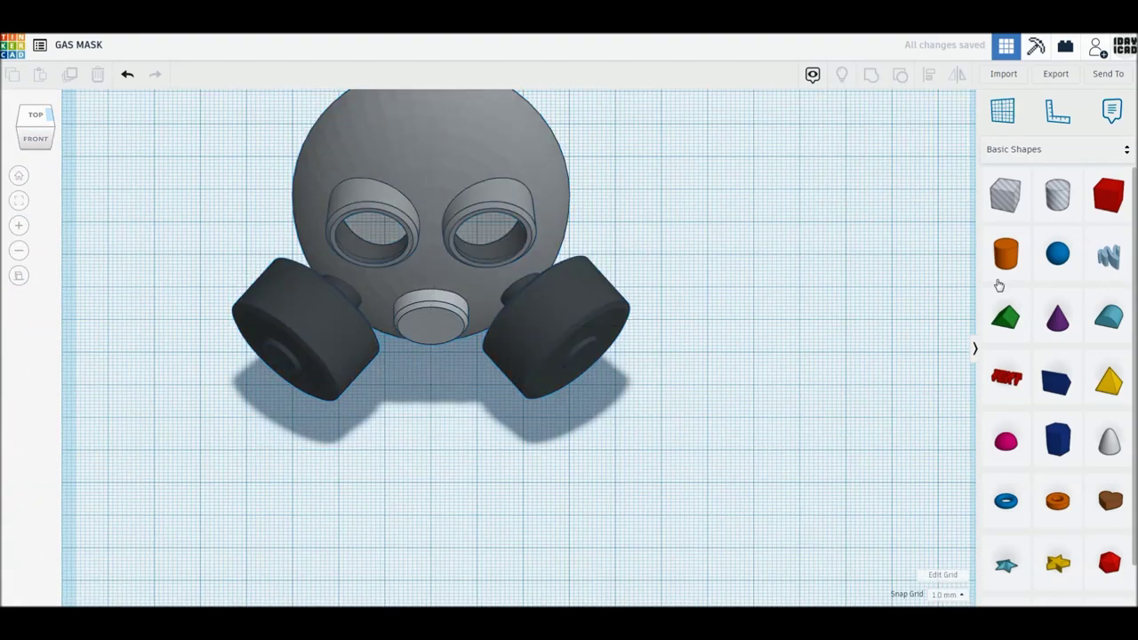
# - Add an orange cylinder with 64 sides and a box hole, and duplicate the cylinder
pyautogui.moveTo(999, 284); pyautogui.dragTo(799, 356)
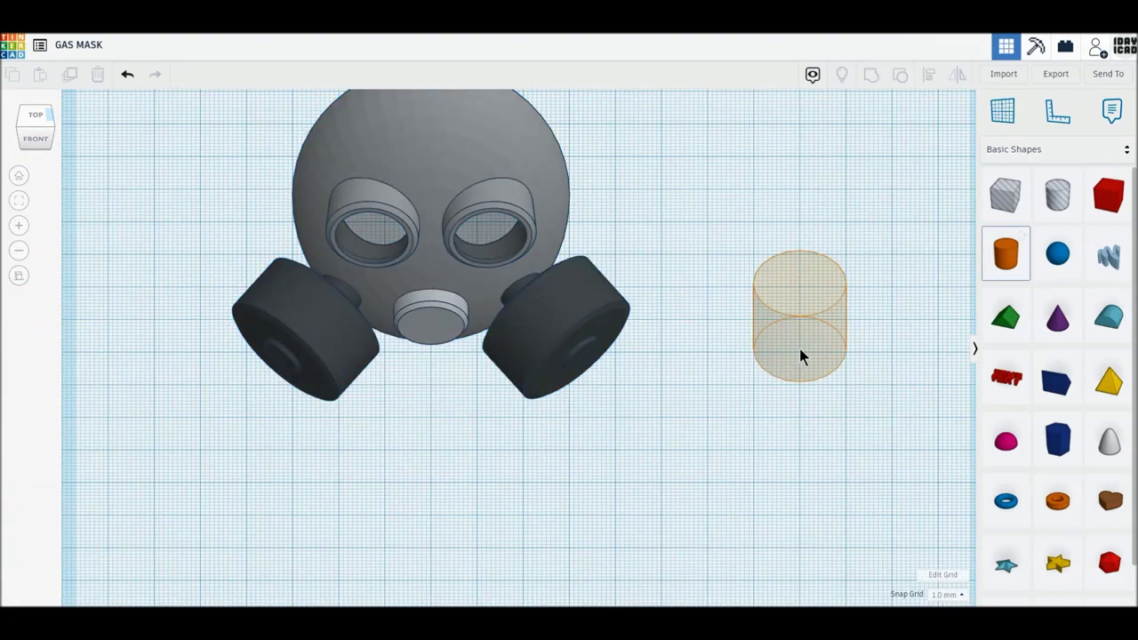
pyautogui.click(799, 353)
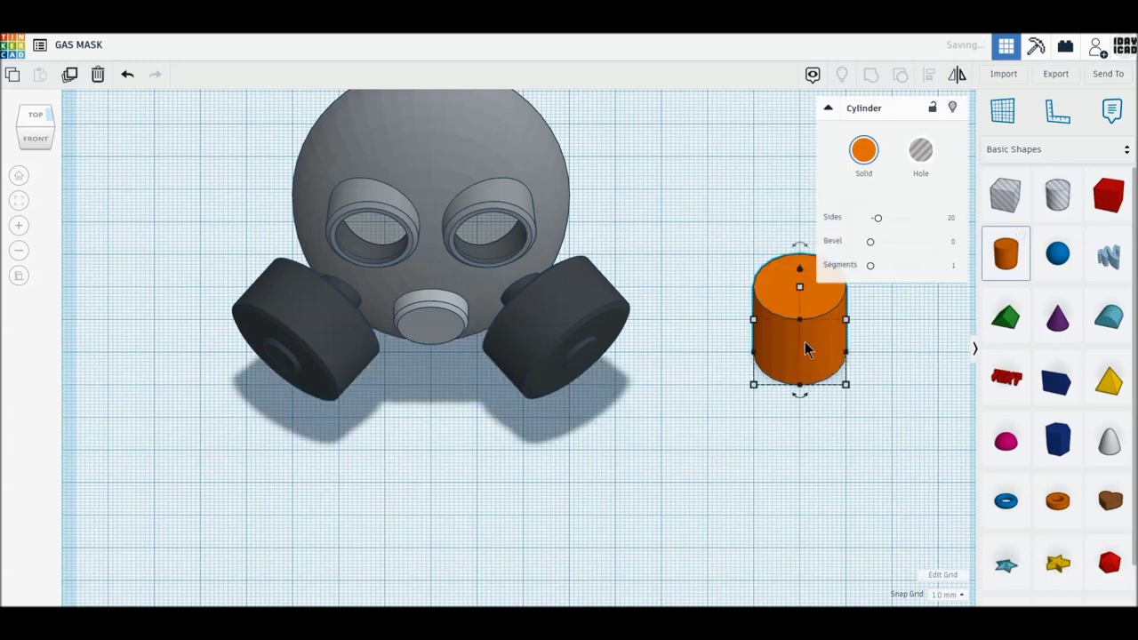
pyautogui.moveTo(901, 221); pyautogui.dragTo(921, 218)
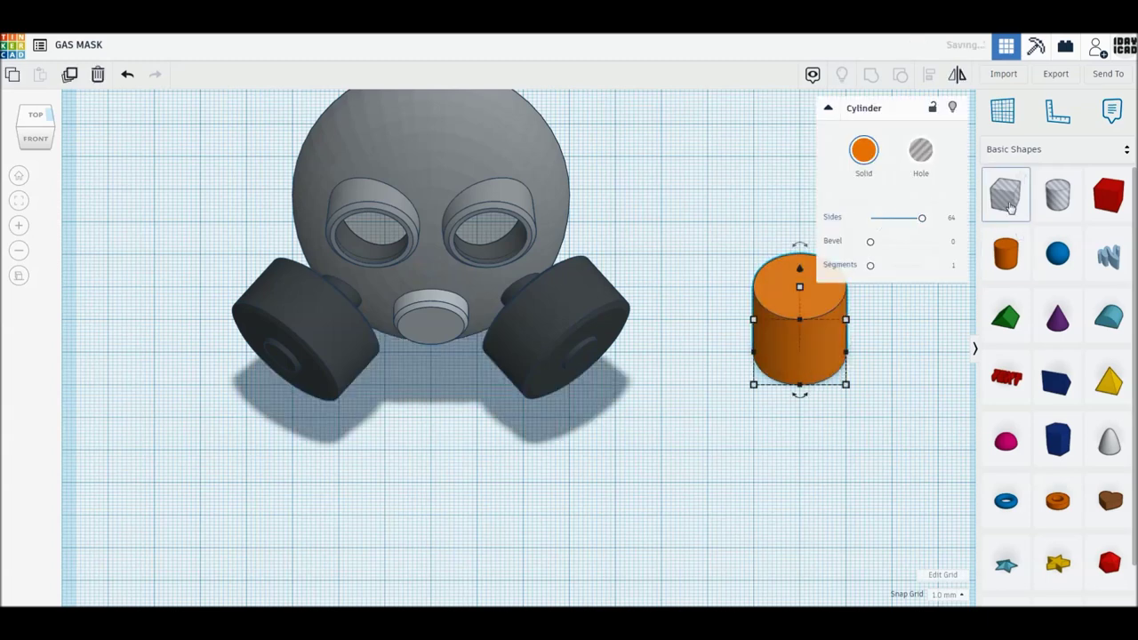
pyautogui.moveTo(1006, 195); pyautogui.dragTo(694, 255)
pyautogui.click(693, 254)
pyautogui.click(770, 312)
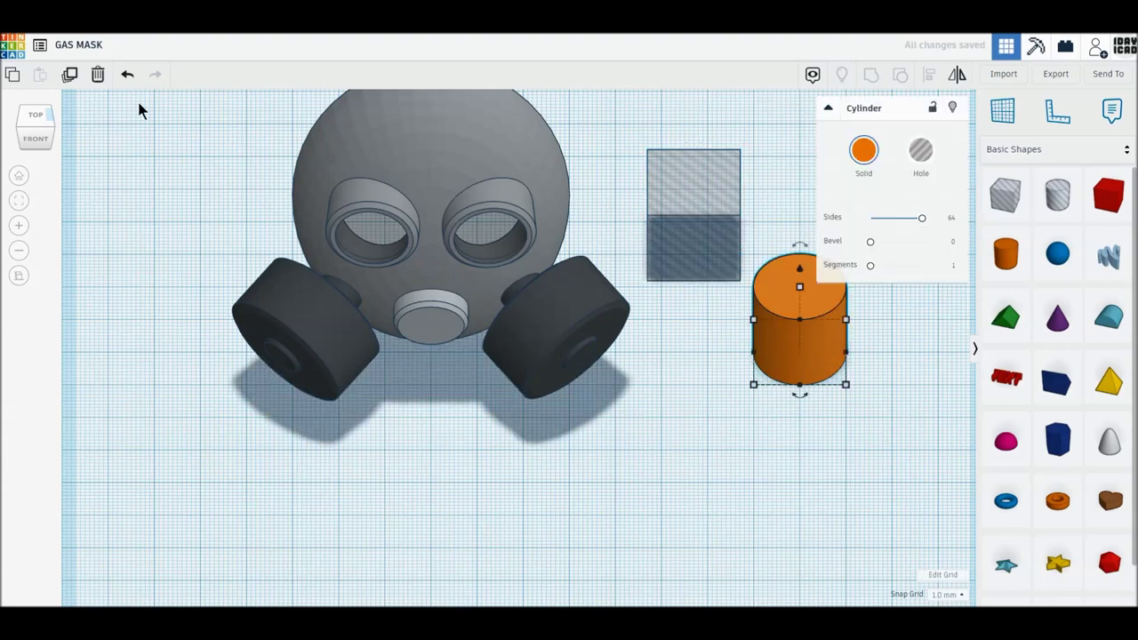
pyautogui.click(69, 76)
# - In top view, move the copy aside and resize one cylinder to 60 × 60 mm
pyautogui.click(36, 120)
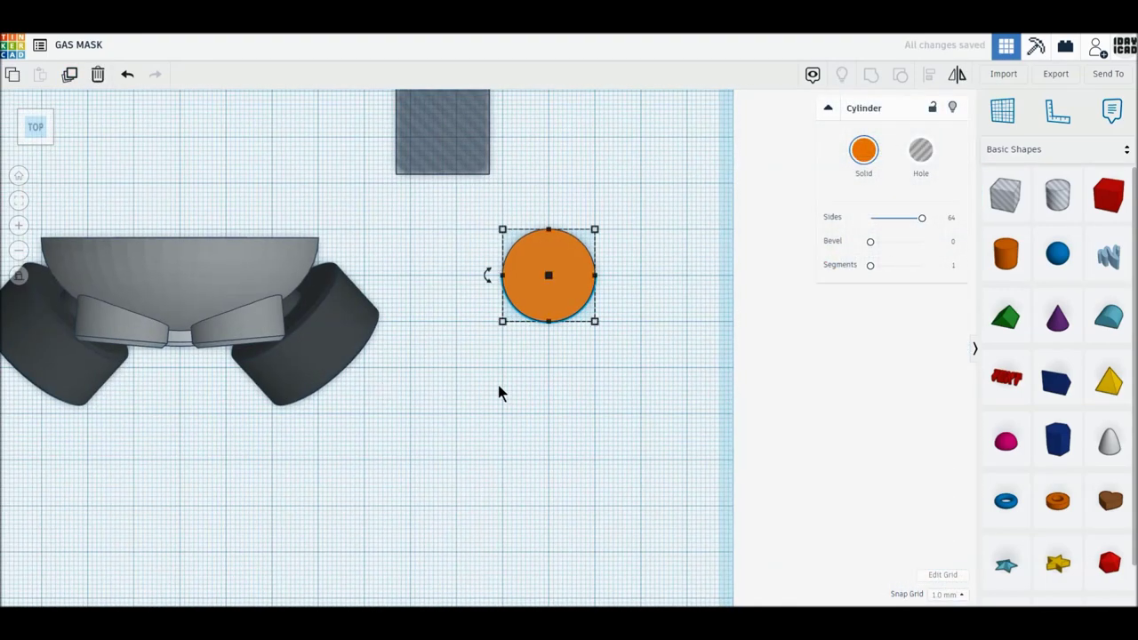
pyautogui.scroll(1, 499, 382)
pyautogui.scroll(1, 500, 381)
pyautogui.keyDown('alt'); pyautogui.moveTo(540, 305); pyautogui.dragTo(384, 308); pyautogui.keyUp('alt')
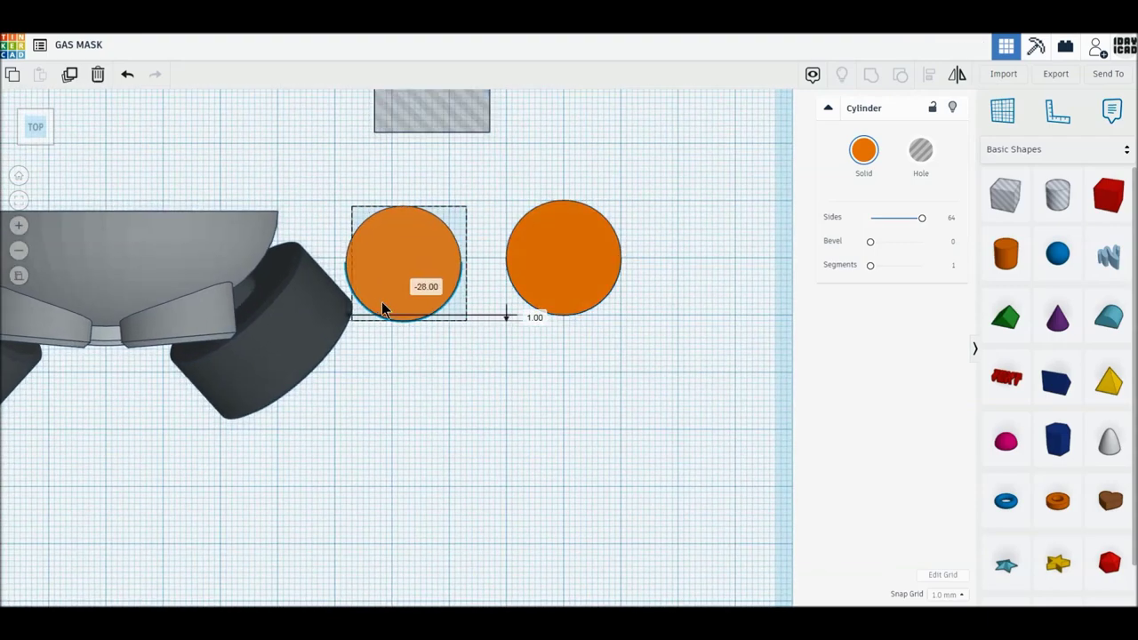
pyautogui.click(565, 280)
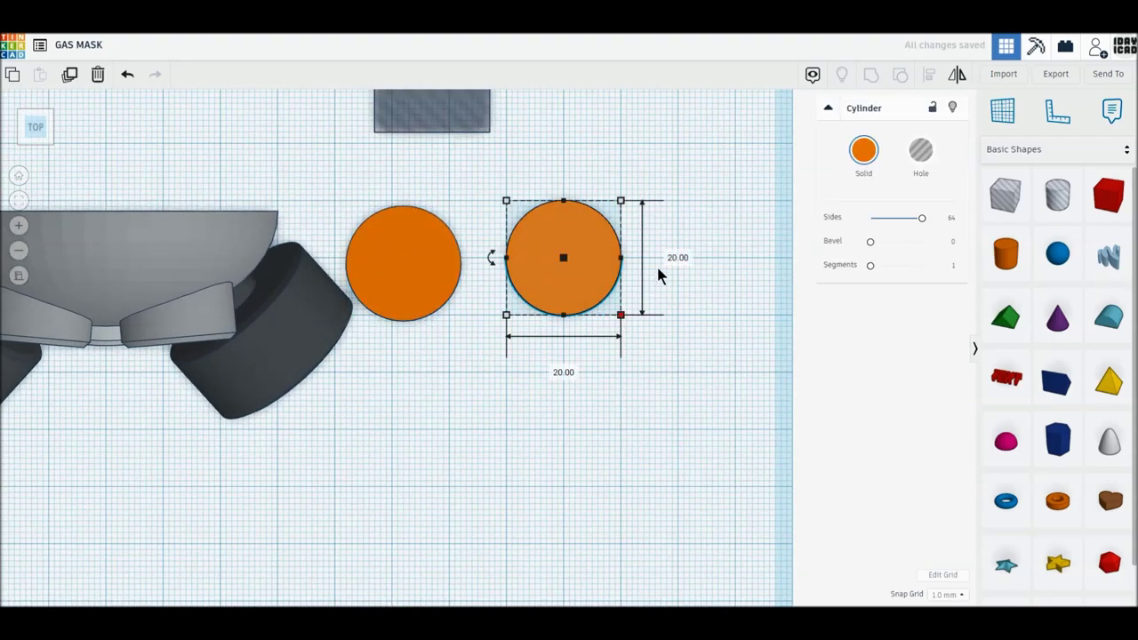
pyautogui.click(677, 257)
pyautogui.click(565, 371)
pyautogui.write('6')
pyautogui.write('0')
pyautogui.press('Return')
pyautogui.moveTo(543, 282); pyautogui.dragTo(450, 389, button='middle')
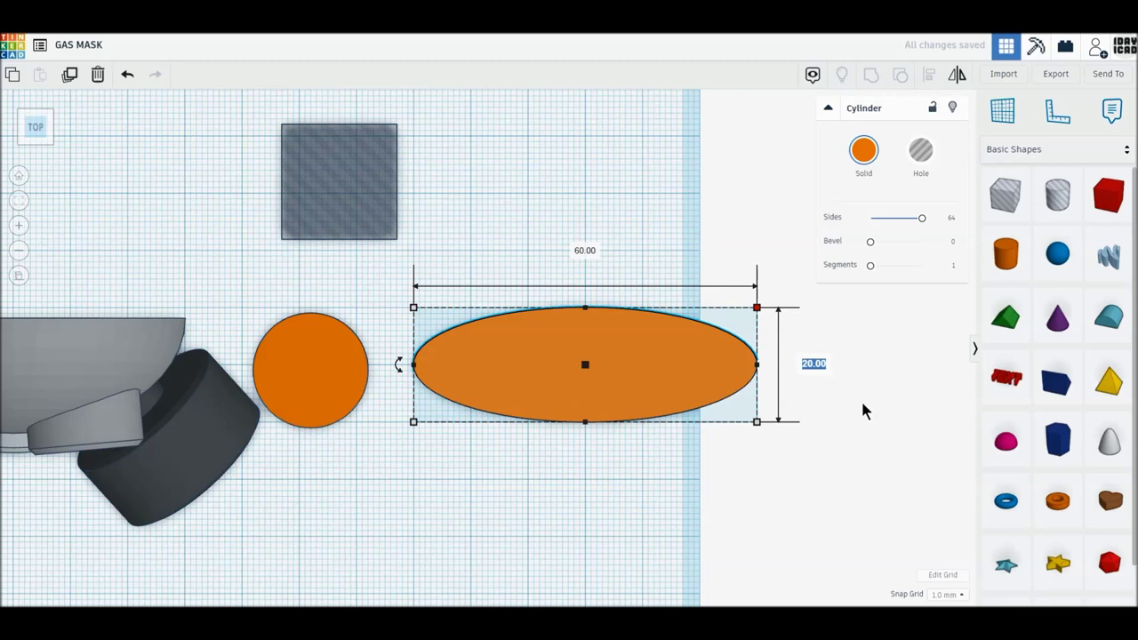
pyautogui.write('60')
pyautogui.press('Return')
# - Turn the small cylinder into a hole and size it to 58 mm inside the large one
pyautogui.moveTo(689, 390); pyautogui.dragTo(685, 400, button='middle')
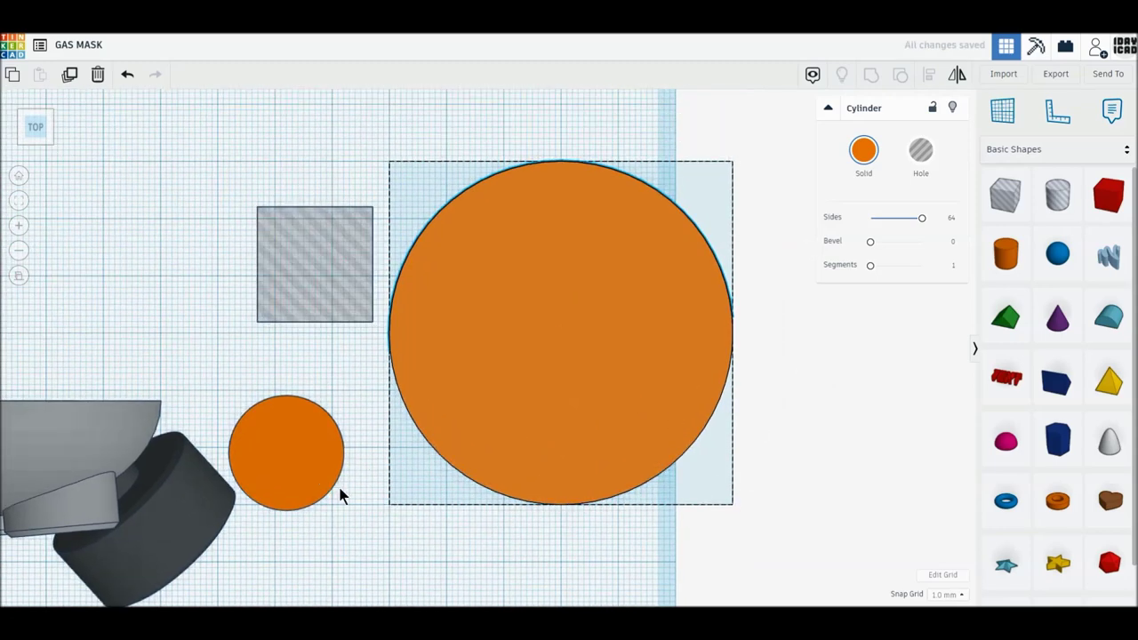
pyautogui.moveTo(284, 453); pyautogui.dragTo(479, 255)
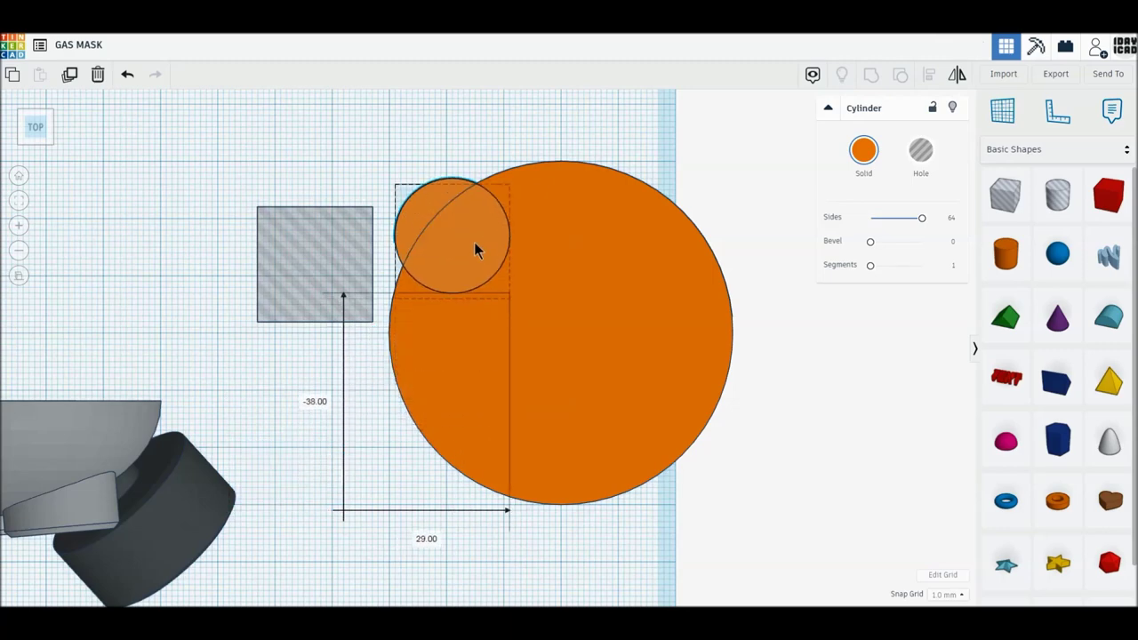
pyautogui.moveTo(479, 256); pyautogui.dragTo(474, 234)
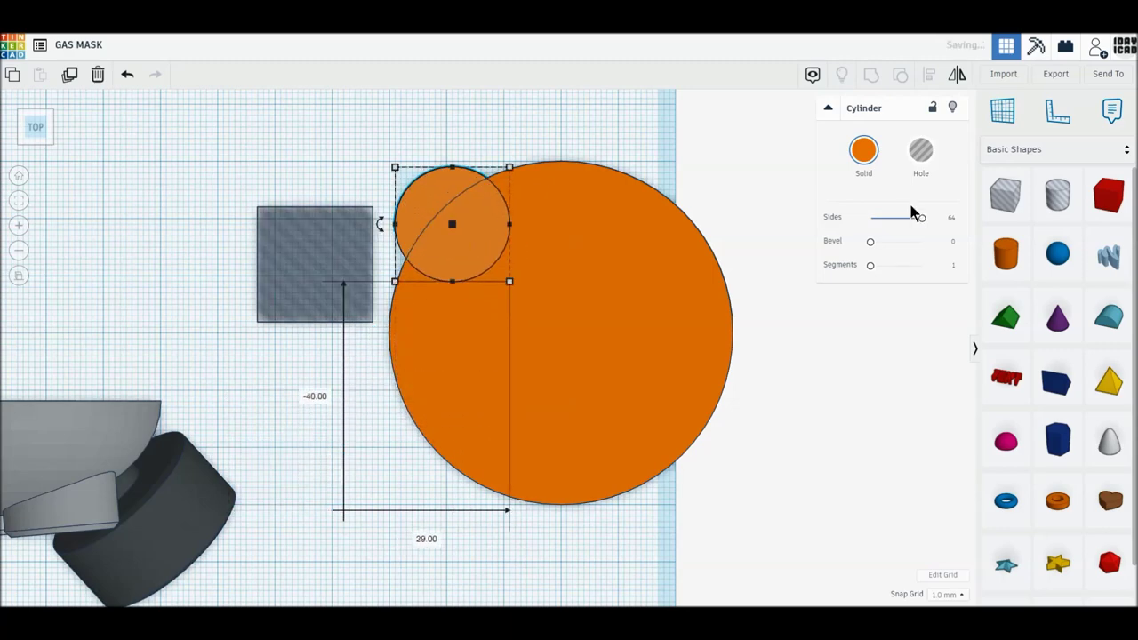
pyautogui.click(930, 159)
pyautogui.moveTo(509, 281)
pyautogui.mouseDown()
pyautogui.moveTo(727, 483)
pyautogui.moveTo(730, 500)
pyautogui.mouseUp()
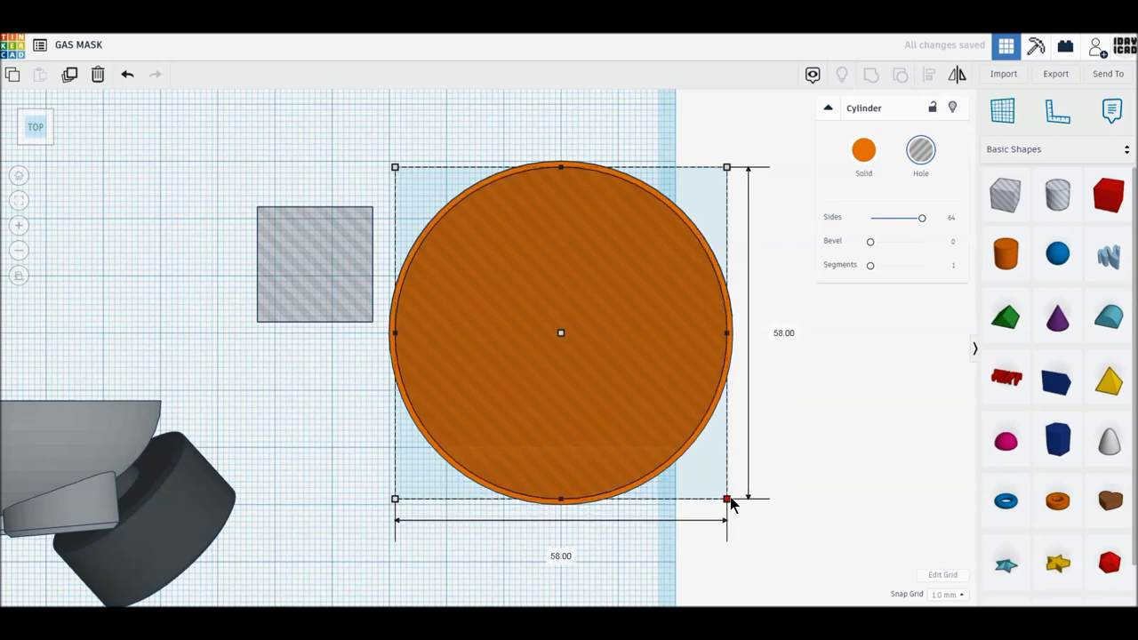
pyautogui.click(822, 456)
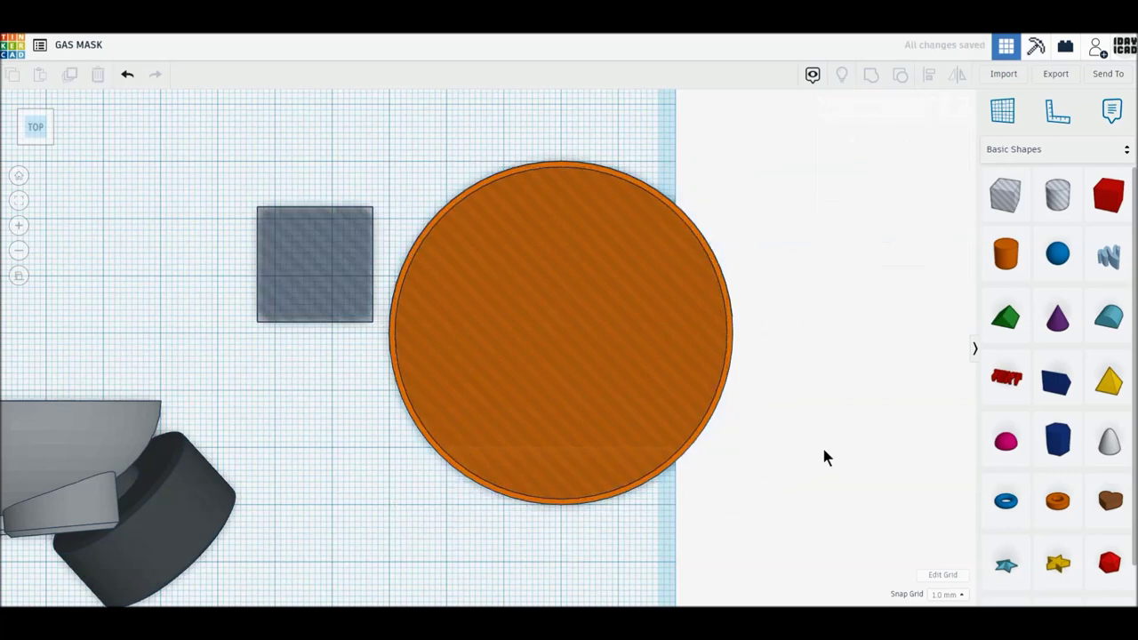
# - Cover the ring's lower half with a box hole and group them into a half-ring
pyautogui.moveTo(316, 283); pyautogui.dragTo(399, 407)
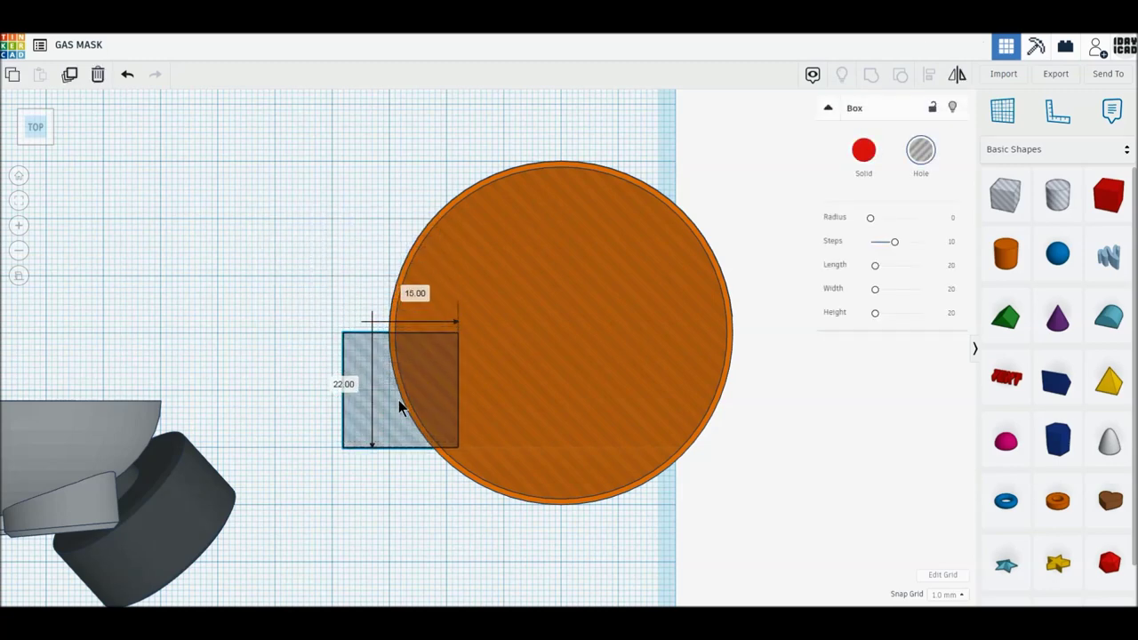
pyautogui.moveTo(458, 447); pyautogui.dragTo(779, 528)
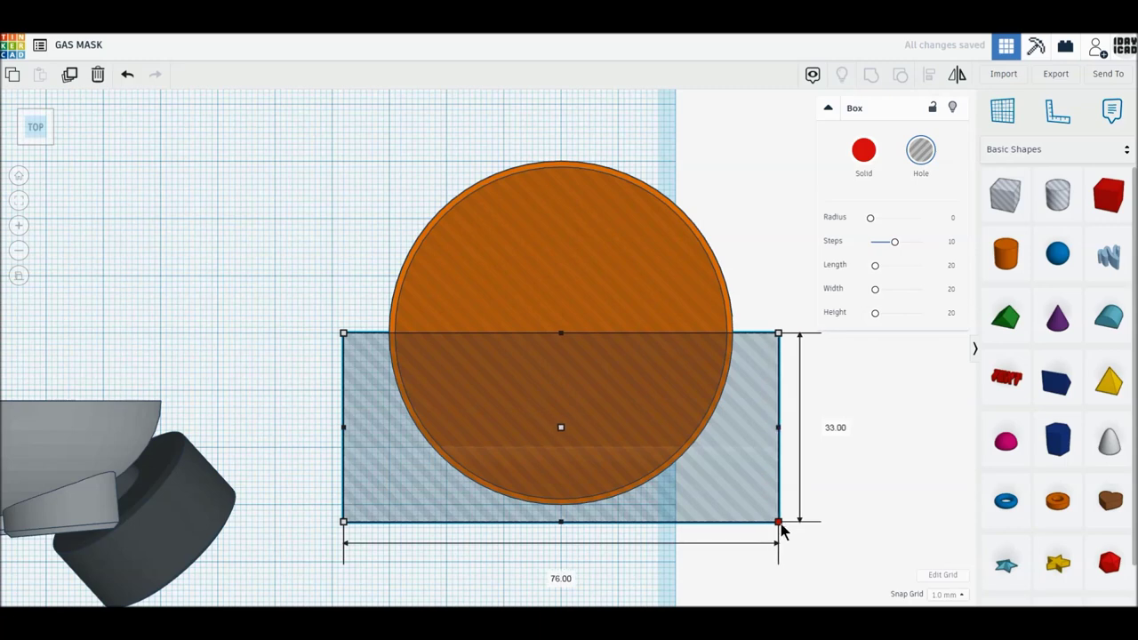
pyautogui.keyDown('shift'); pyautogui.click(526, 257); pyautogui.keyUp('shift')
pyautogui.click(873, 75)
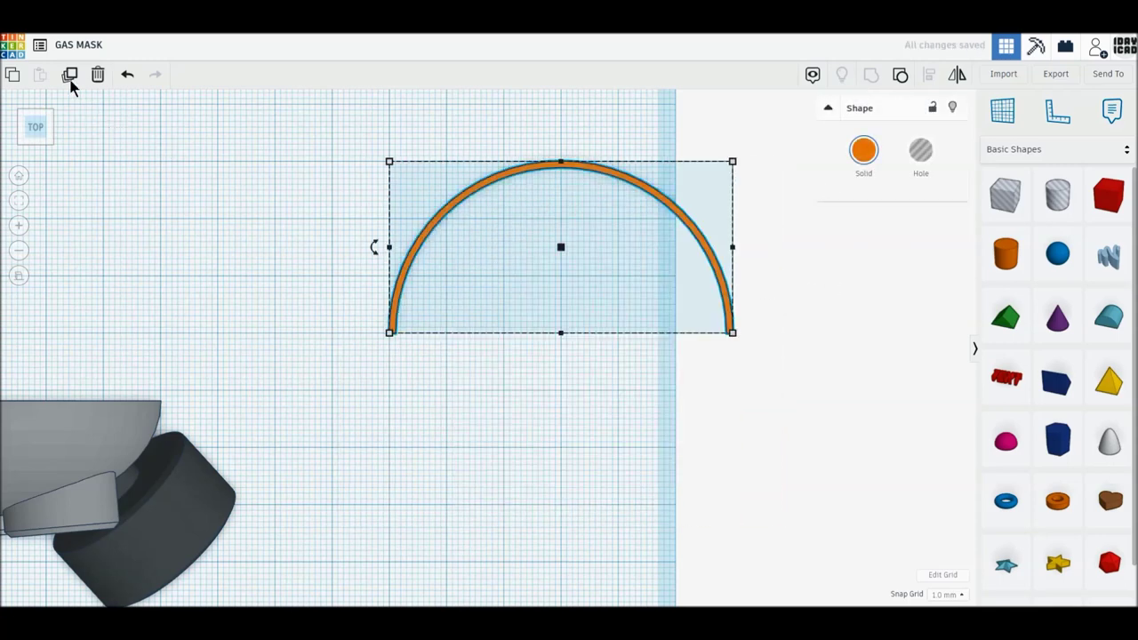
# - Duplicate the half-ring below, then cut its left half away with a box hole to form a quarter arc
pyautogui.click(69, 78)
pyautogui.moveTo(640, 188); pyautogui.dragTo(641, 380)
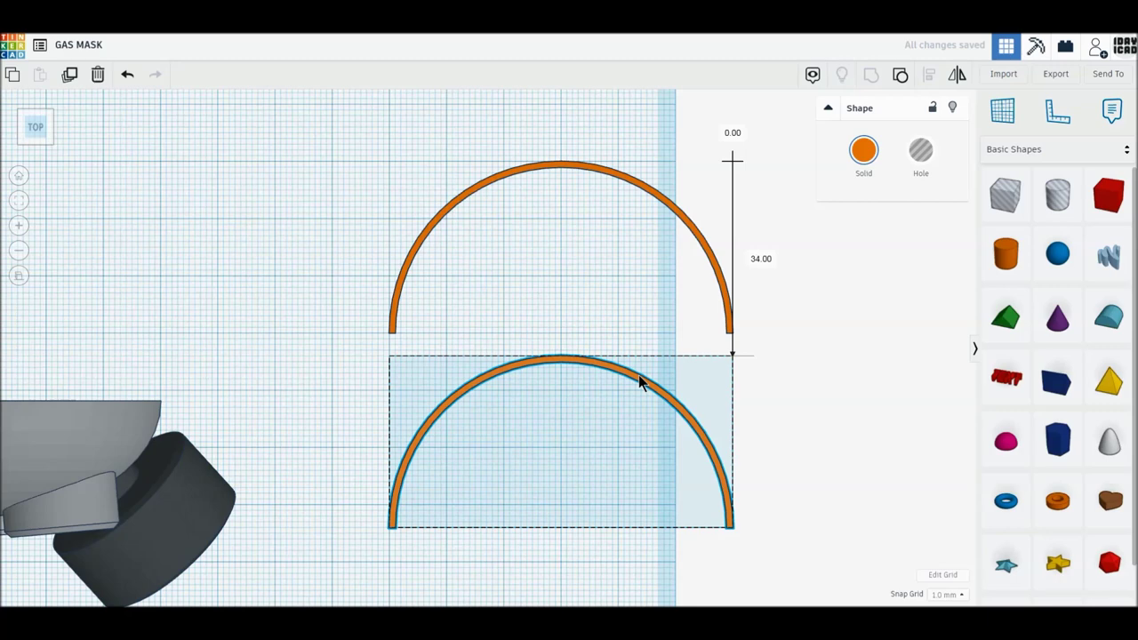
pyautogui.moveTo(1005, 195); pyautogui.dragTo(505, 364)
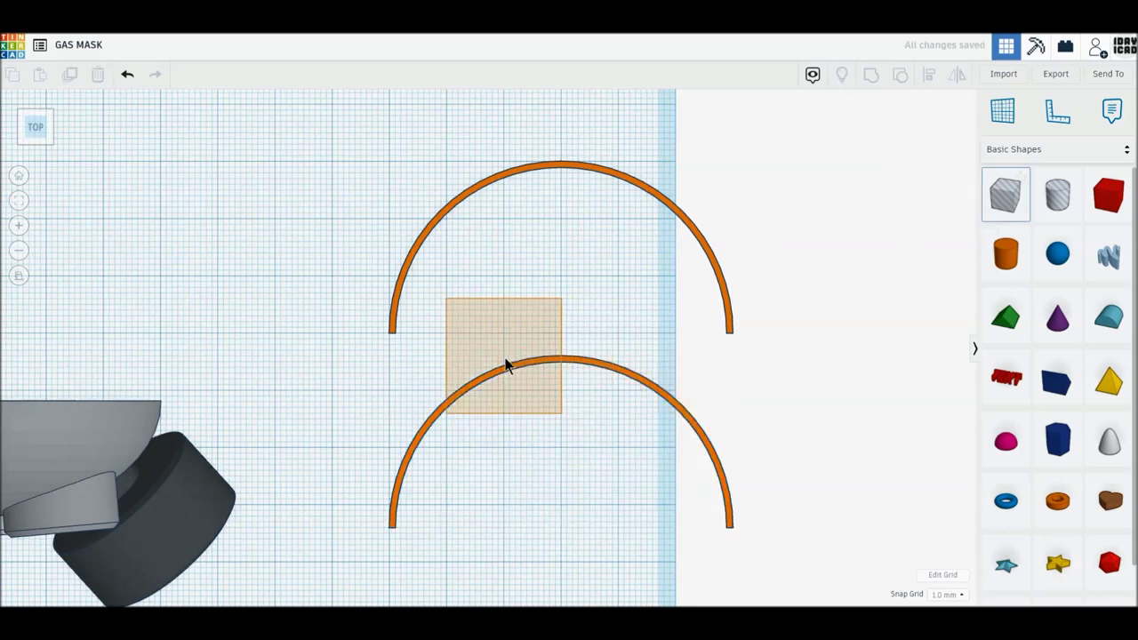
pyautogui.moveTo(446, 413); pyautogui.dragTo(372, 544)
pyautogui.moveTo(525, 336); pyautogui.dragTo(605, 418)
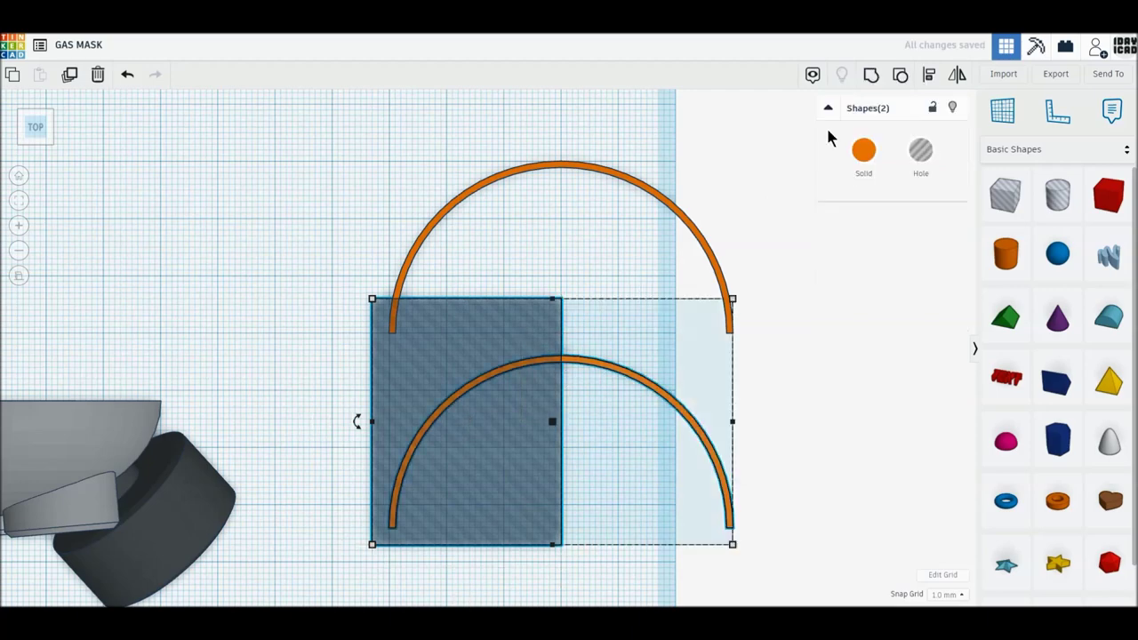
pyautogui.click(871, 78)
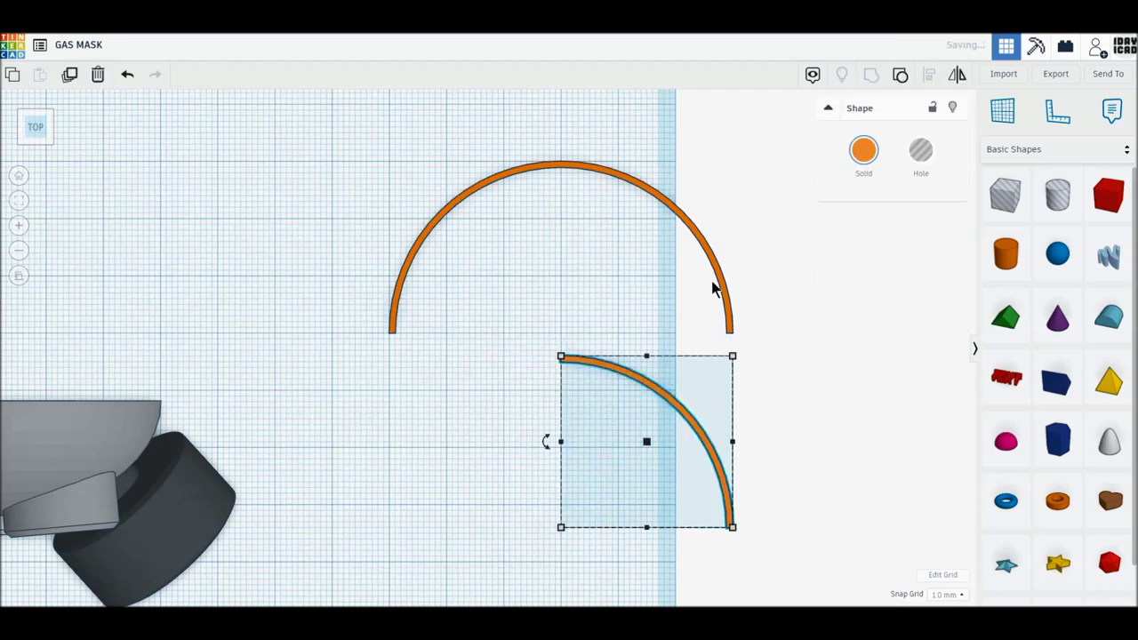
pyautogui.click(35, 142)
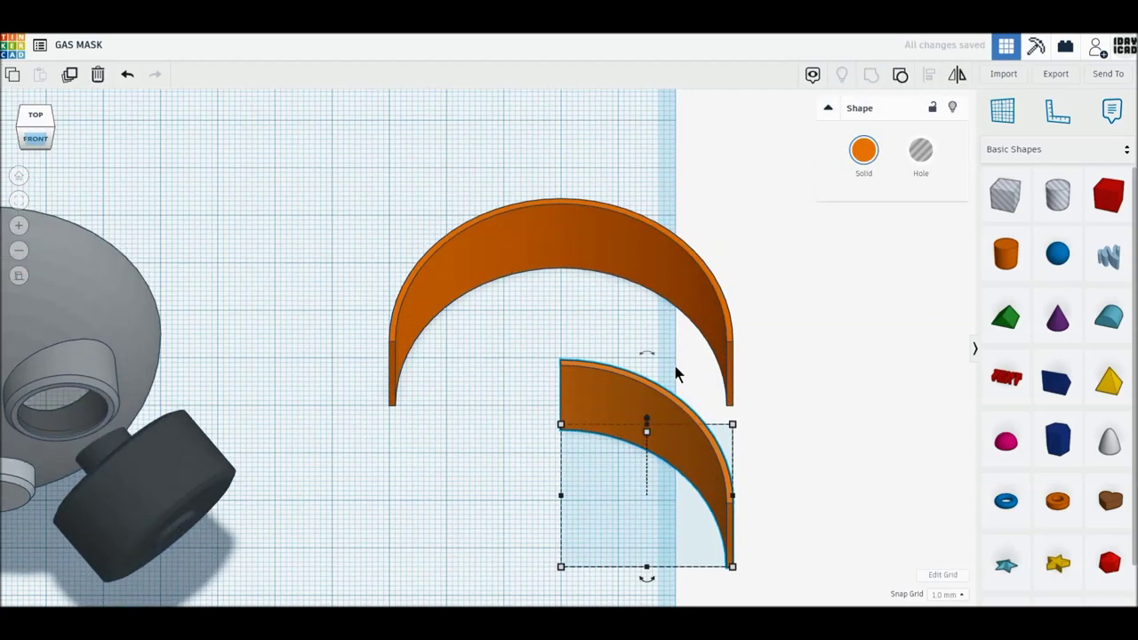
# - Set the quarter arc and the half-ring heights to 10 mm
pyautogui.click(703, 462)
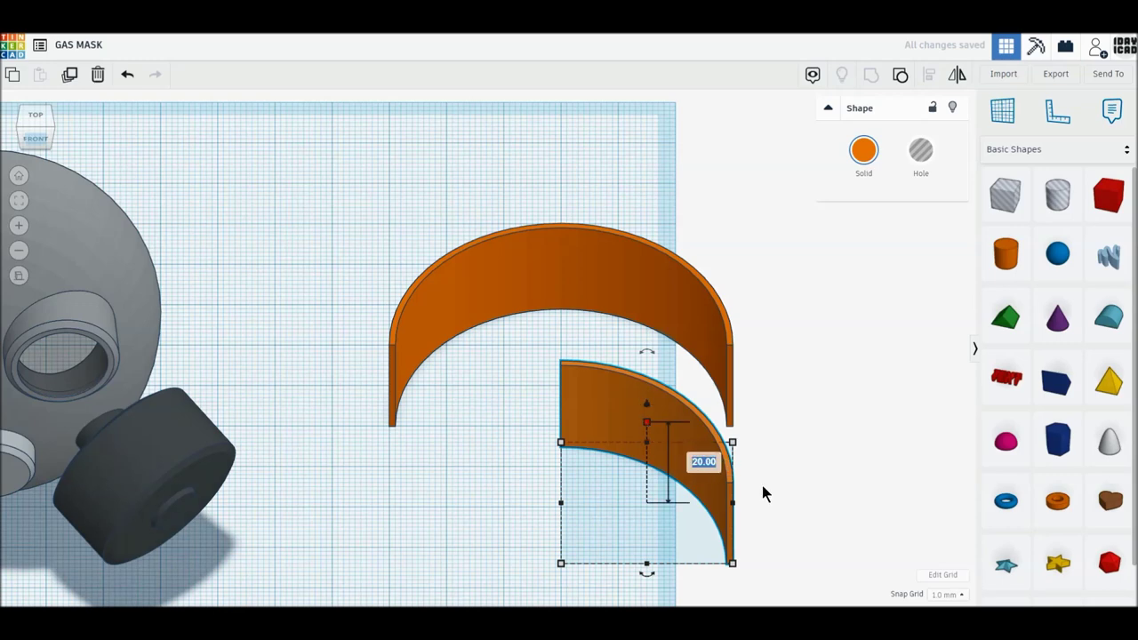
pyautogui.write('10')
pyautogui.press('Return')
pyautogui.click(567, 267)
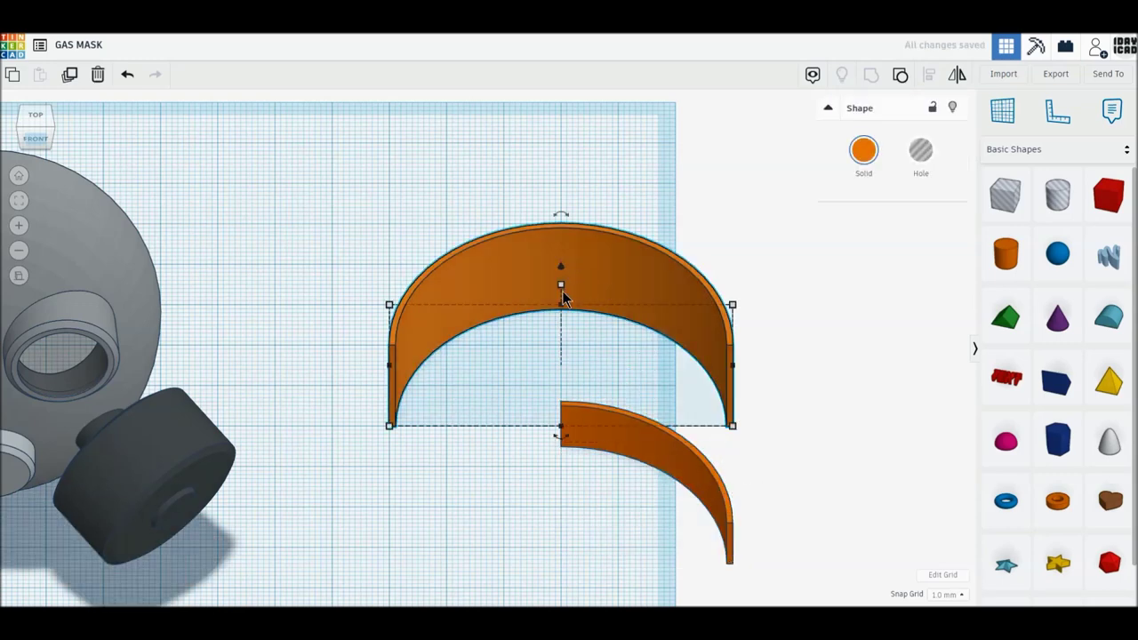
pyautogui.write('10')
pyautogui.press('Return')
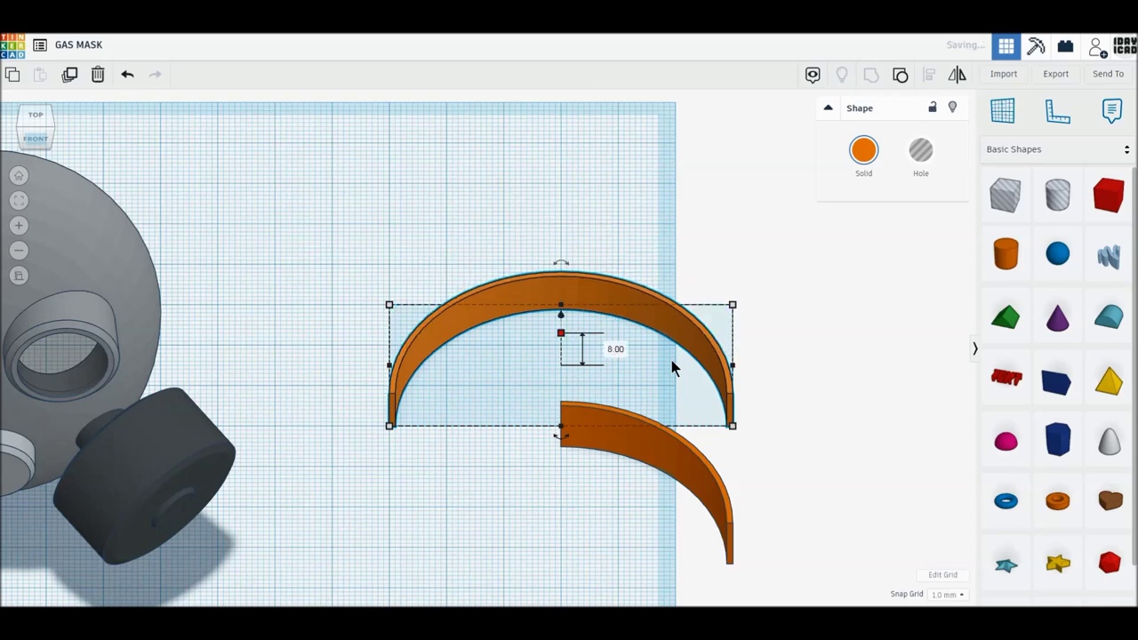
# - Change the quarter arc's height to 8 mm and rotate it 90 degrees
pyautogui.click(658, 445)
pyautogui.moveTo(647, 463)
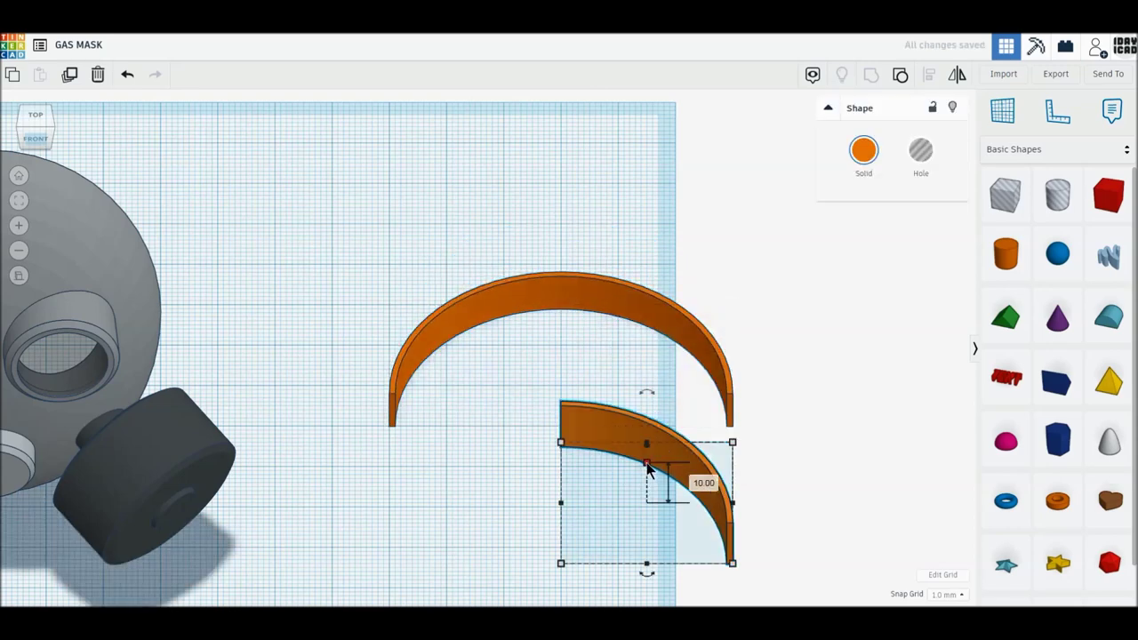
pyautogui.click(699, 483)
pyautogui.write('8')
pyautogui.press('Return')
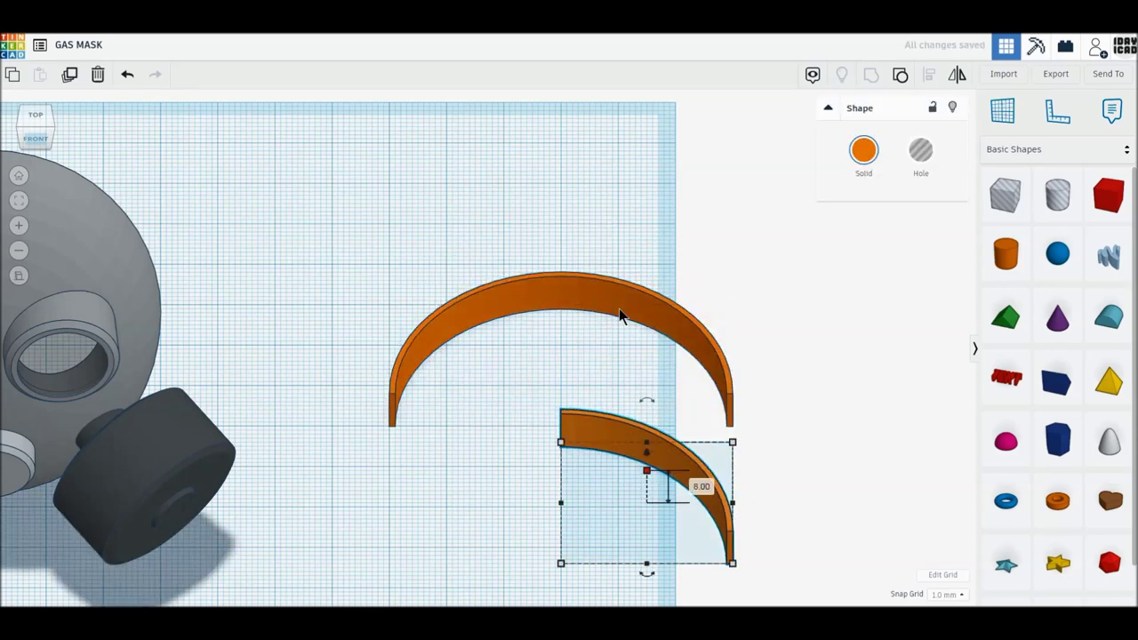
pyautogui.click(620, 316)
pyautogui.click(609, 427)
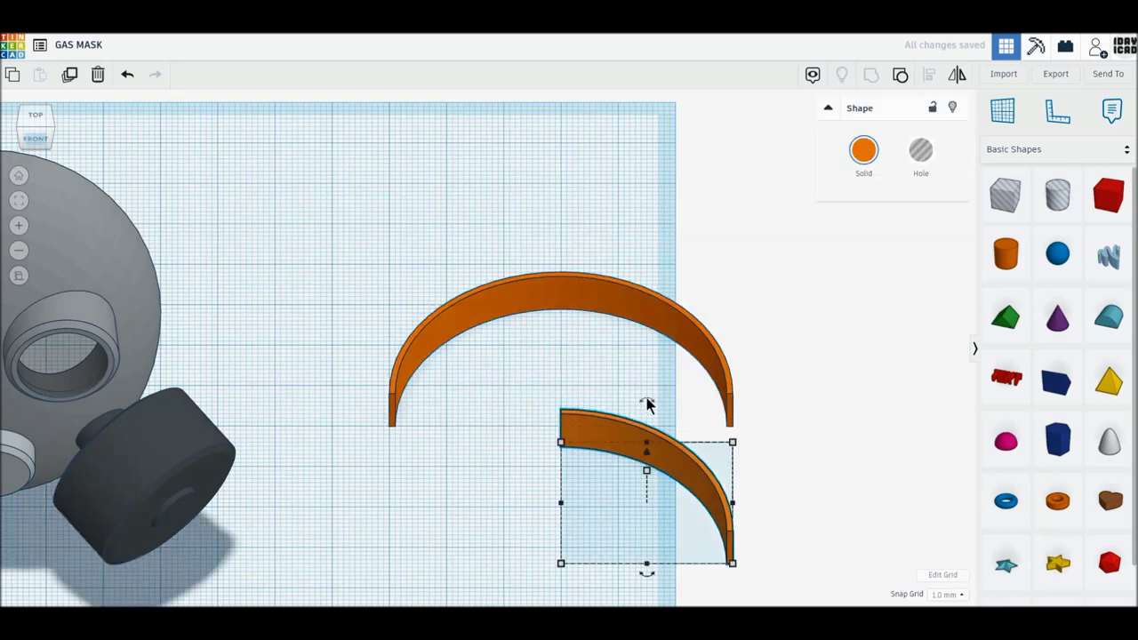
pyautogui.moveTo(647, 404); pyautogui.dragTo(609, 434)
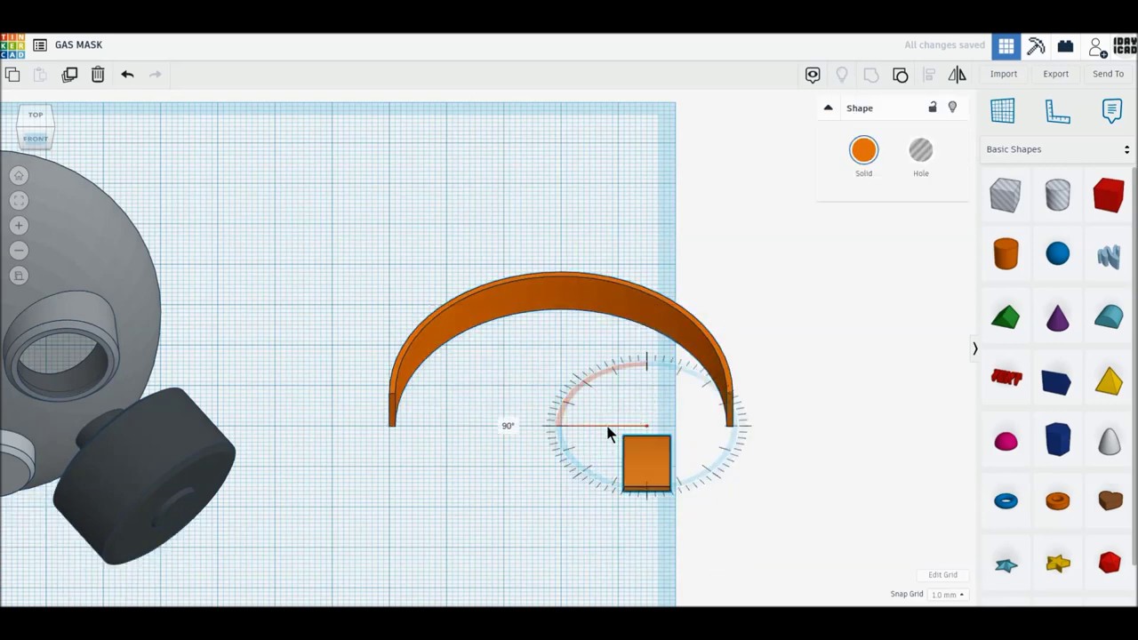
# - In right view, move the rectangle against the mask's side and raise the curved strap beside it
pyautogui.click(51, 137)
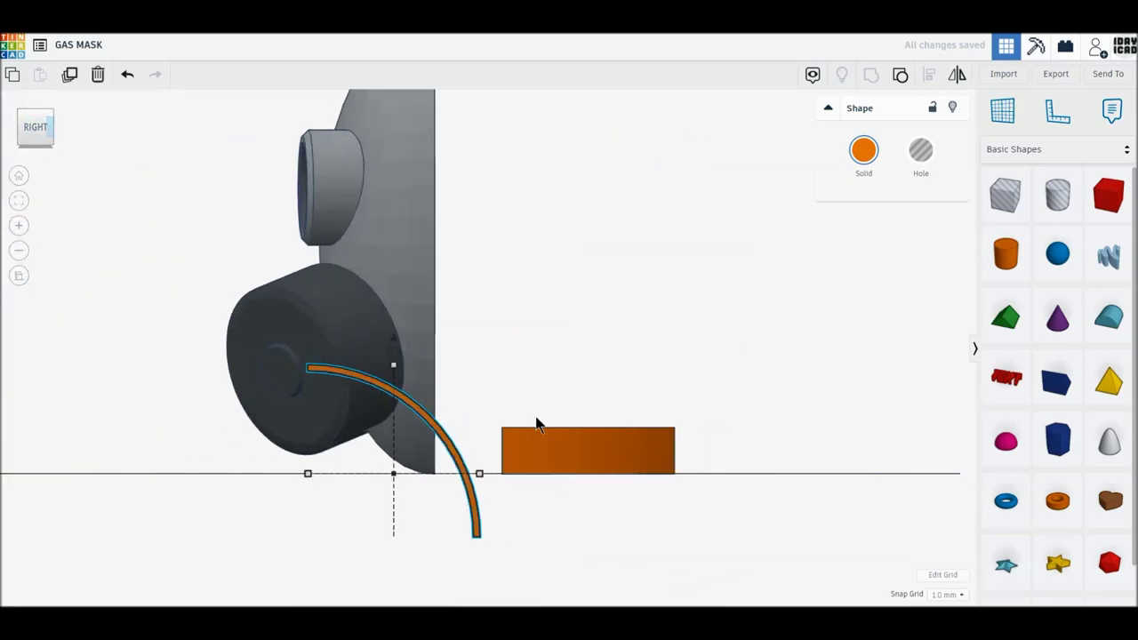
pyautogui.moveTo(555, 454); pyautogui.dragTo(491, 456)
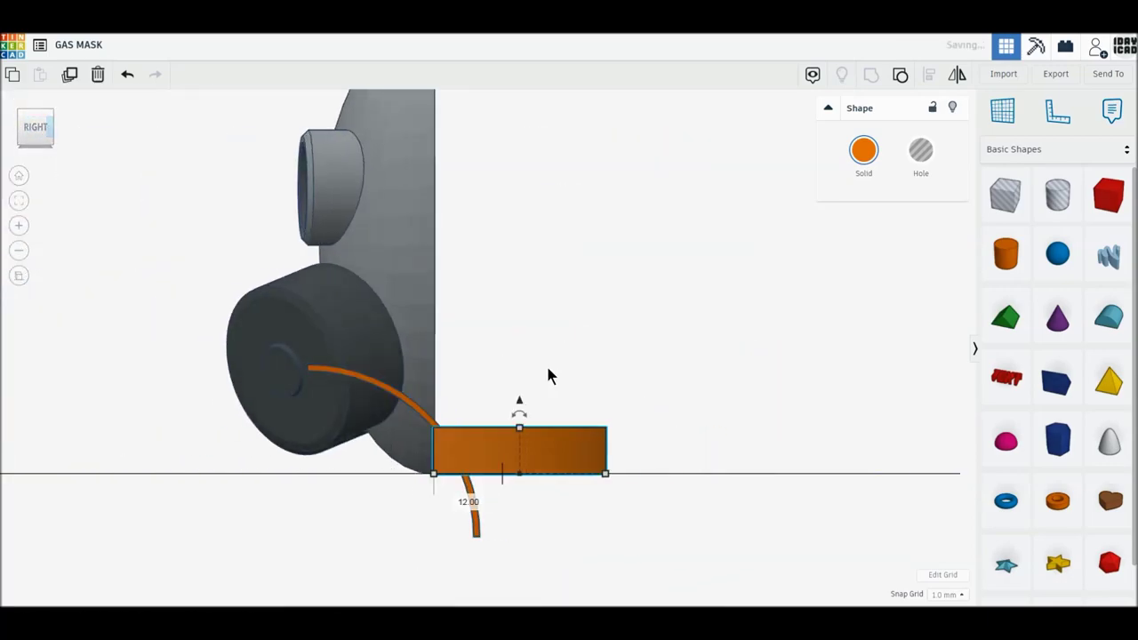
pyautogui.moveTo(546, 364); pyautogui.dragTo(534, 387, button='right')
pyautogui.moveTo(409, 473); pyautogui.dragTo(529, 476)
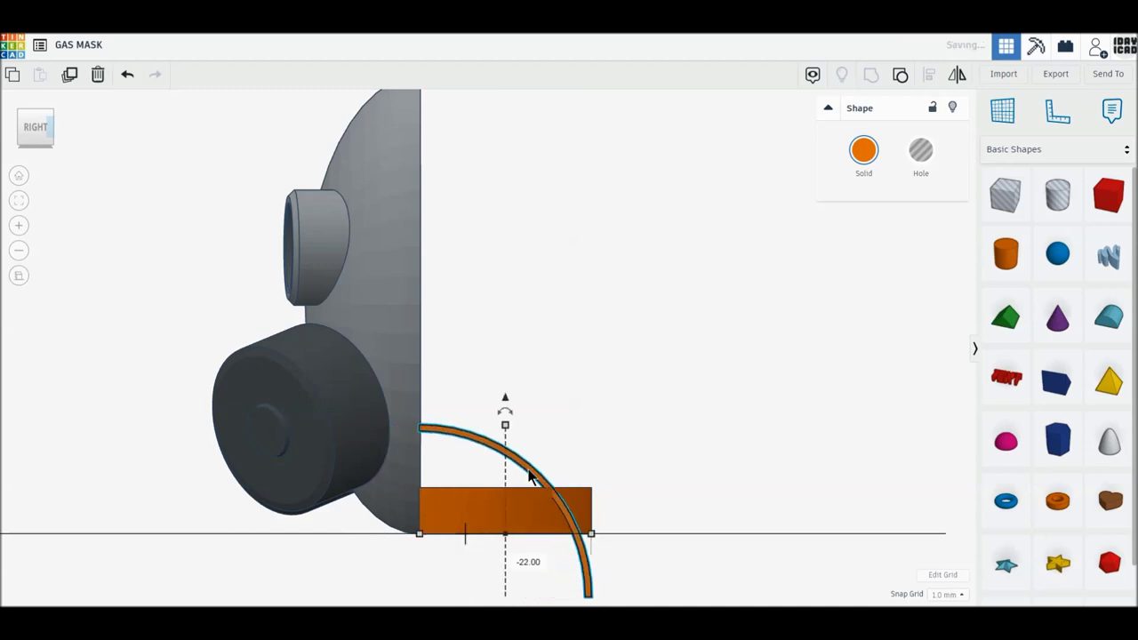
pyautogui.moveTo(542, 415); pyautogui.dragTo(565, 456, button='middle')
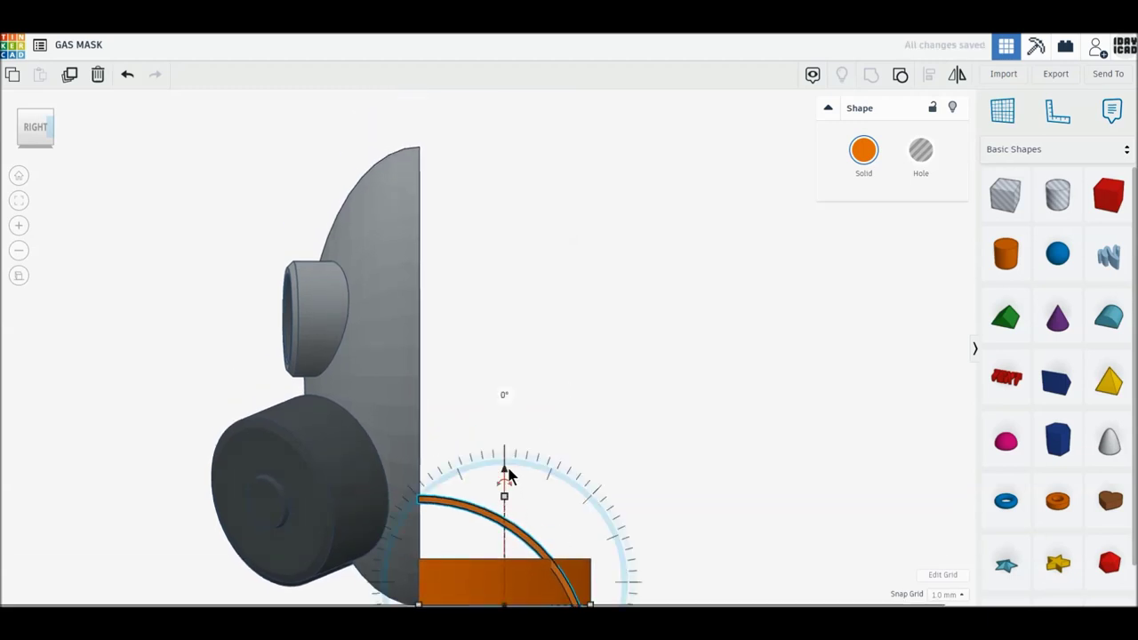
pyautogui.moveTo(504, 469); pyautogui.dragTo(498, 127)
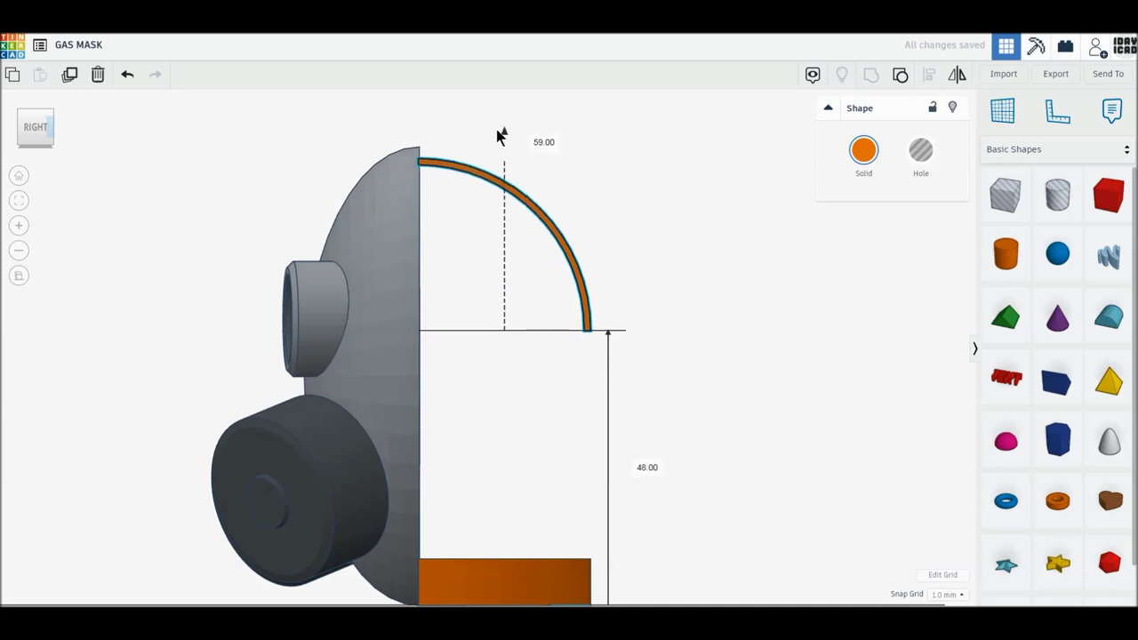
# - Lift the orange bar to mid-height and lower the arc to rest on top of it
pyautogui.click(522, 579)
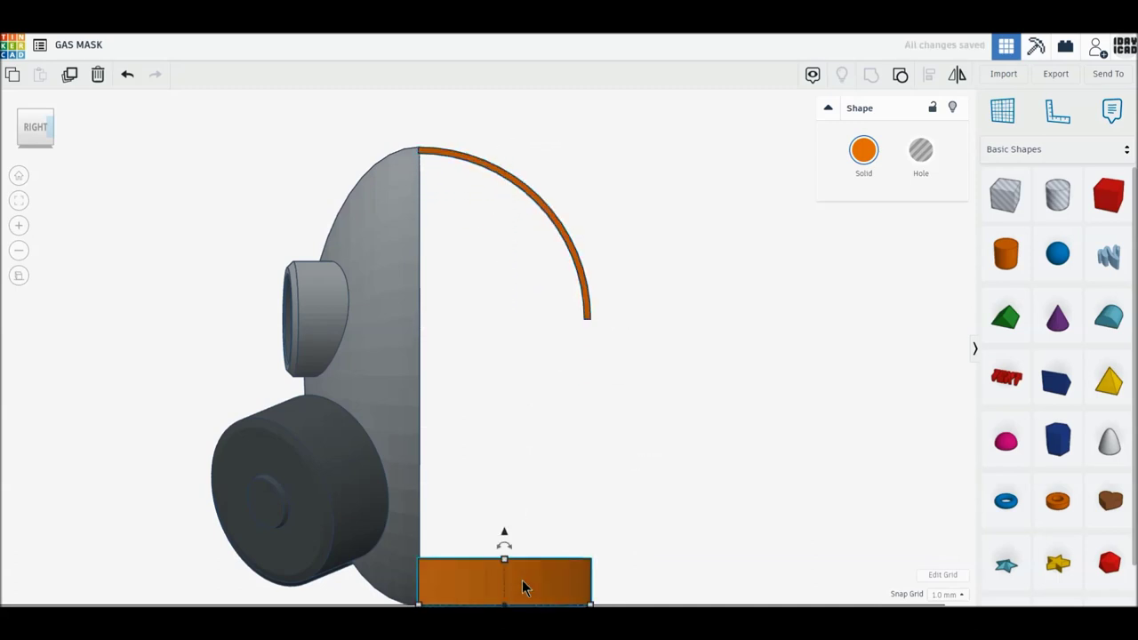
pyautogui.click(554, 575)
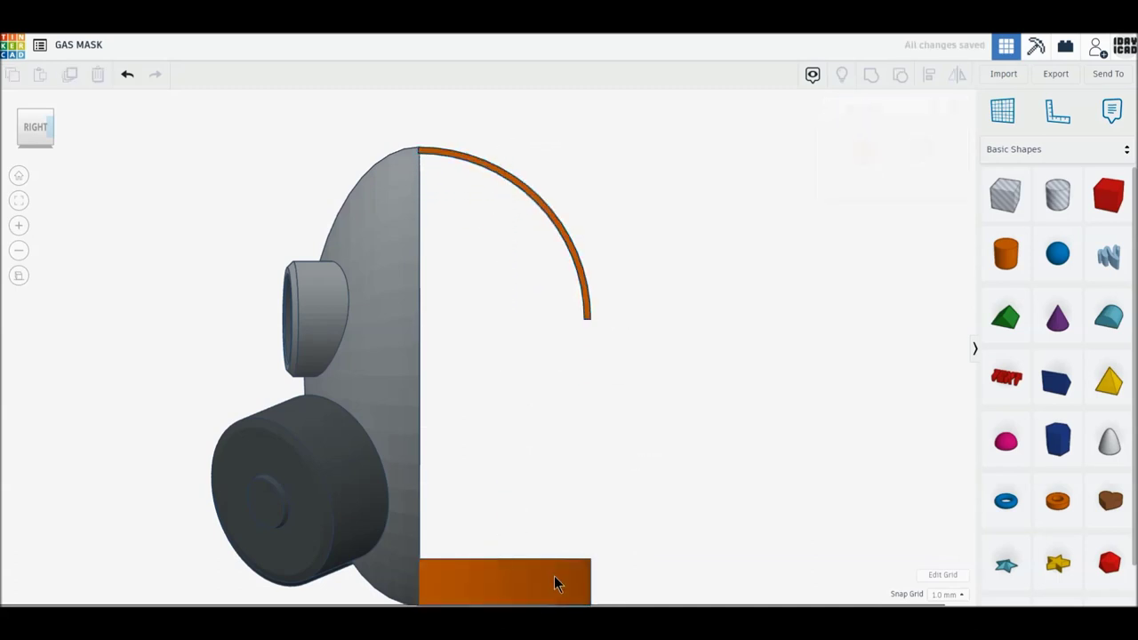
pyautogui.moveTo(503, 530); pyautogui.dragTo(506, 332)
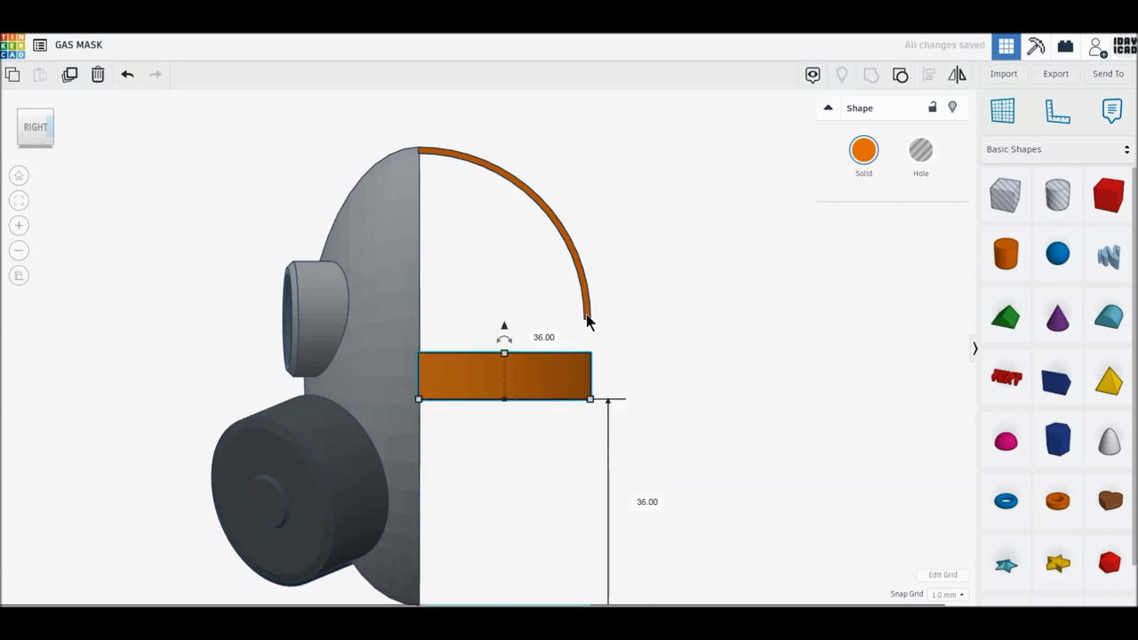
pyautogui.click(587, 320)
pyautogui.moveTo(505, 124)
pyautogui.mouseDown()
pyautogui.moveTo(505, 160)
pyautogui.moveTo(525, 150)
pyautogui.mouseUp()
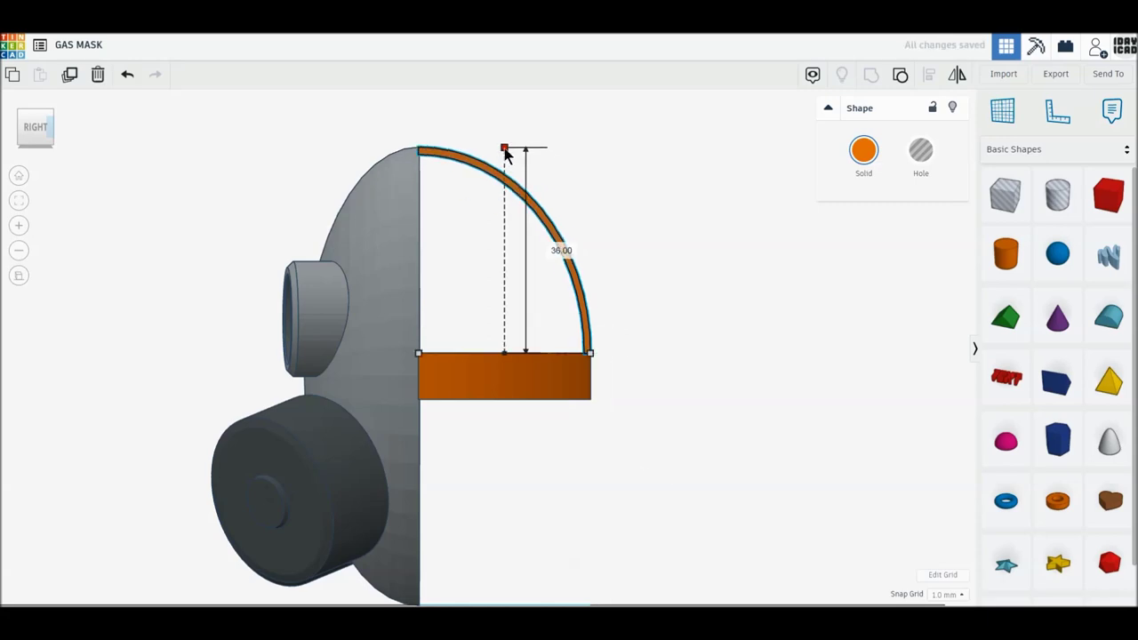
pyautogui.click(694, 273)
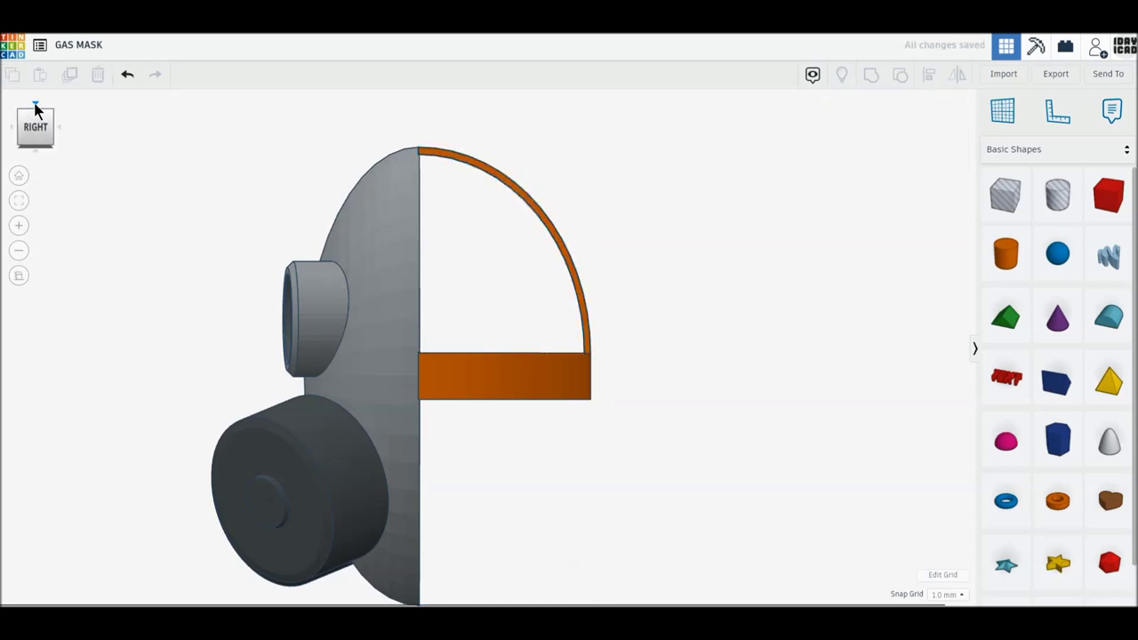
pyautogui.click(36, 106)
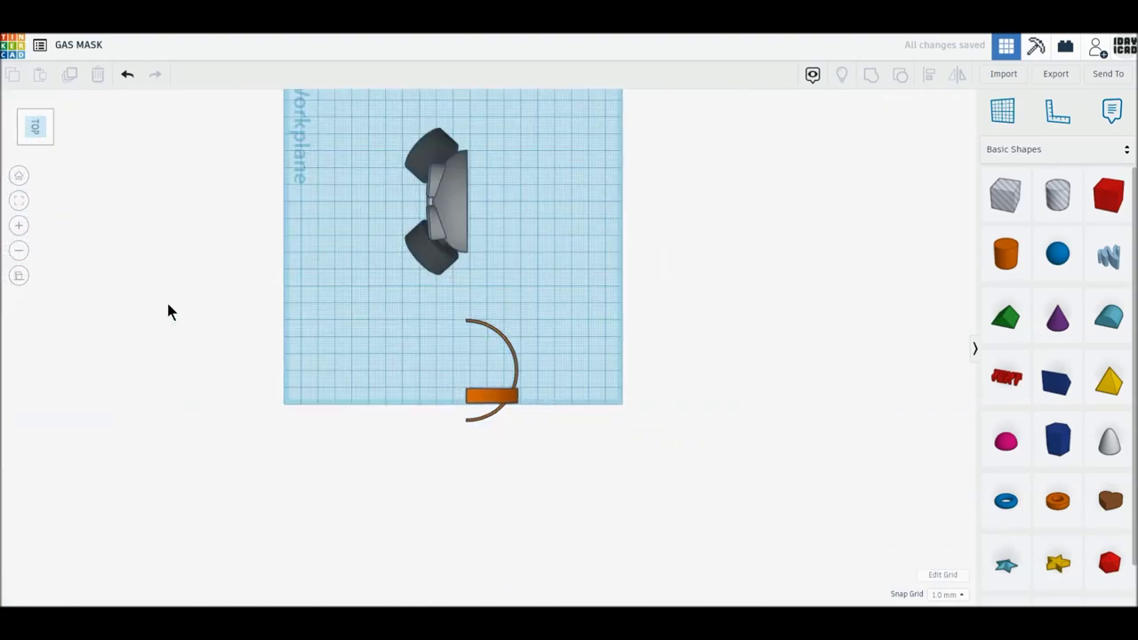
# - Align all five parts on a common centre line
pyautogui.moveTo(340, 177); pyautogui.dragTo(536, 496)
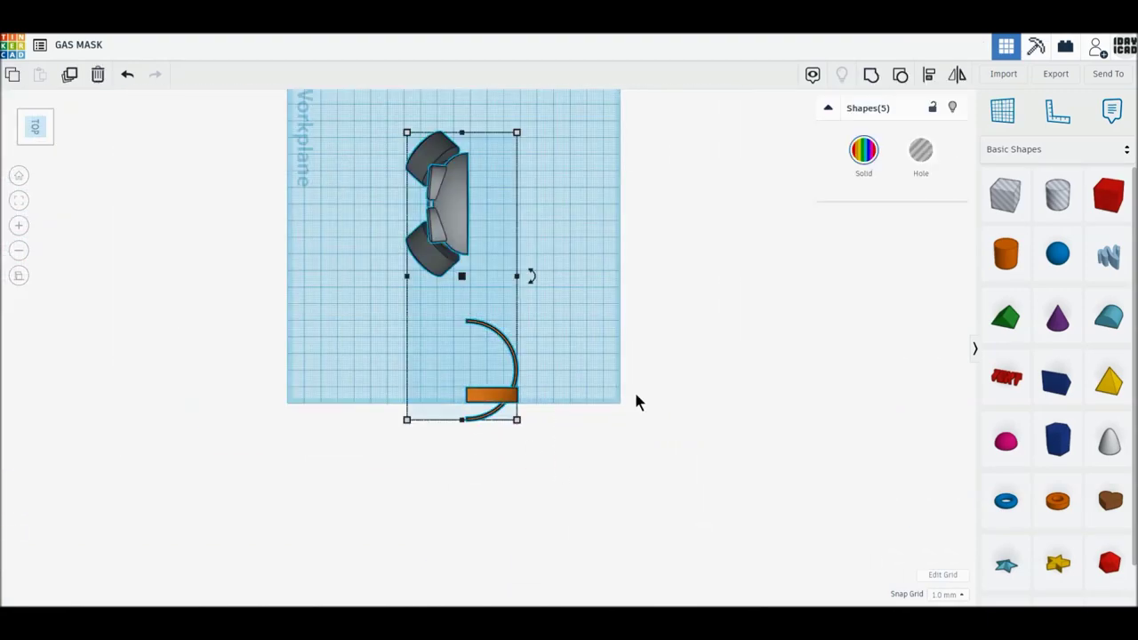
pyautogui.click(930, 76)
pyautogui.click(391, 278)
pyautogui.click(664, 321)
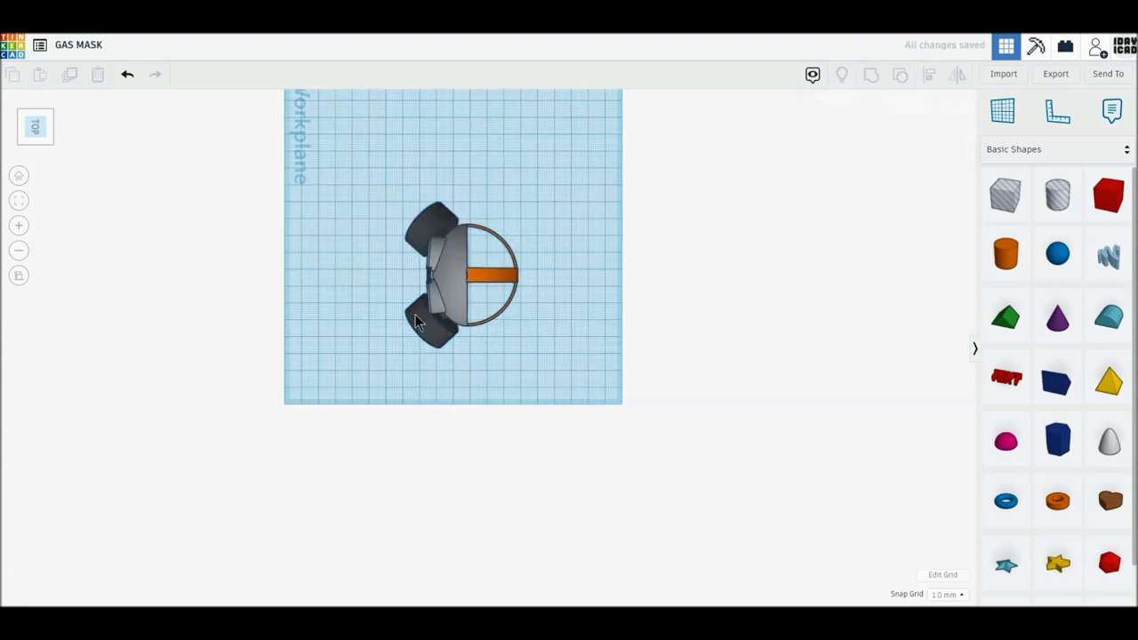
# - Push the orange ring and bar against the mask's back and nudge the mask to meet them
pyautogui.scroll(3, 415, 315)
pyautogui.scroll(2, 419, 317)
pyautogui.moveTo(456, 292); pyautogui.dragTo(500, 370, button='middle')
pyautogui.scroll(1, 491, 372)
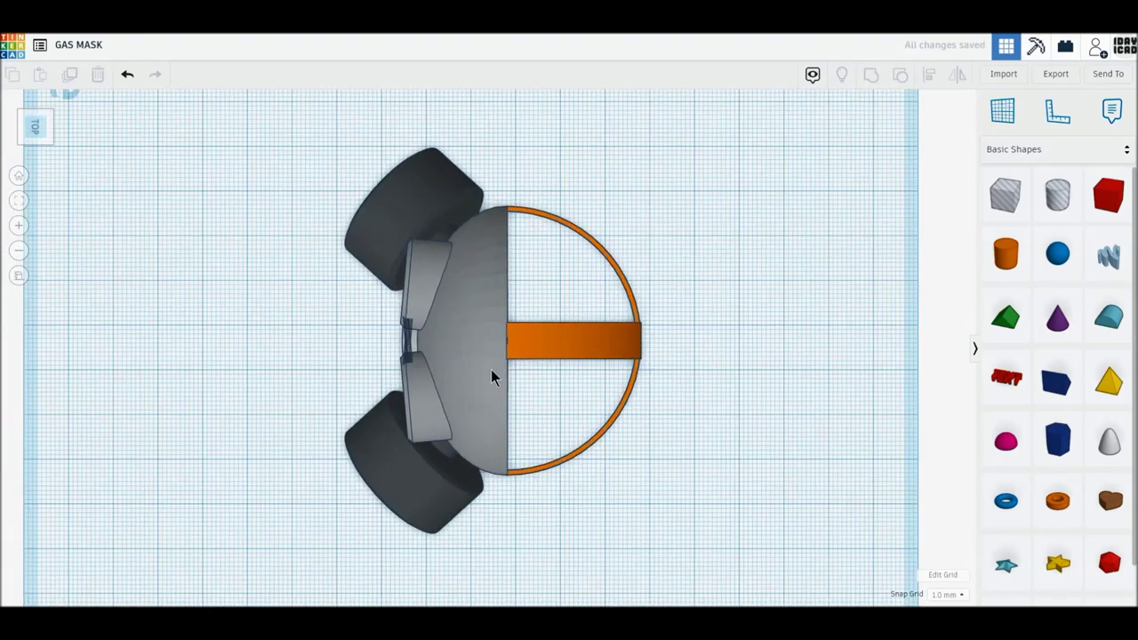
pyautogui.scroll(1, 490, 372)
pyautogui.scroll(2, 491, 372)
pyautogui.scroll(1, 491, 369)
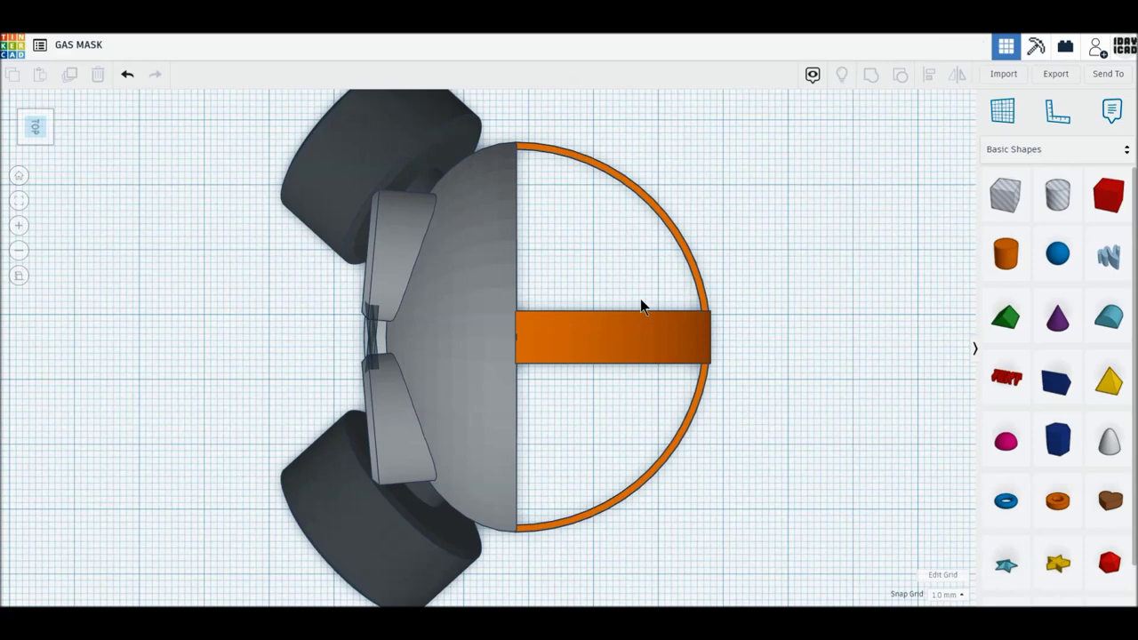
pyautogui.click(616, 354)
pyautogui.moveTo(695, 355); pyautogui.dragTo(711, 325)
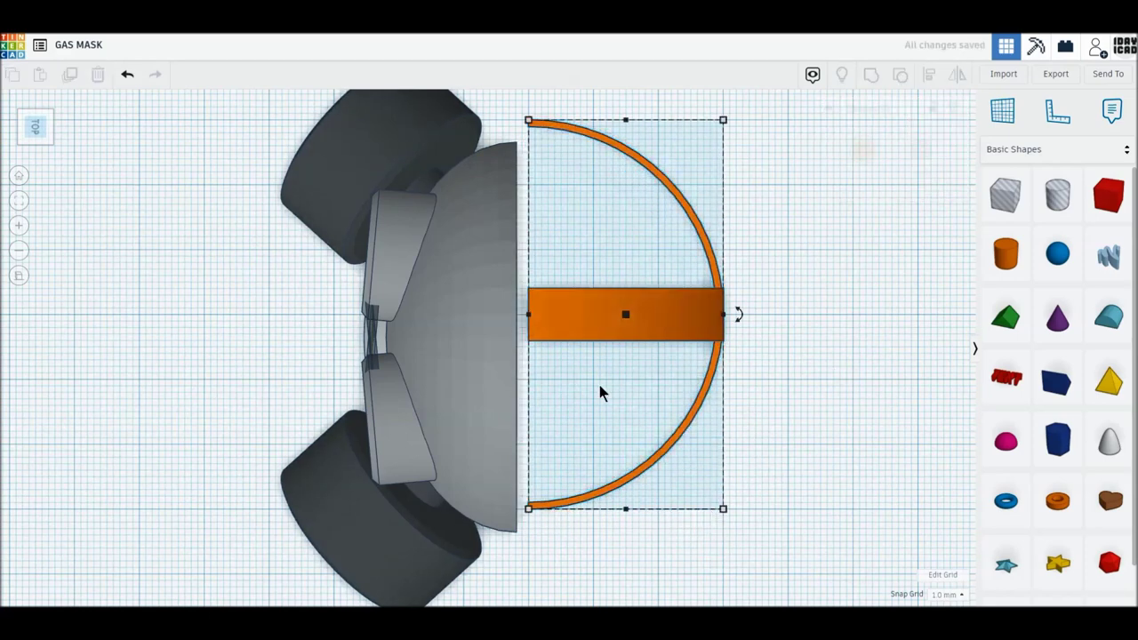
pyautogui.click(498, 434)
pyautogui.moveTo(499, 434); pyautogui.dragTo(510, 422)
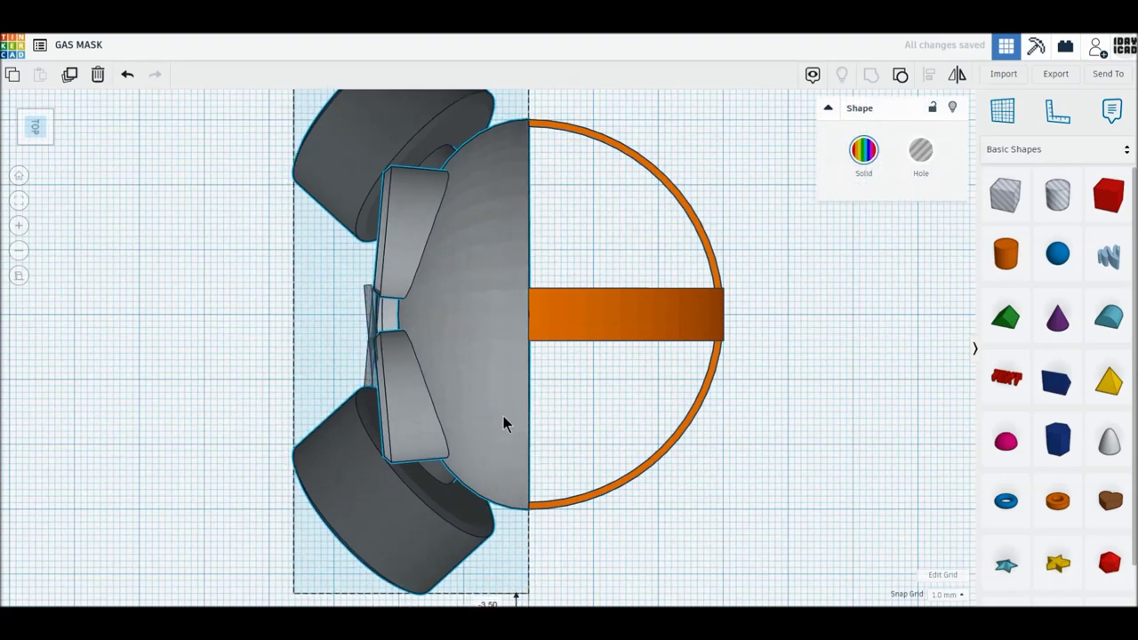
pyautogui.click(785, 471)
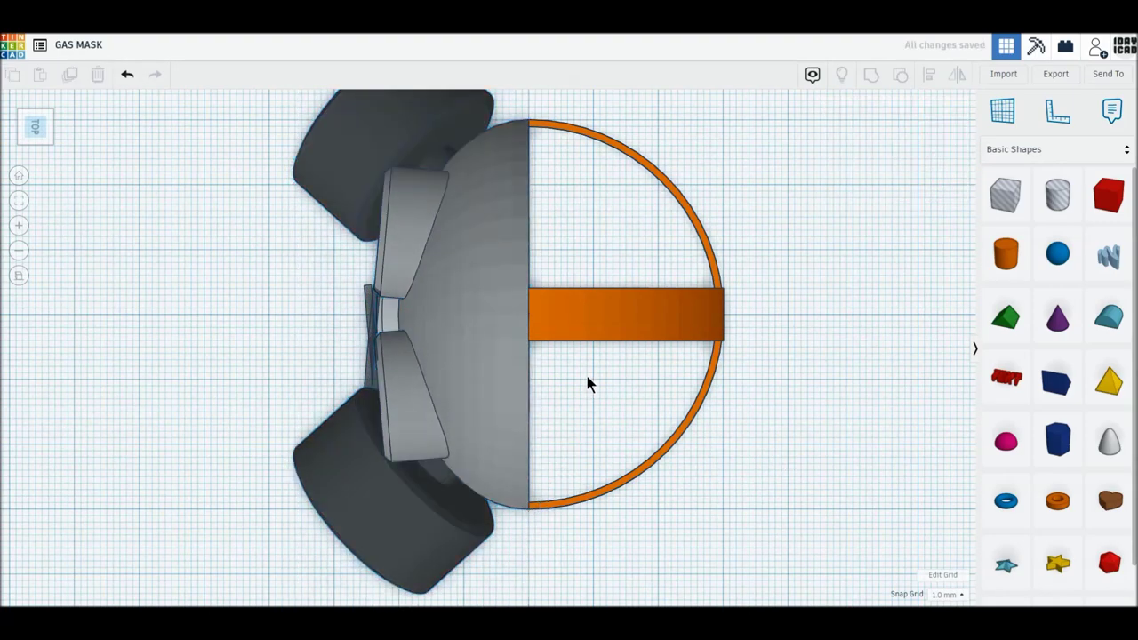
pyautogui.click(24, 146)
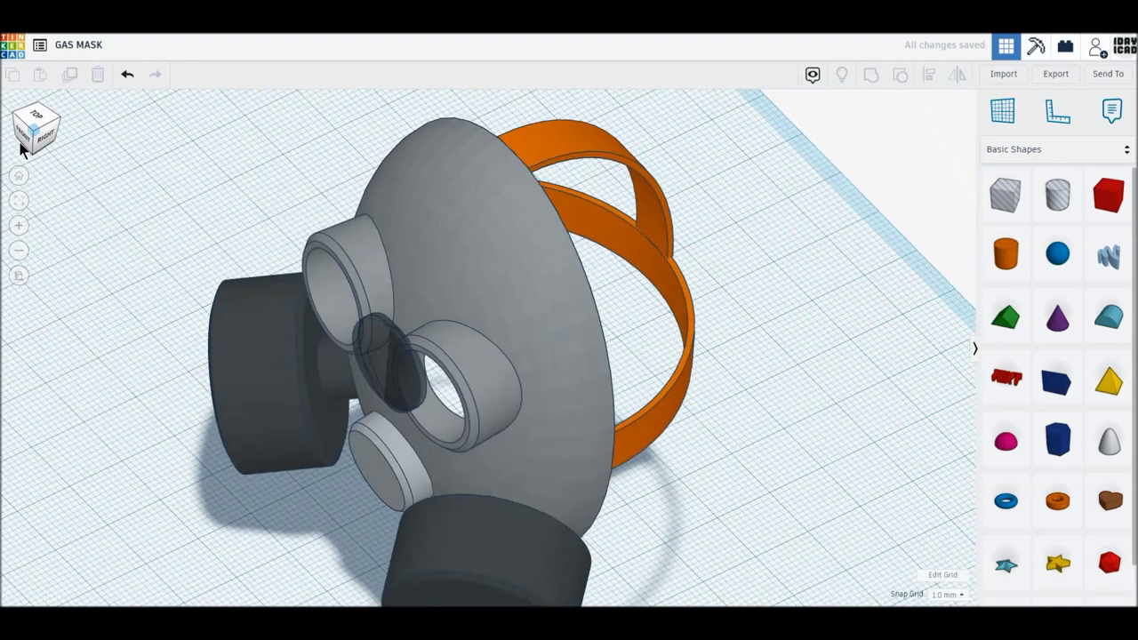
# - Add a new cylinder near the strap ring's end and shrink it to 2 × 3
pyautogui.moveTo(1006, 253); pyautogui.dragTo(731, 534)
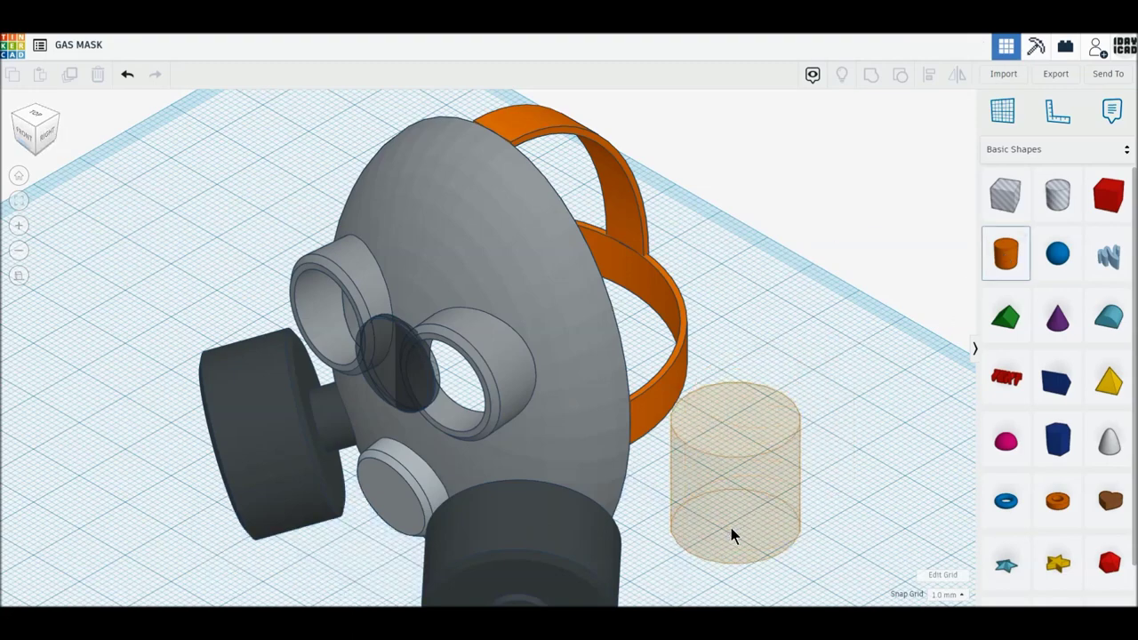
pyautogui.click(35, 115)
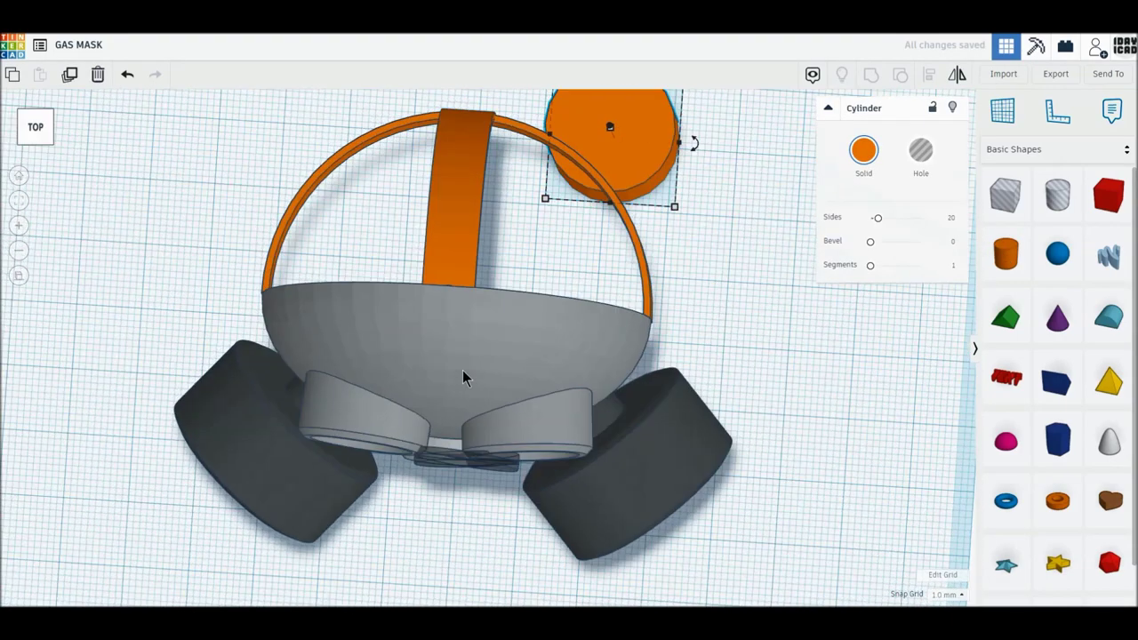
pyautogui.moveTo(605, 165); pyautogui.dragTo(701, 311)
pyautogui.moveTo(749, 206); pyautogui.dragTo(674, 328)
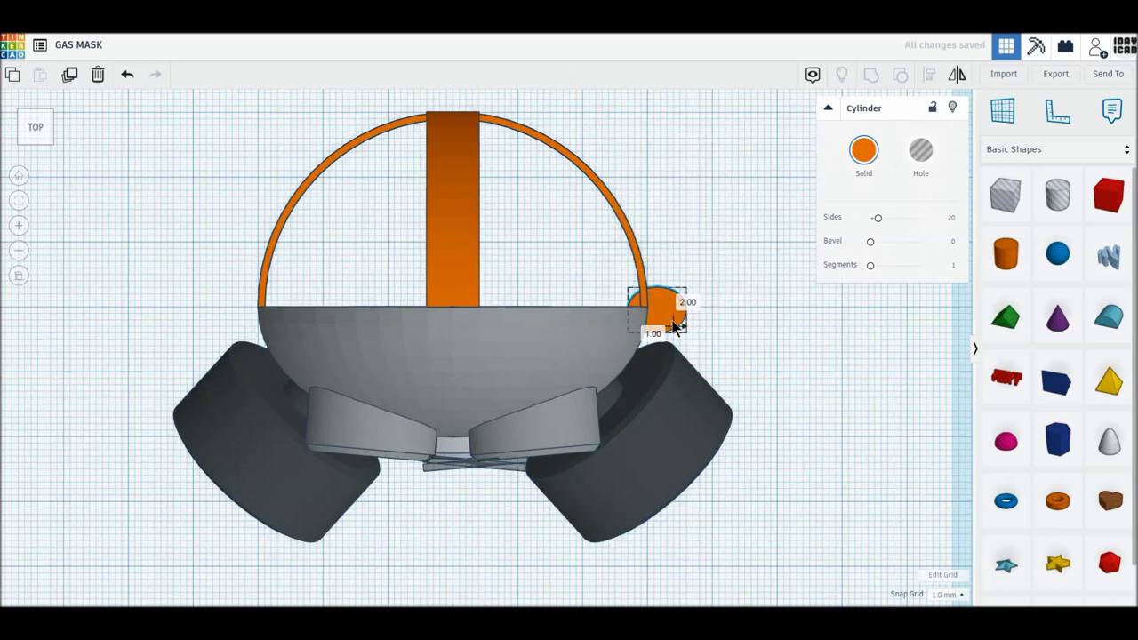
pyautogui.moveTo(675, 327)
pyautogui.mouseDown()
pyautogui.moveTo(683, 333)
pyautogui.moveTo(654, 317)
pyautogui.mouseUp()
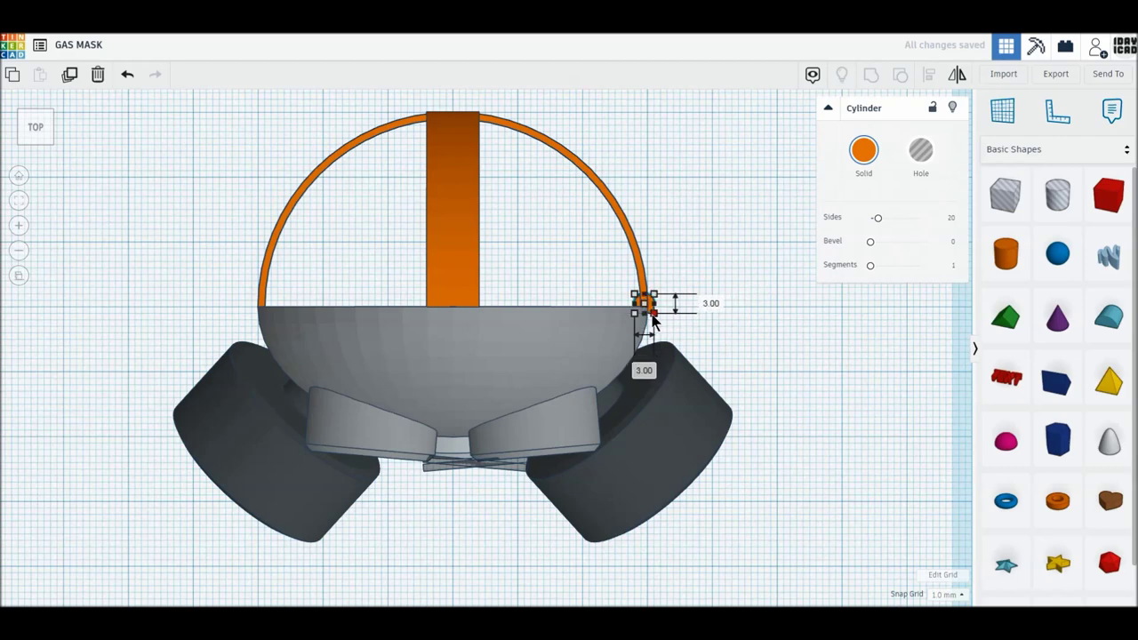
pyautogui.moveTo(654, 318); pyautogui.dragTo(649, 319)
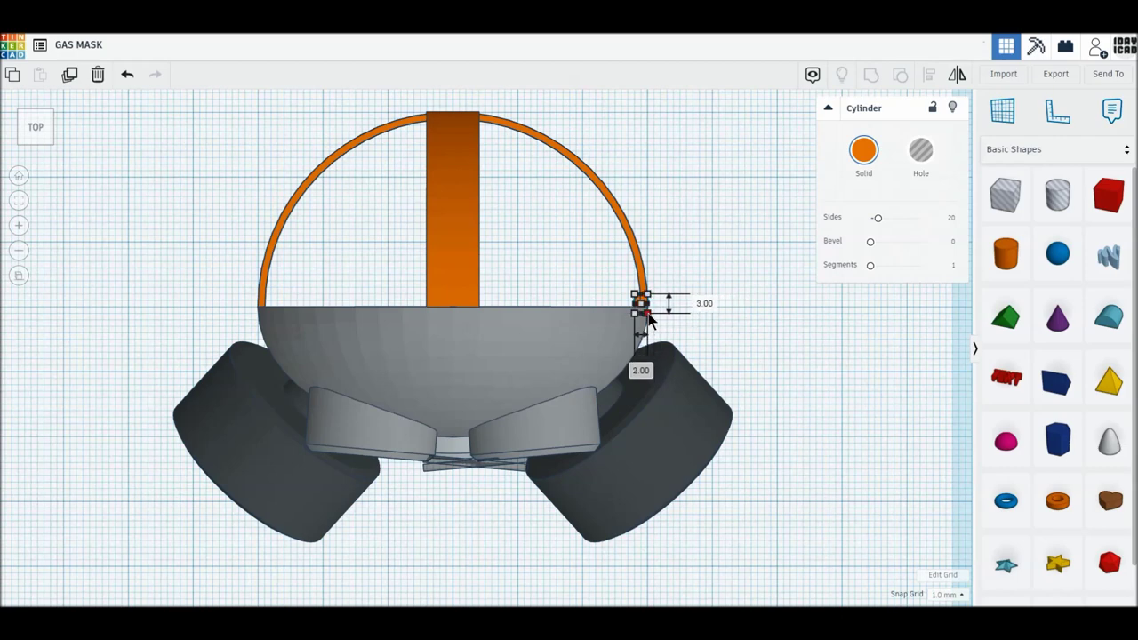
pyautogui.click(663, 313)
# - Nudge the small cylinder onto the end of the strap ring
pyautogui.scroll(5, 653, 312)
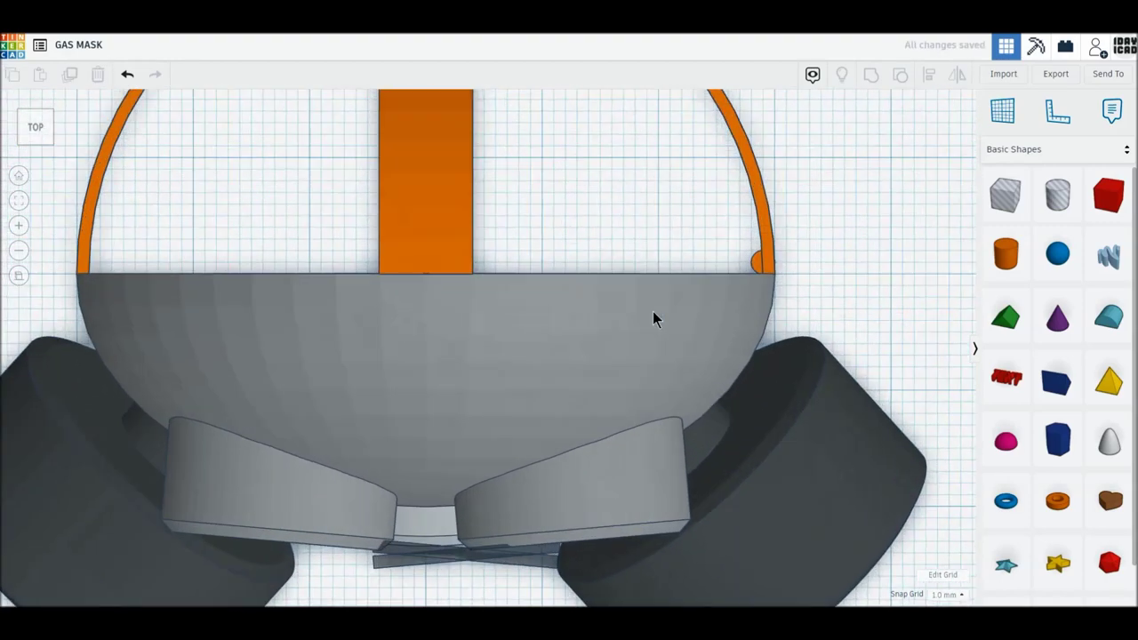
pyautogui.moveTo(514, 344); pyautogui.dragTo(611, 312, button='middle')
pyautogui.moveTo(687, 271); pyautogui.dragTo(714, 297)
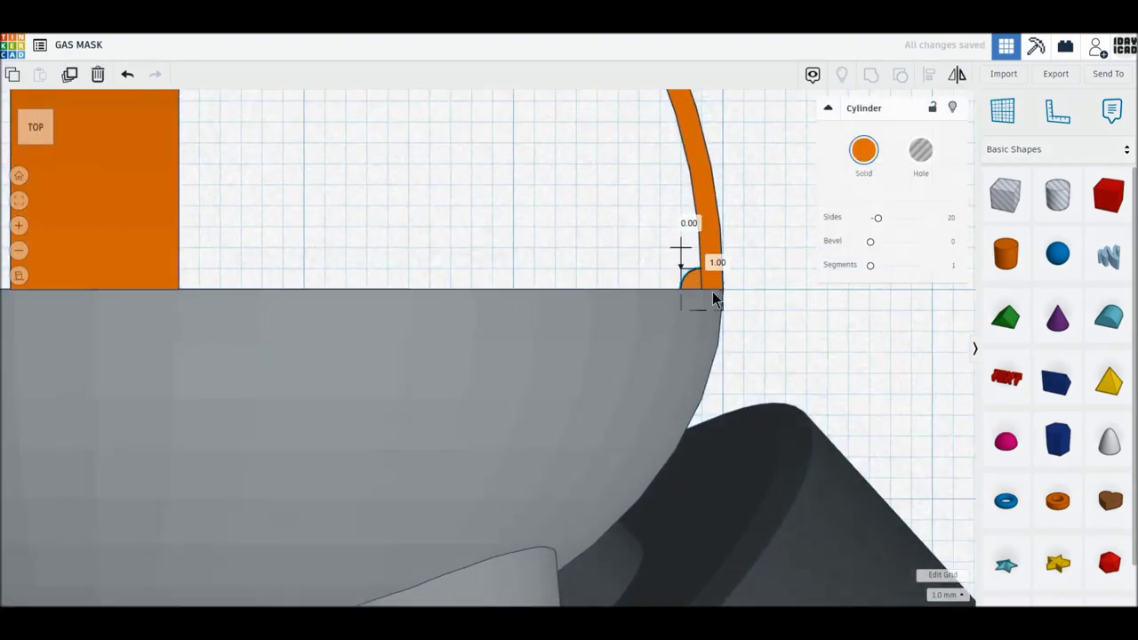
pyautogui.click(60, 128)
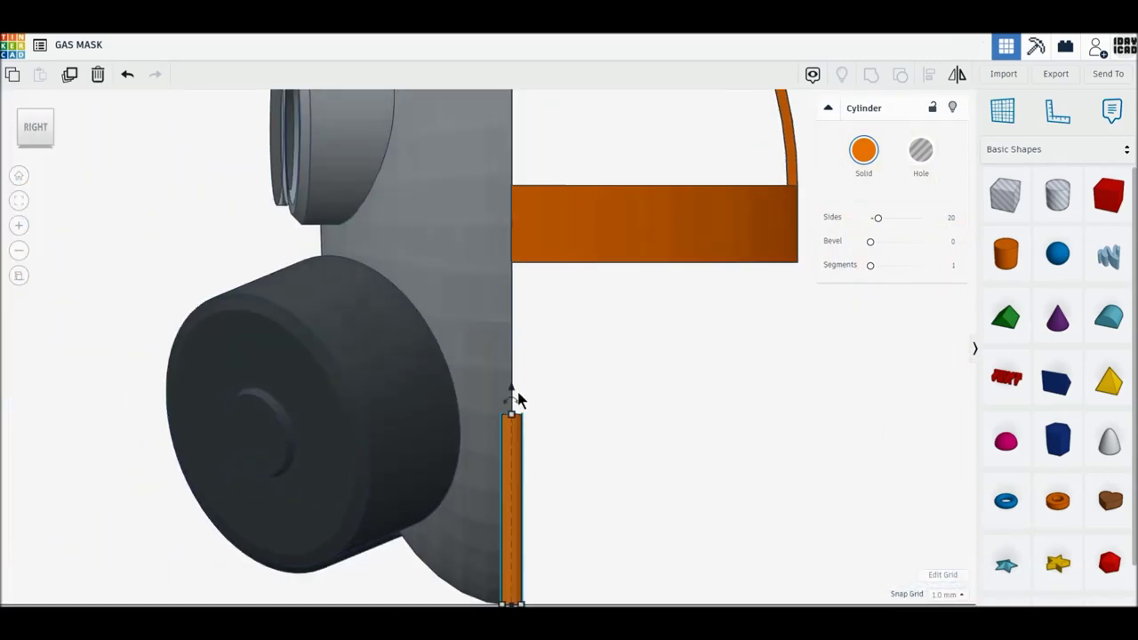
# - Raise the cylinder, stretch it to the strap's 10 mm height, with 64 sides and bevel 2.5
pyautogui.moveTo(511, 251); pyautogui.dragTo(512, 147)
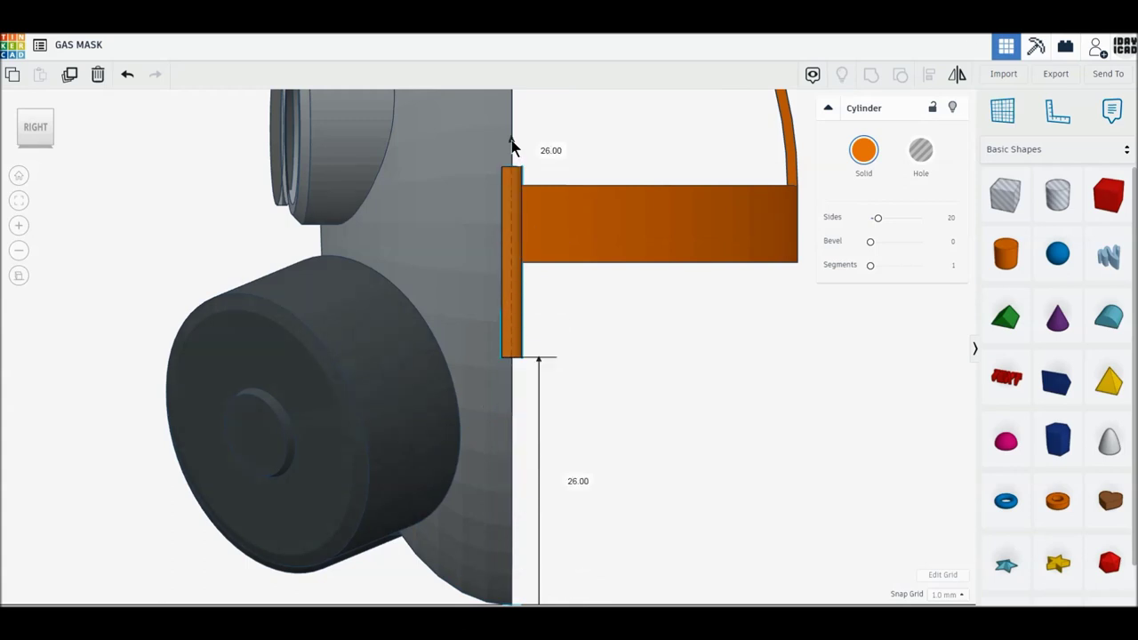
pyautogui.moveTo(510, 308)
pyautogui.mouseDown()
pyautogui.moveTo(516, 215)
pyautogui.moveTo(513, 347)
pyautogui.mouseUp()
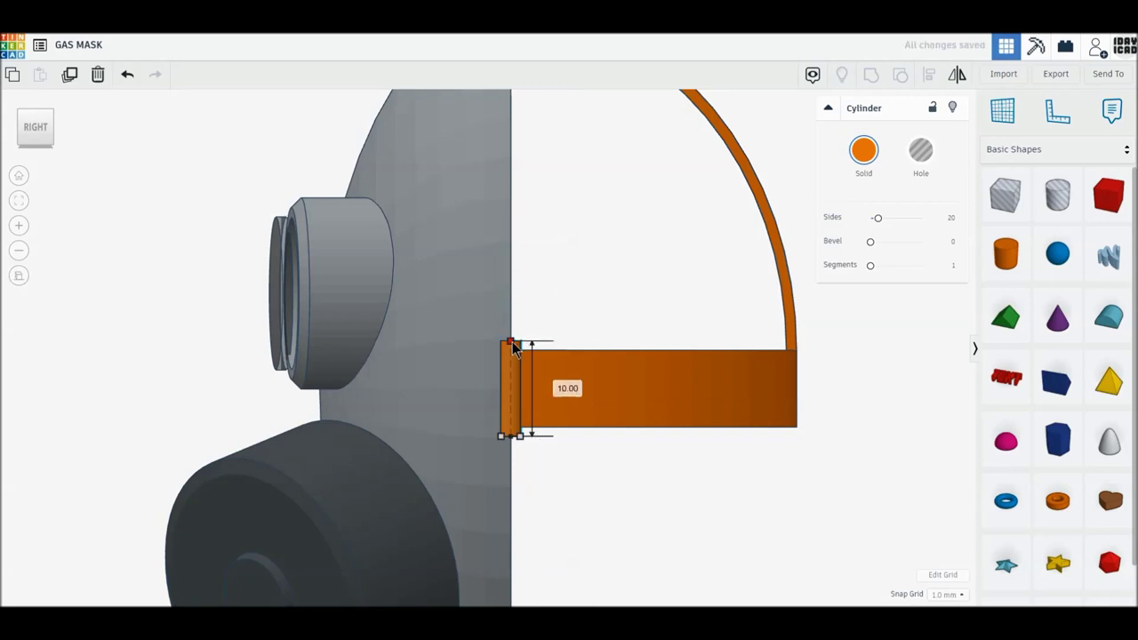
pyautogui.moveTo(877, 220); pyautogui.dragTo(976, 216)
pyautogui.moveTo(940, 251); pyautogui.dragTo(905, 267)
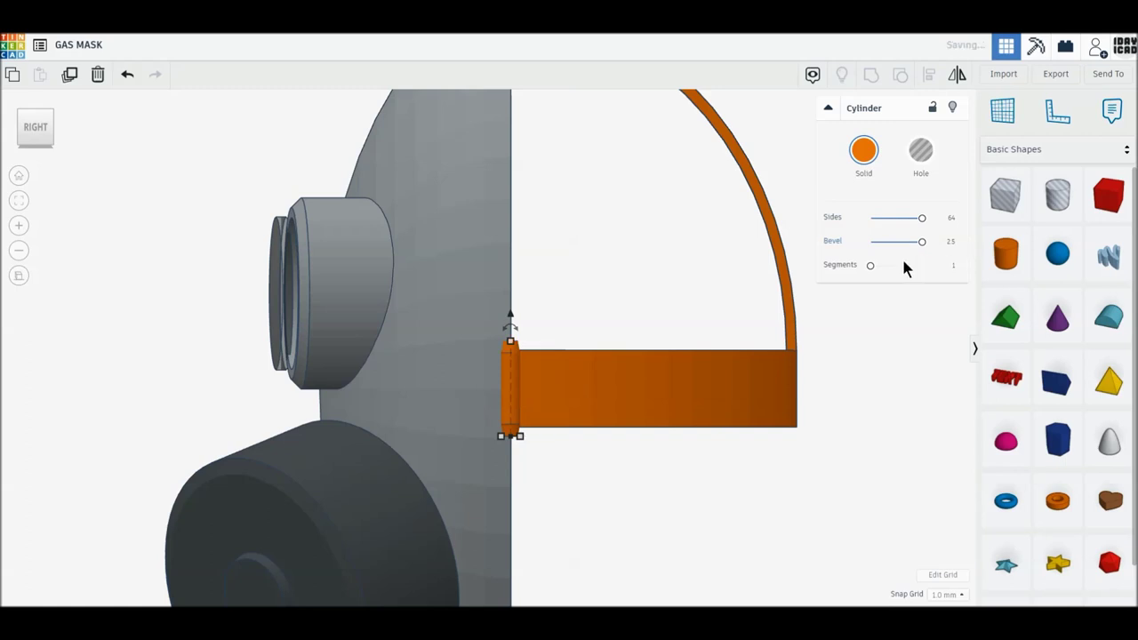
# - Colour the strap bar and arc dark grey and the small cylinder clip light grey
pyautogui.keyDown('shift'); pyautogui.click(722, 315); pyautogui.keyUp('shift')
pyautogui.click(864, 151)
pyautogui.click(1086, 258)
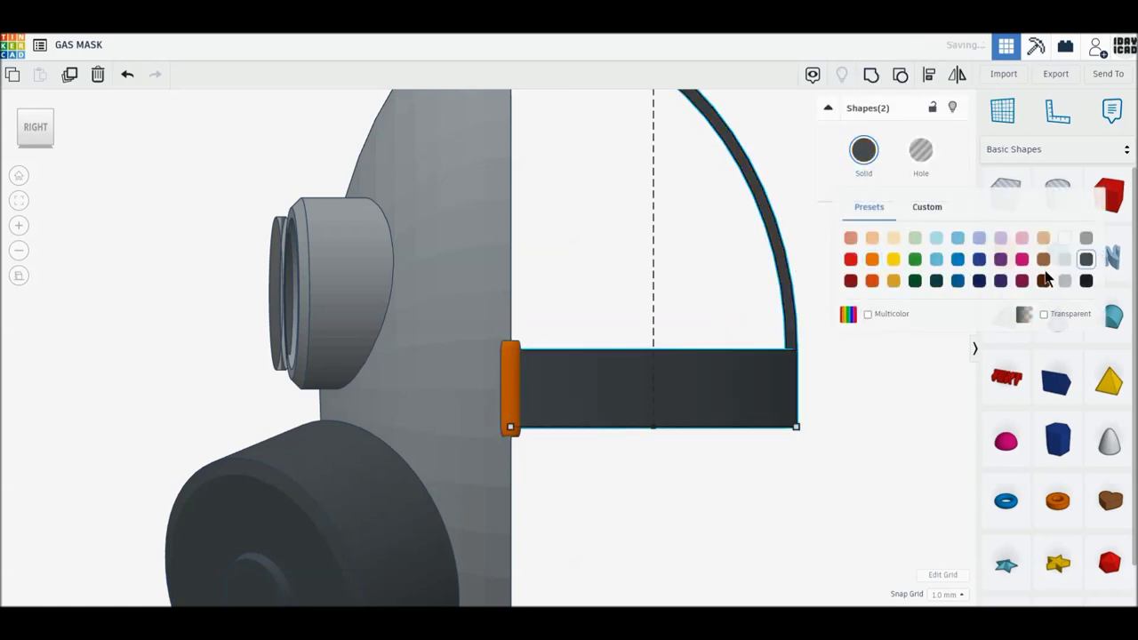
pyautogui.click(509, 387)
pyautogui.click(863, 152)
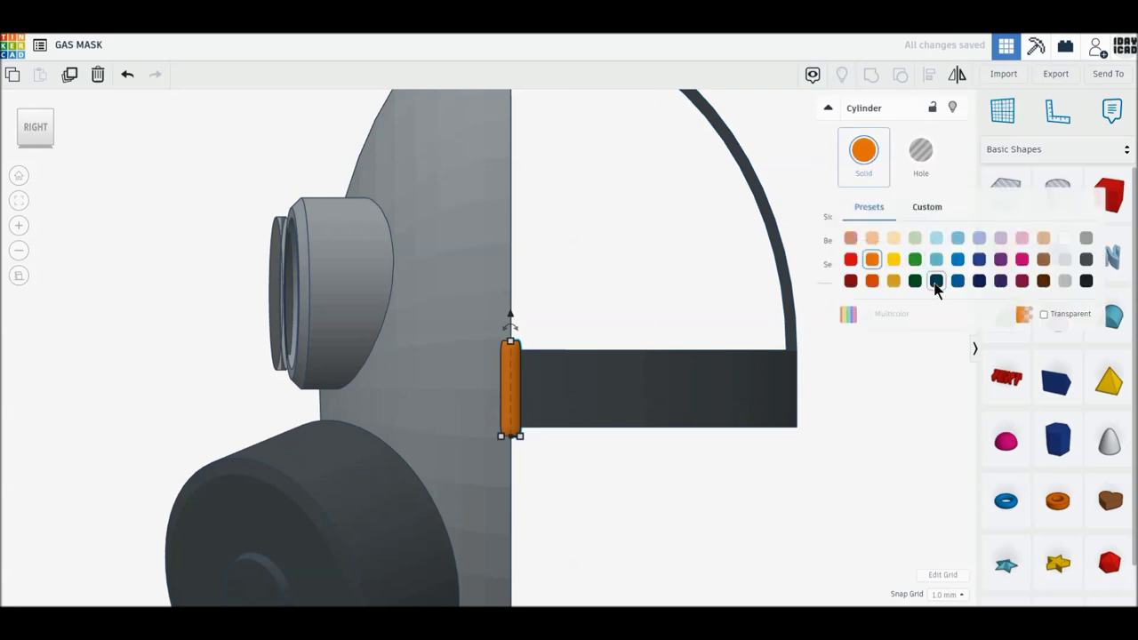
pyautogui.click(1086, 238)
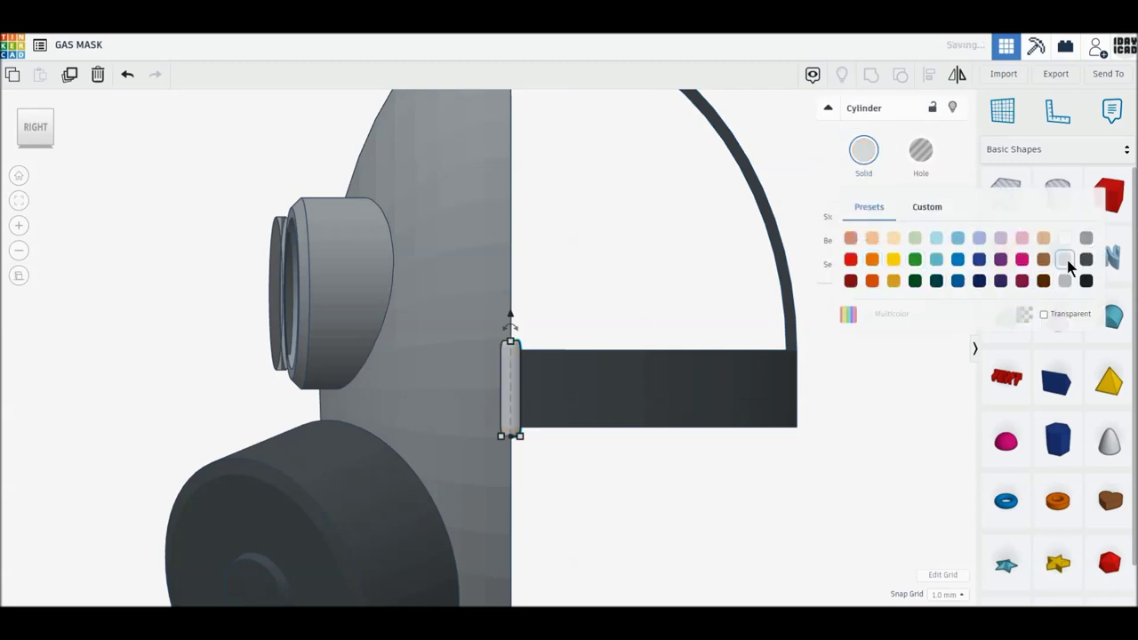
pyautogui.click(805, 485)
pyautogui.moveTo(492, 386)
pyautogui.mouseDown(button='middle')
pyautogui.moveTo(552, 517)
pyautogui.moveTo(560, 450)
pyautogui.mouseUp(button='middle')
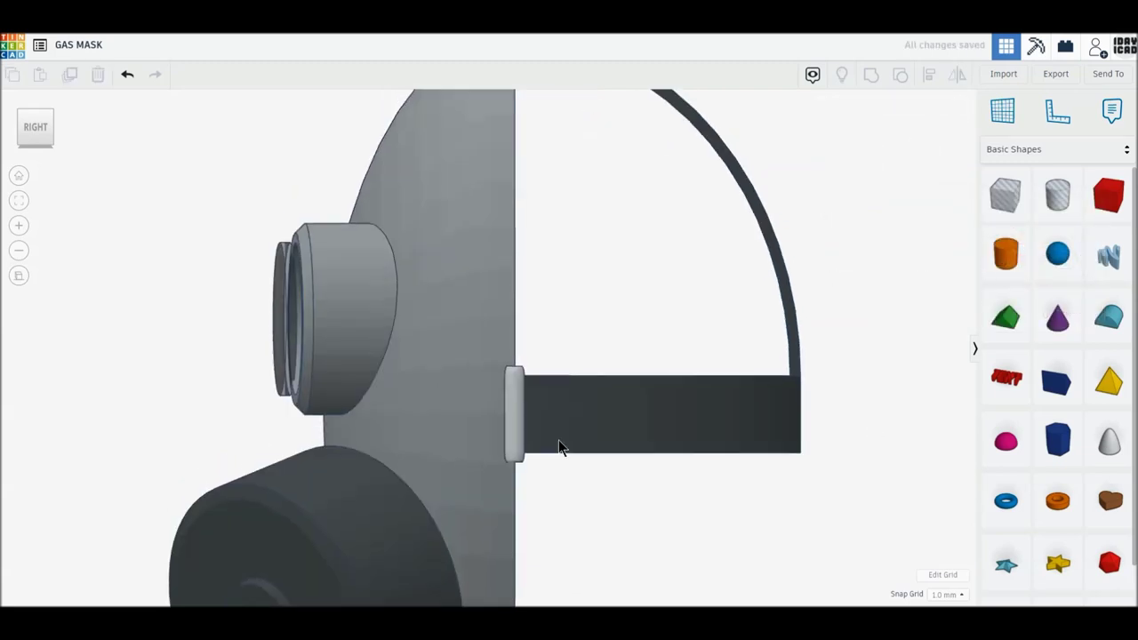
pyautogui.click(36, 106)
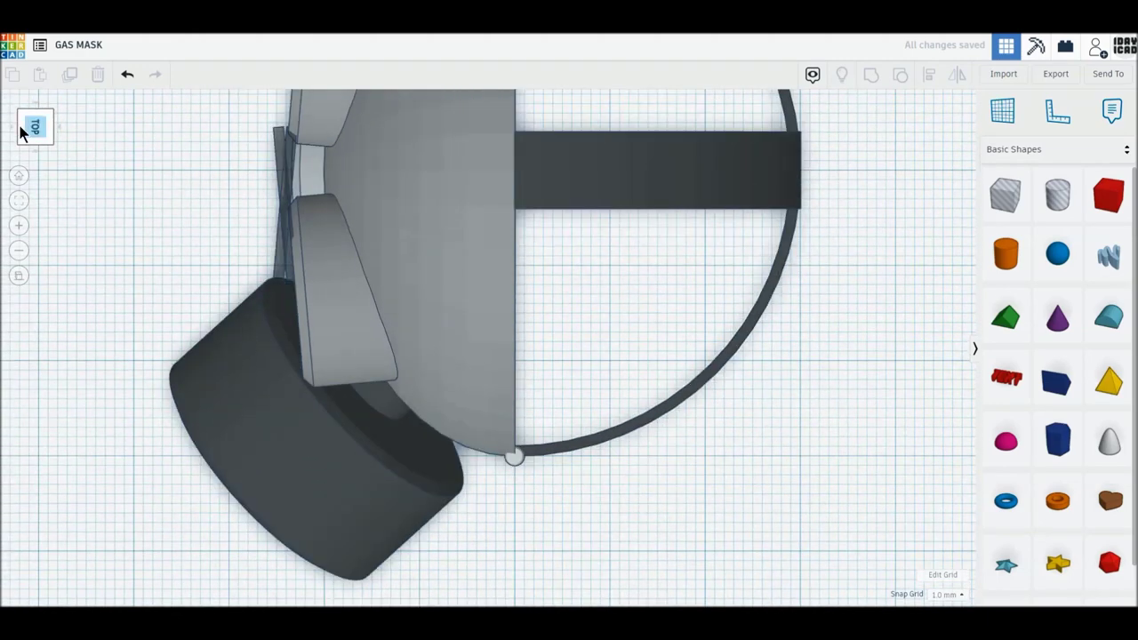
# - Move the dark inner rim cylinder into the left eye hole to match the right eye
pyautogui.click(24, 134)
pyautogui.click(594, 393)
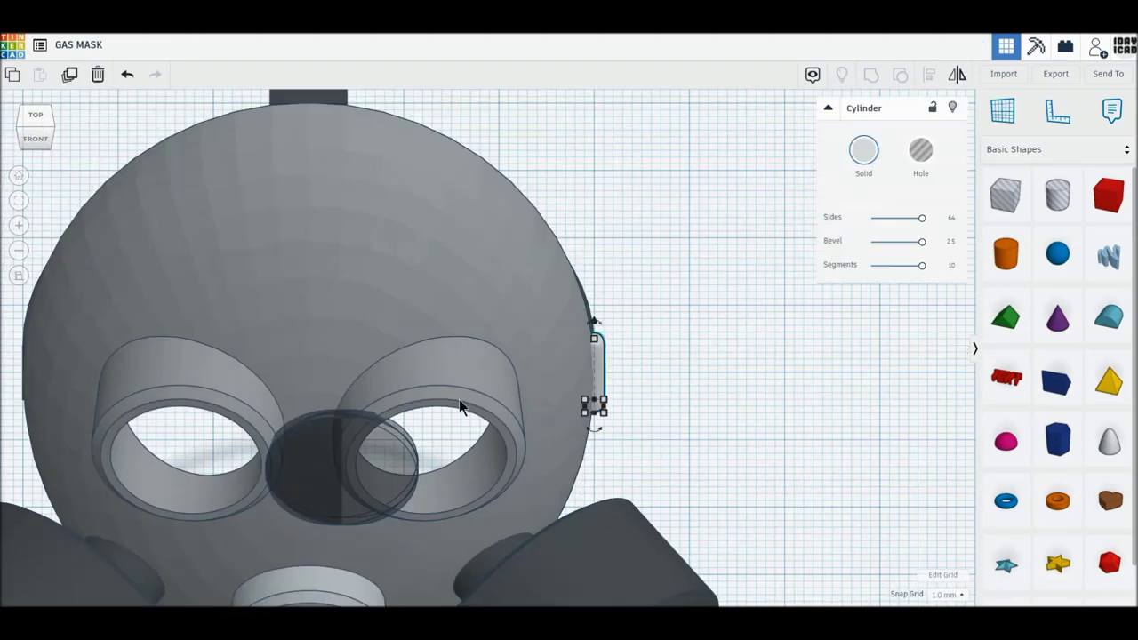
pyautogui.moveTo(591, 393); pyautogui.dragTo(656, 394, button='middle')
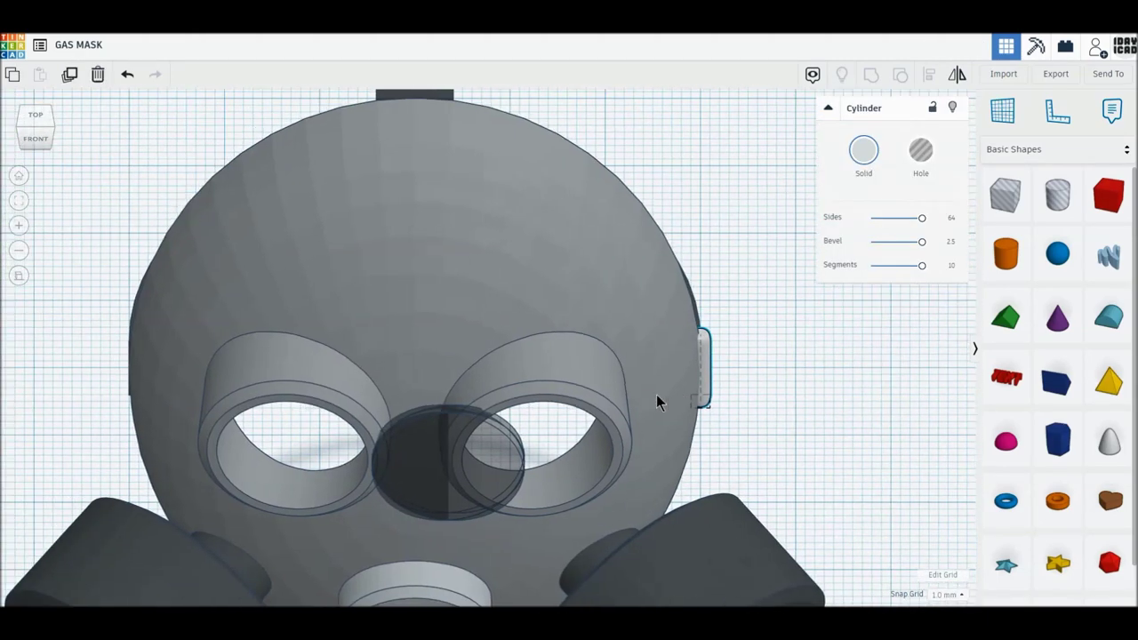
pyautogui.click(411, 478)
pyautogui.moveTo(424, 483)
pyautogui.mouseDown()
pyautogui.moveTo(351, 481)
pyautogui.moveTo(508, 477)
pyautogui.mouseUp()
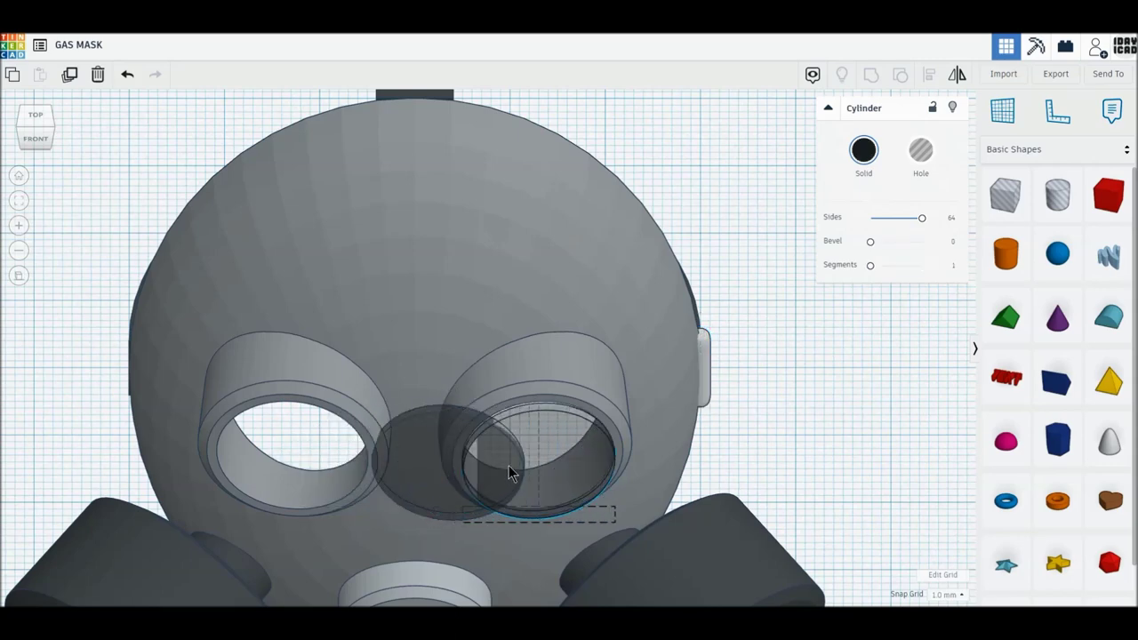
pyautogui.moveTo(509, 473)
pyautogui.mouseDown()
pyautogui.moveTo(266, 469)
pyautogui.moveTo(537, 472)
pyautogui.mouseUp()
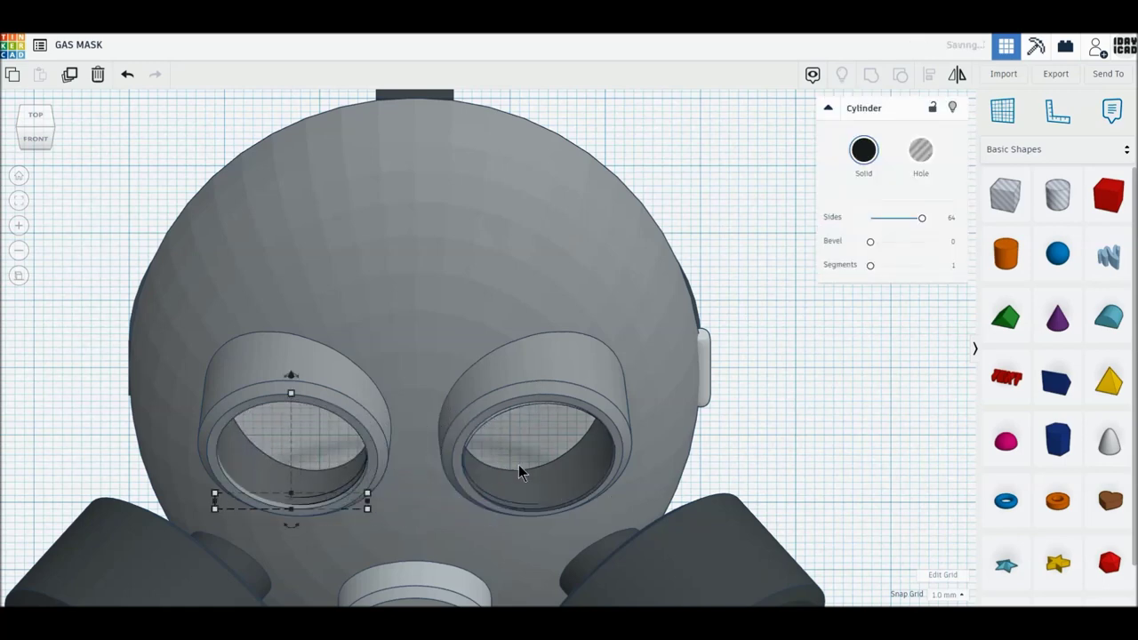
pyautogui.click(811, 449)
# - Duplicate the light grey right-side clip and place the copy on the mask's left edge
pyautogui.click(707, 390)
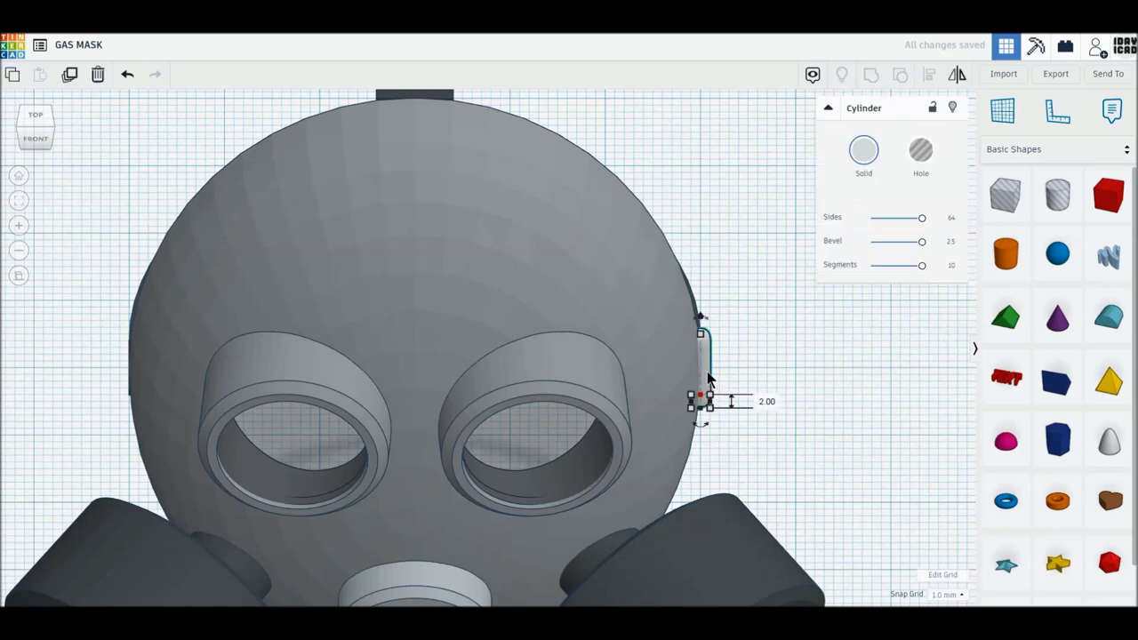
pyautogui.moveTo(705, 371); pyautogui.dragTo(688, 372)
pyautogui.click(127, 73)
pyautogui.click(69, 74)
pyautogui.moveTo(712, 386); pyautogui.dragTo(134, 389)
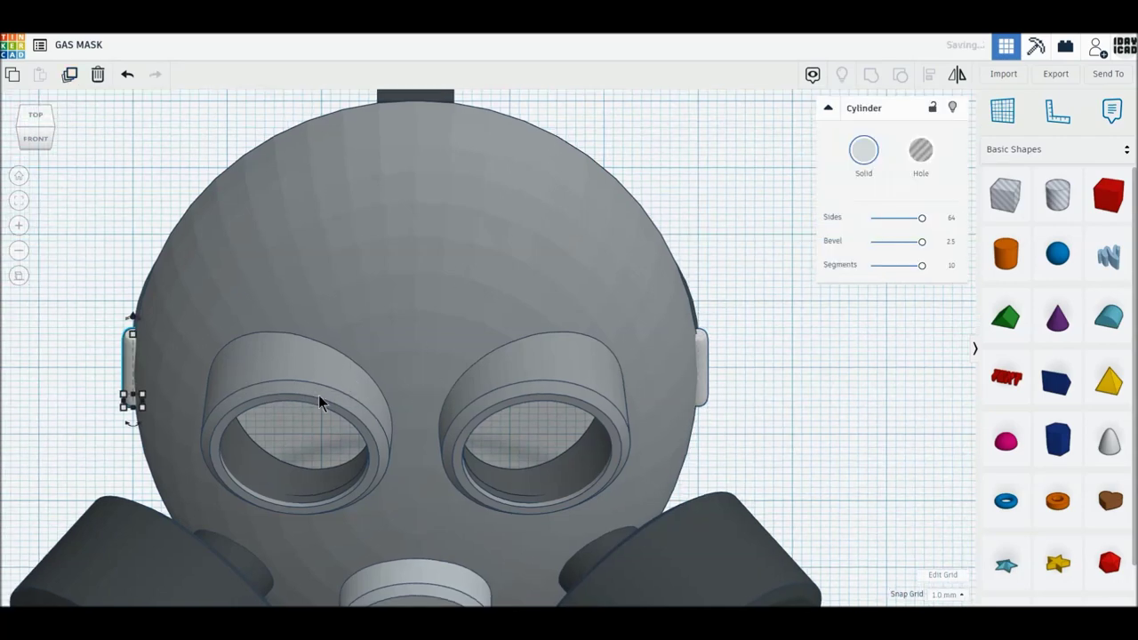
pyautogui.scroll(-5, 134, 396)
pyautogui.click(242, 418)
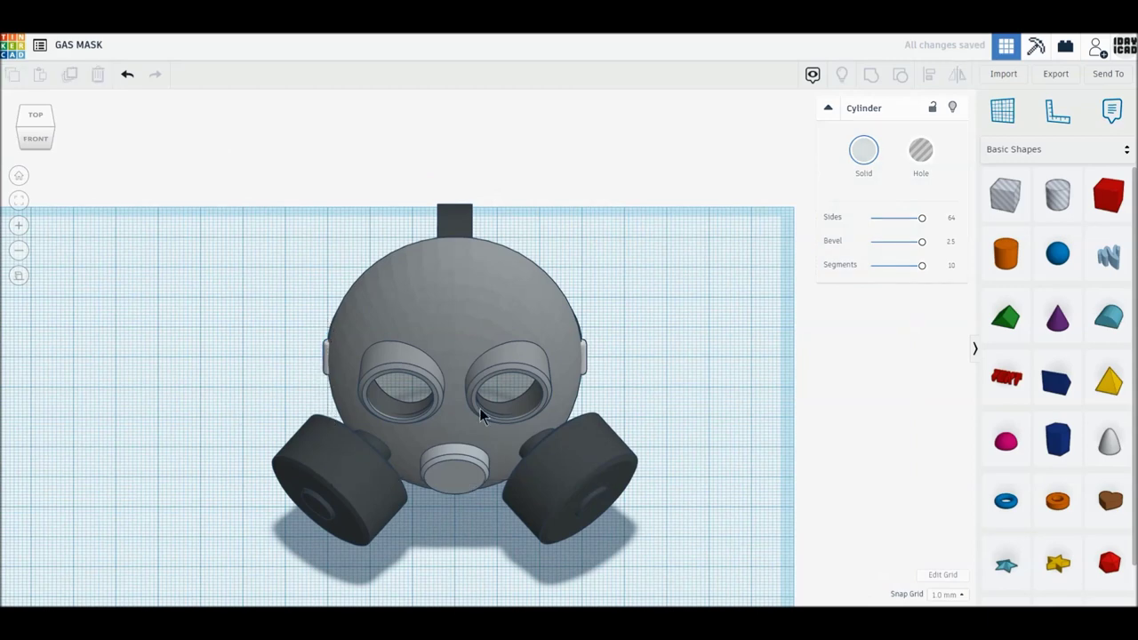
pyautogui.click(584, 373)
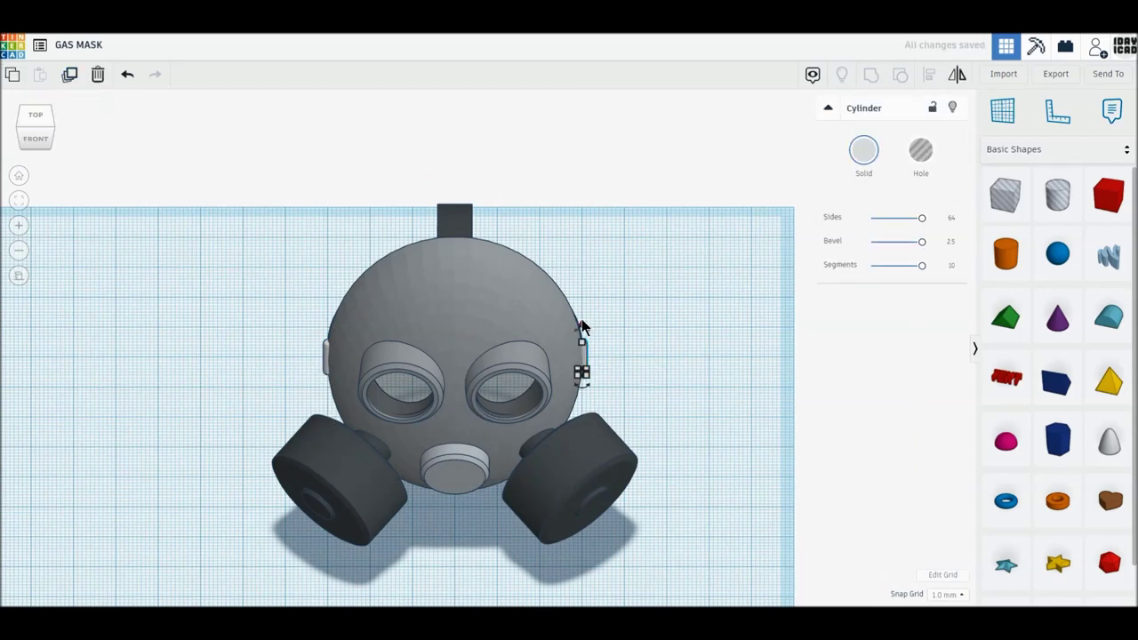
# - Lift the side clip onto the top of the mask and centre it in Front view
pyautogui.moveTo(580, 351); pyautogui.dragTo(578, 230)
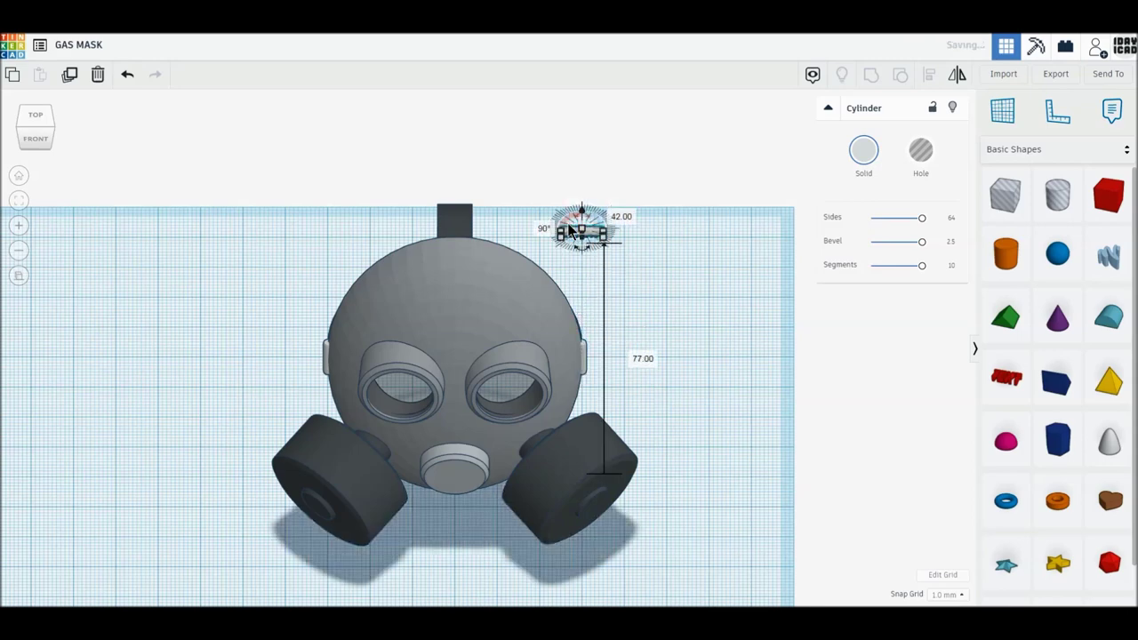
pyautogui.click(35, 138)
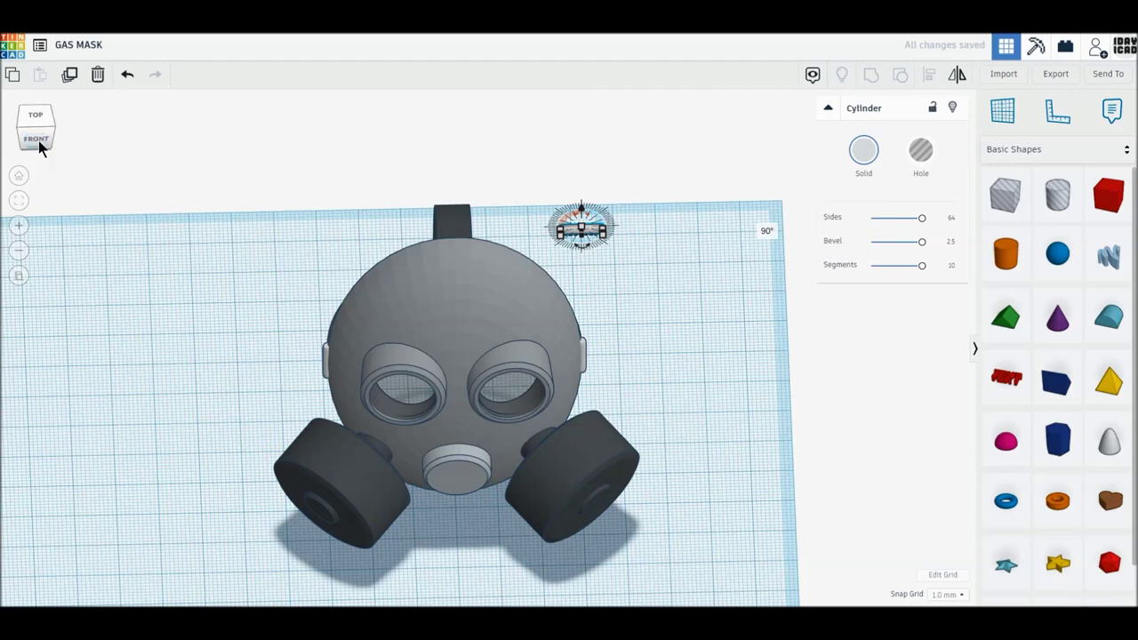
pyautogui.click(38, 140)
pyautogui.click(627, 238)
pyautogui.moveTo(594, 196); pyautogui.dragTo(467, 197)
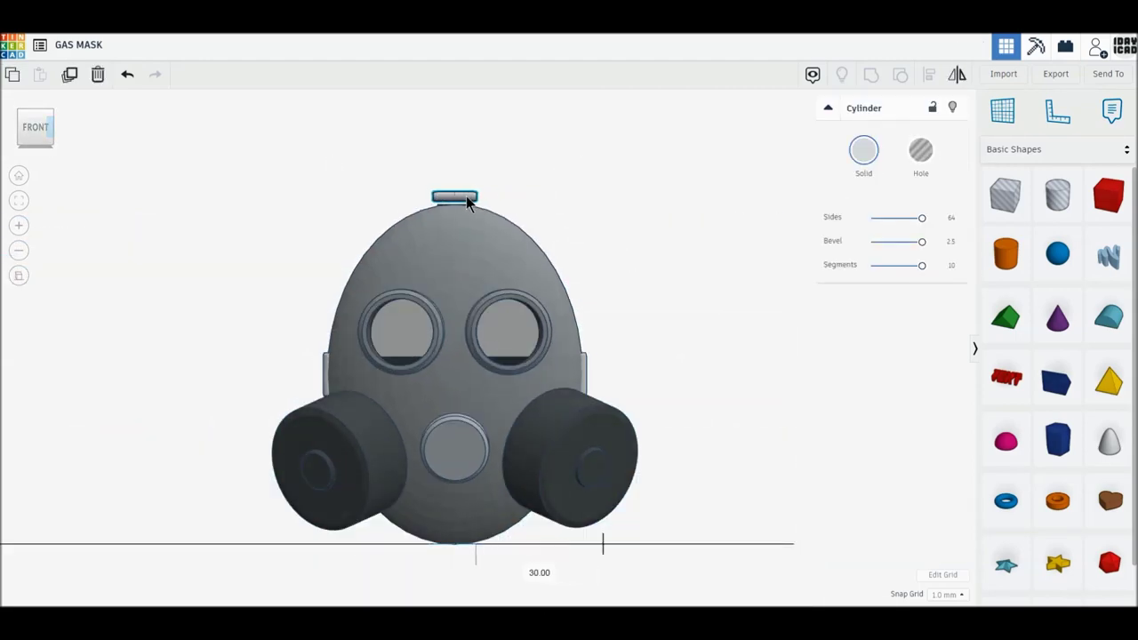
pyautogui.moveTo(456, 233); pyautogui.dragTo(457, 236)
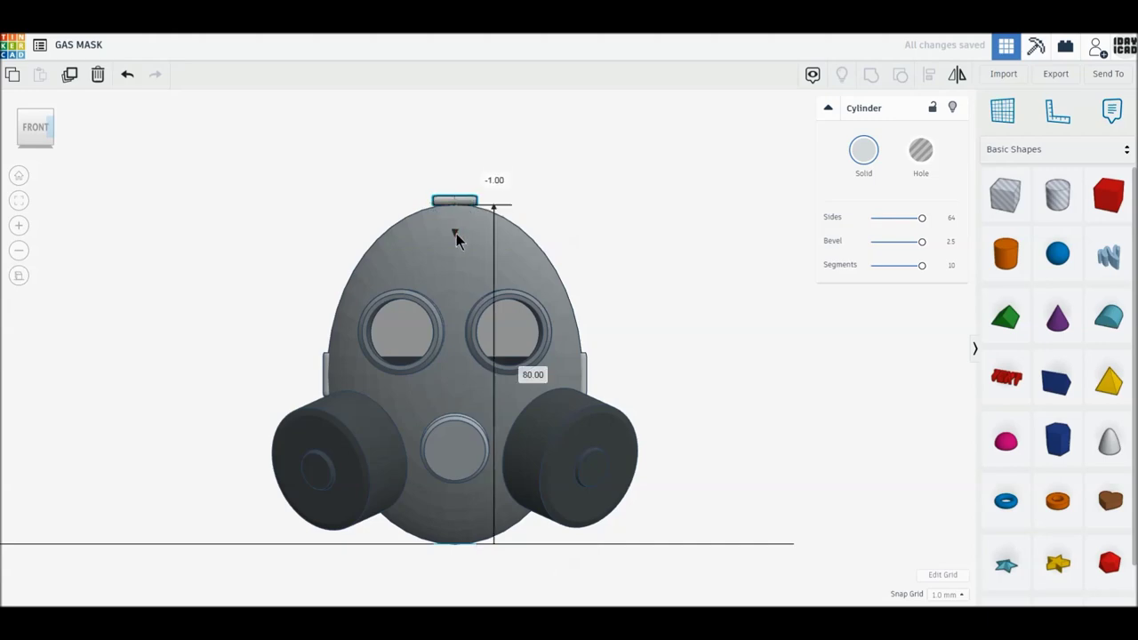
# - In Right view, move the clip copy to the strap's rear corner
pyautogui.moveTo(45, 115); pyautogui.dragTo(49, 119)
pyautogui.click(47, 117)
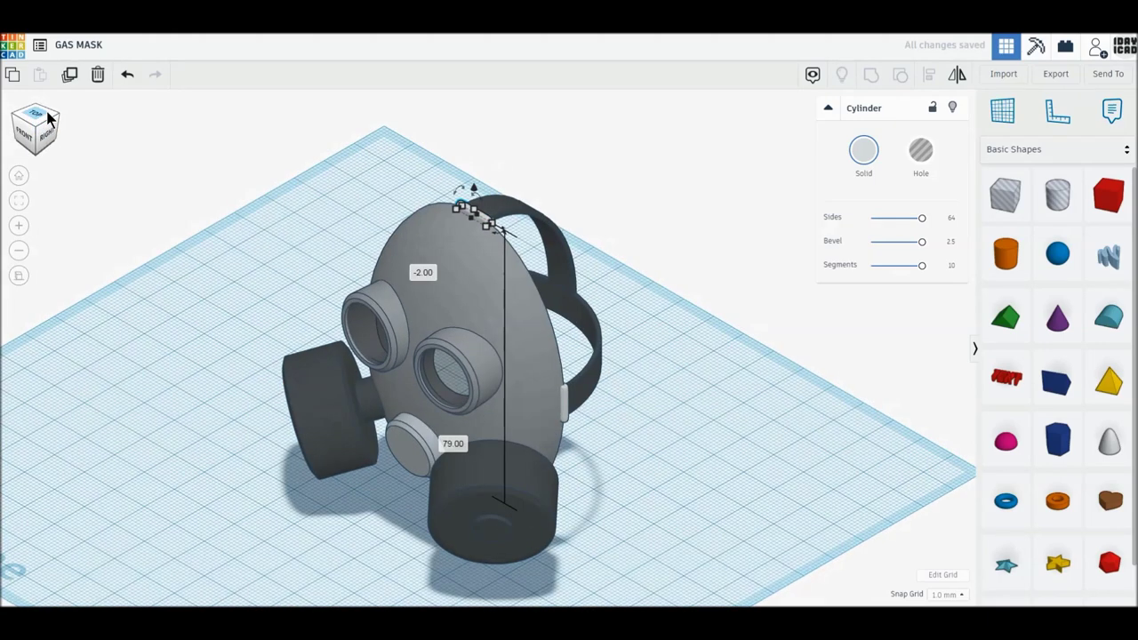
pyautogui.click(42, 125)
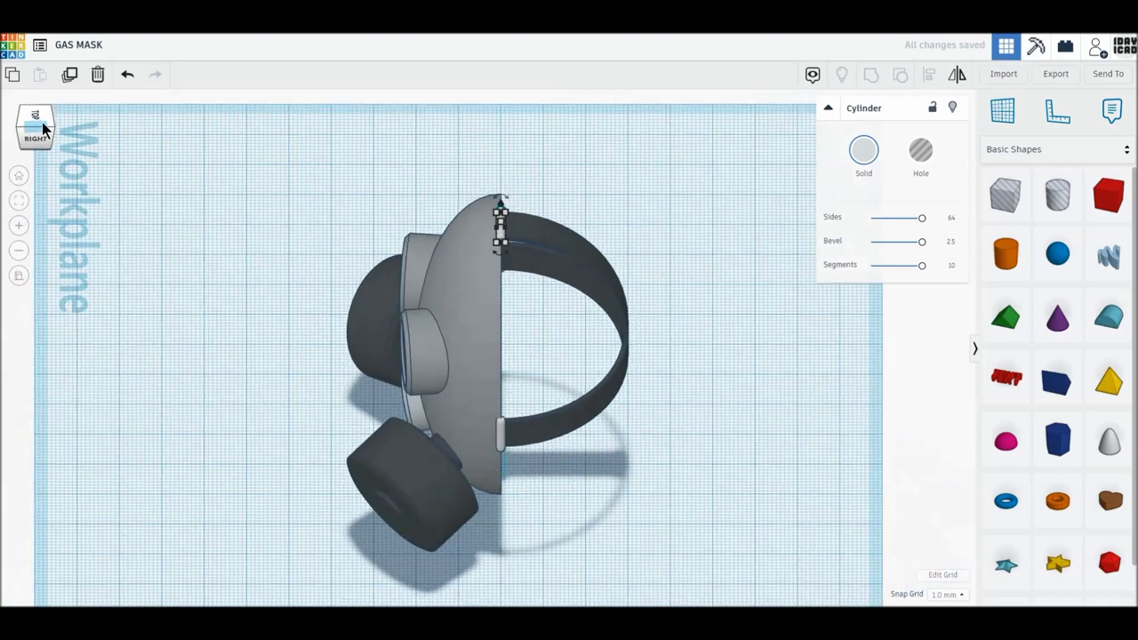
pyautogui.click(35, 142)
pyautogui.click(181, 204)
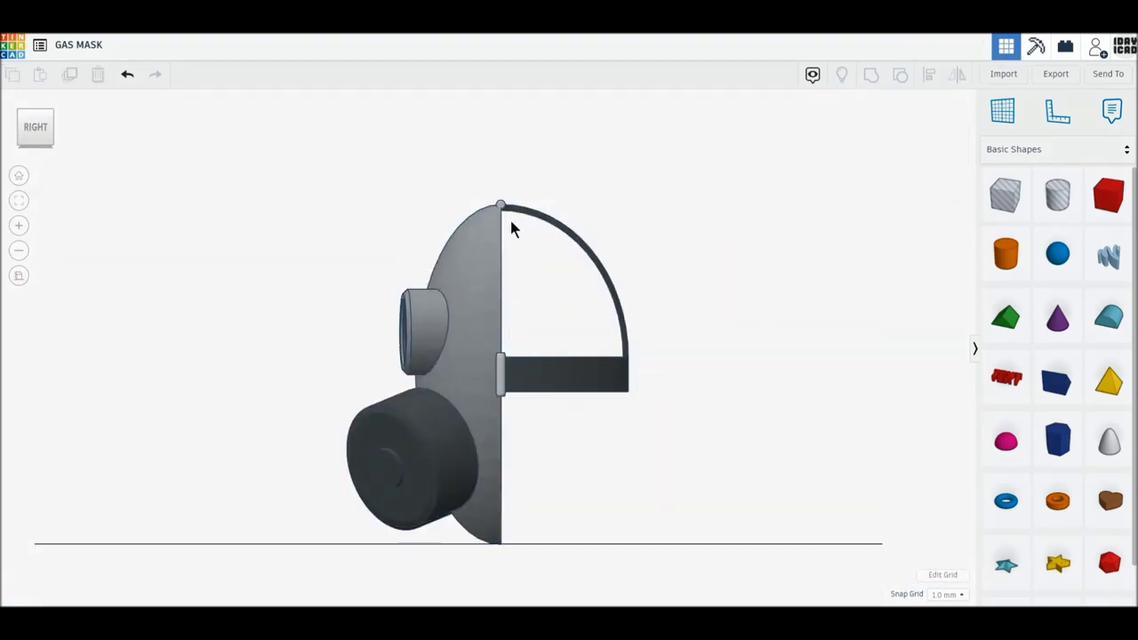
pyautogui.click(500, 209)
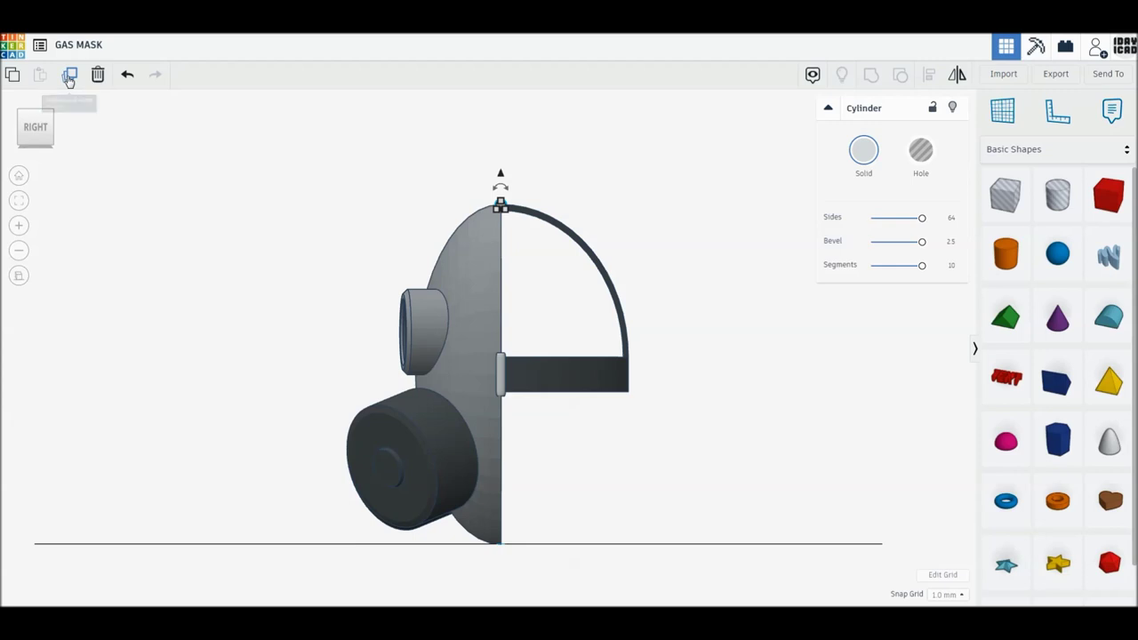
pyautogui.moveTo(504, 213)
pyautogui.mouseDown()
pyautogui.moveTo(629, 207)
pyautogui.moveTo(629, 331)
pyautogui.mouseUp()
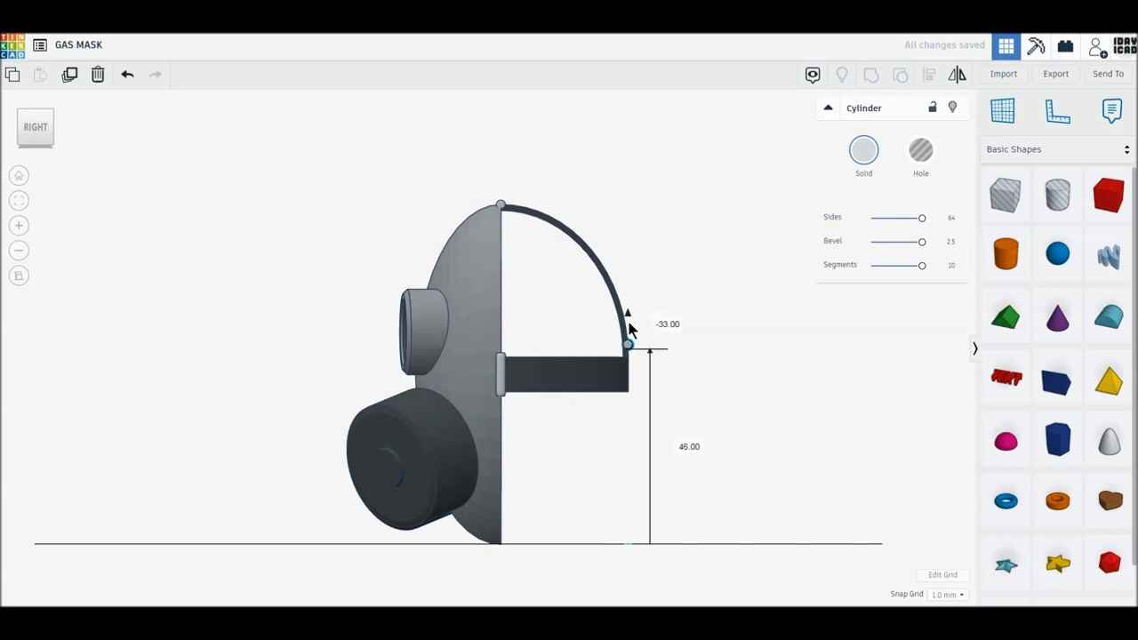
# - Check the mask from back, left and front views, then return to the perspective home view
pyautogui.click(51, 131)
pyautogui.click(50, 131)
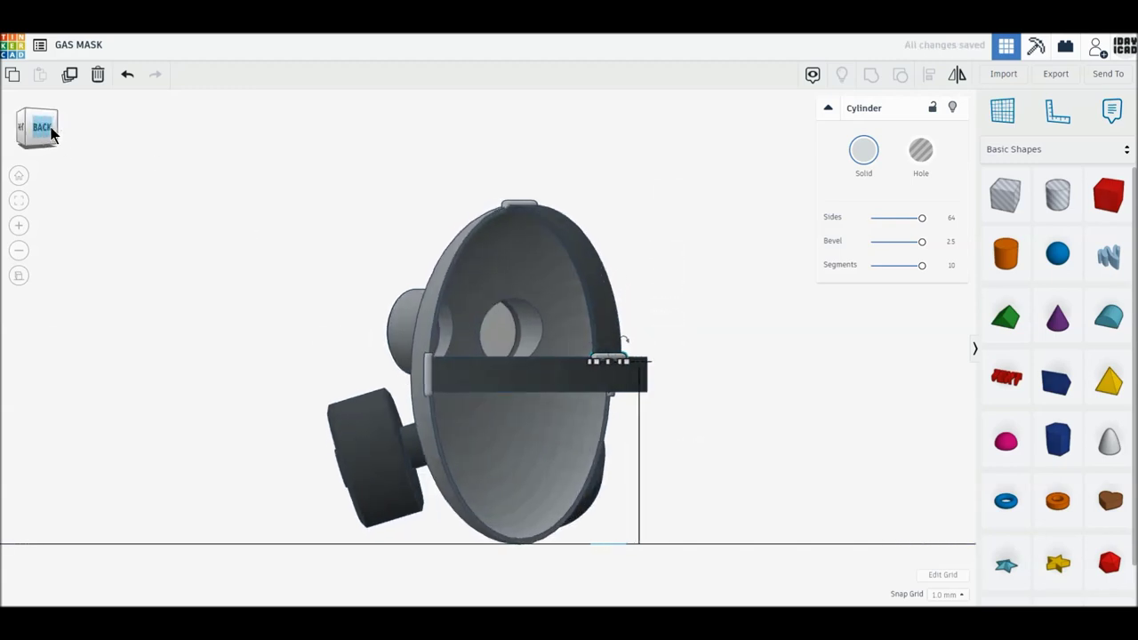
pyautogui.click(50, 132)
pyautogui.click(50, 131)
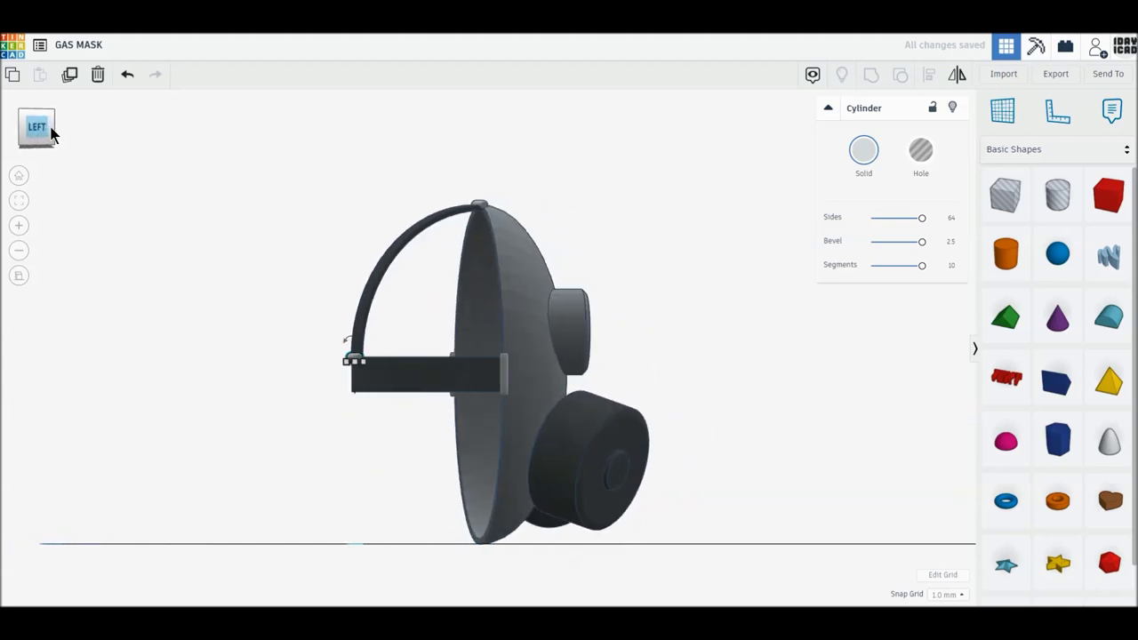
pyautogui.click(50, 132)
pyautogui.click(50, 131)
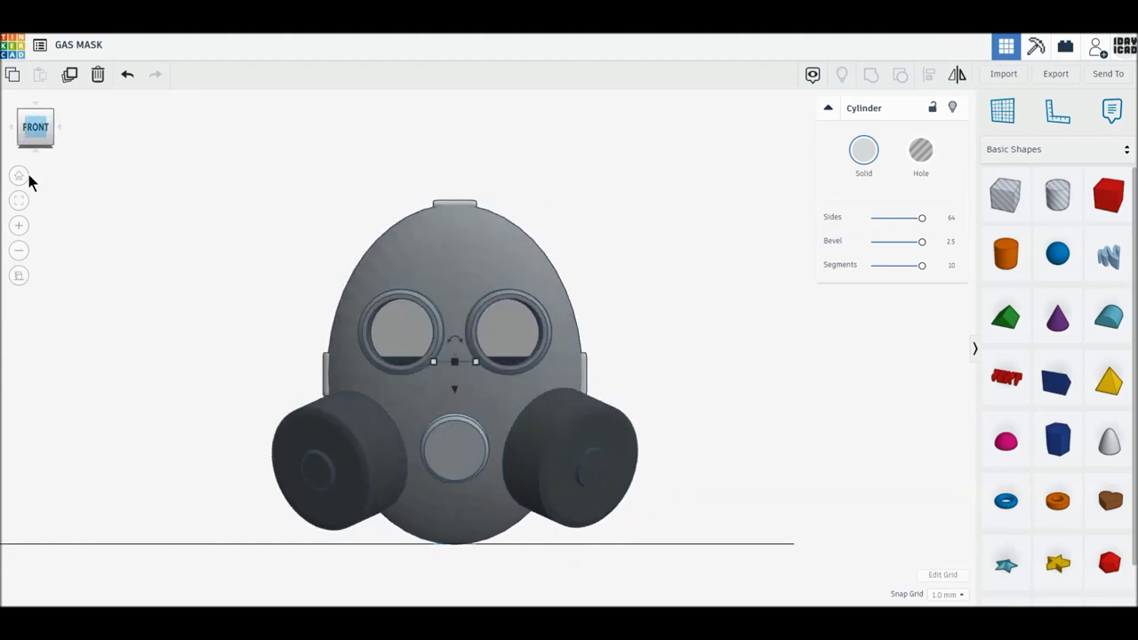
pyautogui.click(20, 280)
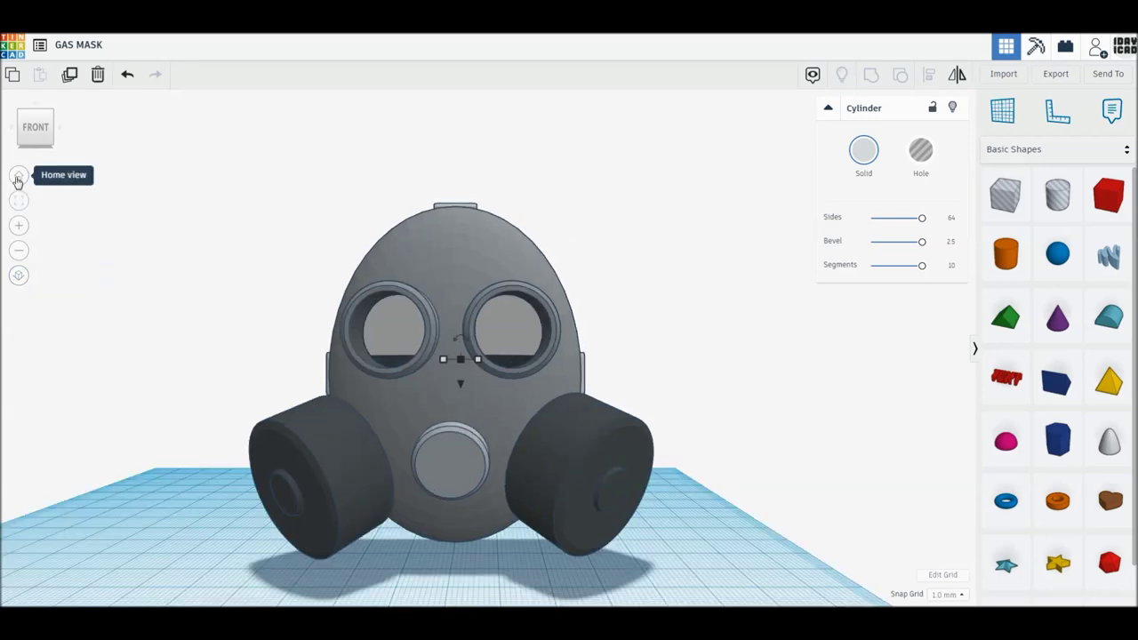
pyautogui.click(19, 177)
pyautogui.moveTo(368, 128); pyautogui.dragTo(696, 381)
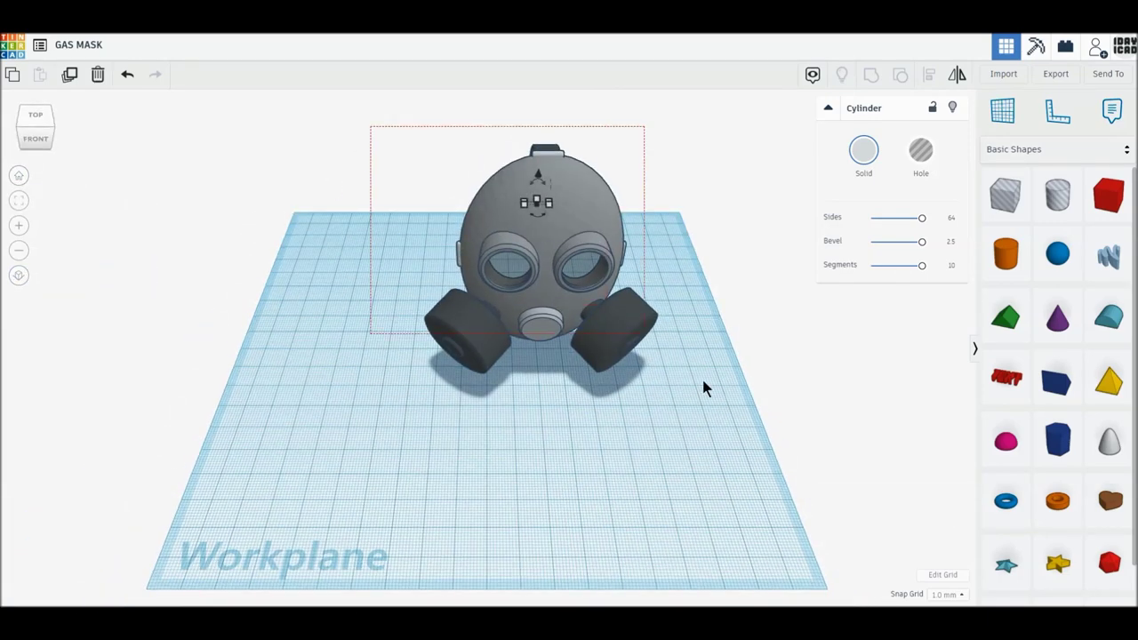
# - Rotate all nine mask parts in 22.5° steps and shift them left and forward
pyautogui.moveTo(539, 413); pyautogui.dragTo(549, 389)
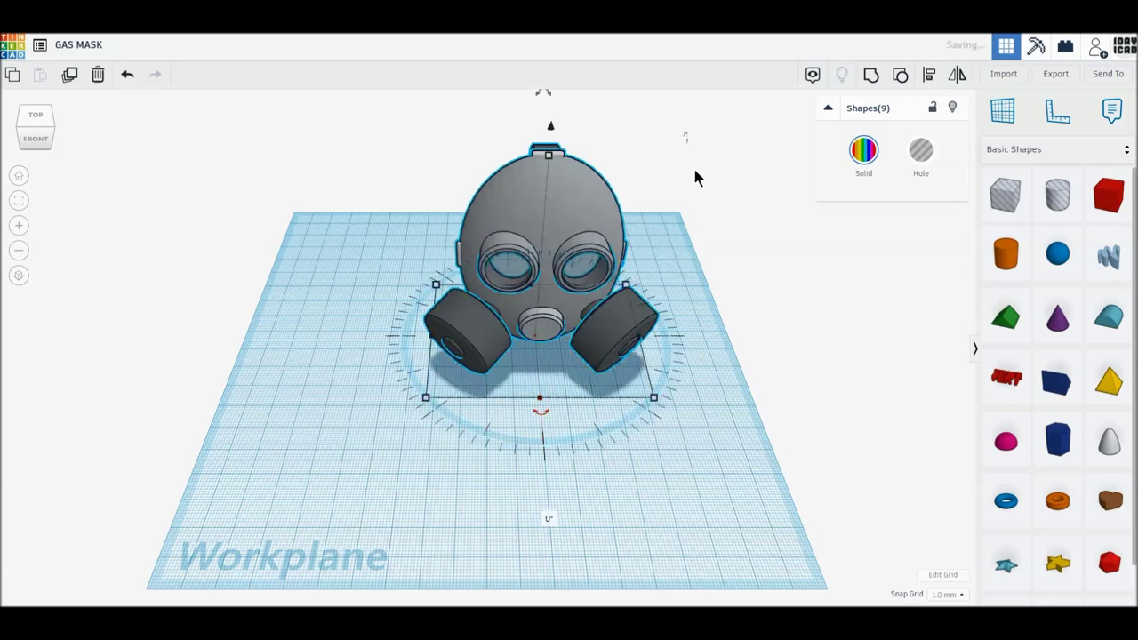
pyautogui.moveTo(683, 135); pyautogui.dragTo(669, 143)
pyautogui.moveTo(541, 414)
pyautogui.mouseDown()
pyautogui.moveTo(519, 418)
pyautogui.moveTo(523, 429)
pyautogui.mouseUp()
pyautogui.moveTo(578, 200)
pyautogui.mouseDown()
pyautogui.moveTo(528, 237)
pyautogui.moveTo(547, 232)
pyautogui.mouseUp()
pyautogui.click(818, 283)
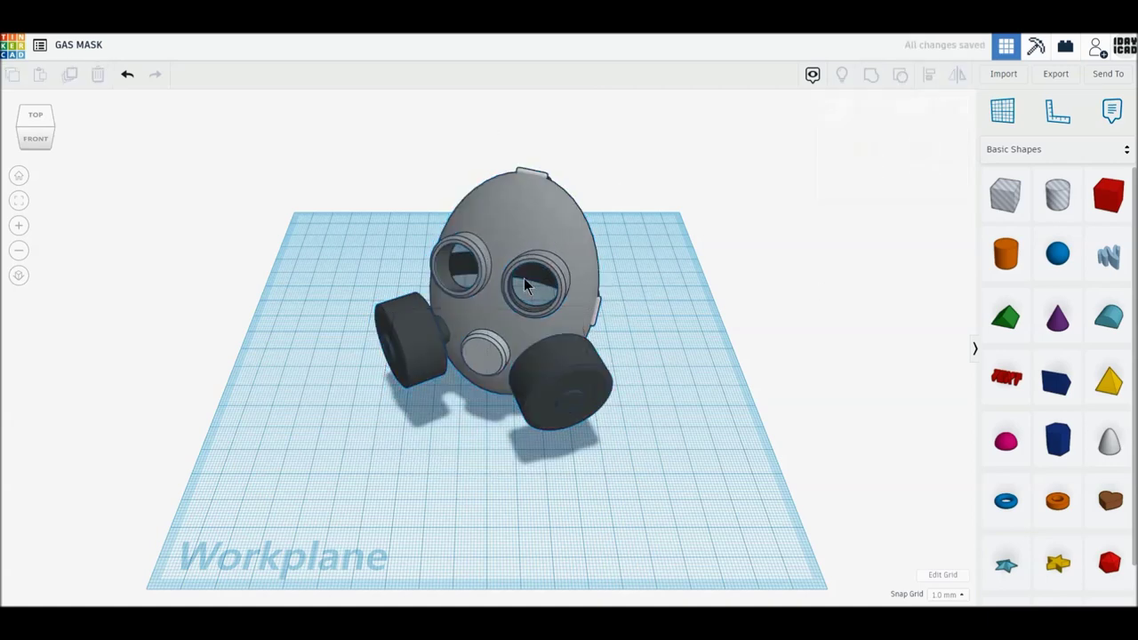
pyautogui.scroll(-2, 524, 278)
pyautogui.click(20, 176)
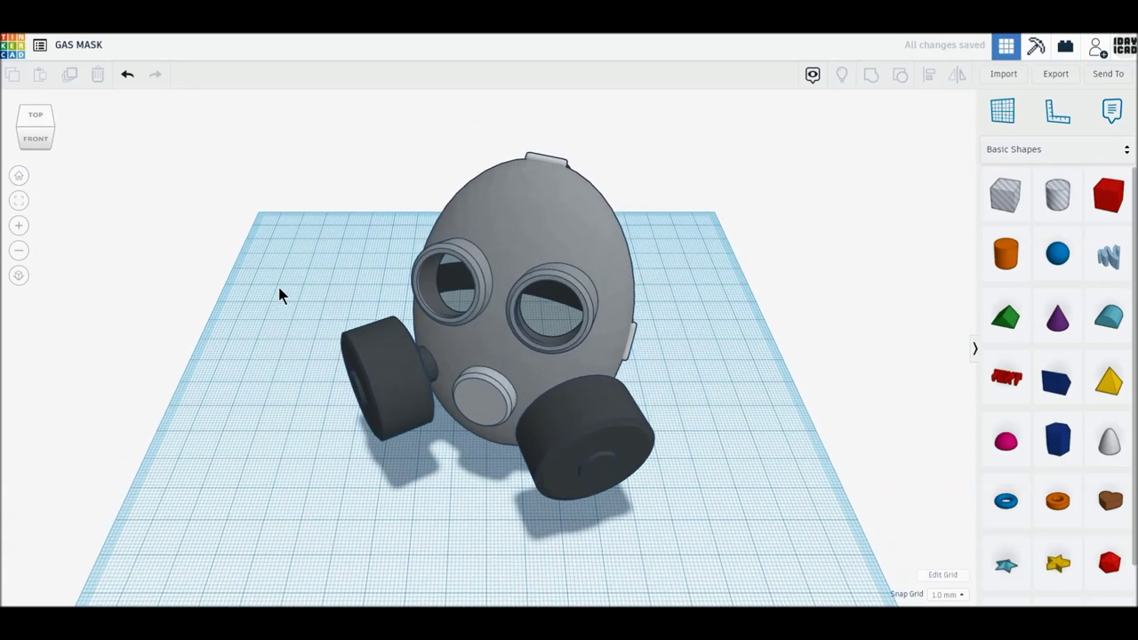
pyautogui.scroll(2, 278, 295)
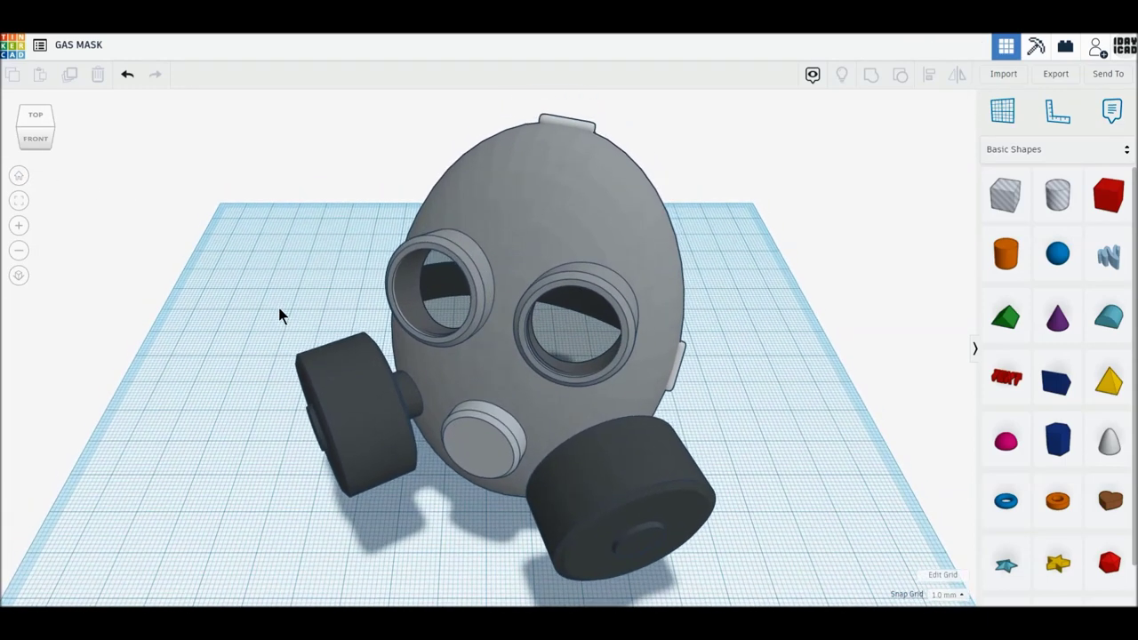
pyautogui.moveTo(275, 321); pyautogui.dragTo(279, 240, button='right')
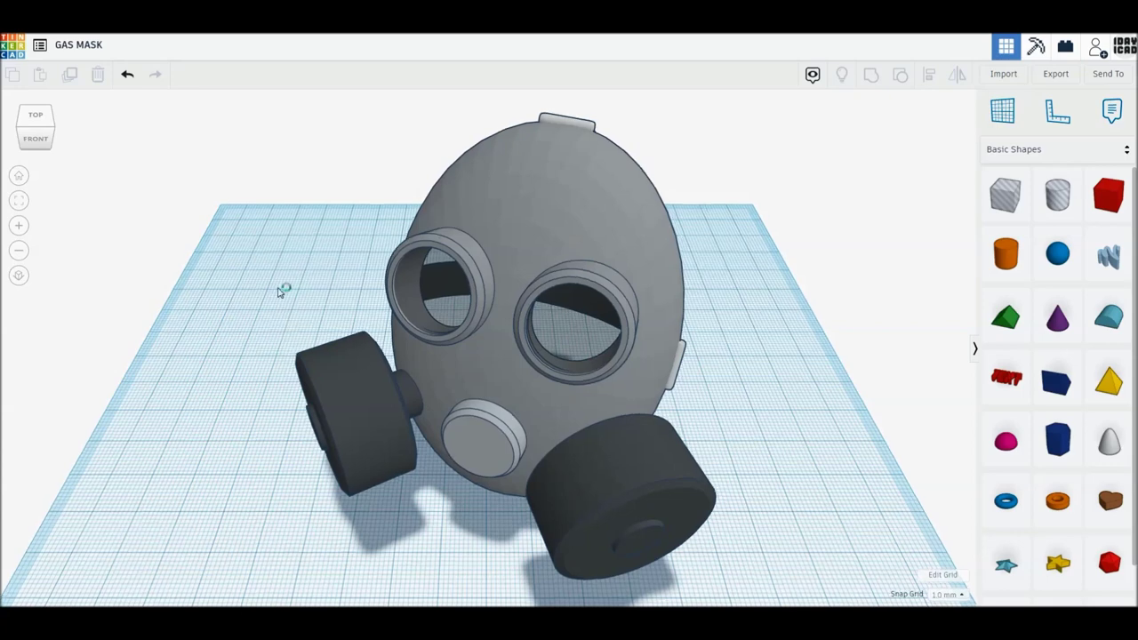
pyautogui.moveTo(279, 240); pyautogui.dragTo(279, 254, button='middle')
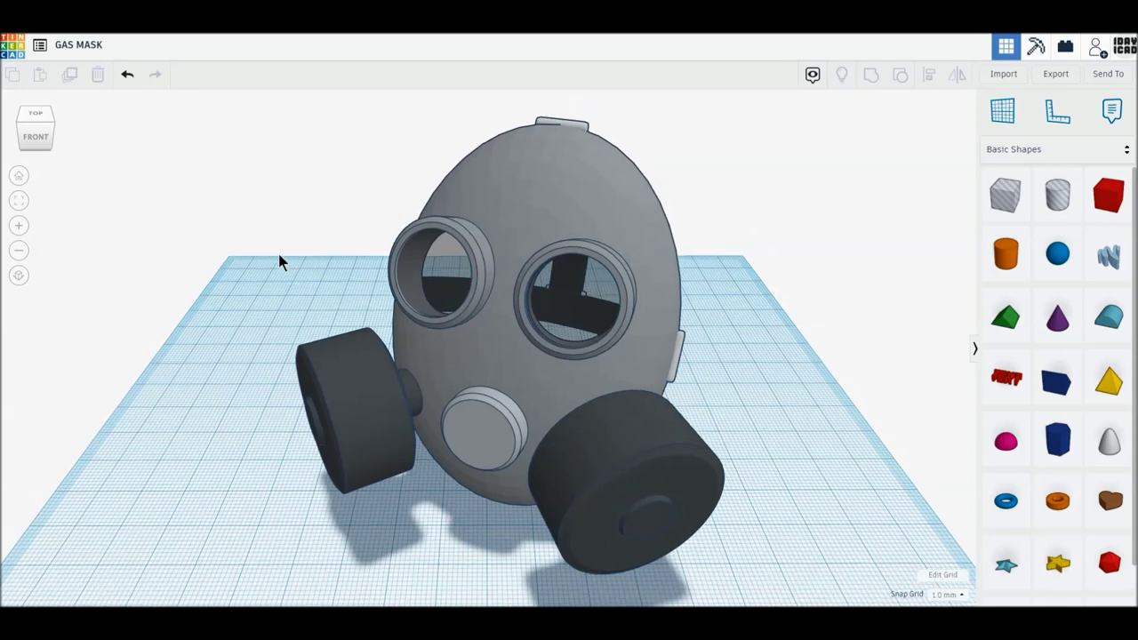